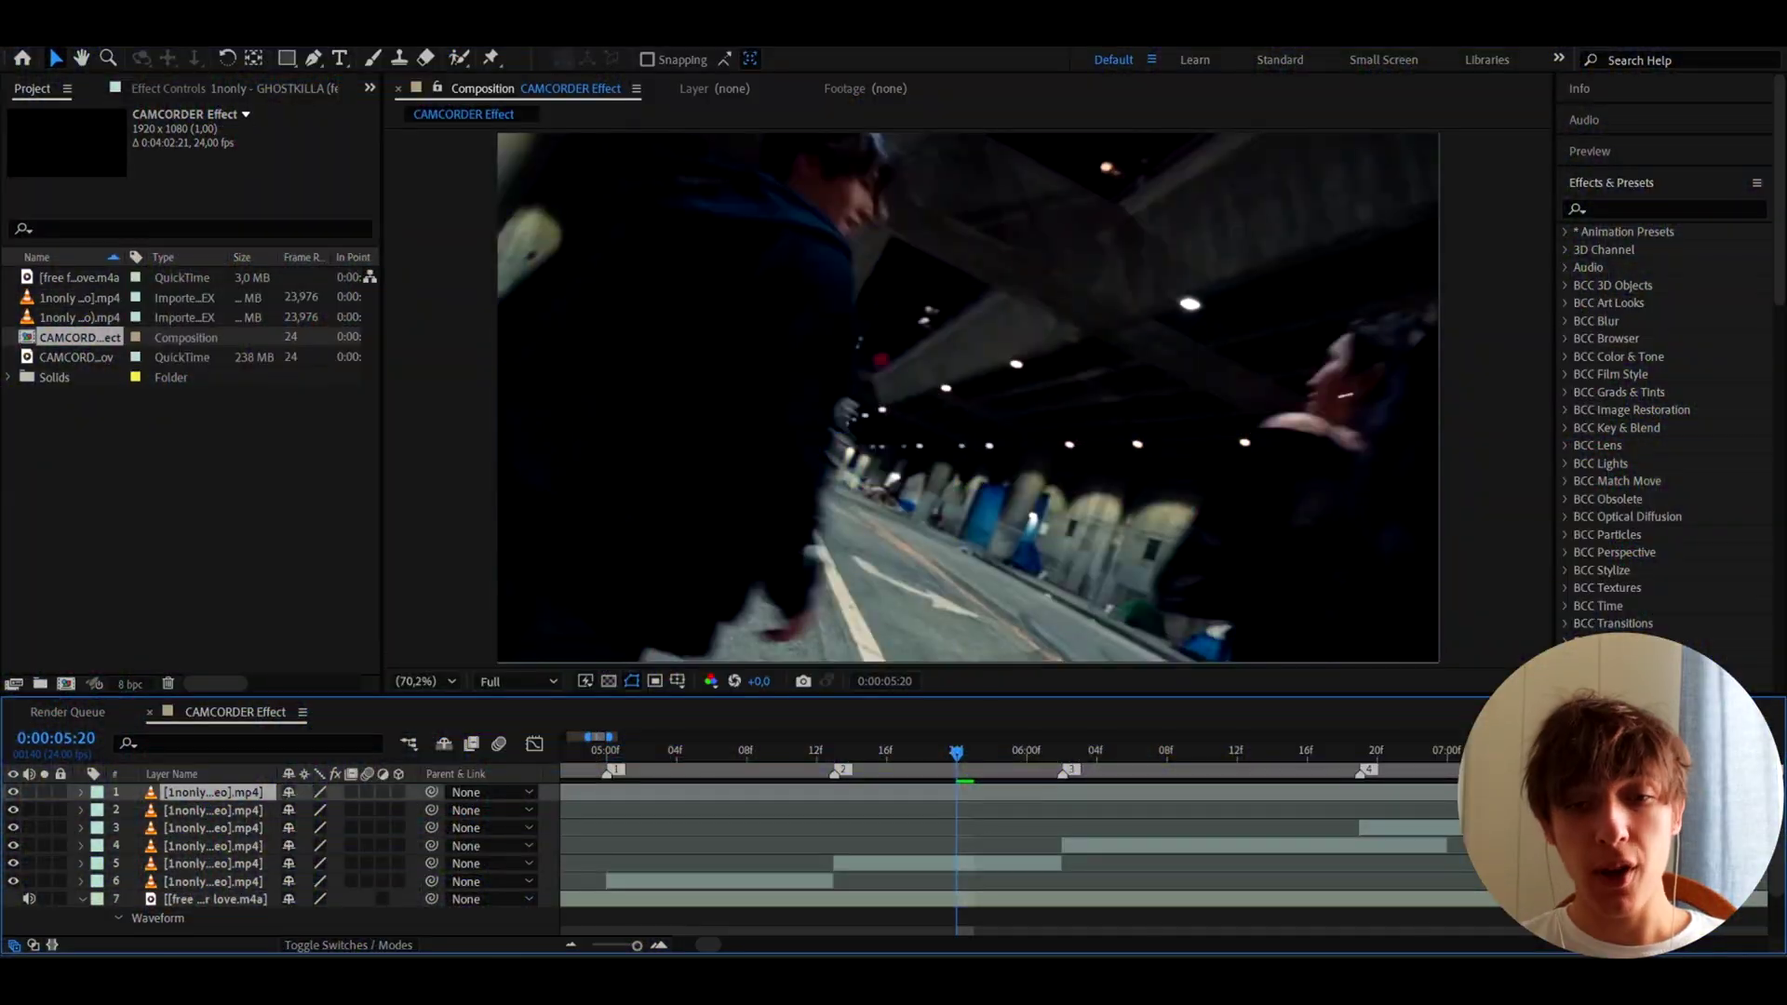
- Create a new adjustment layer above the clips and name it 'camcorder'
key(ctrl+alt+y)
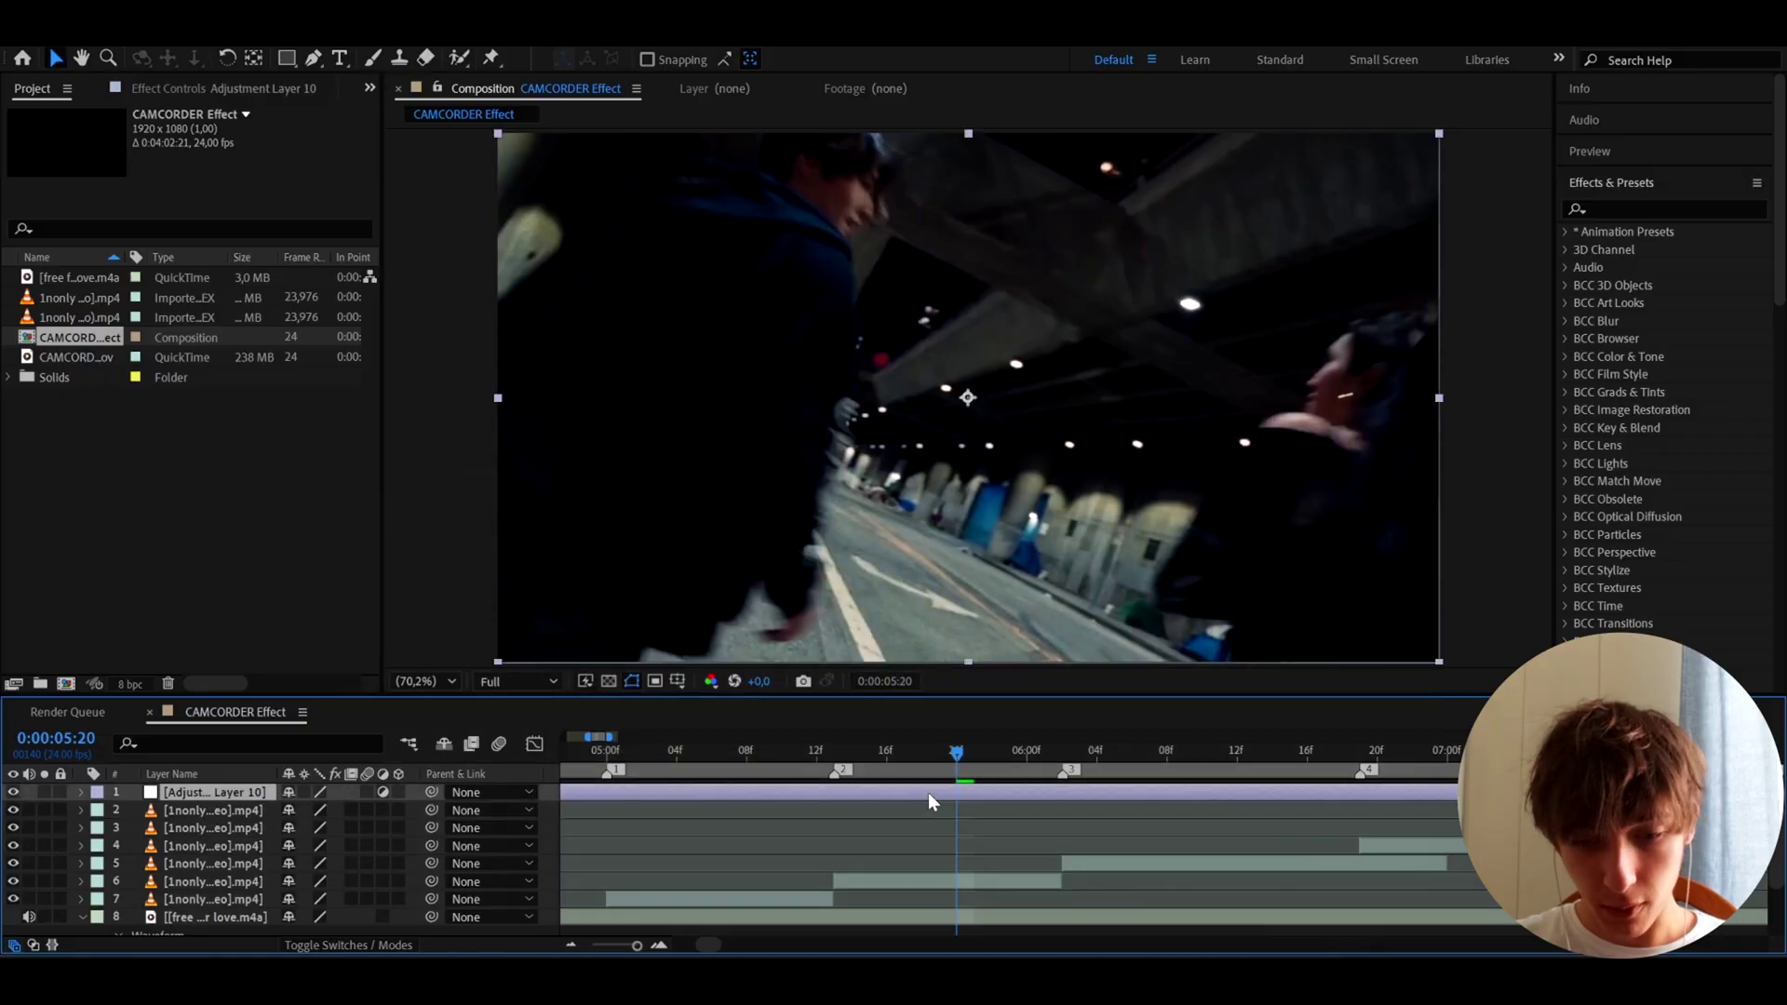
key(Return)
text(camcorder)
key(Return)
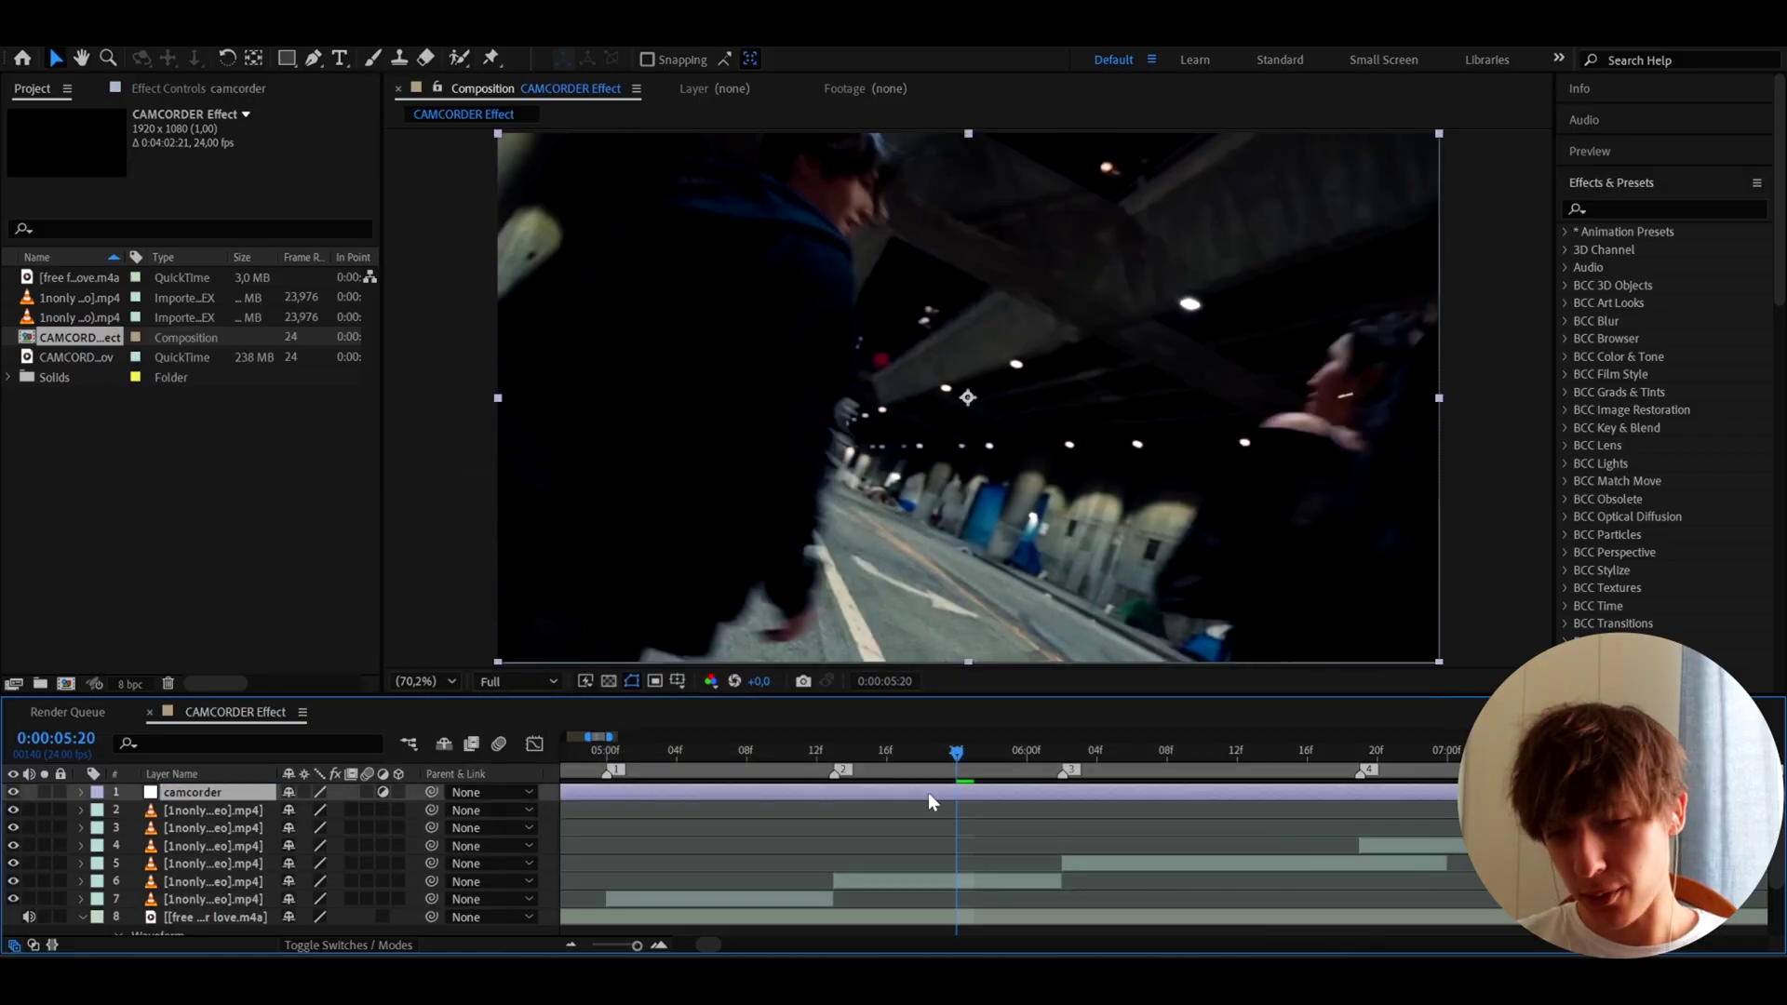
key(ctrl+space)
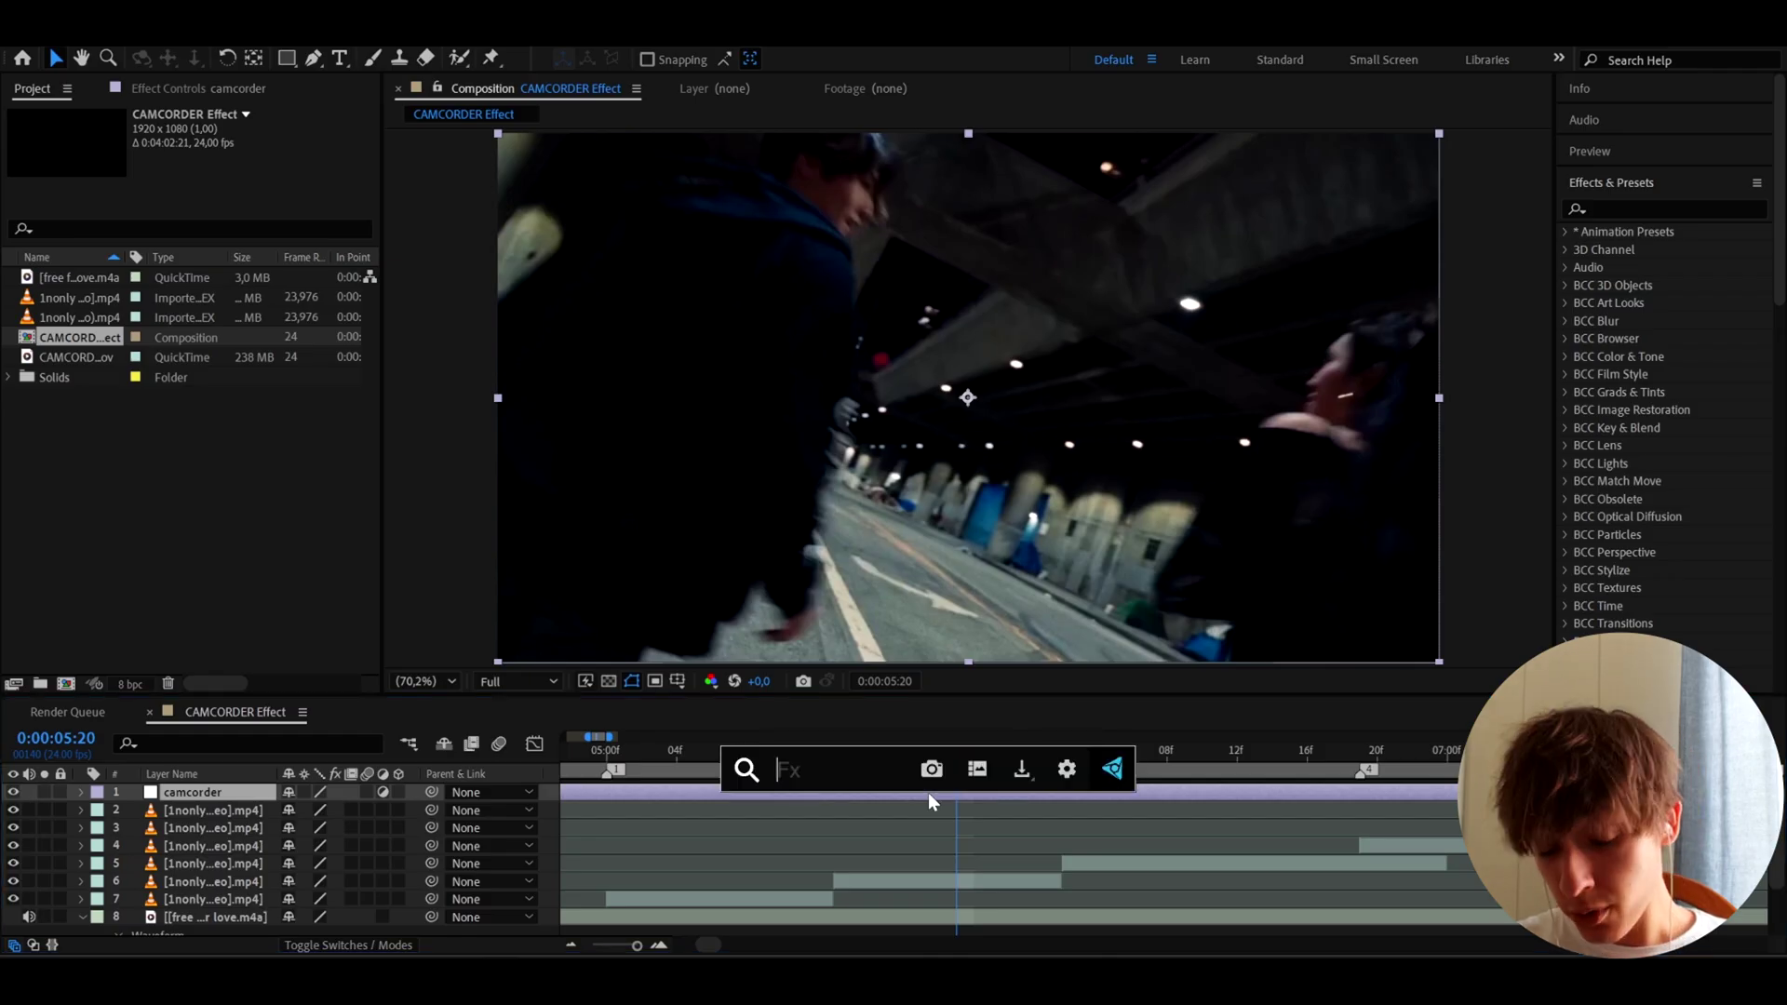
- Apply S_JpegDamage with Quality 0.25, Res Factor 2 and Res Rel X 1.94
text(s_jpeg)
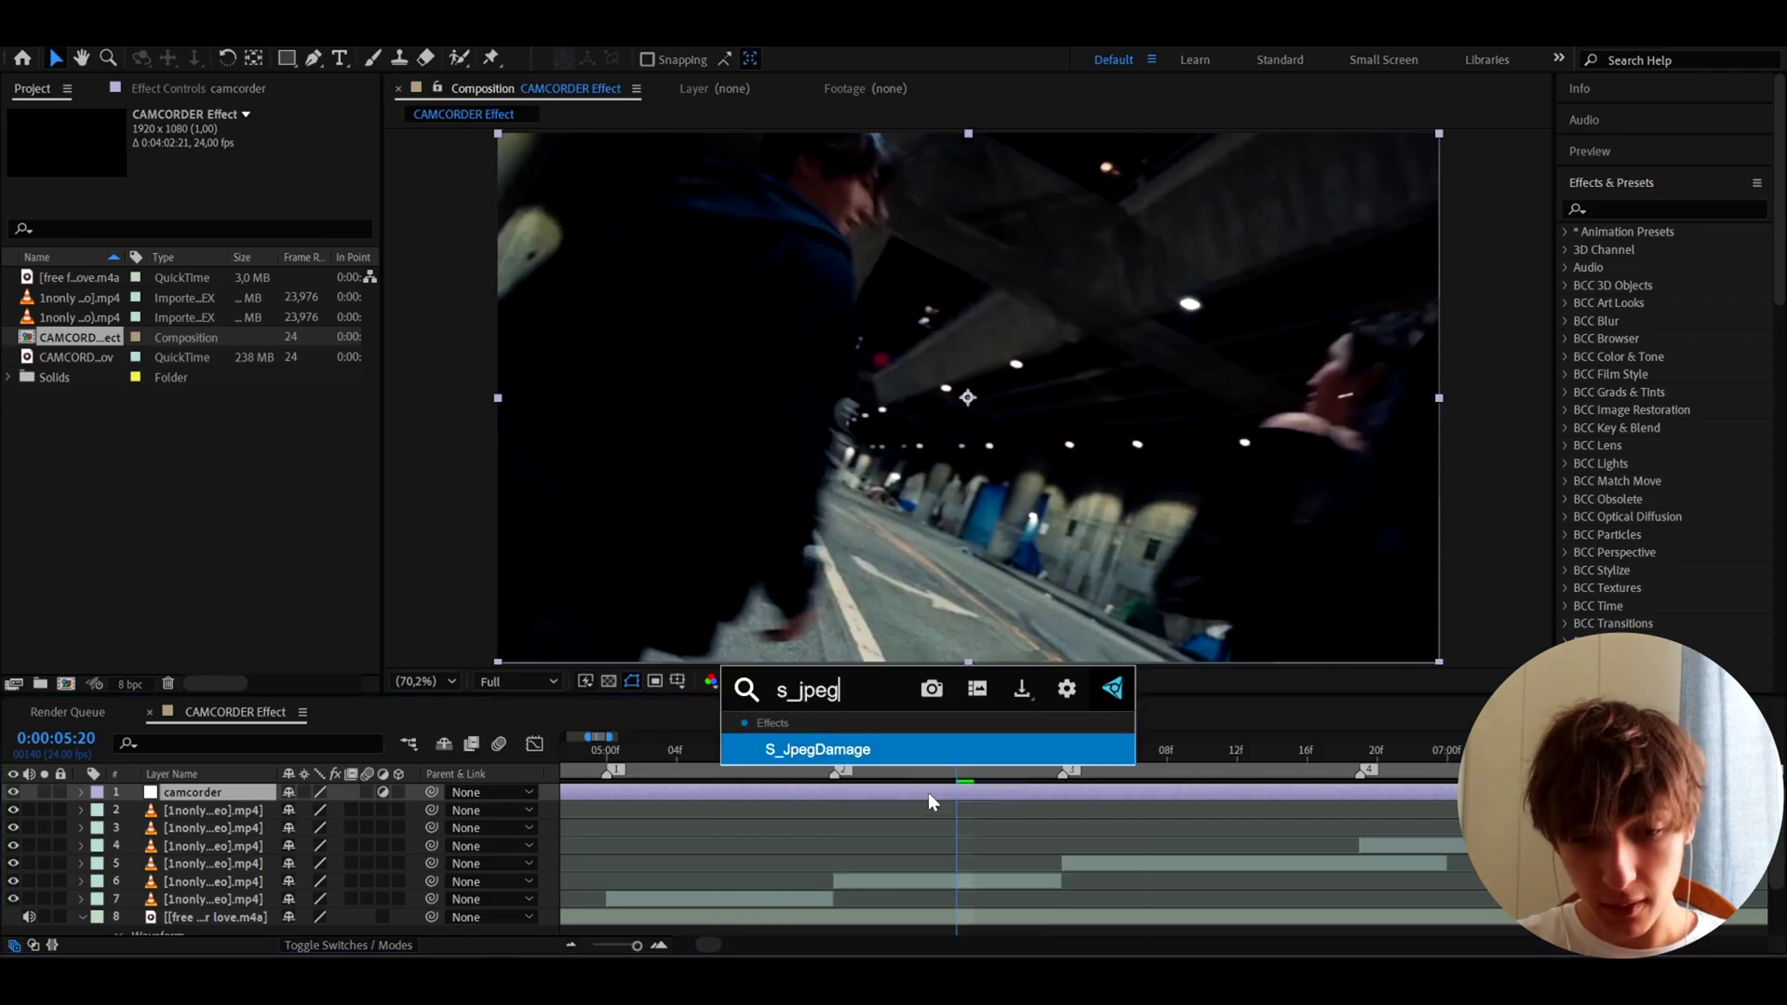
click(888, 744)
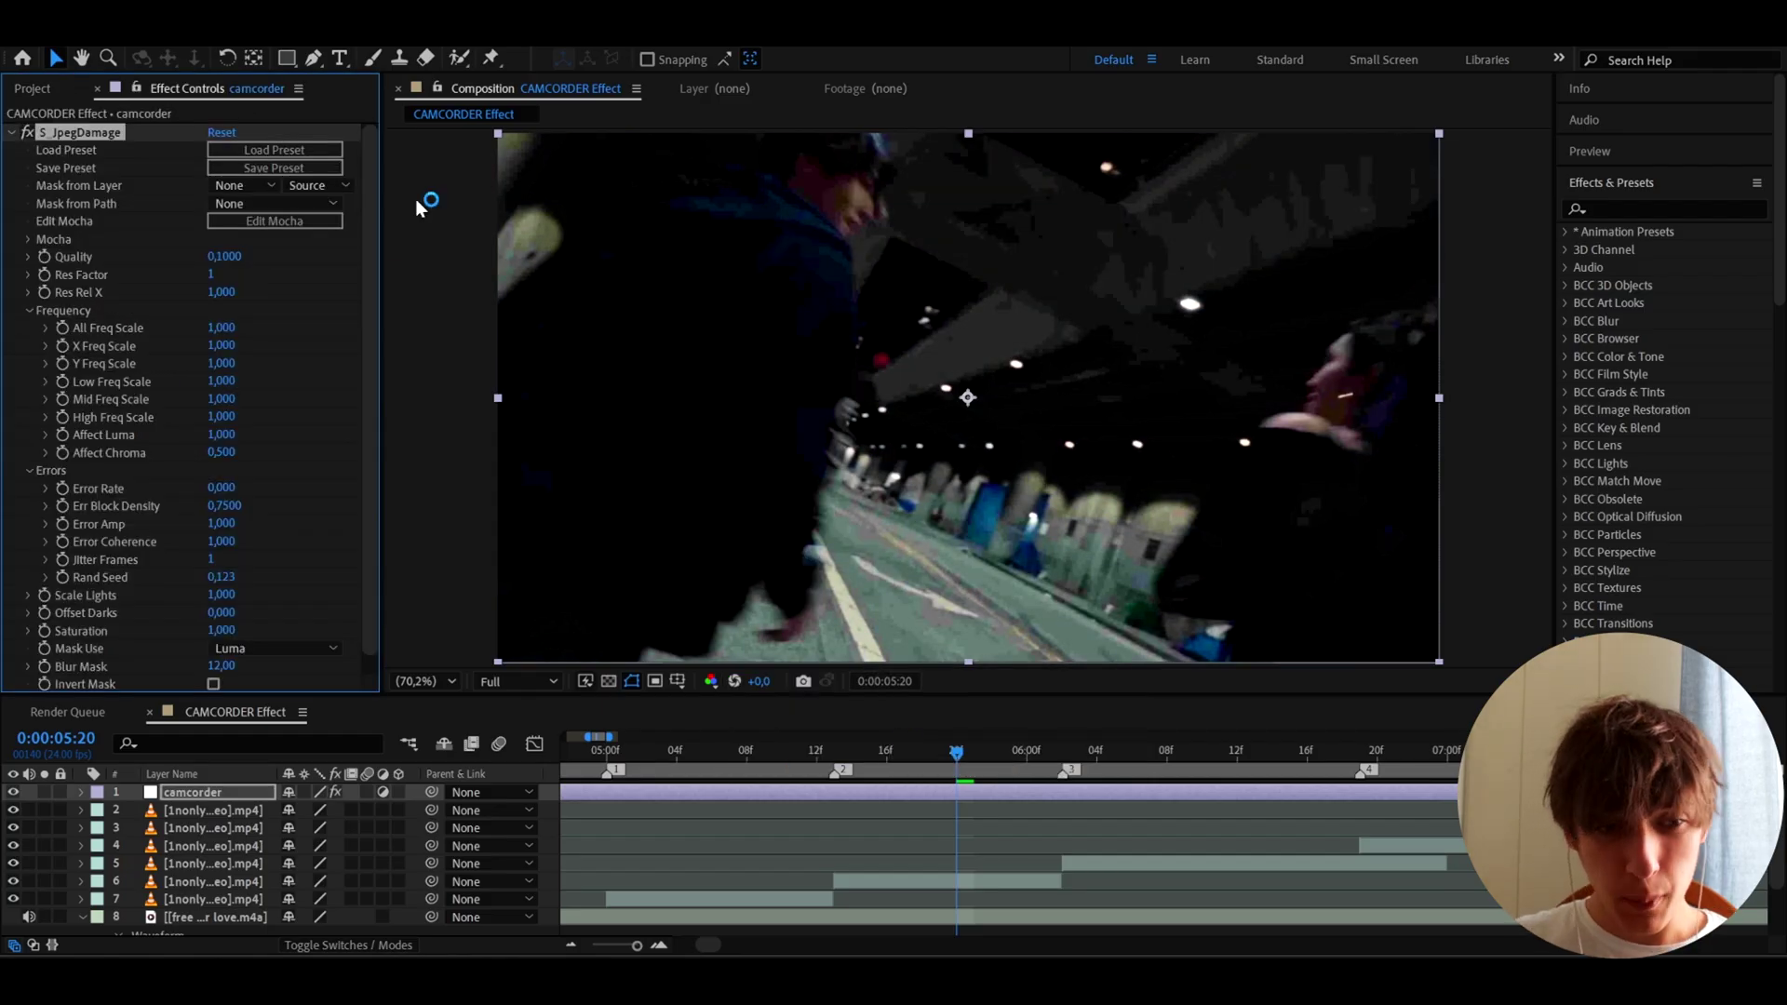
click(224, 257)
text(0)
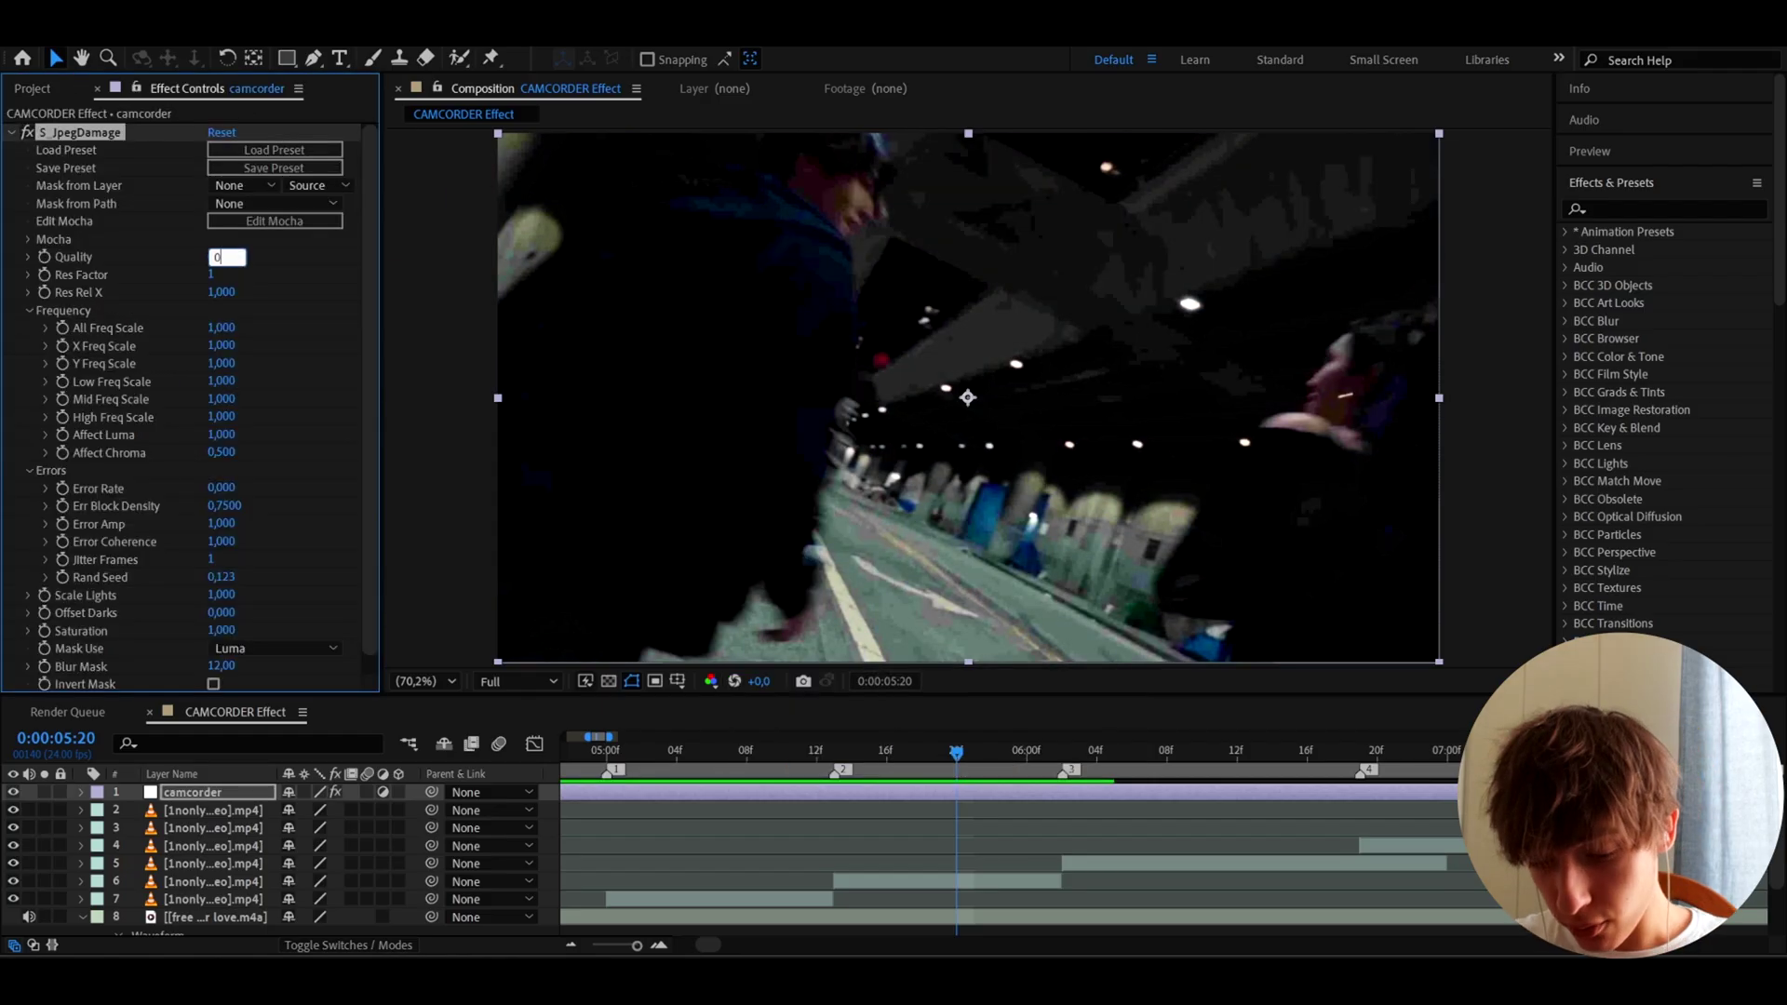
text(.25)
click(211, 275)
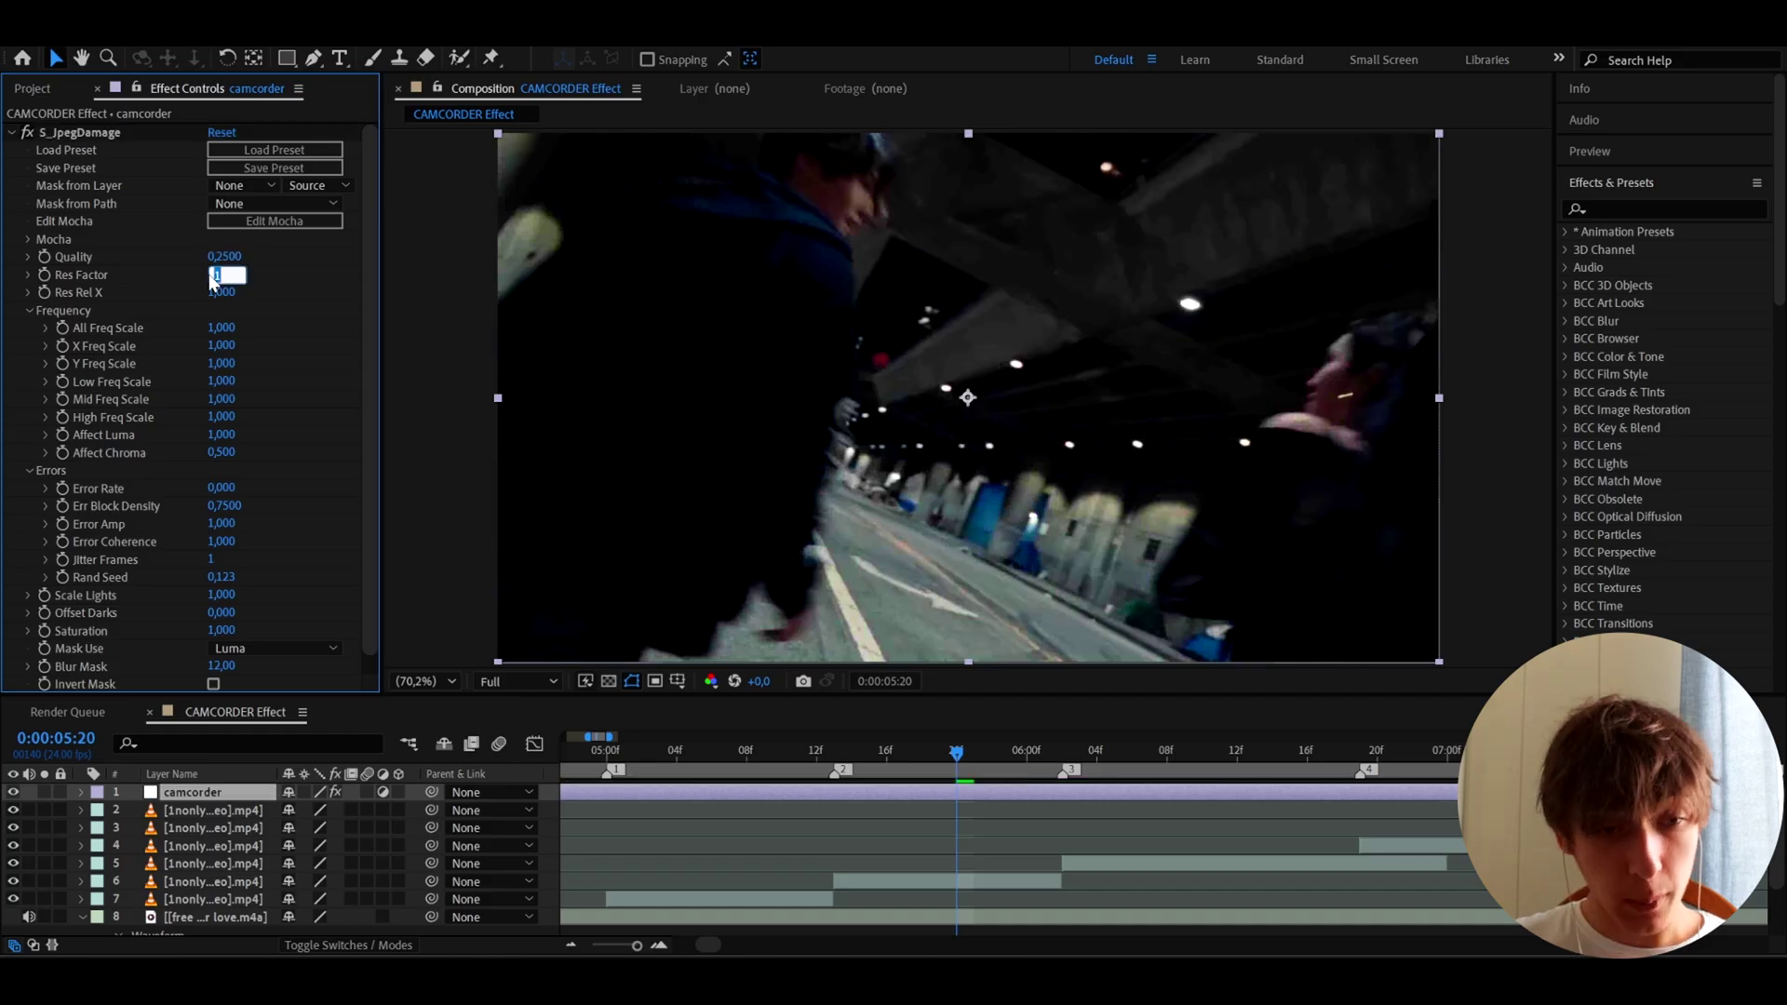
key(Return)
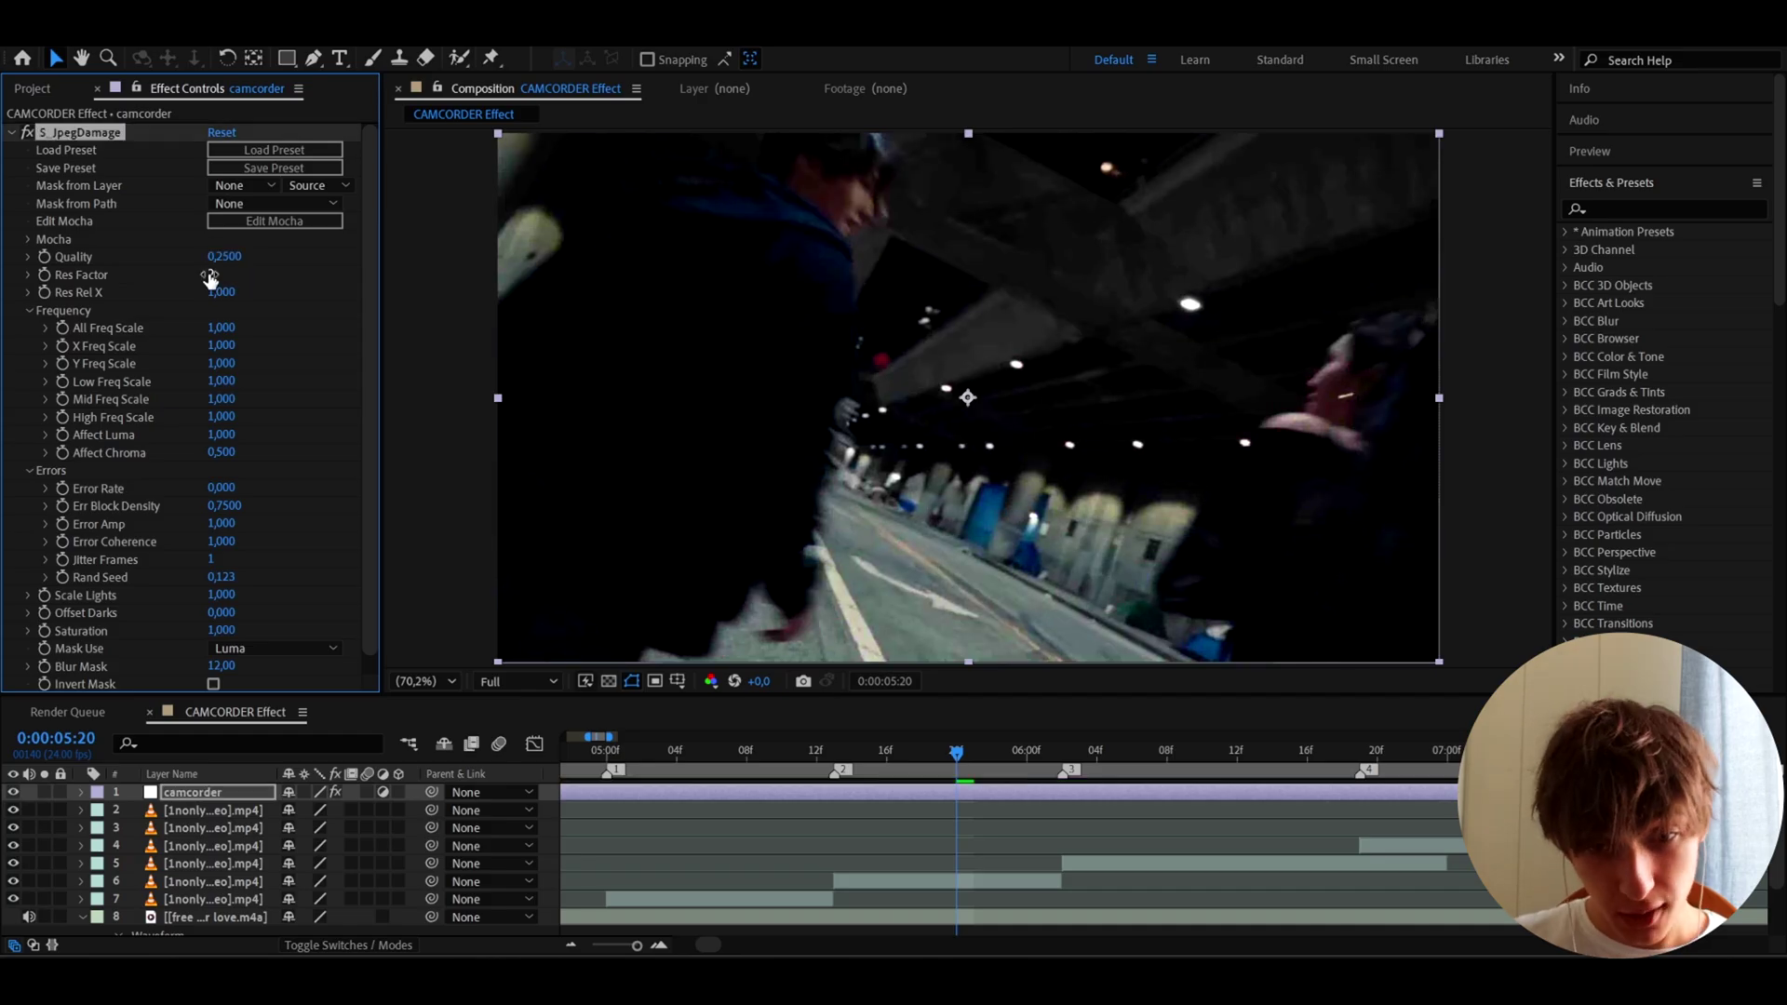
click(220, 293)
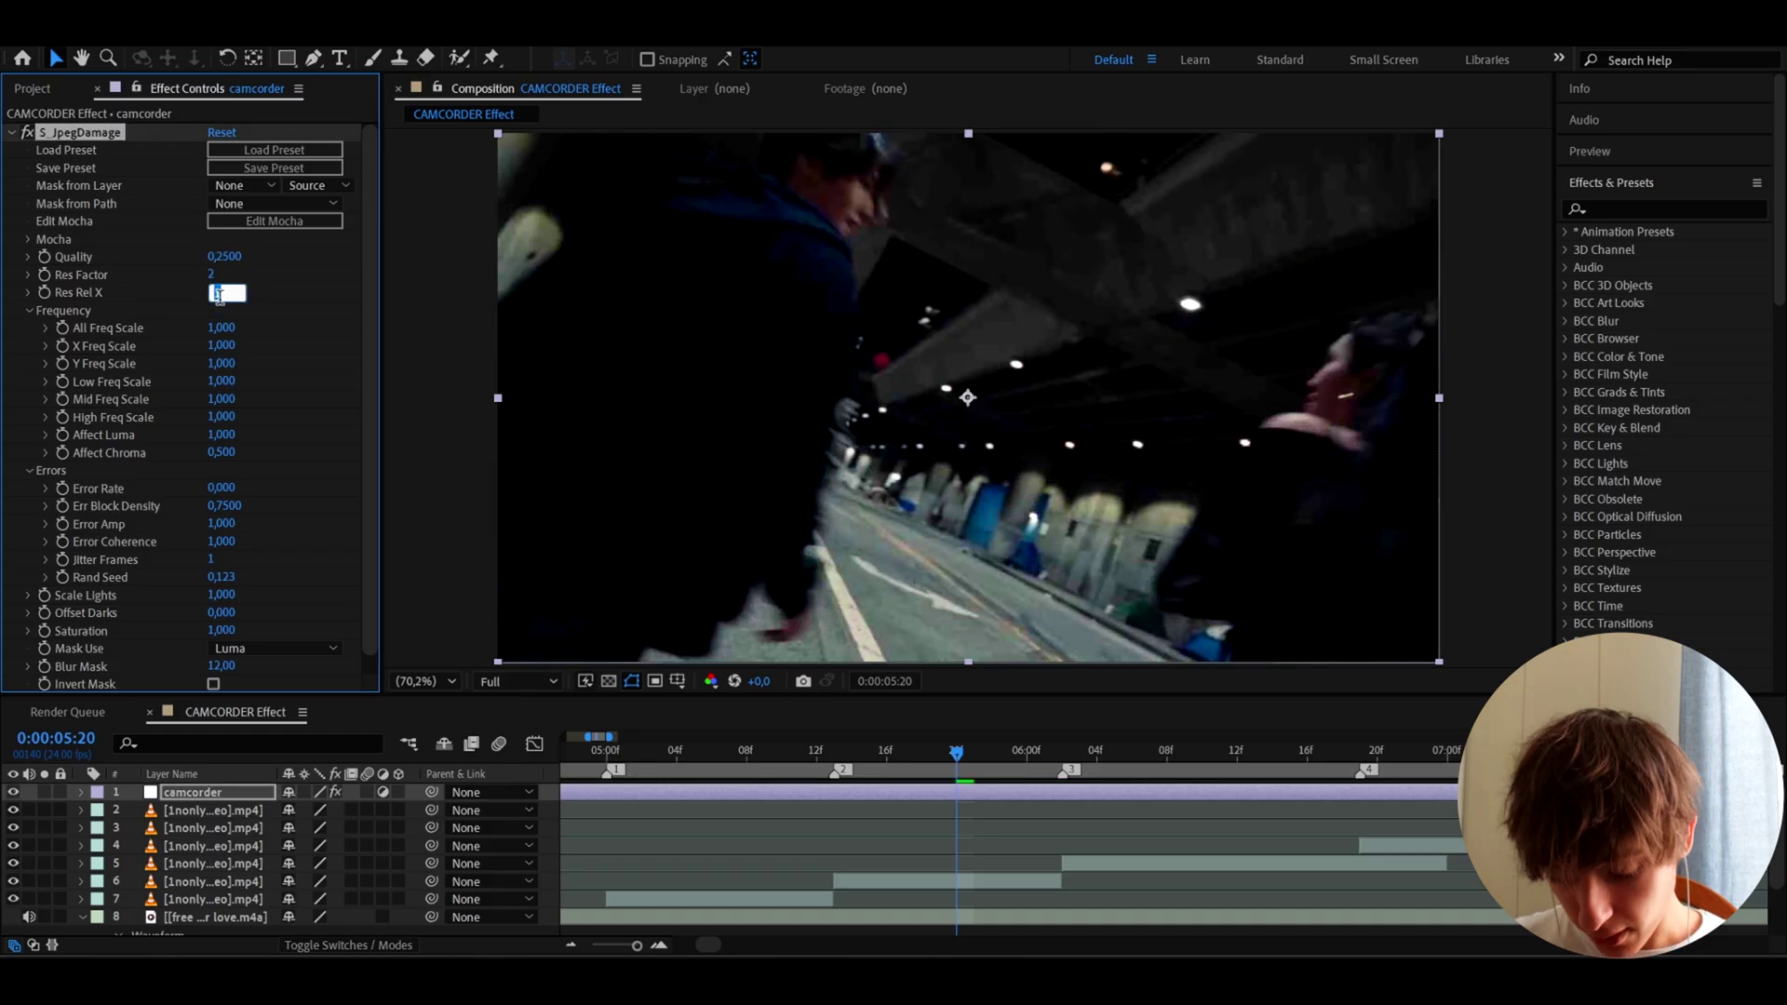
text(1.9)
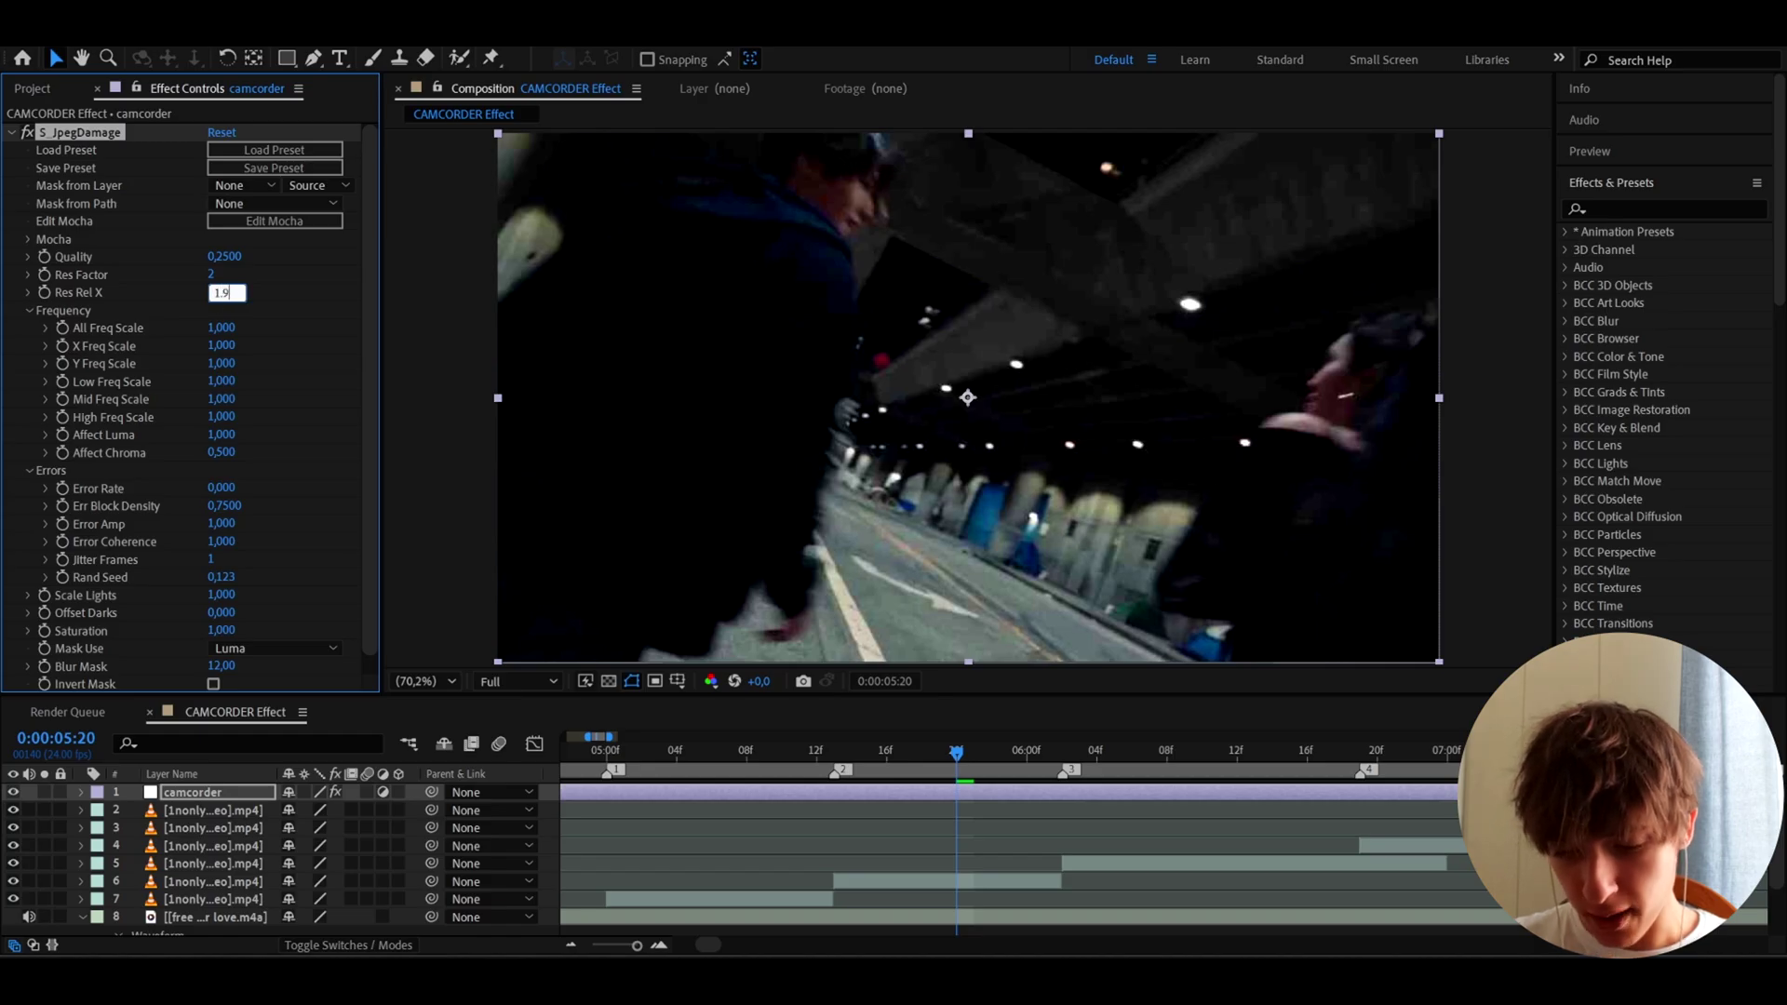
text(4)
key(Return)
- Preview the damaged look with the music track muted, then reselect the camcorder layer
key(space)
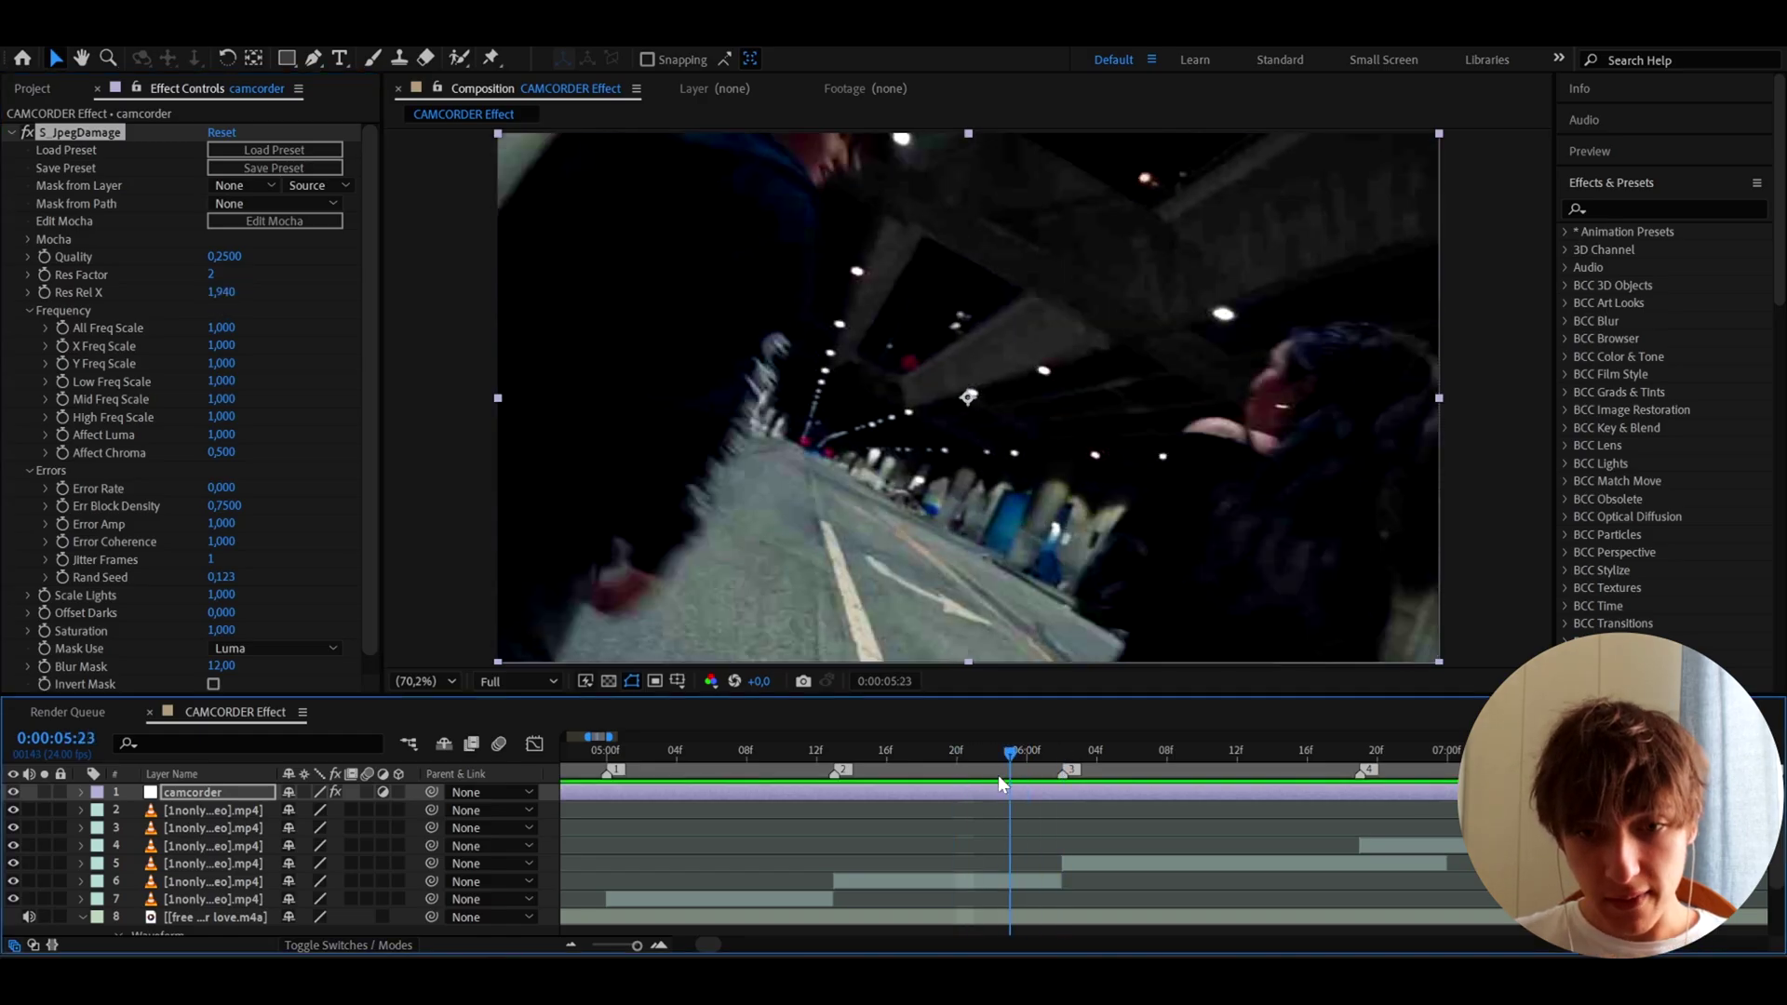
click(29, 917)
click(945, 793)
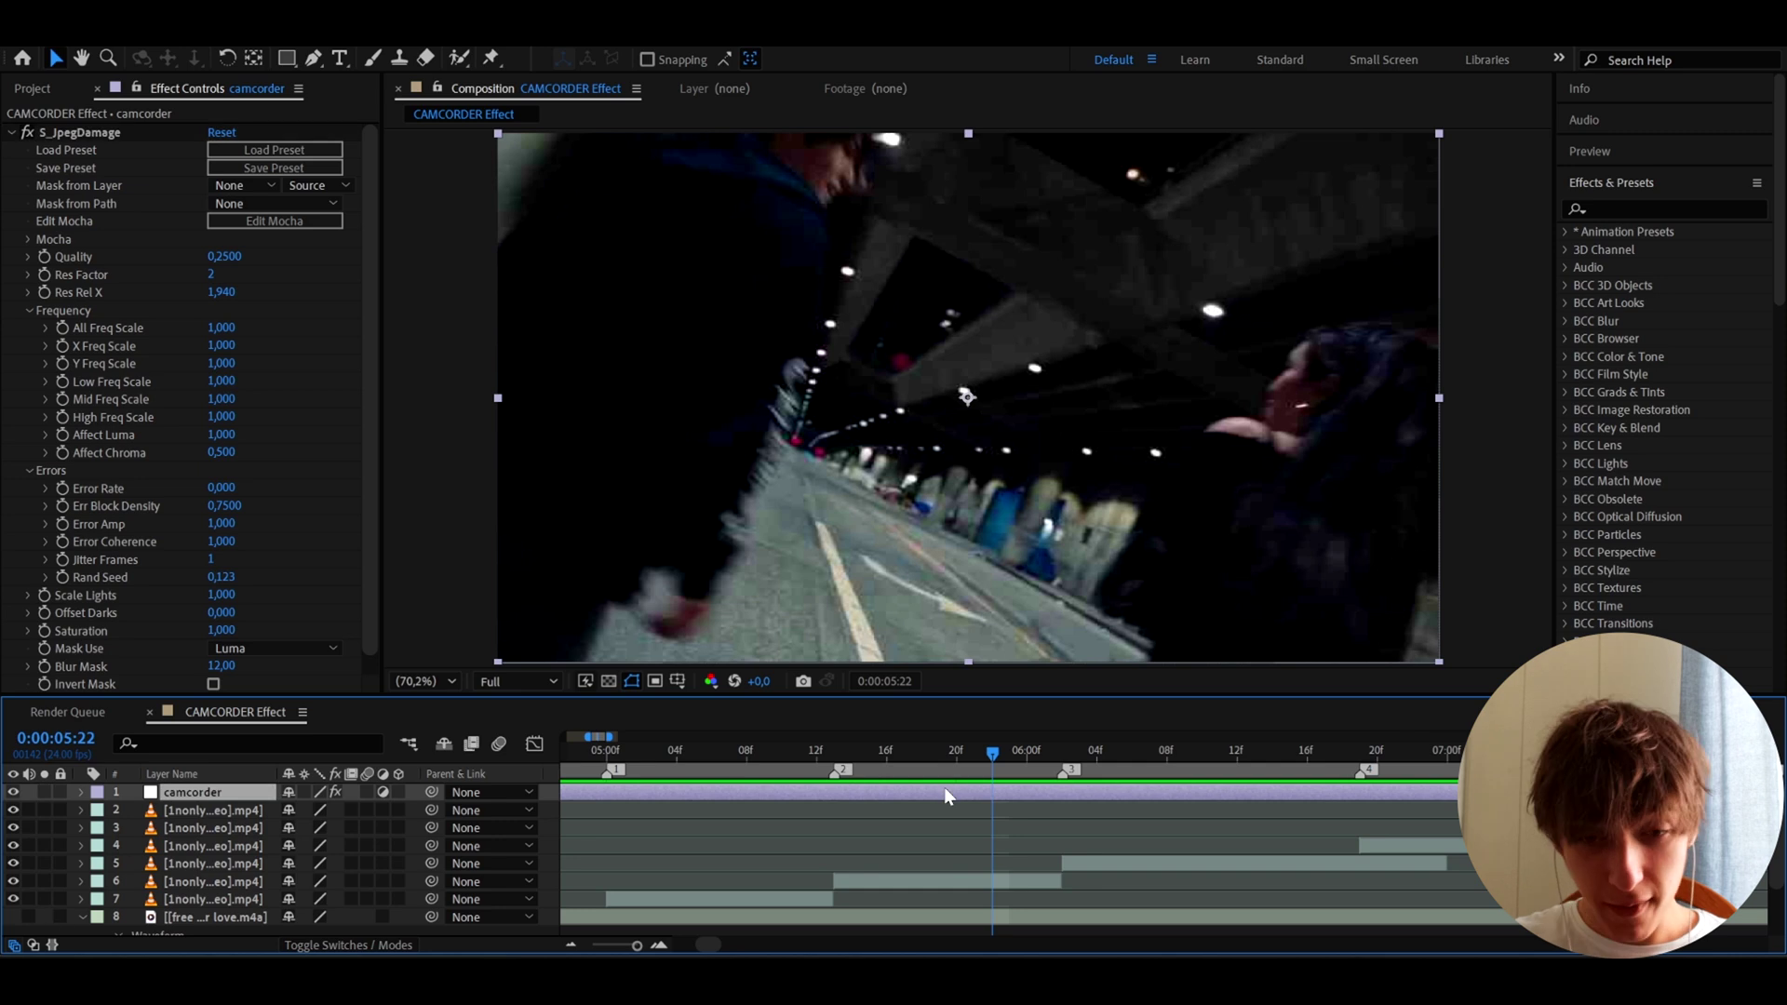
- Apply a Transform effect with Uniform Scale off and Scale Width 75
key(ctrl+space)
text(tran)
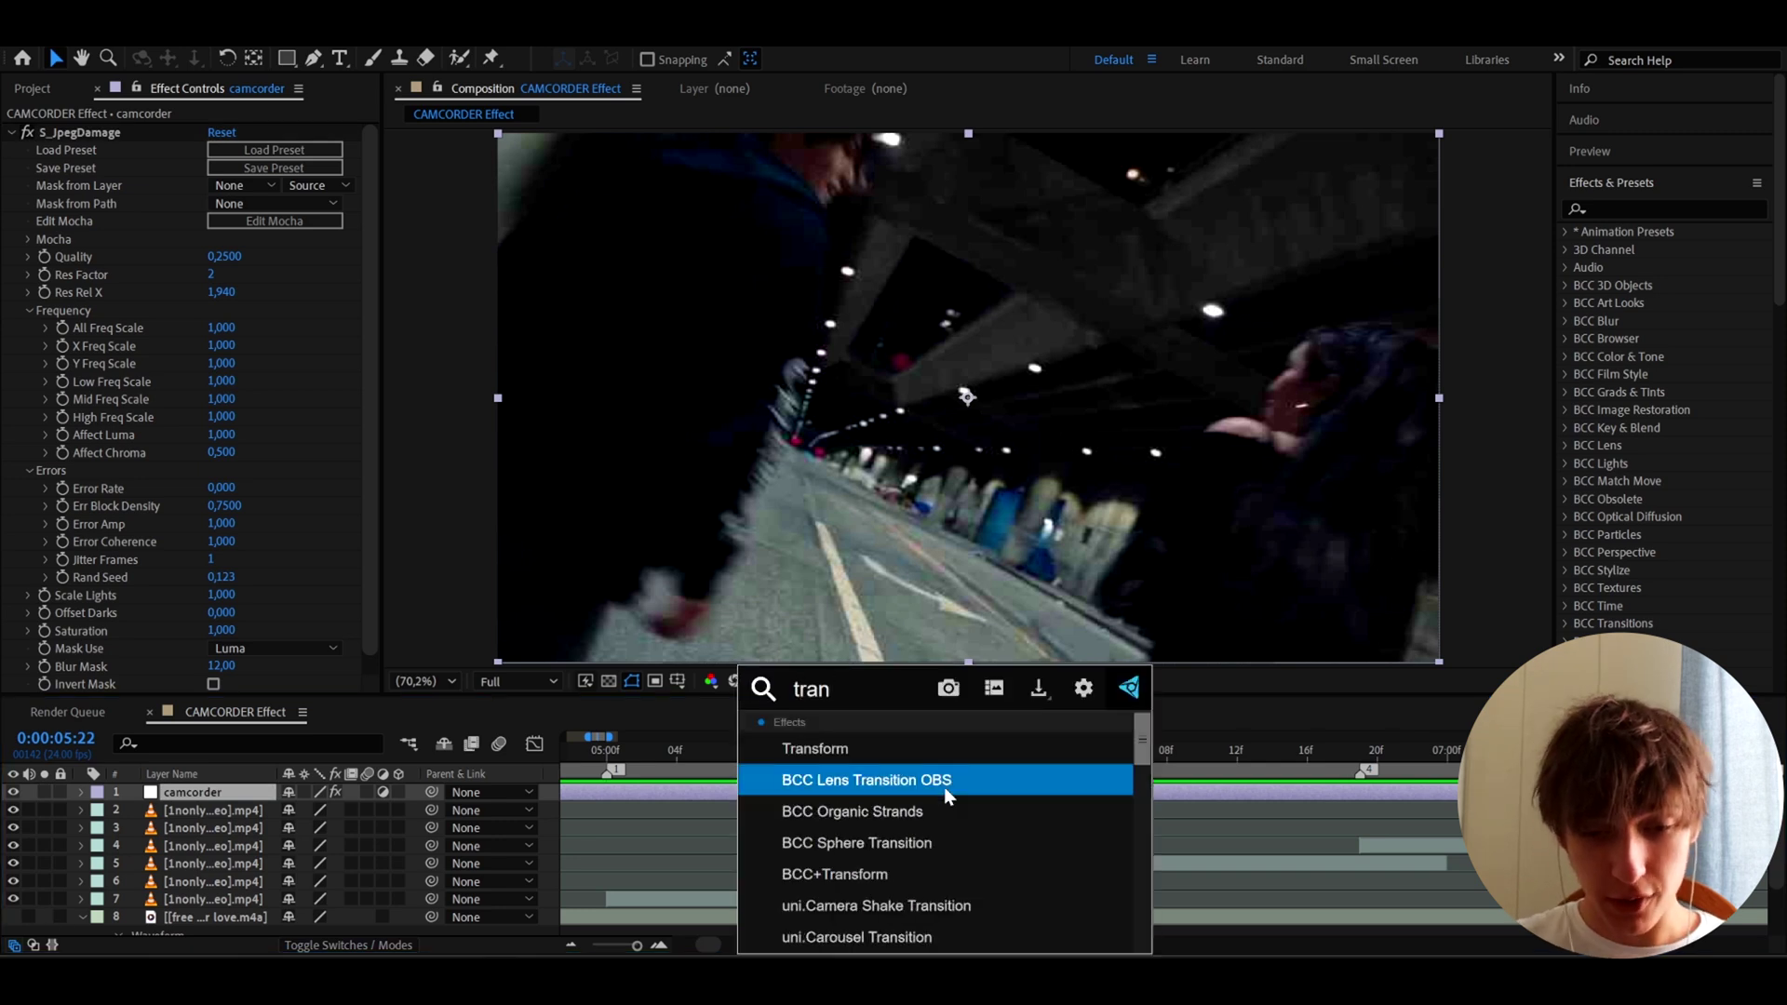
key(Return)
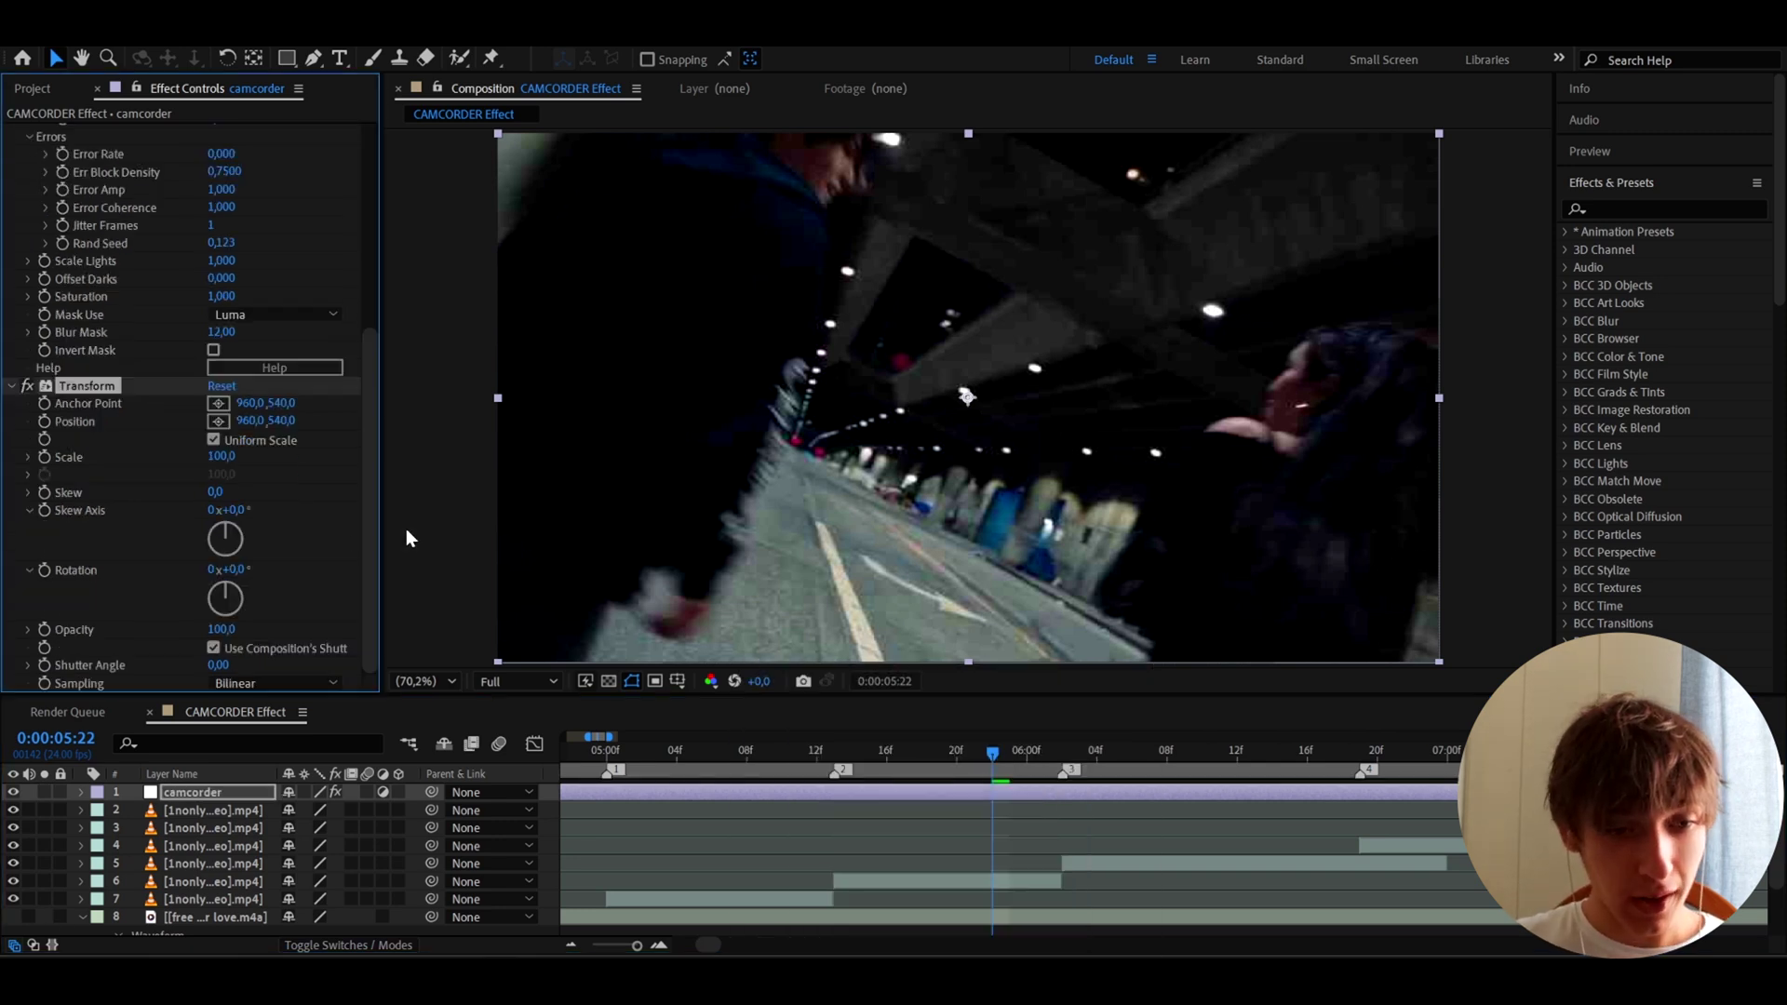
click(213, 439)
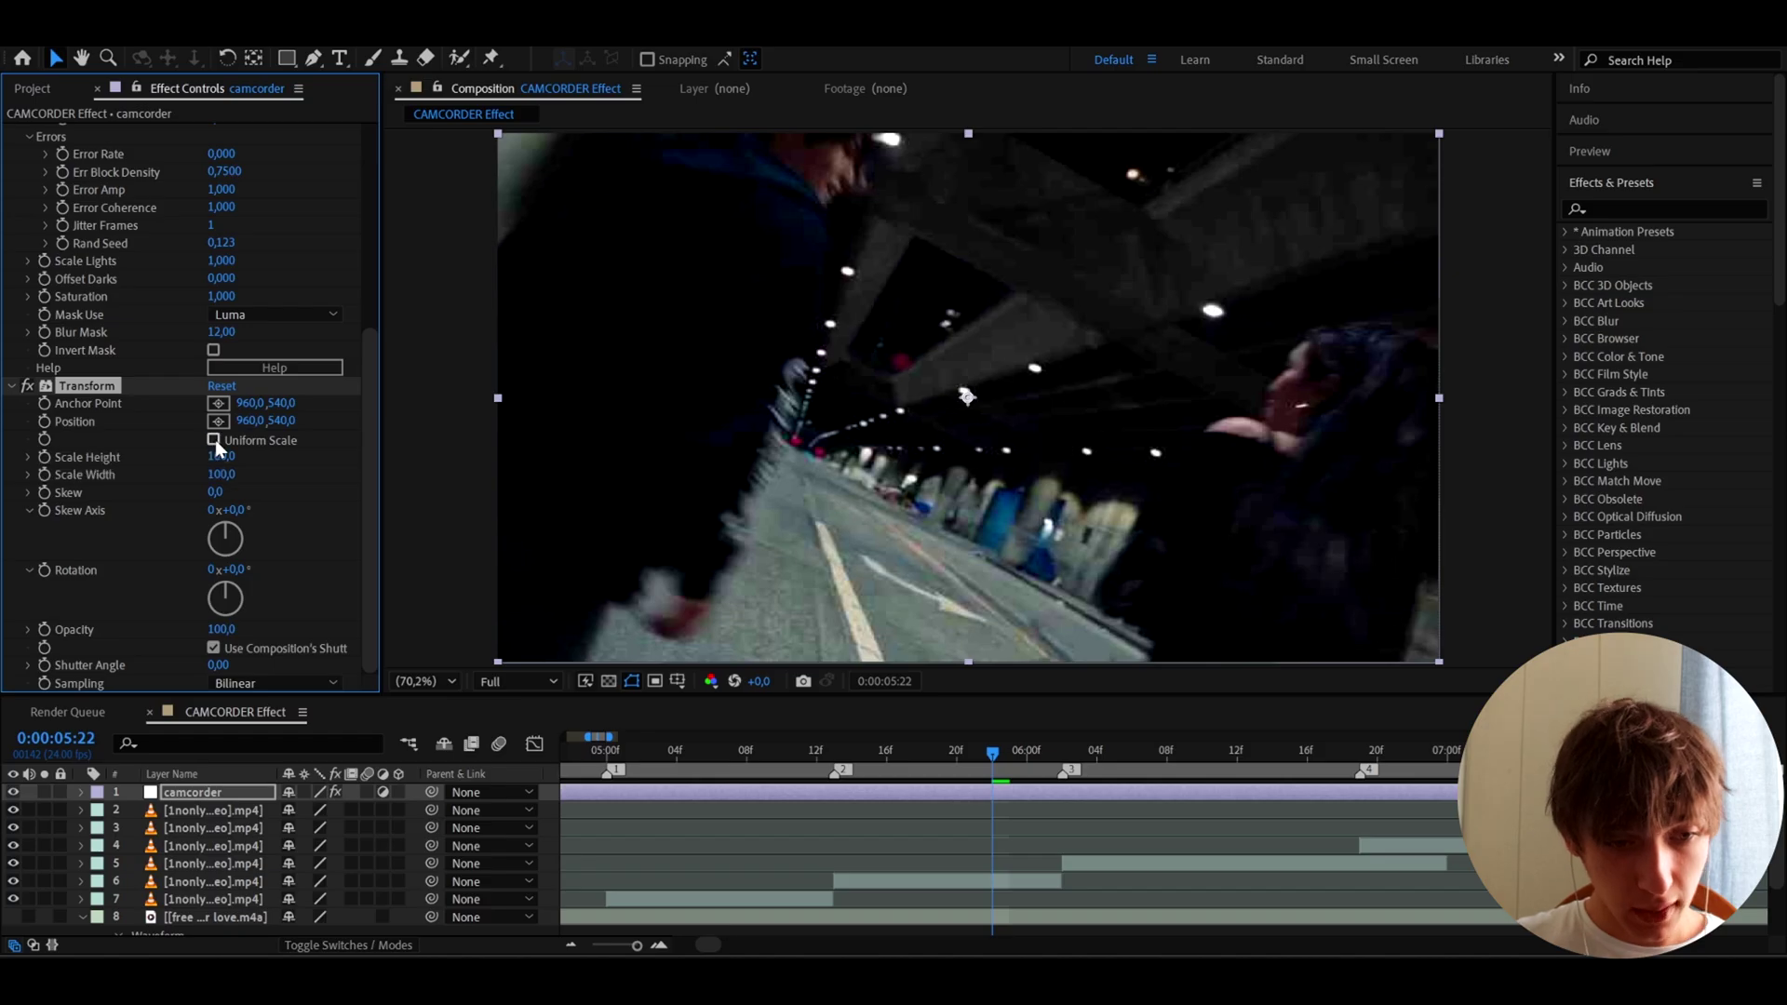
click(220, 470)
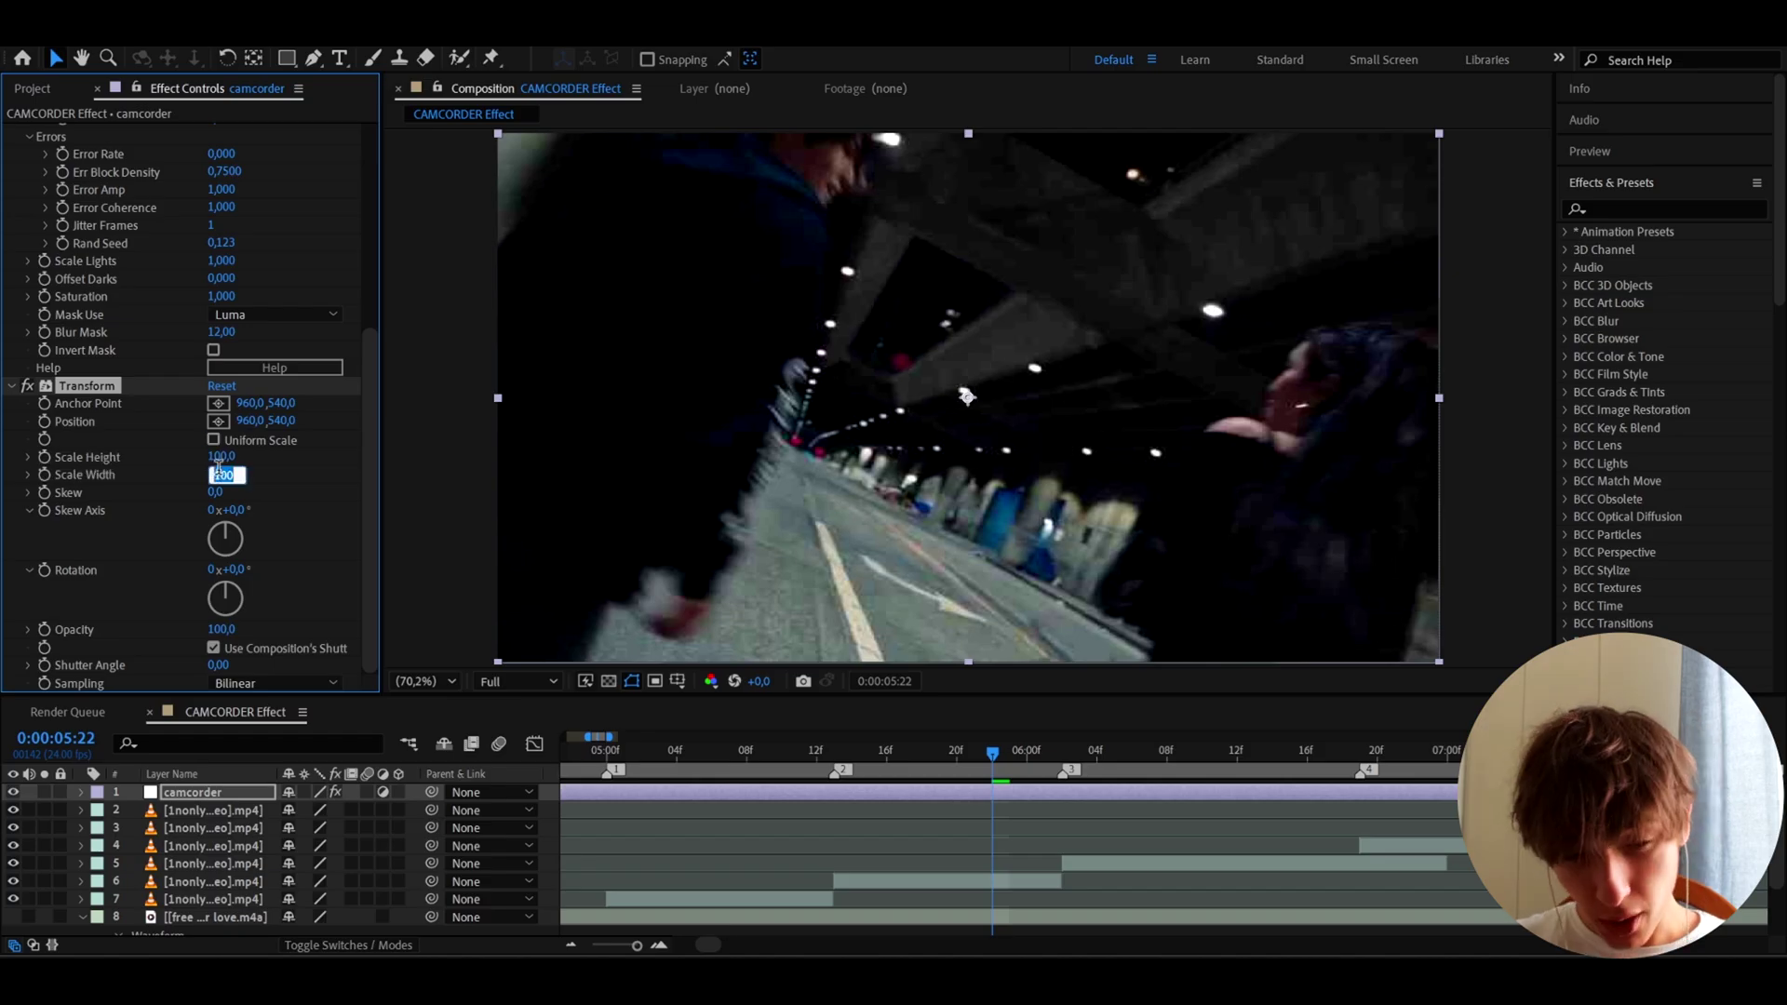
text(75)
key(Return)
- Compare Scale Width 80 and 75 at a later frame, settling on 80
click(220, 475)
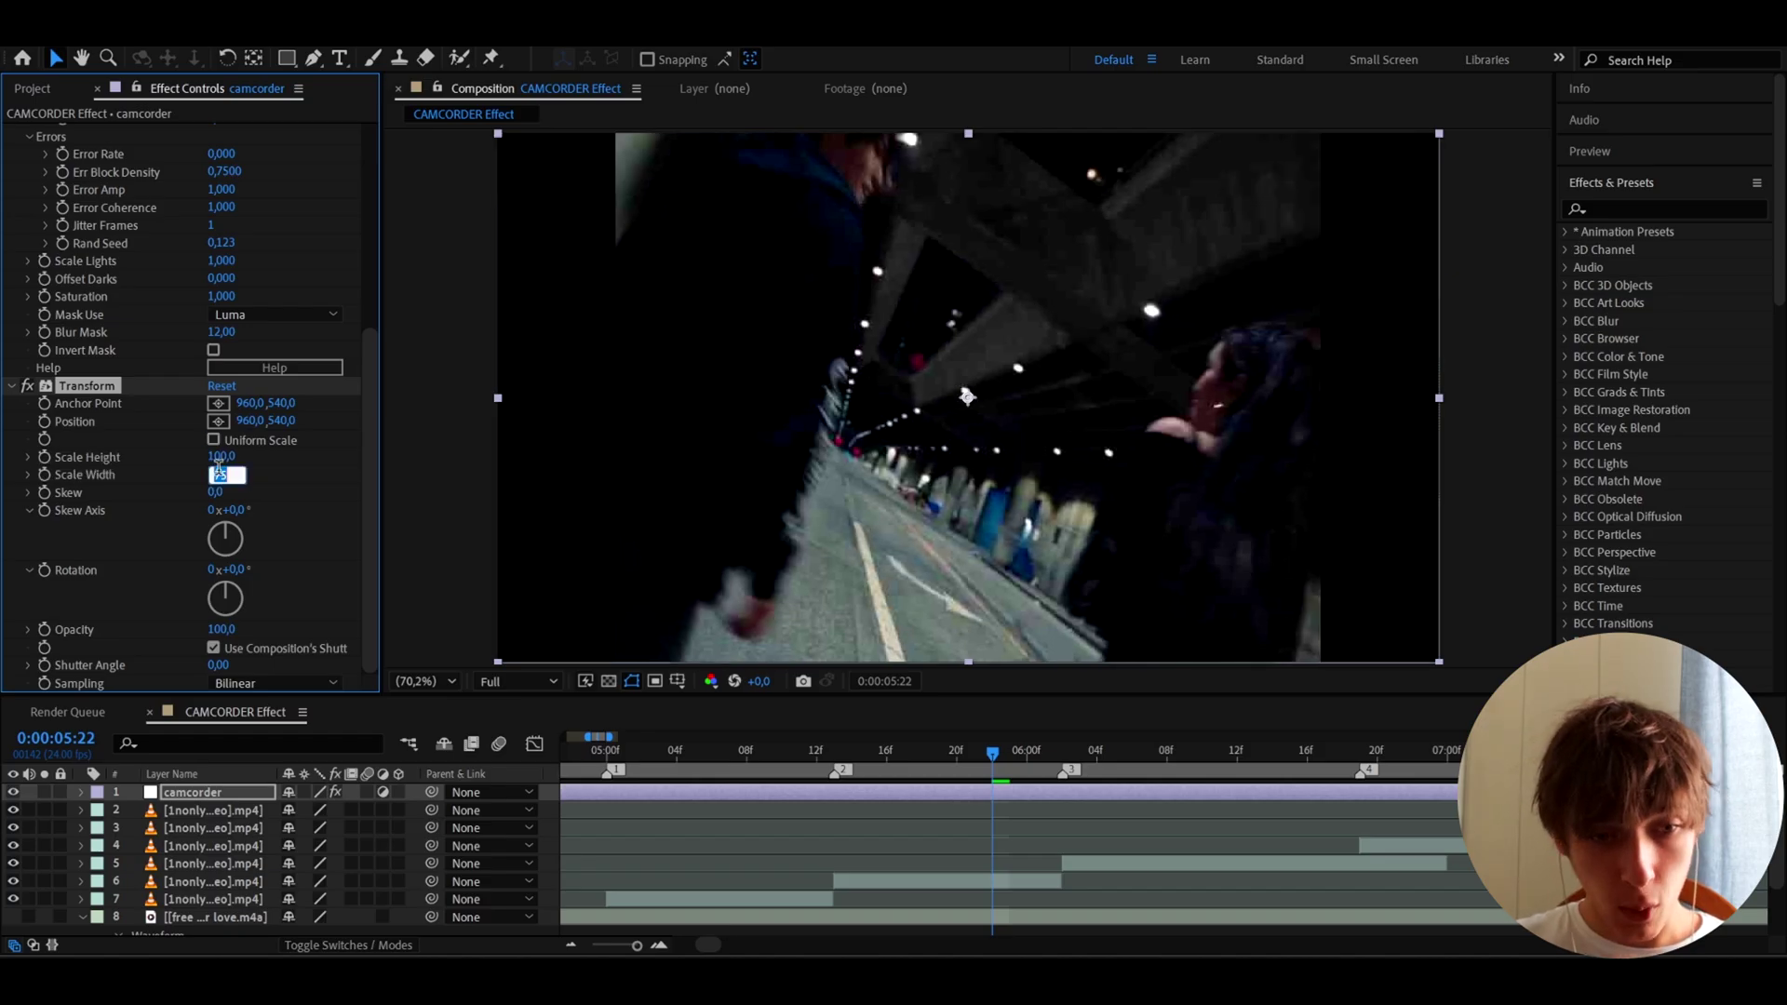
text(80)
key(Return)
click(220, 470)
text(75)
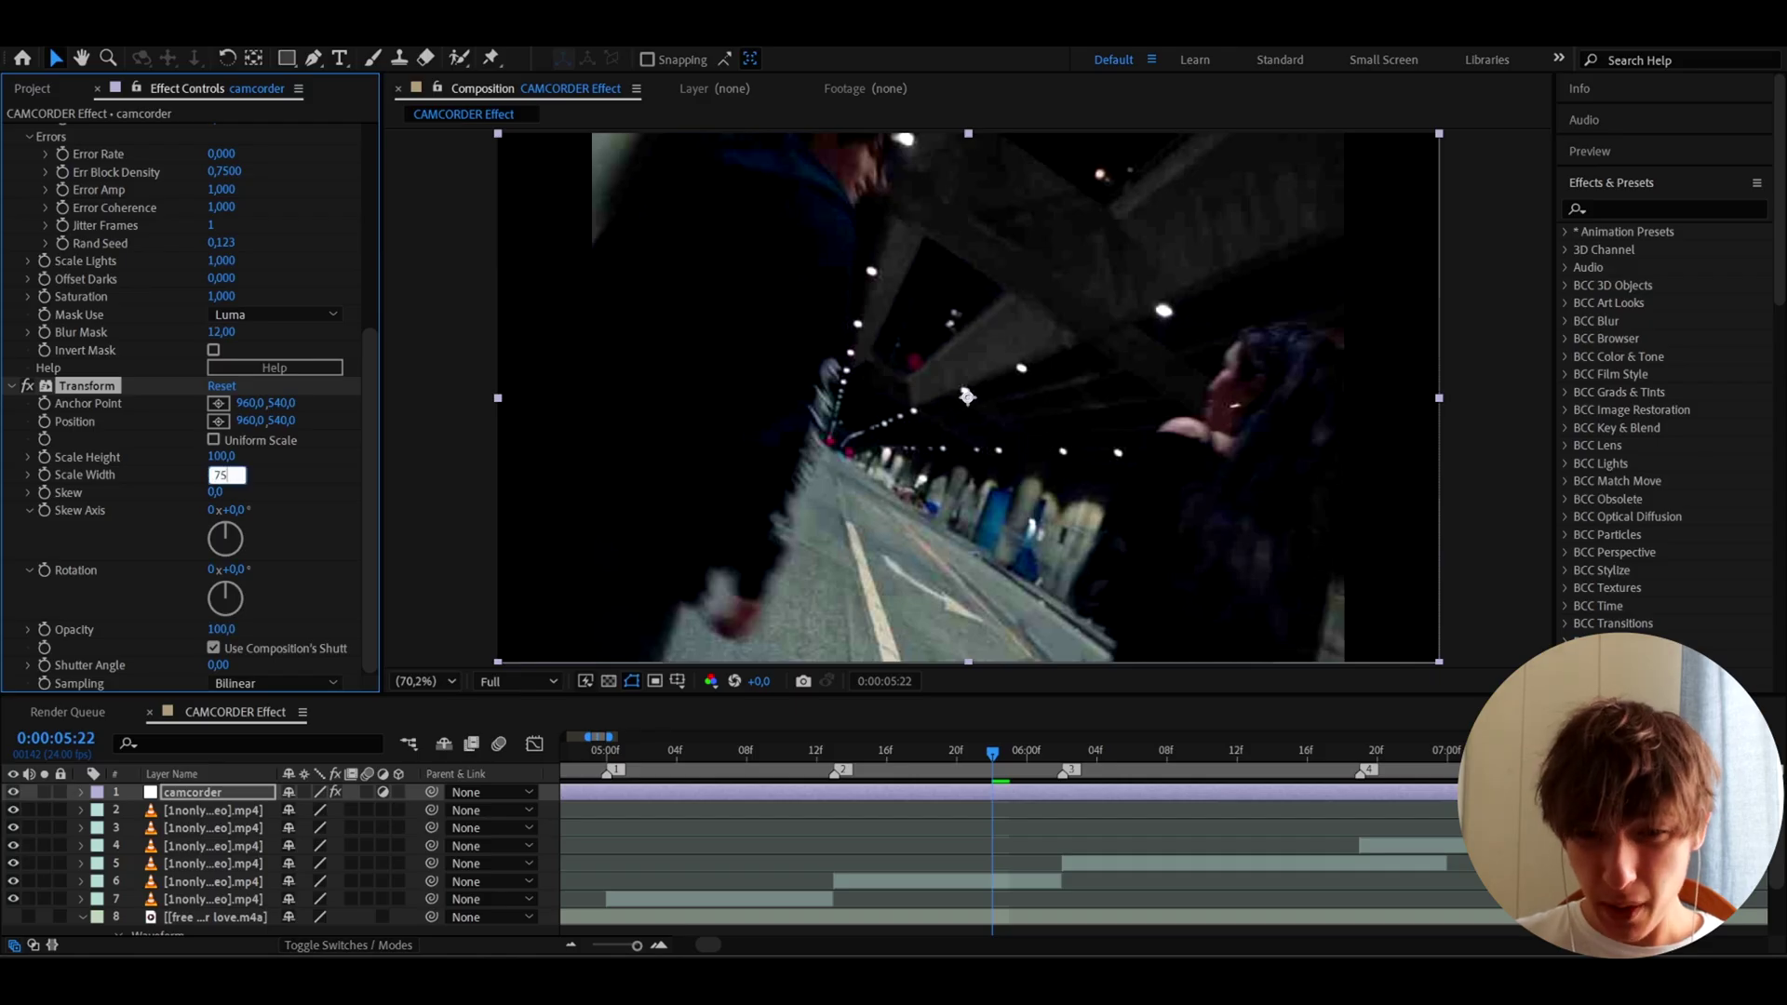
key(Return)
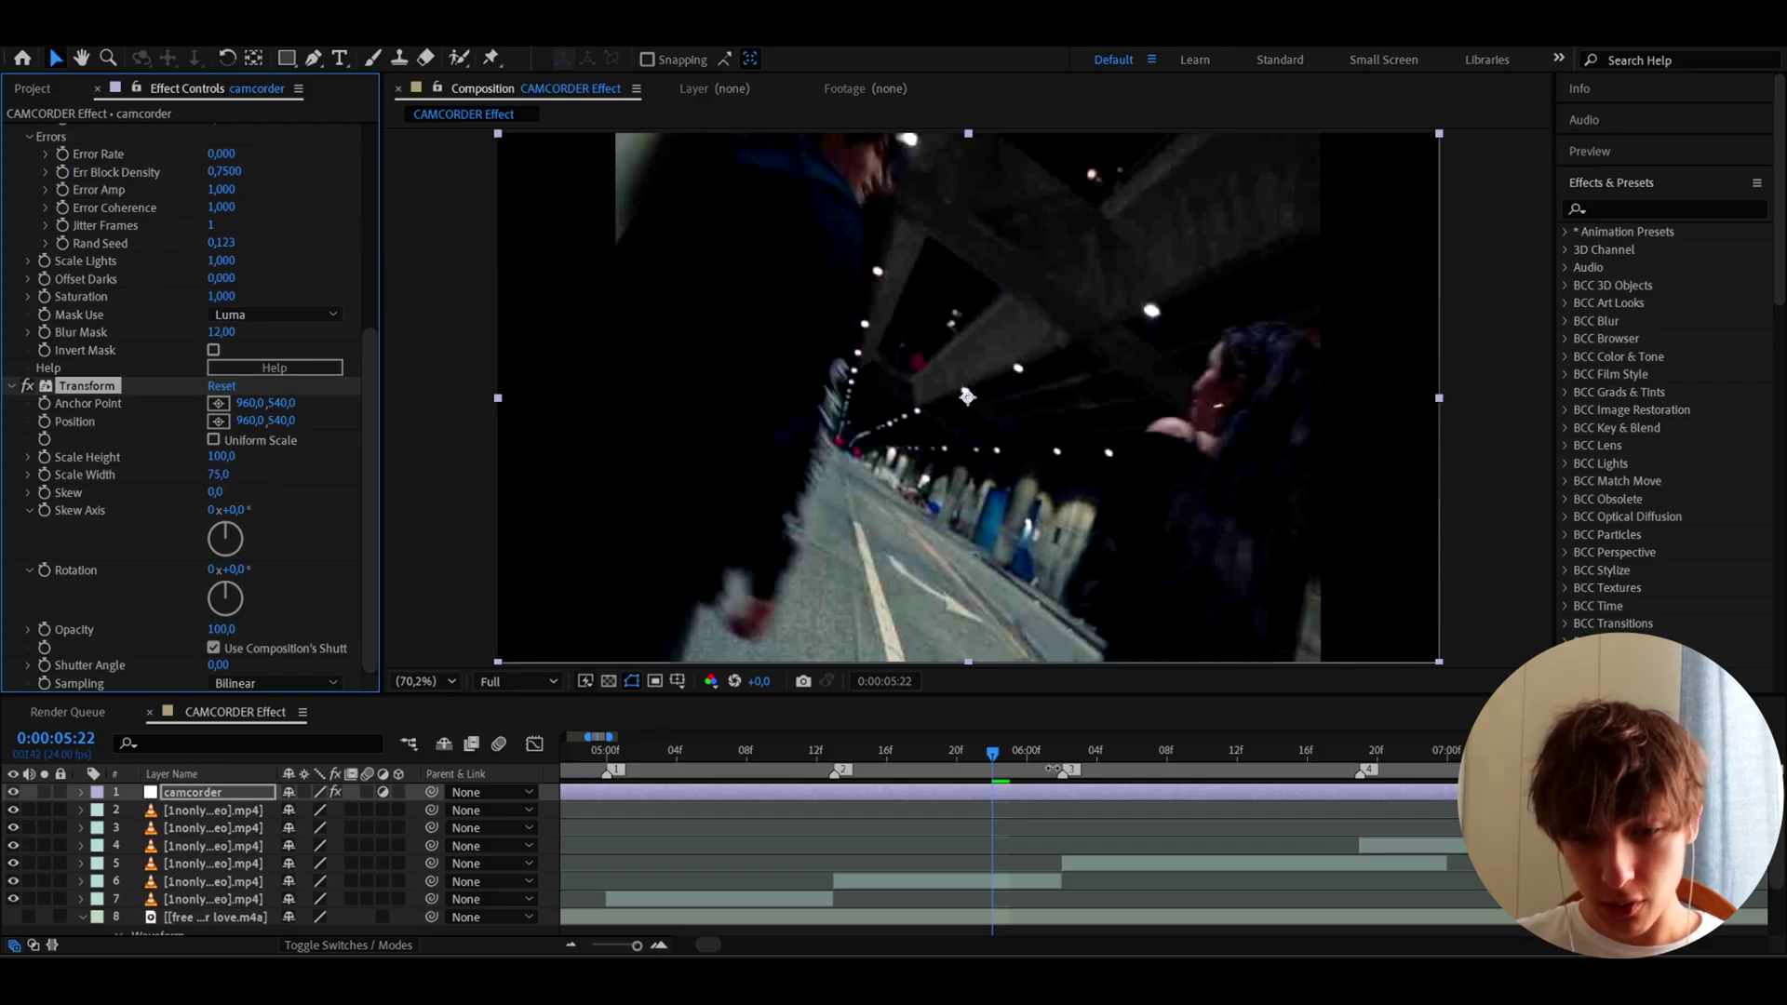
mouse_move(1047, 765)
mouse_down()
mouse_move(1236, 759)
mouse_move(1077, 761)
mouse_up()
click(992, 753)
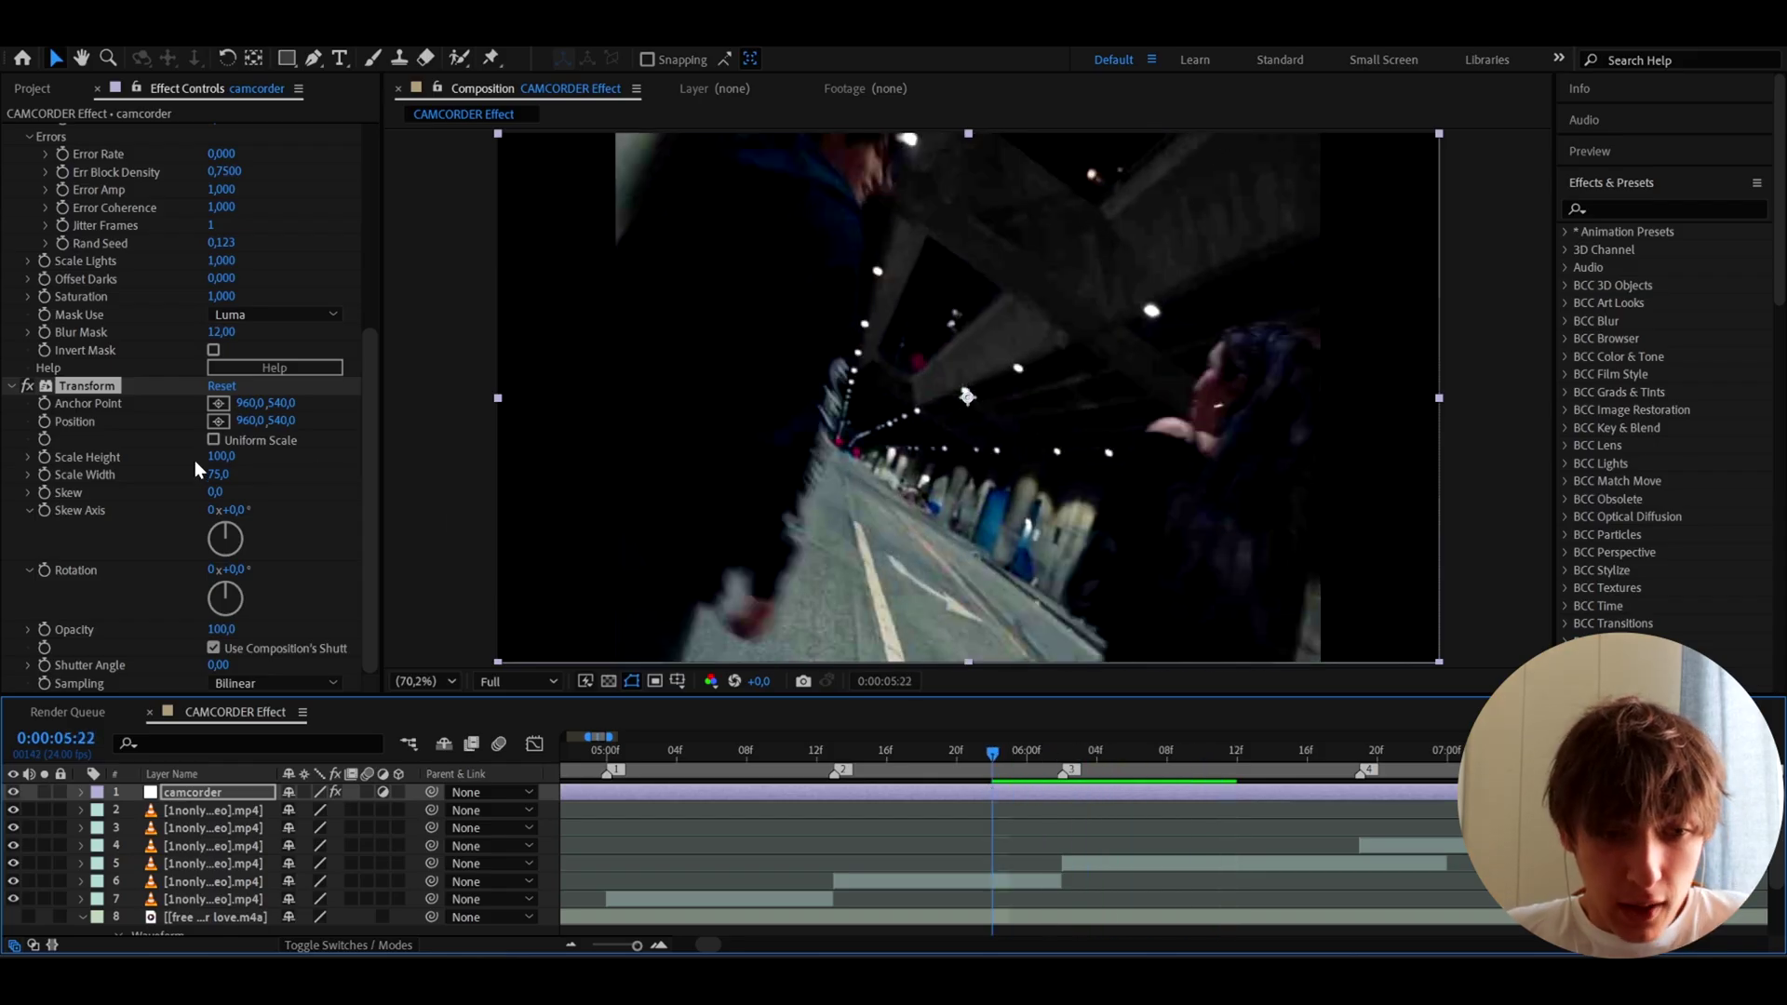
click(219, 475)
text(80)
key(Return)
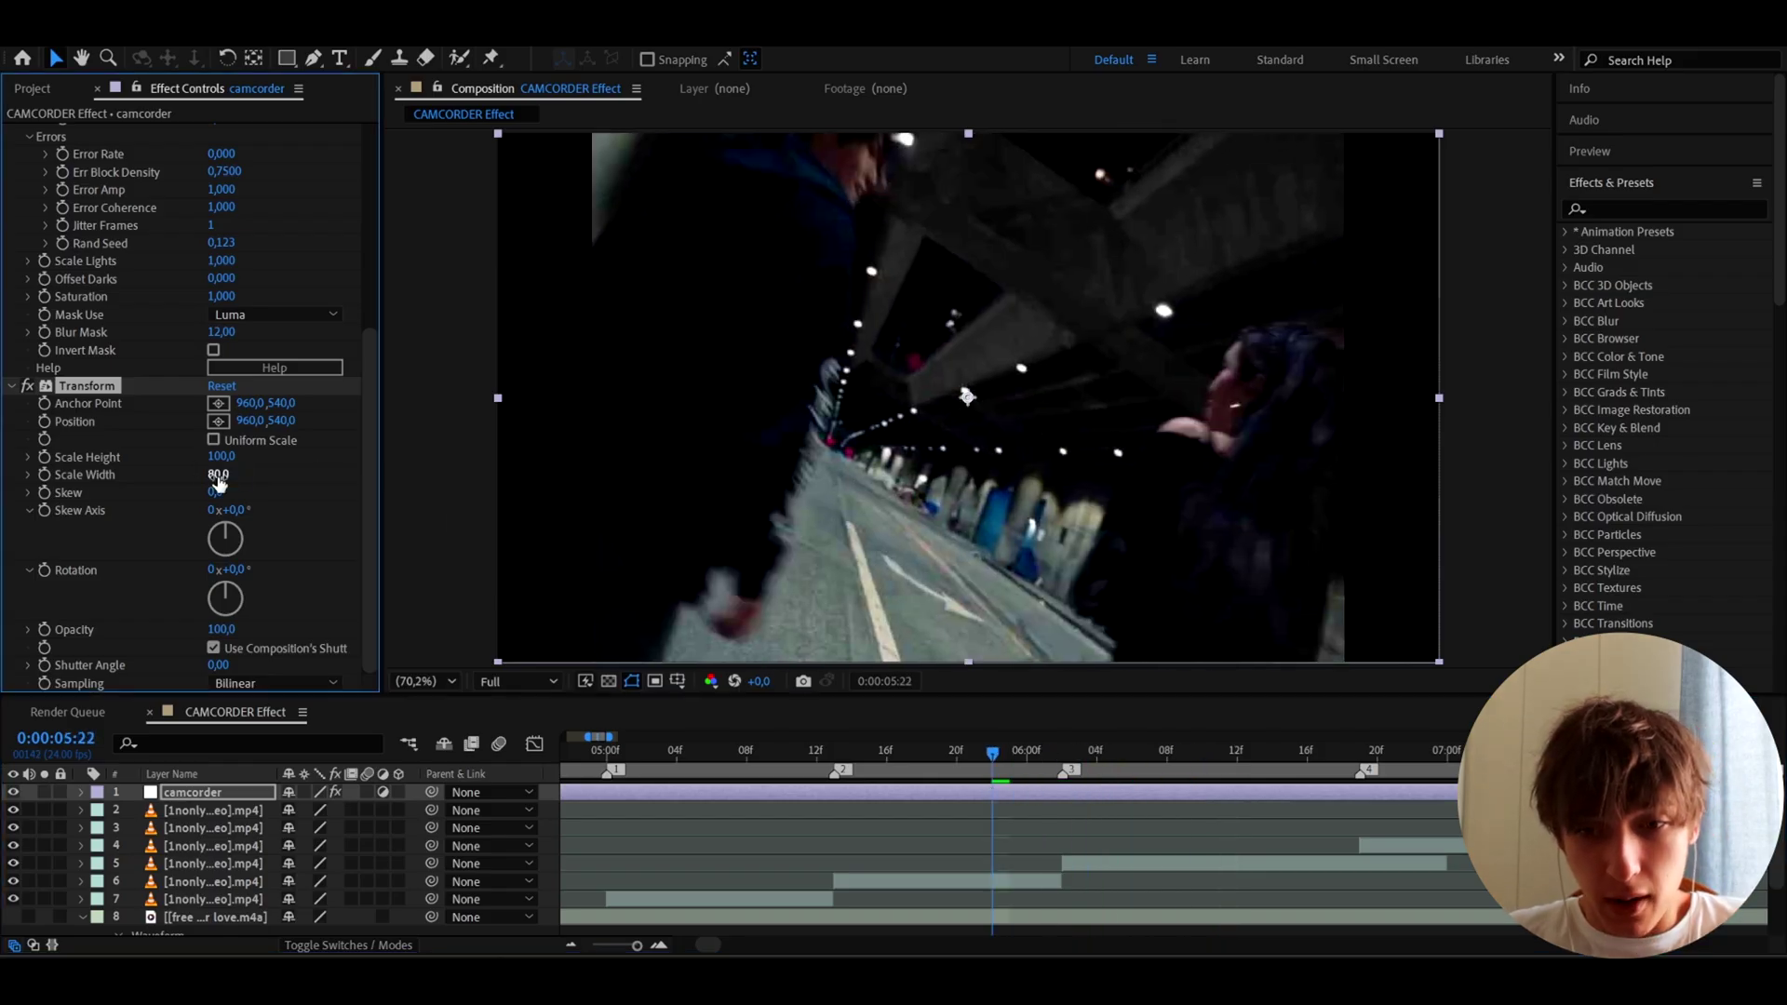
key(ctrl+space)
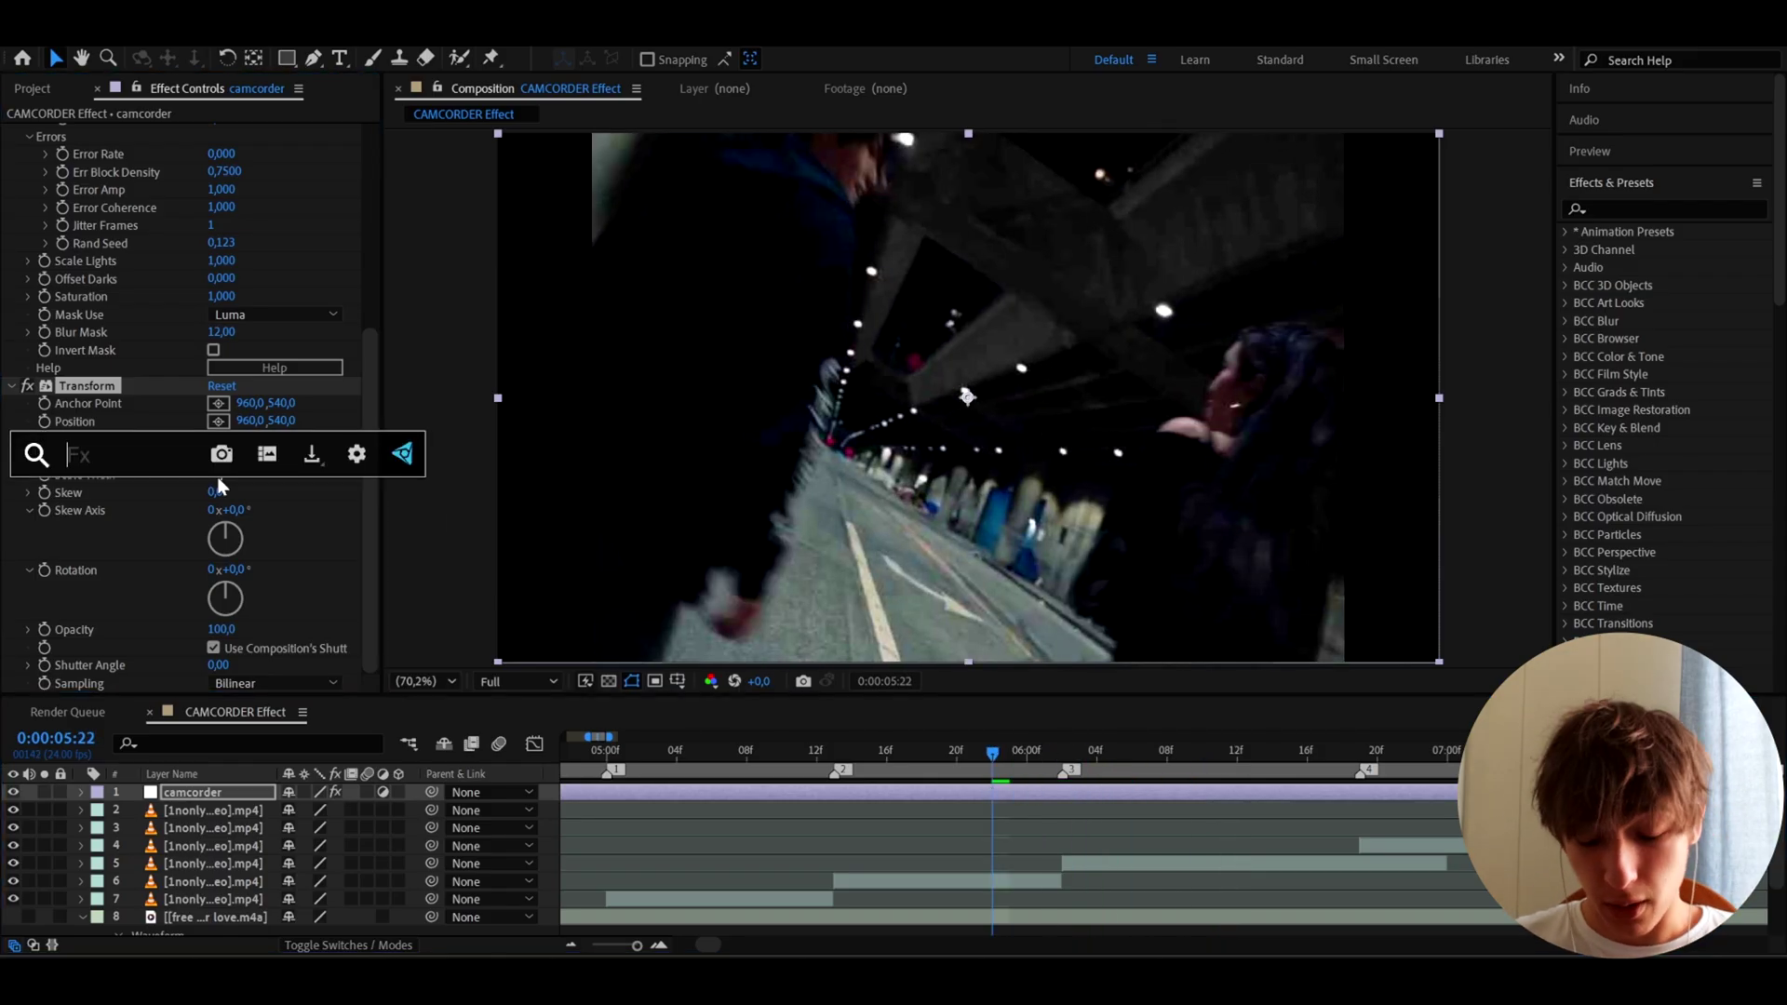
key(Escape)
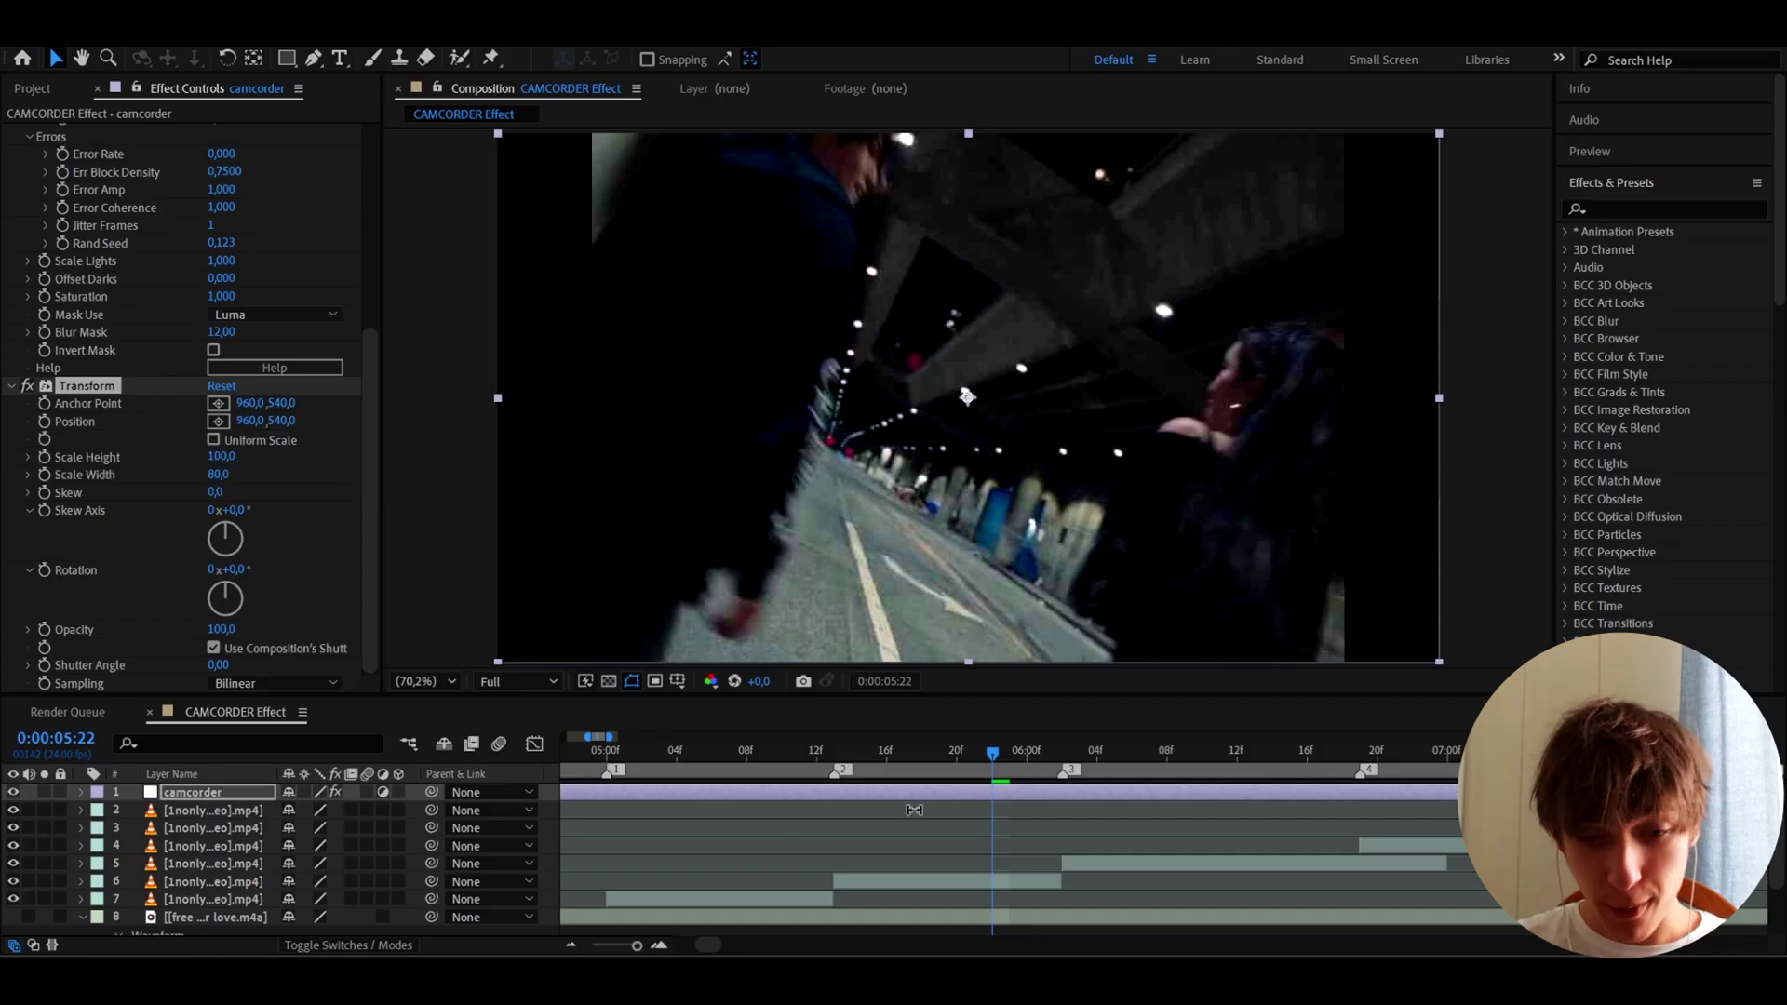
- Apply NTSC-rs to the camcorder layer and preview it, stopping at 0:00:05:16
click(931, 796)
key(ctrl+space)
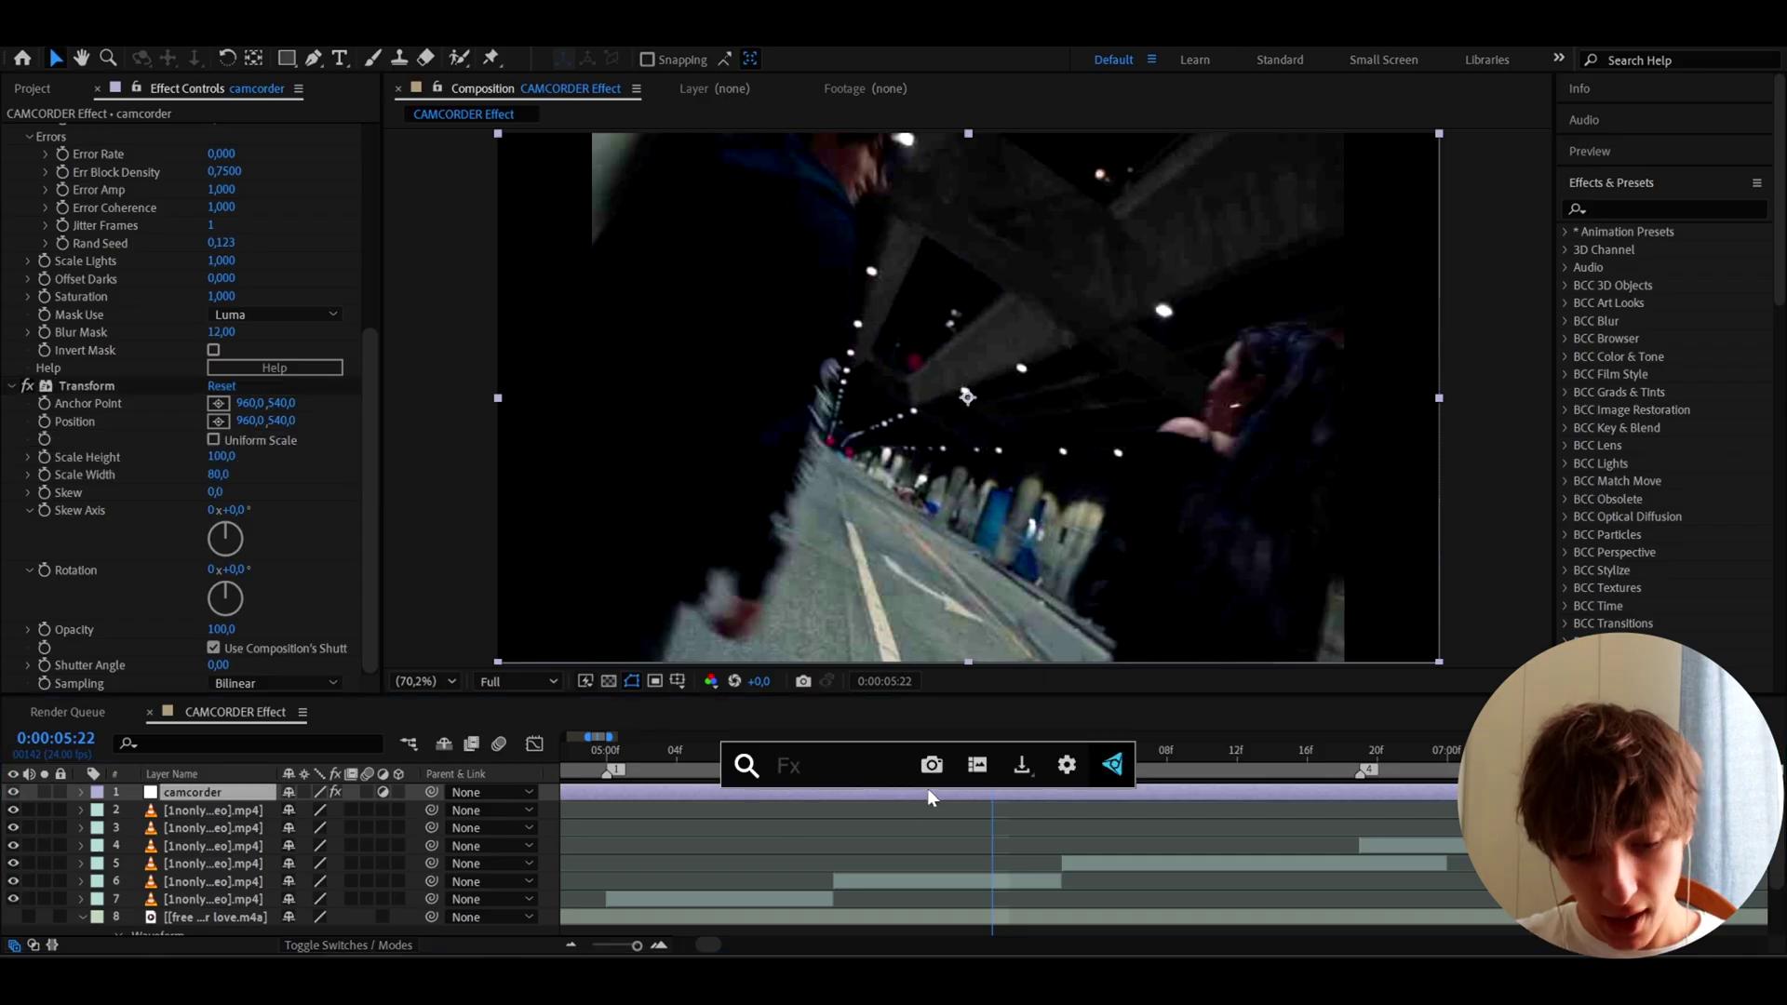
text(ntsc)
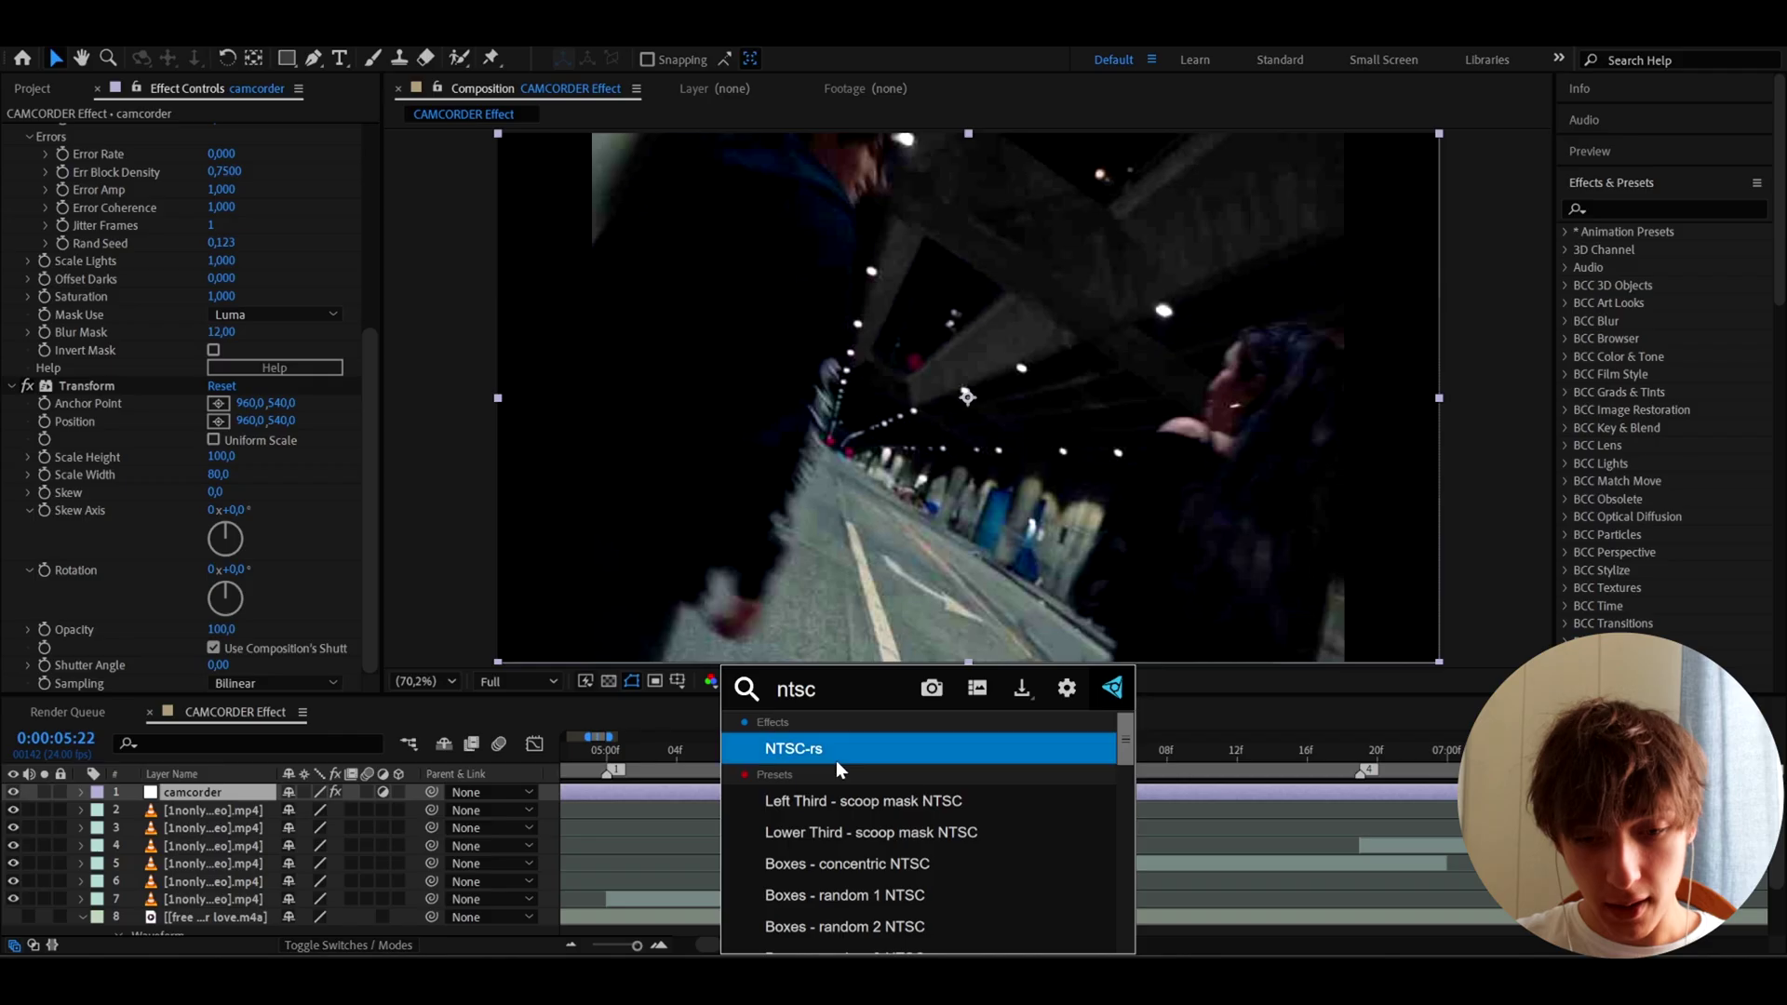
click(831, 755)
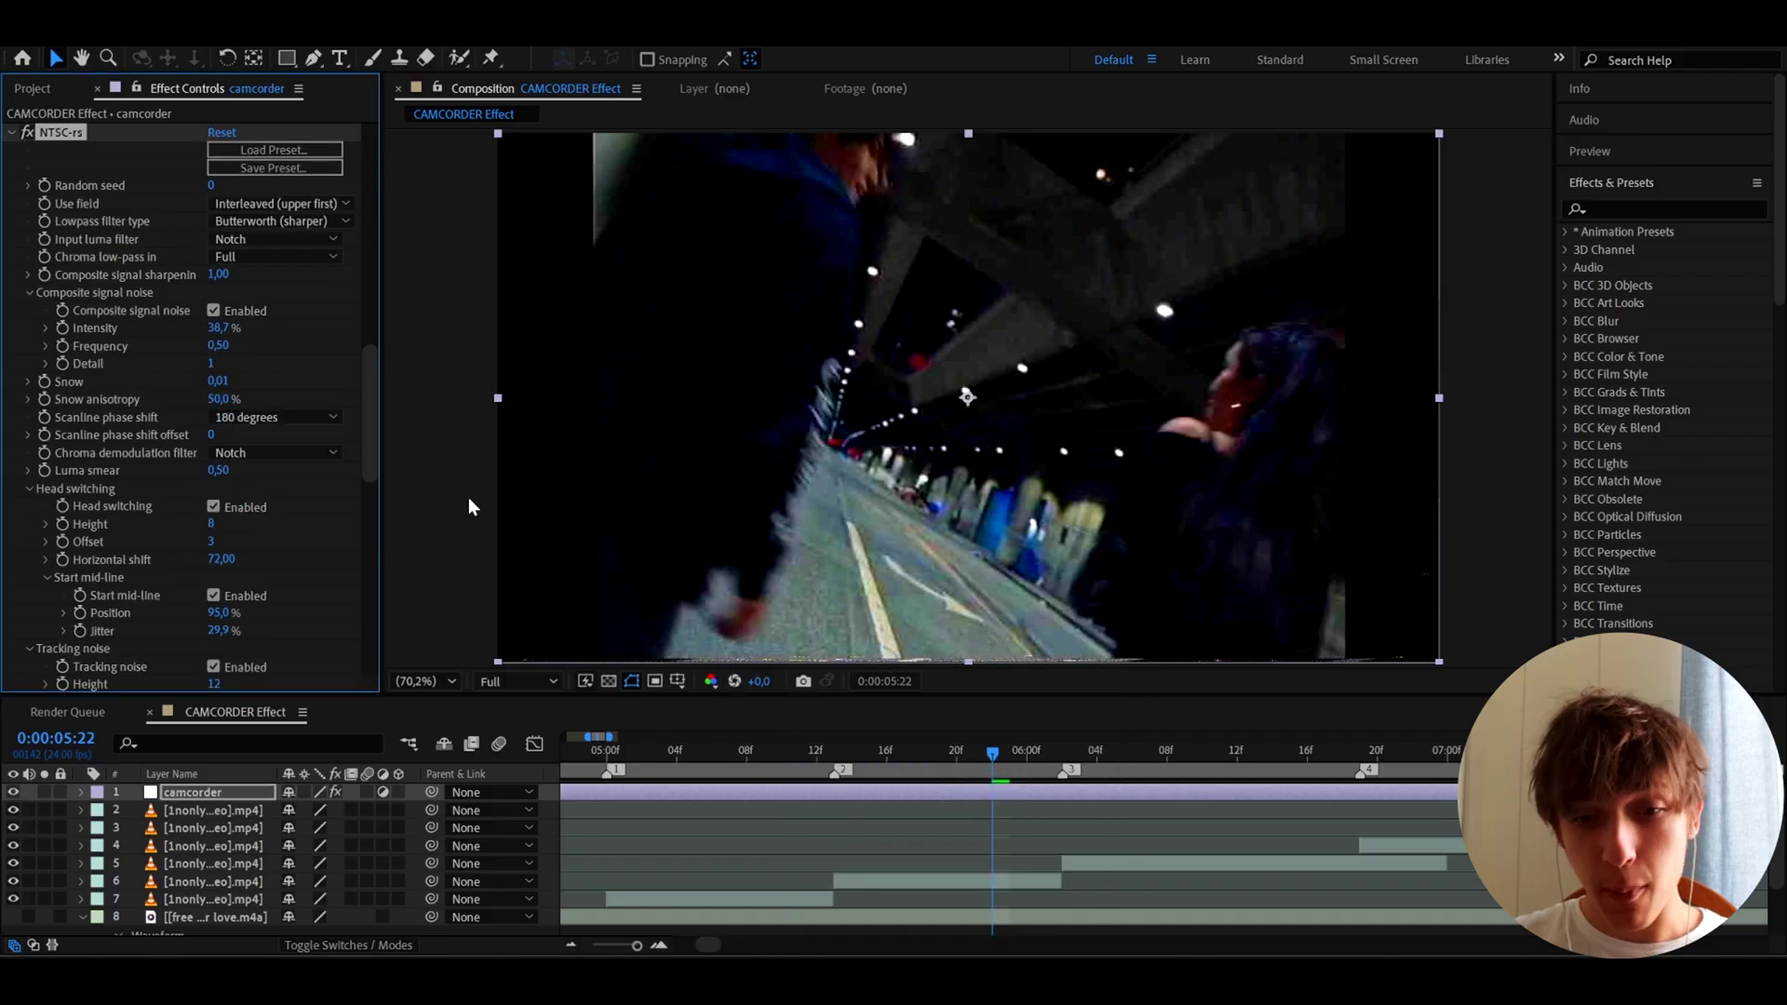
key(space)
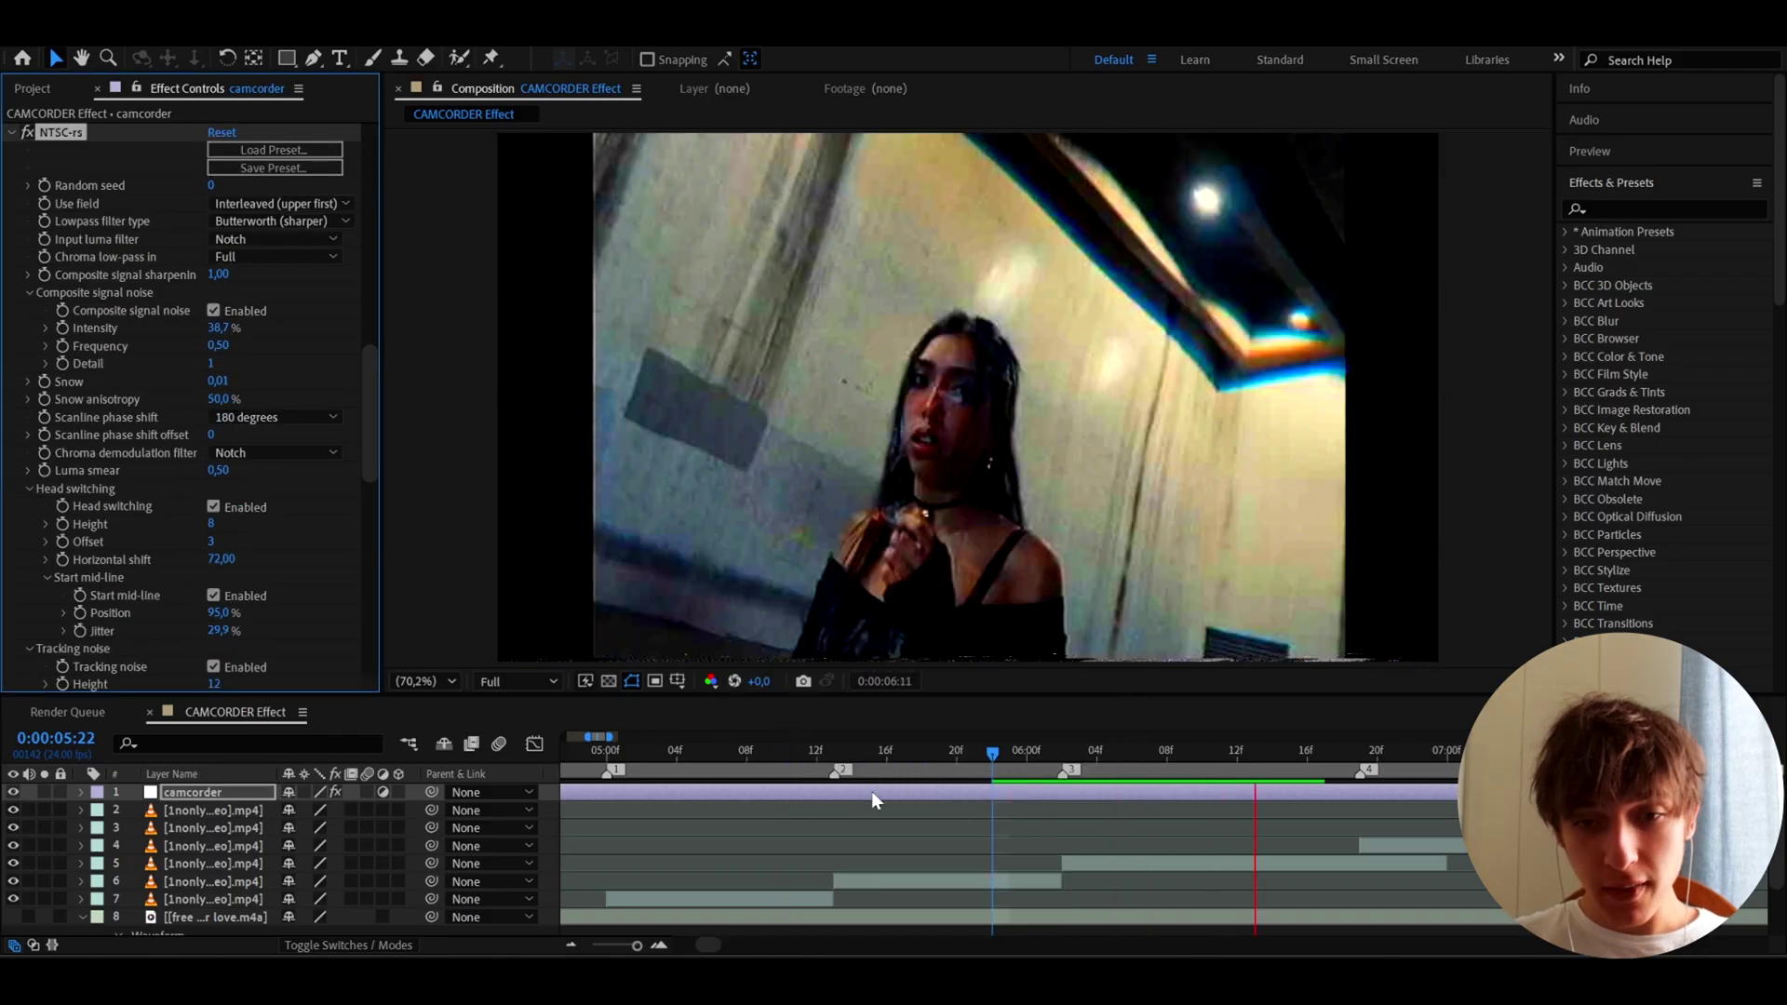
key(space)
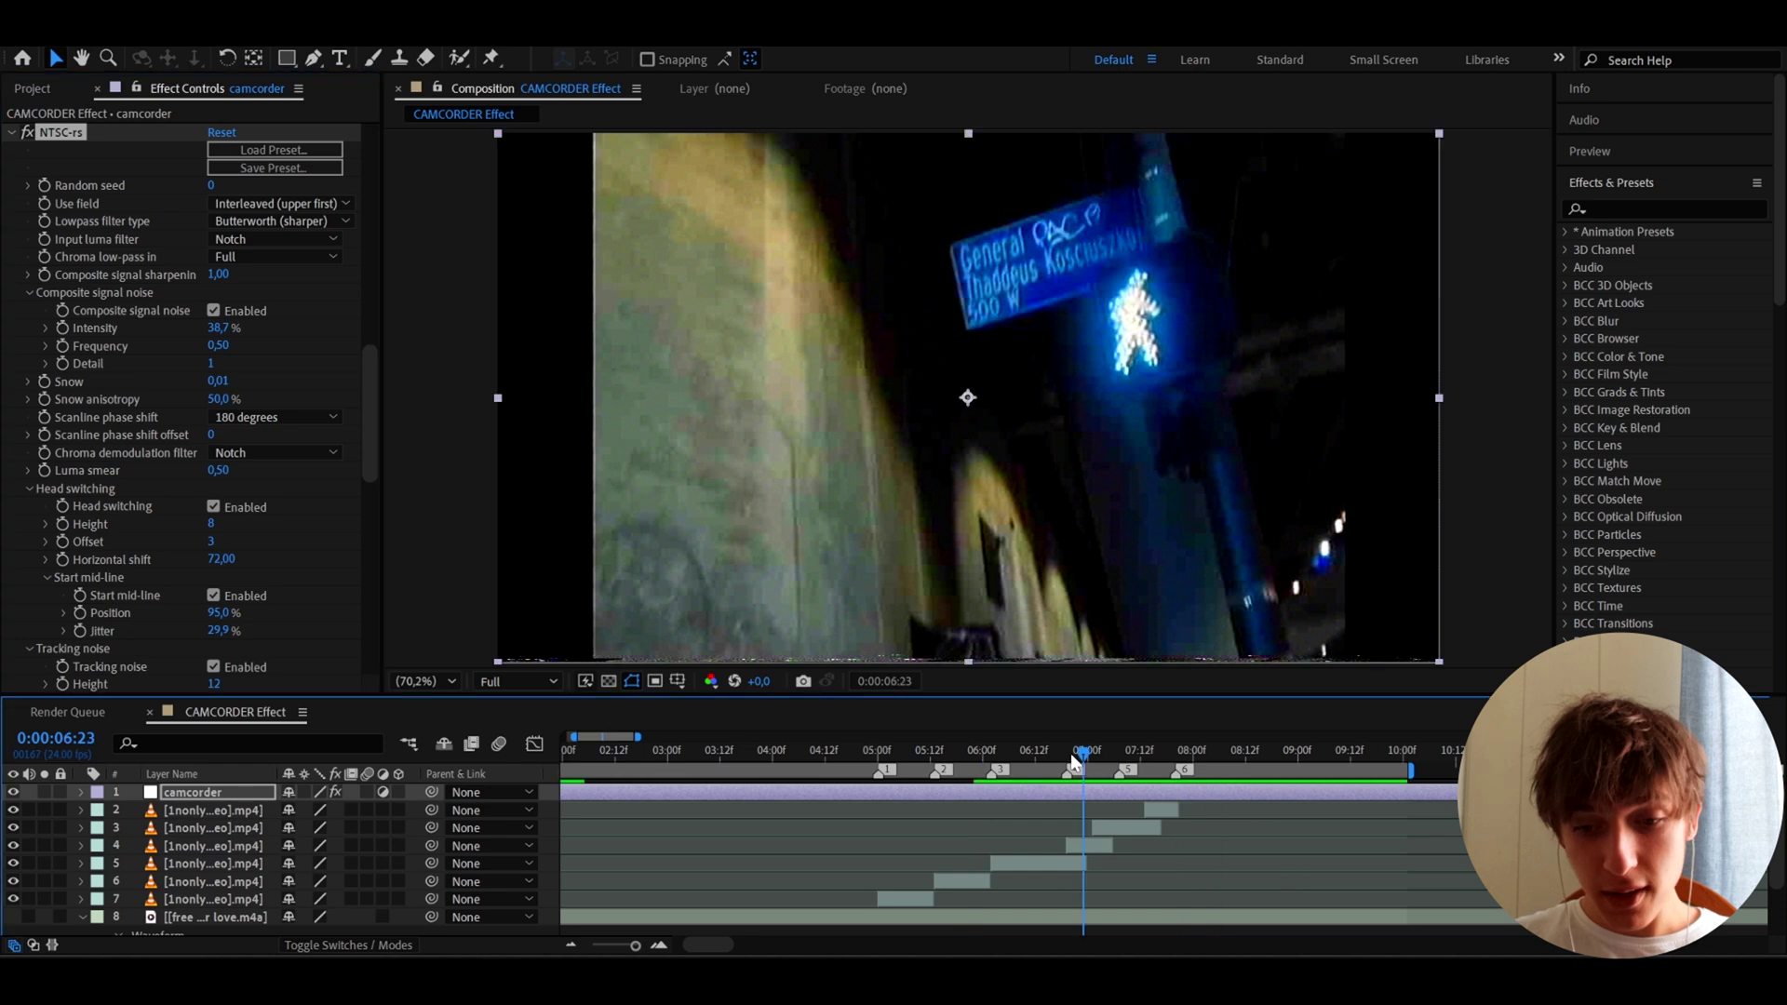
drag(939, 760, 948, 760)
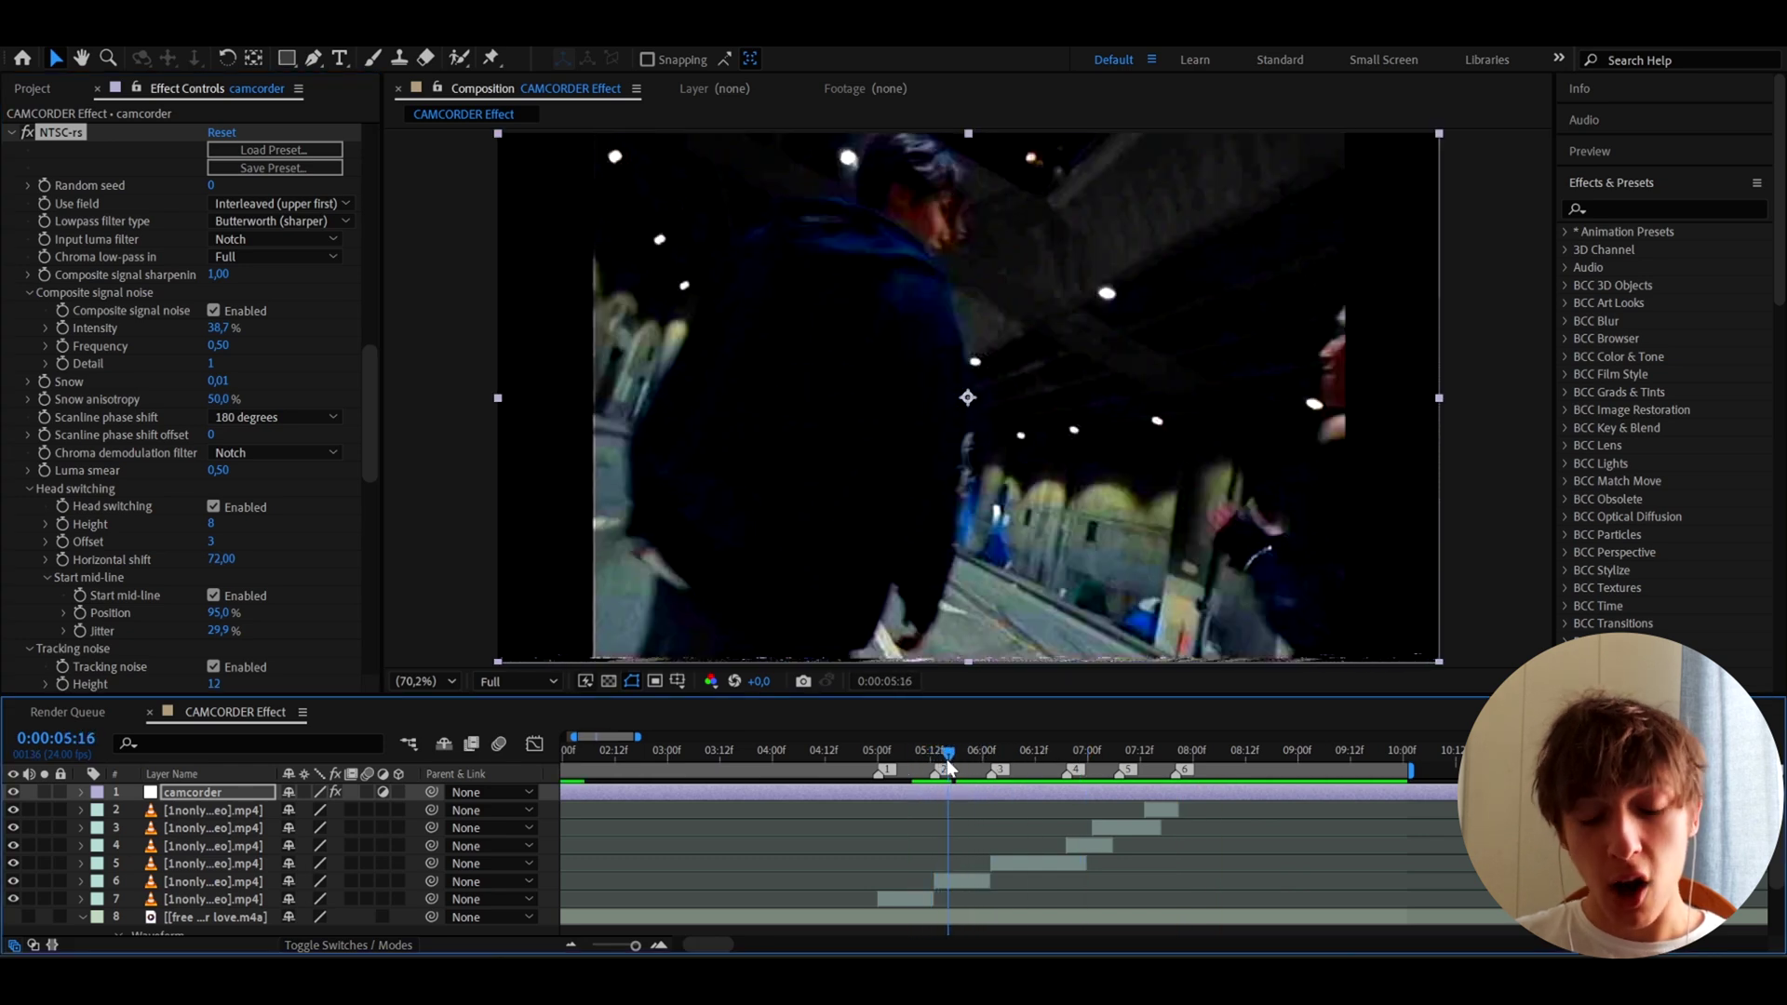
- Set Composite signal sharpening and Luma smear to 0 and turn off Head switching
click(216, 277)
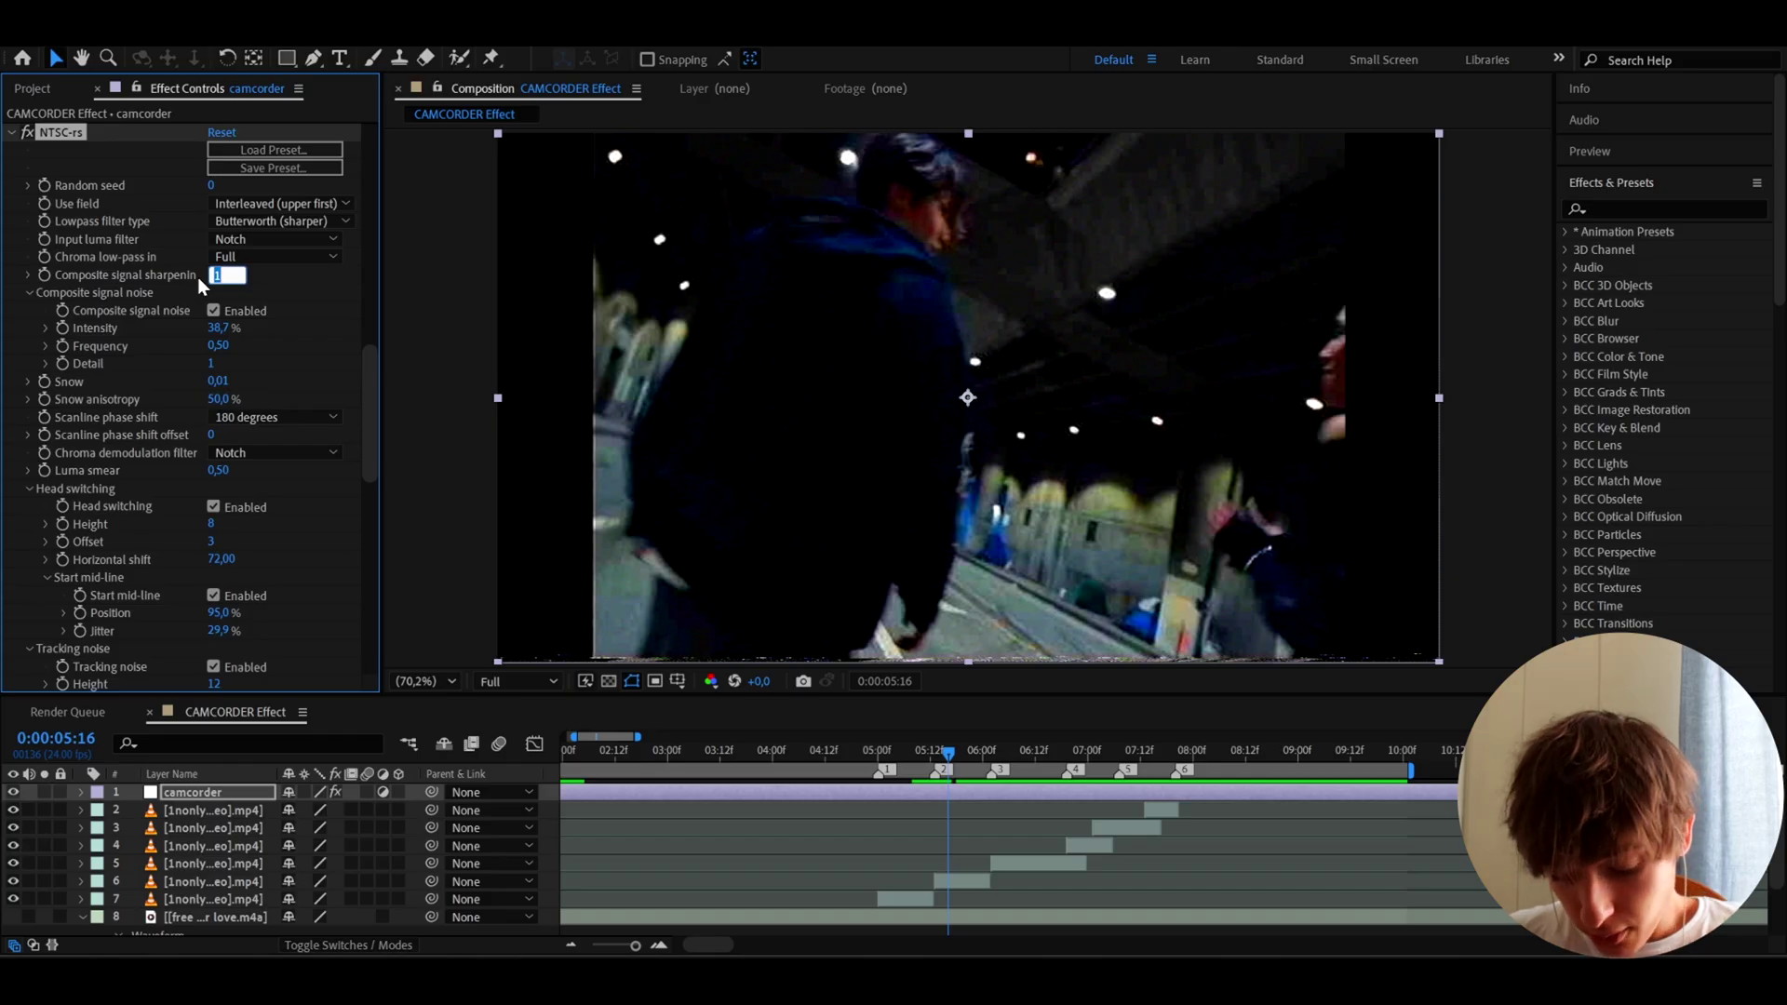
text(0)
key(Return)
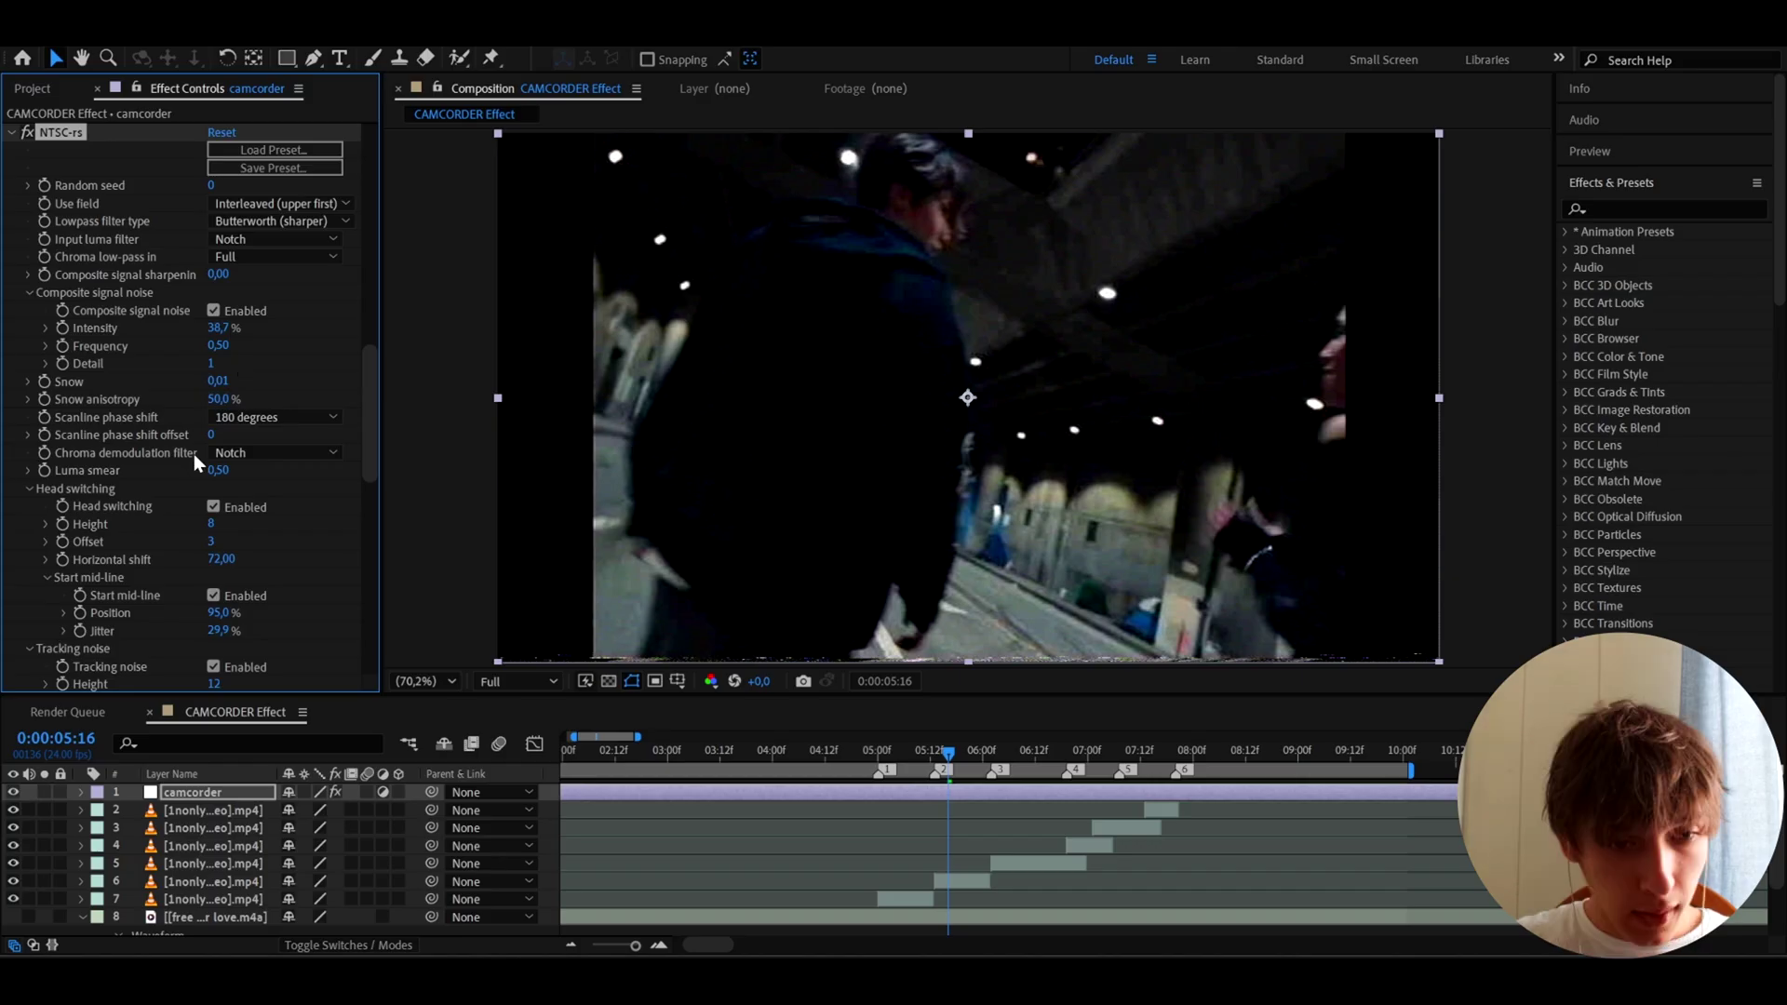
click(221, 471)
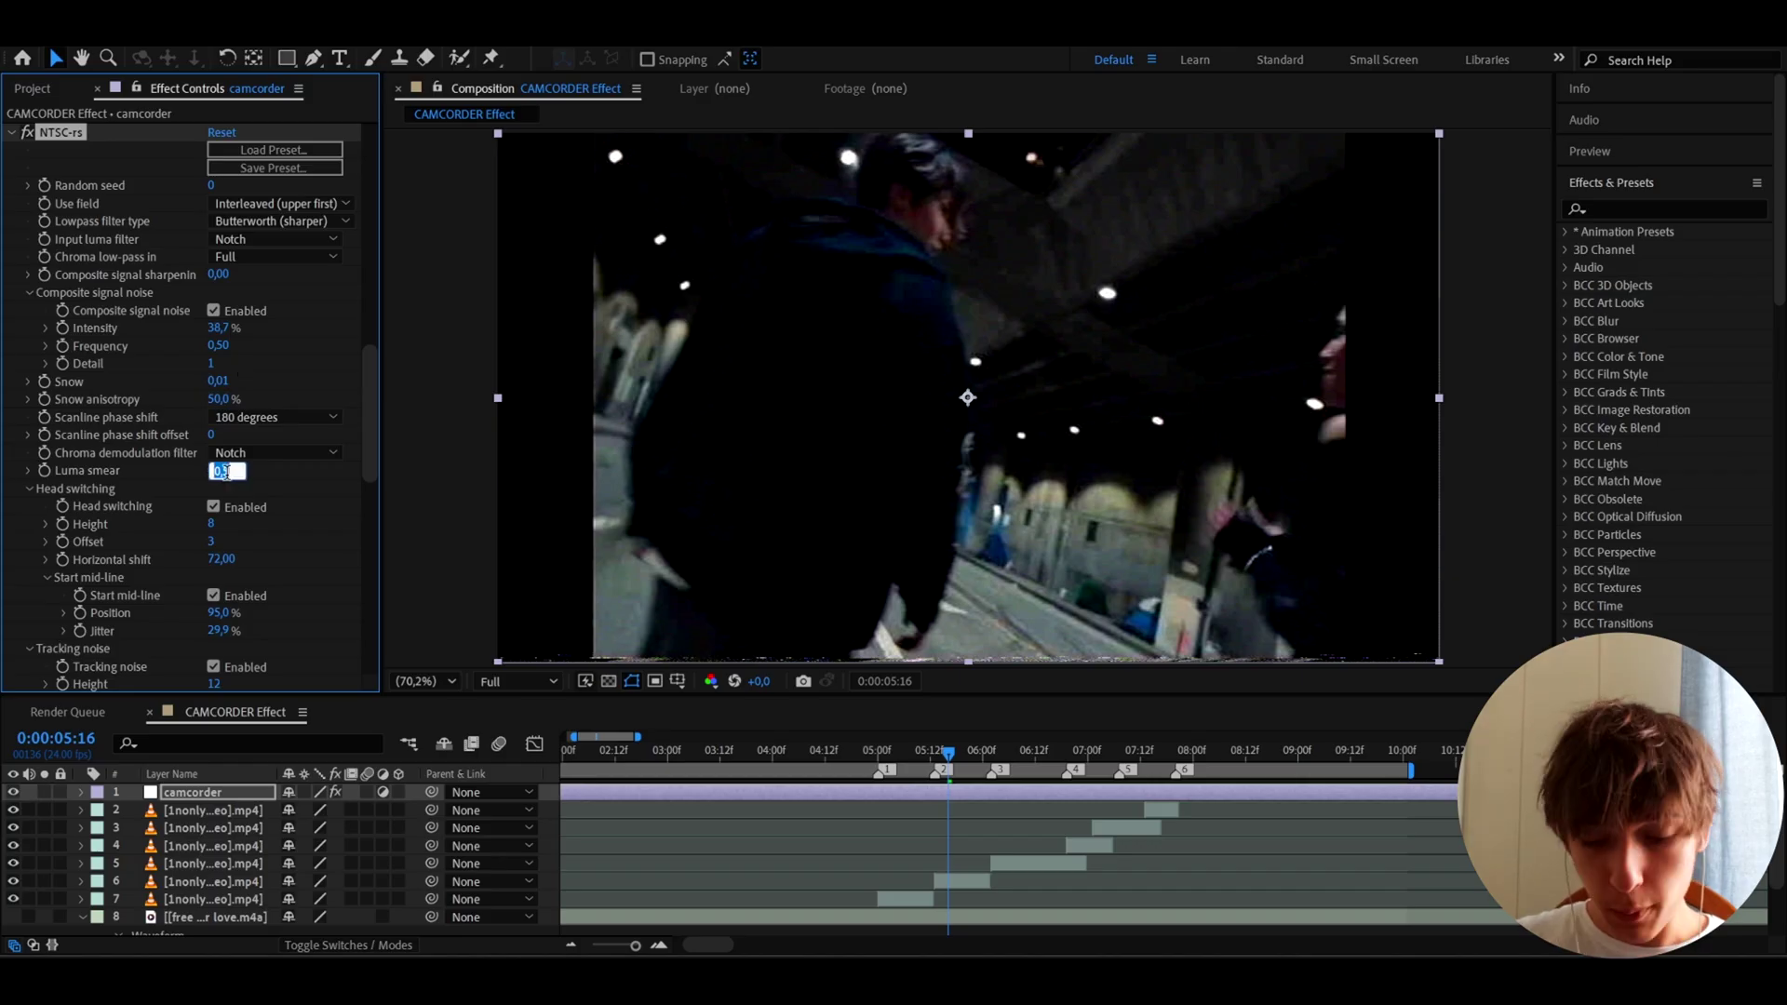
text(0)
key(Return)
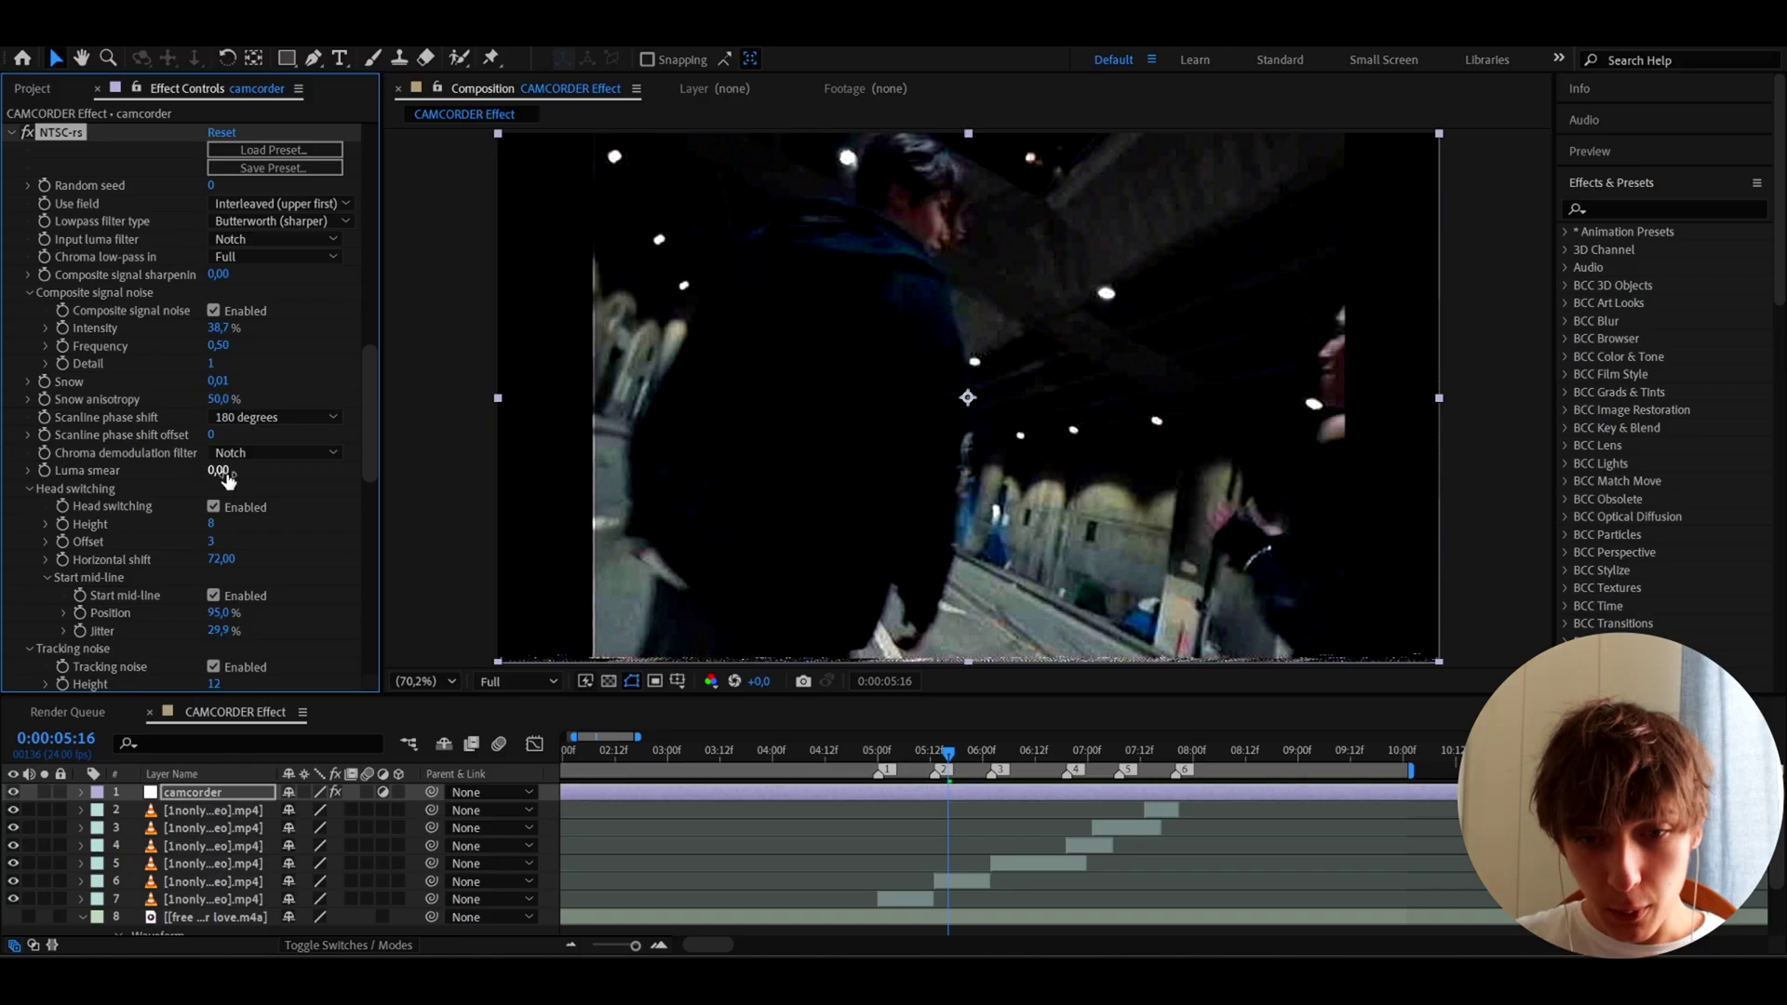
key(space)
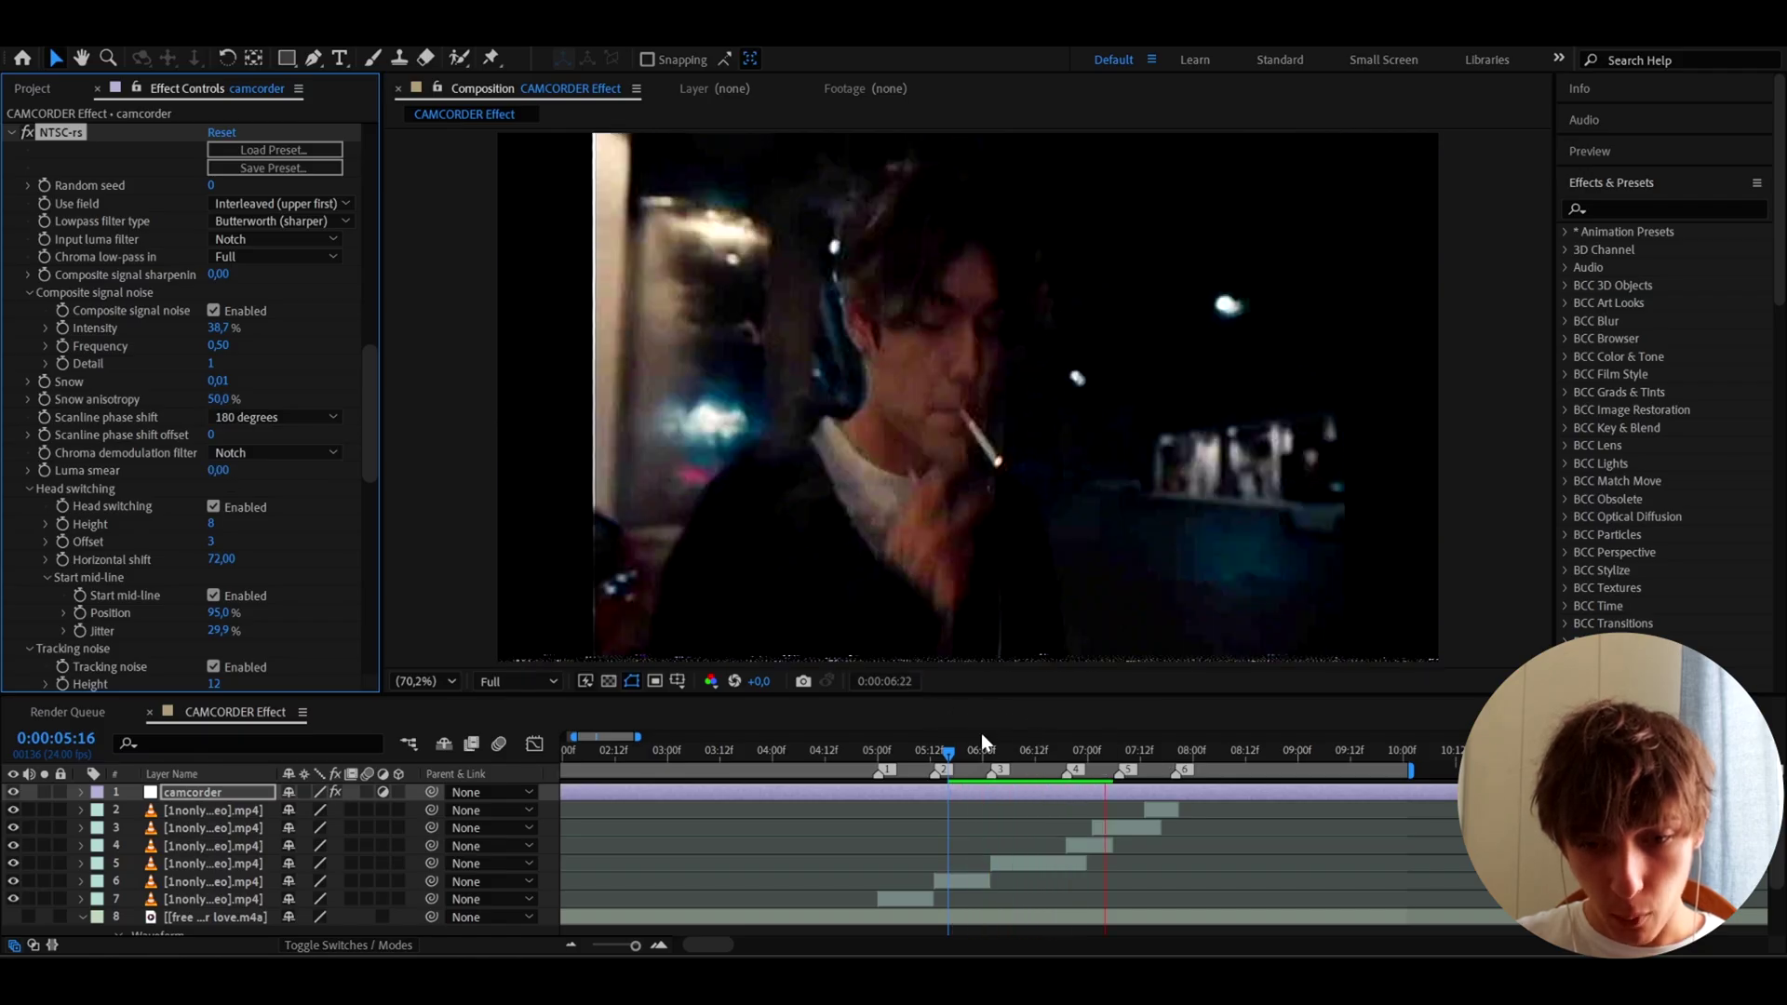
click(974, 750)
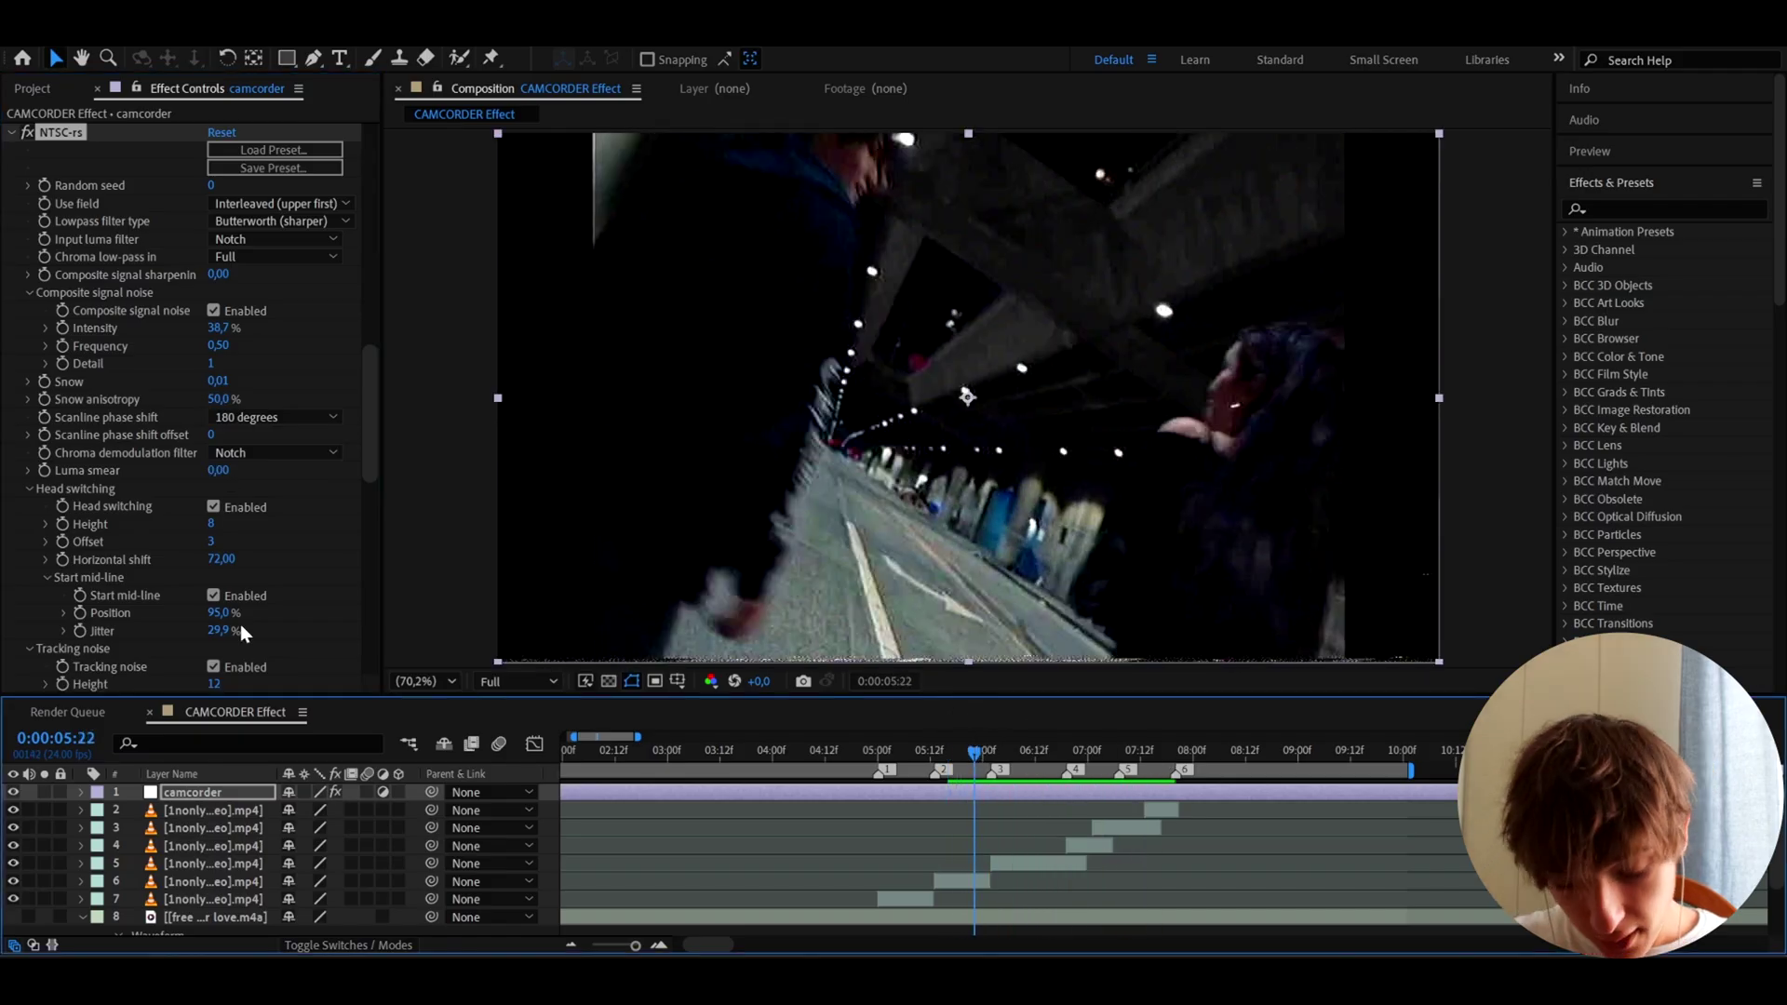
click(213, 507)
- Disable Tracking noise, set Chroma noise Intensity to 0 and Sharpen Frequency to 3.93
click(213, 667)
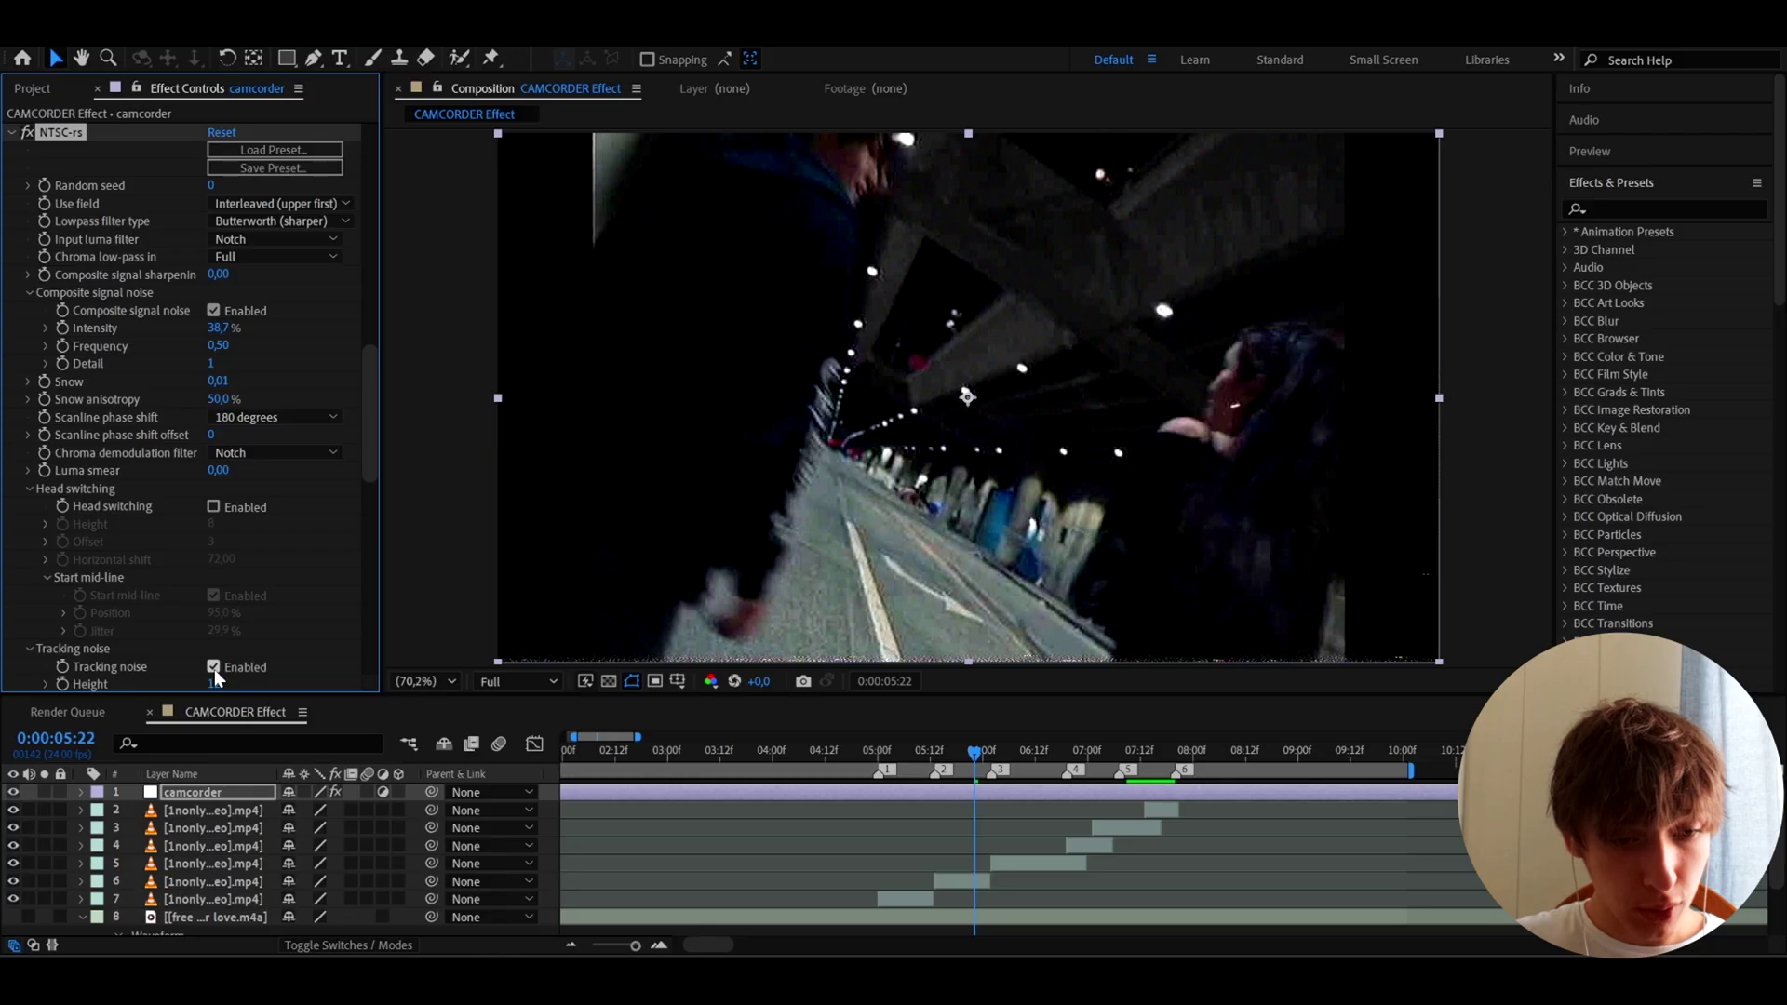
scroll(197, 554, down, 10)
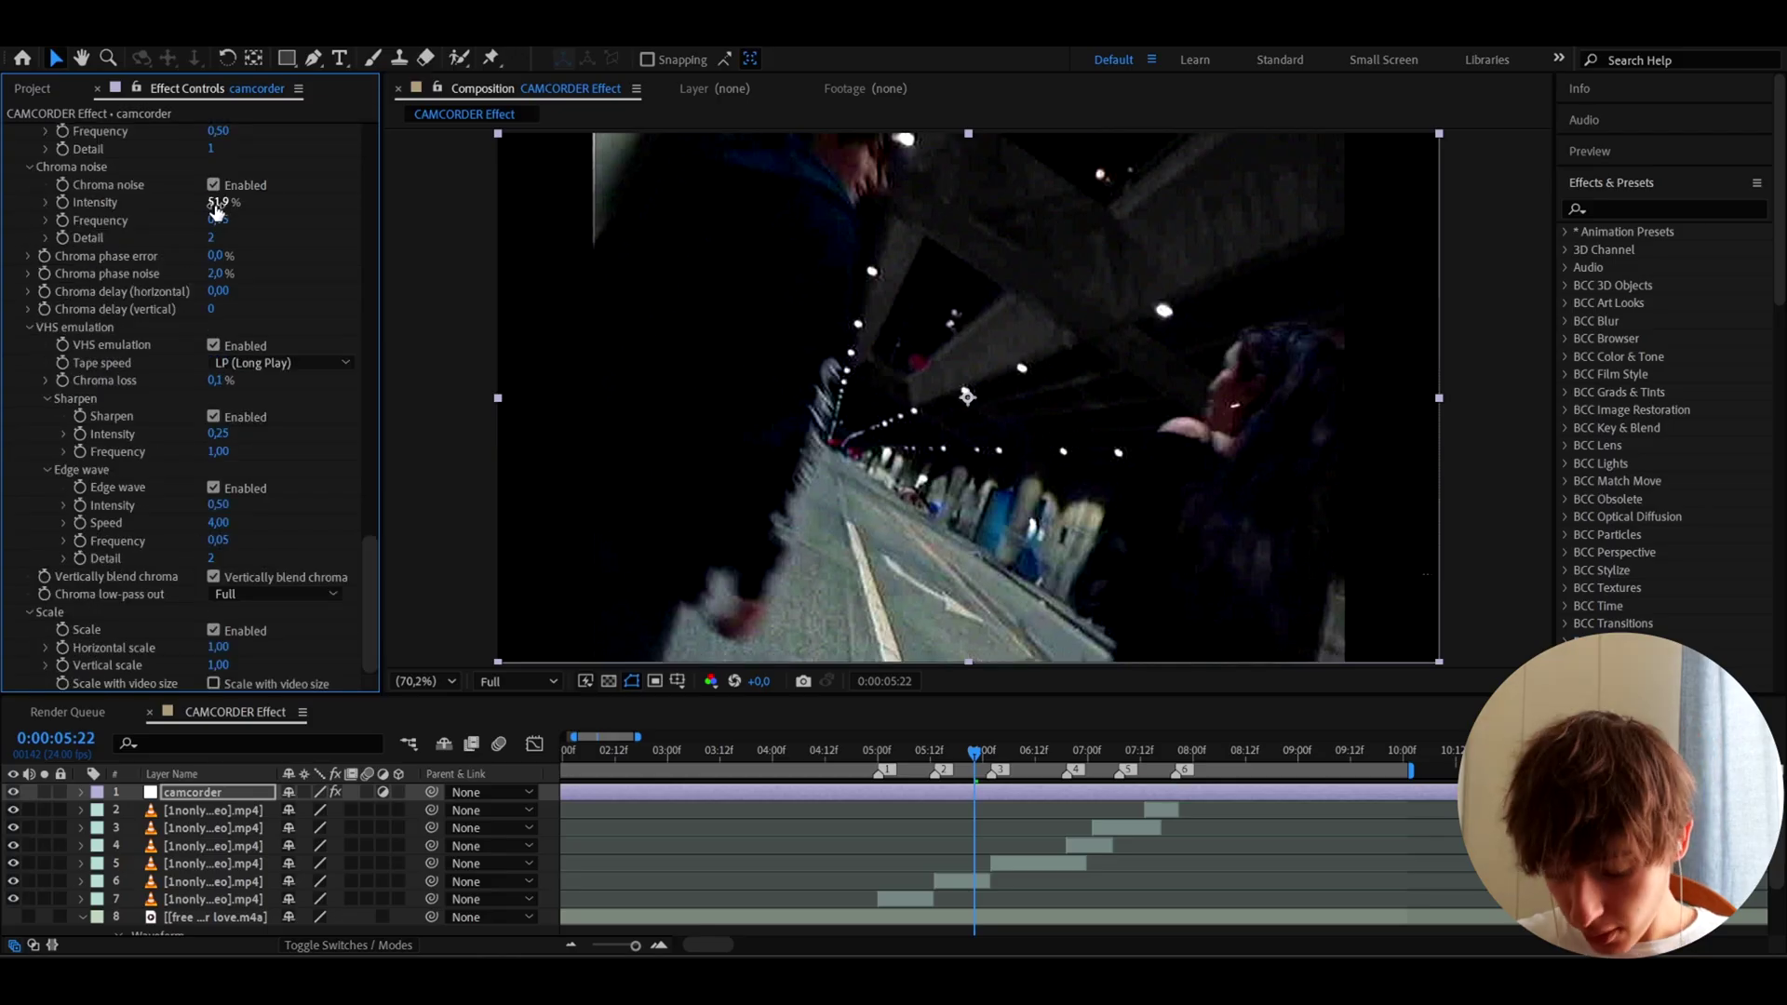
click(214, 204)
text(0)
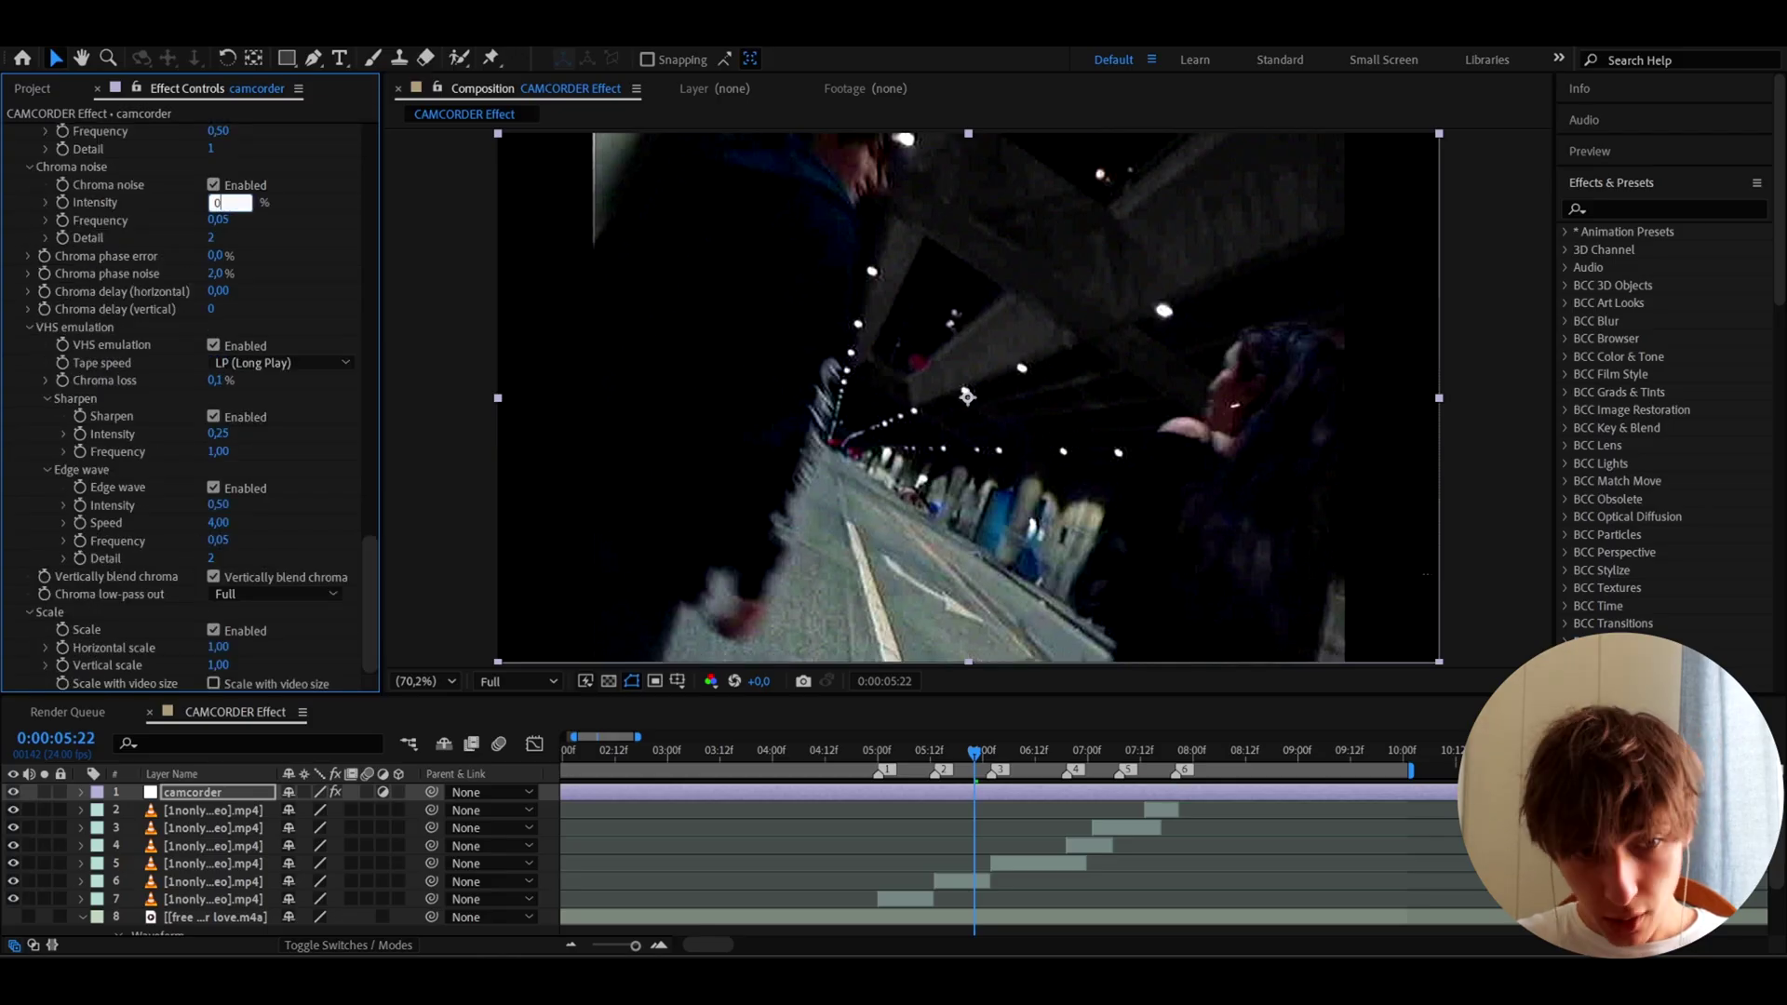
key(Return)
click(218, 451)
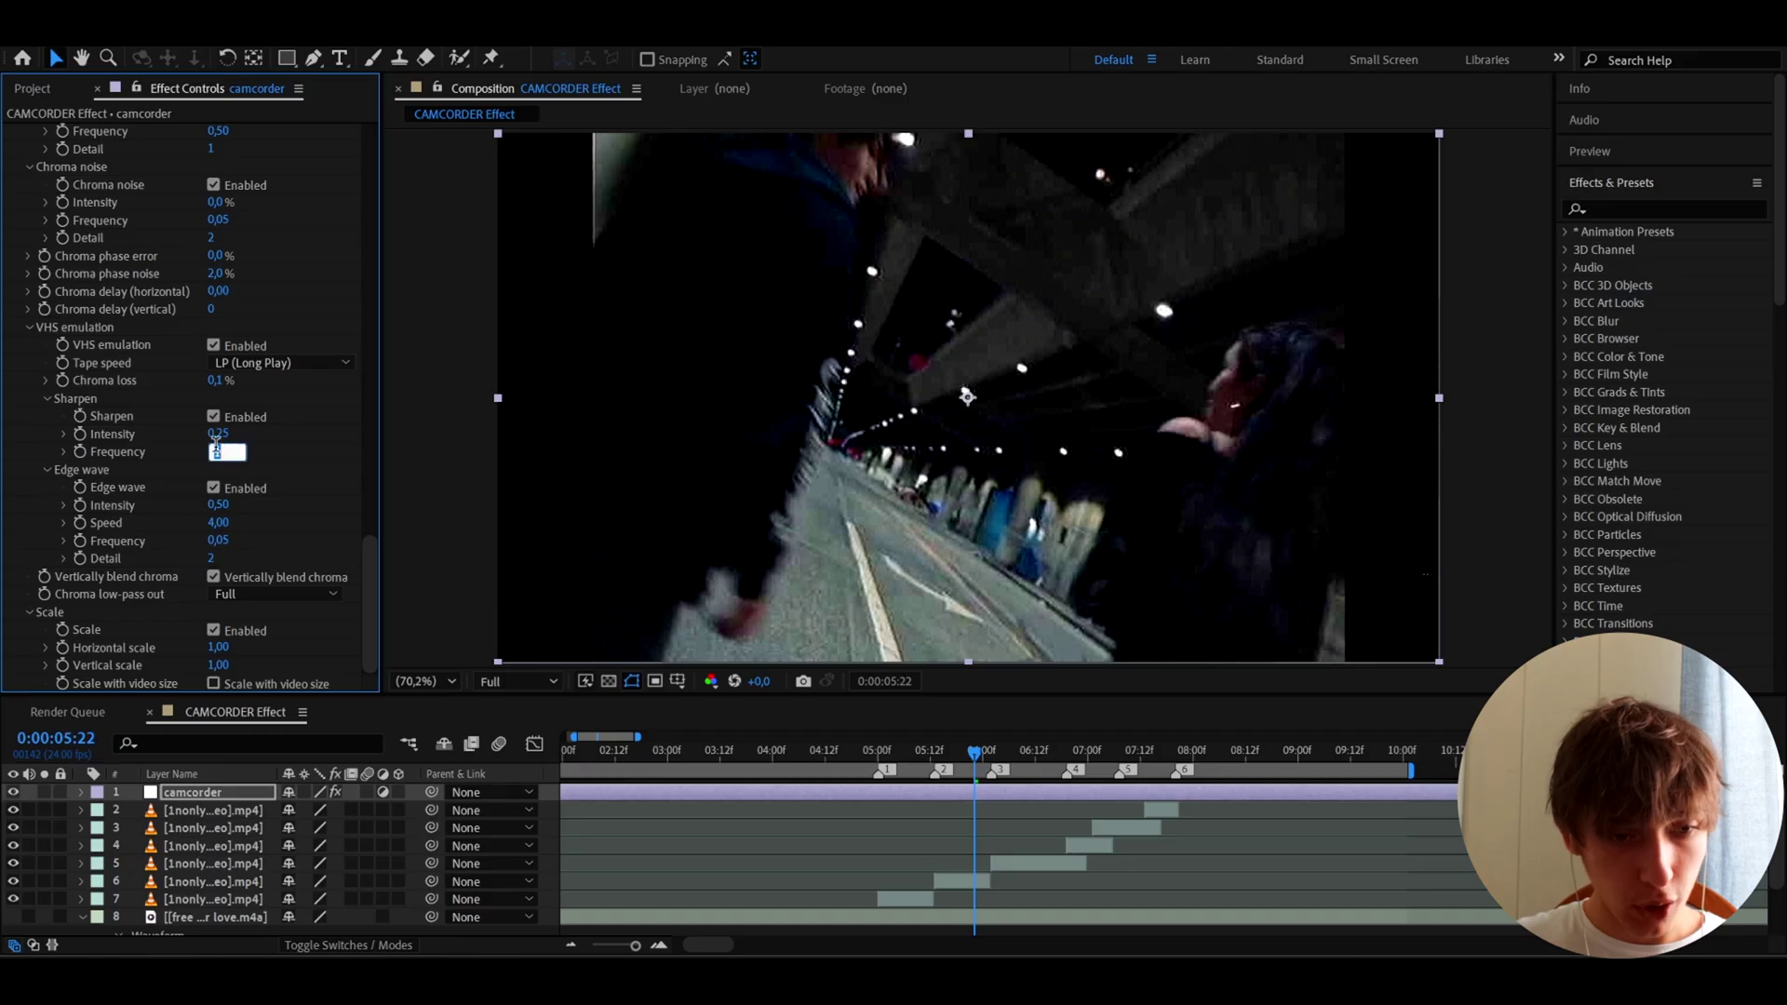
text(3.9)
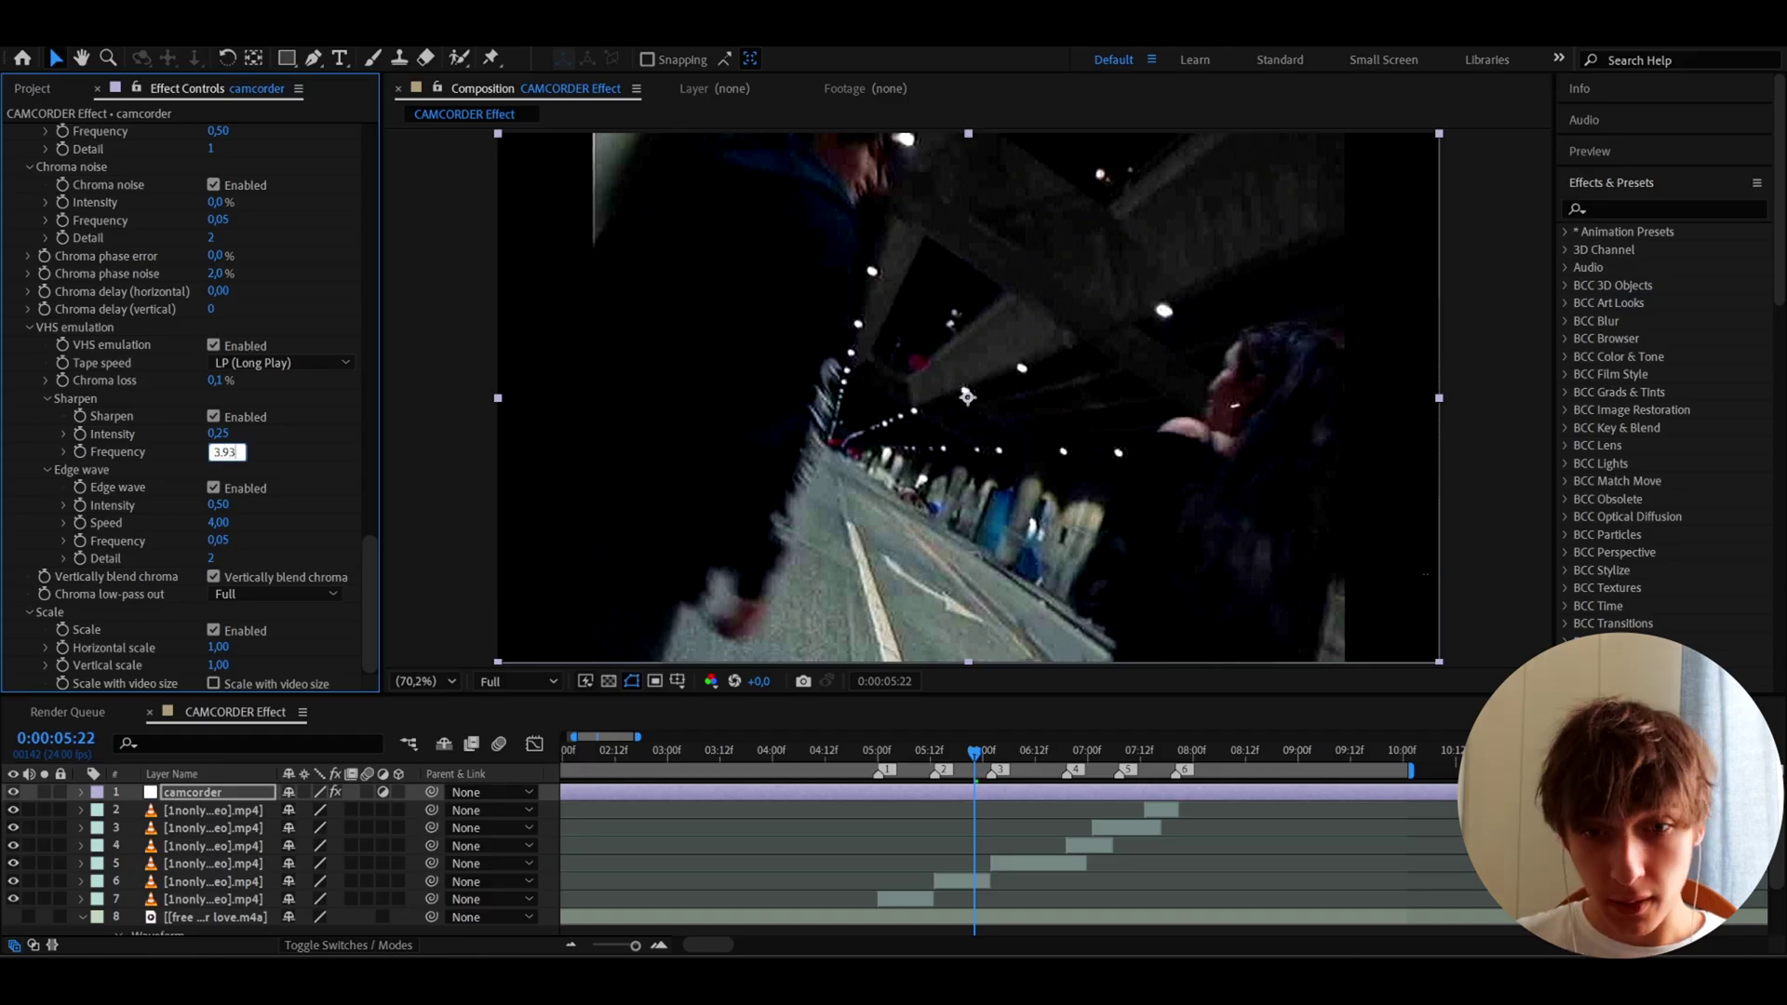
text(3)
key(Return)
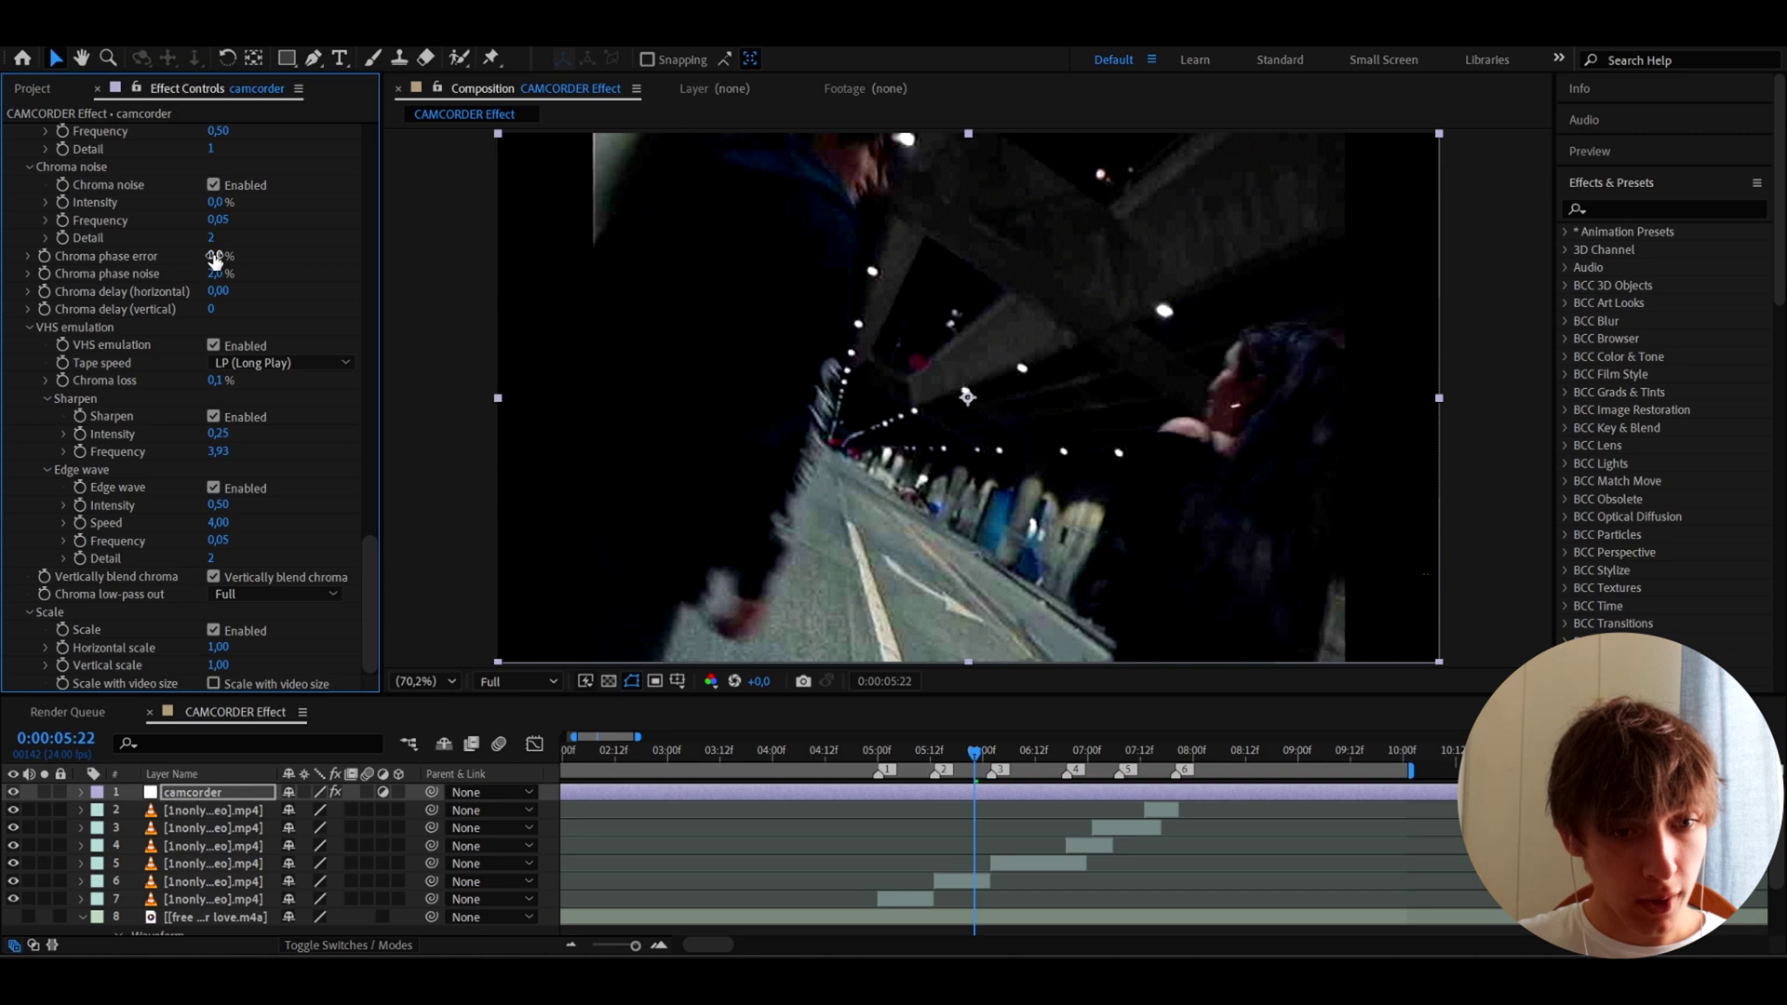
- Test and undo a Chroma phase error change, then set Horizontal scale to 2.20 and preview
drag(218, 256, 326, 269)
key(ctrl+z)
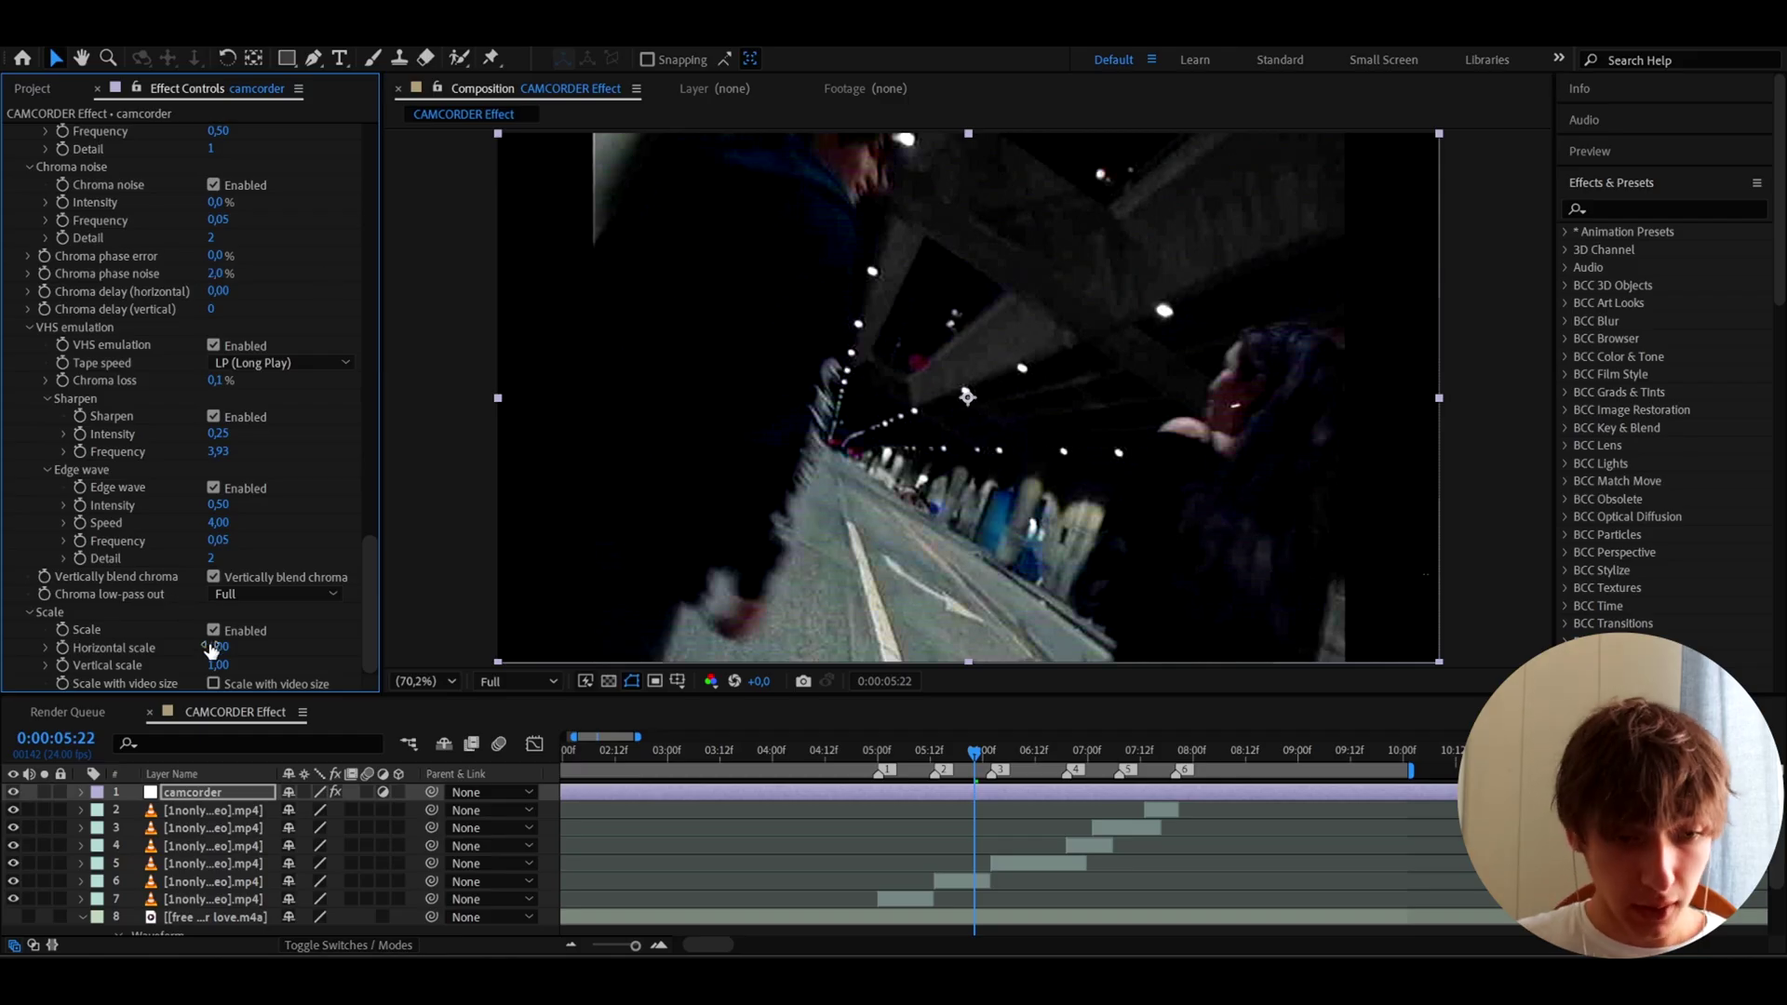
click(218, 648)
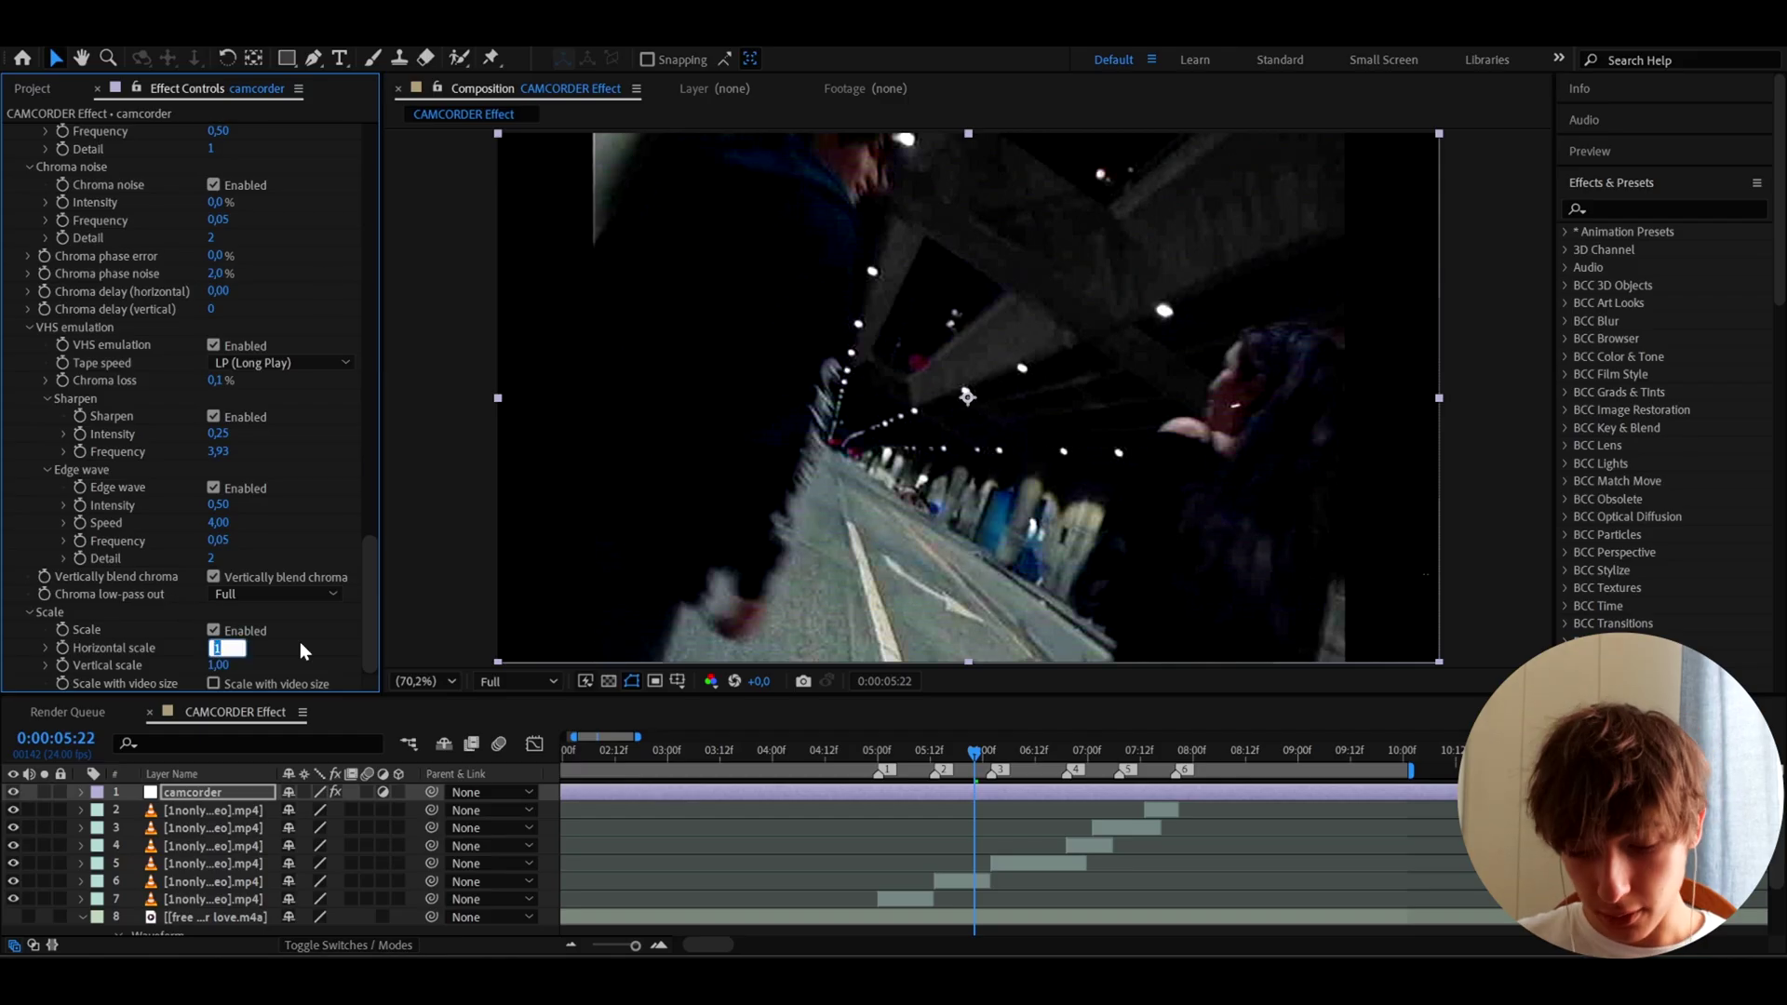
text(2,2)
key(Return)
key(space)
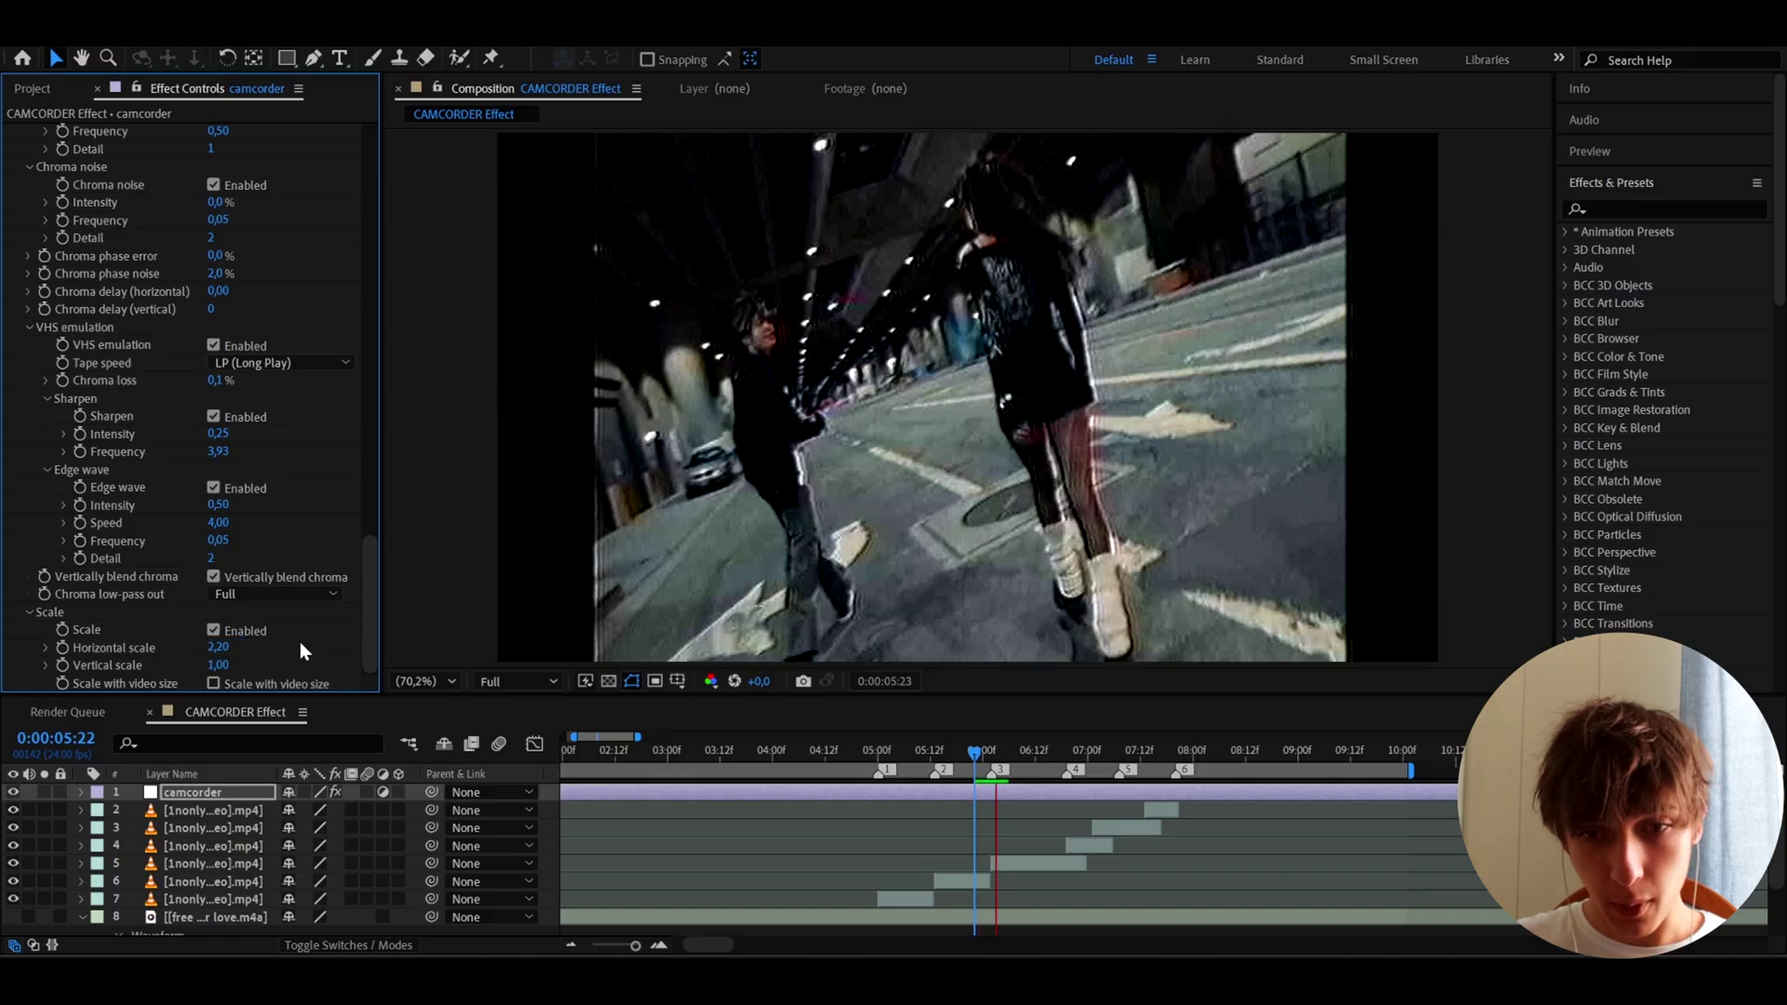
- Add Hue/Saturation with Master Saturation -66 and preview the desaturated look
key(space)
key(ctrl+space)
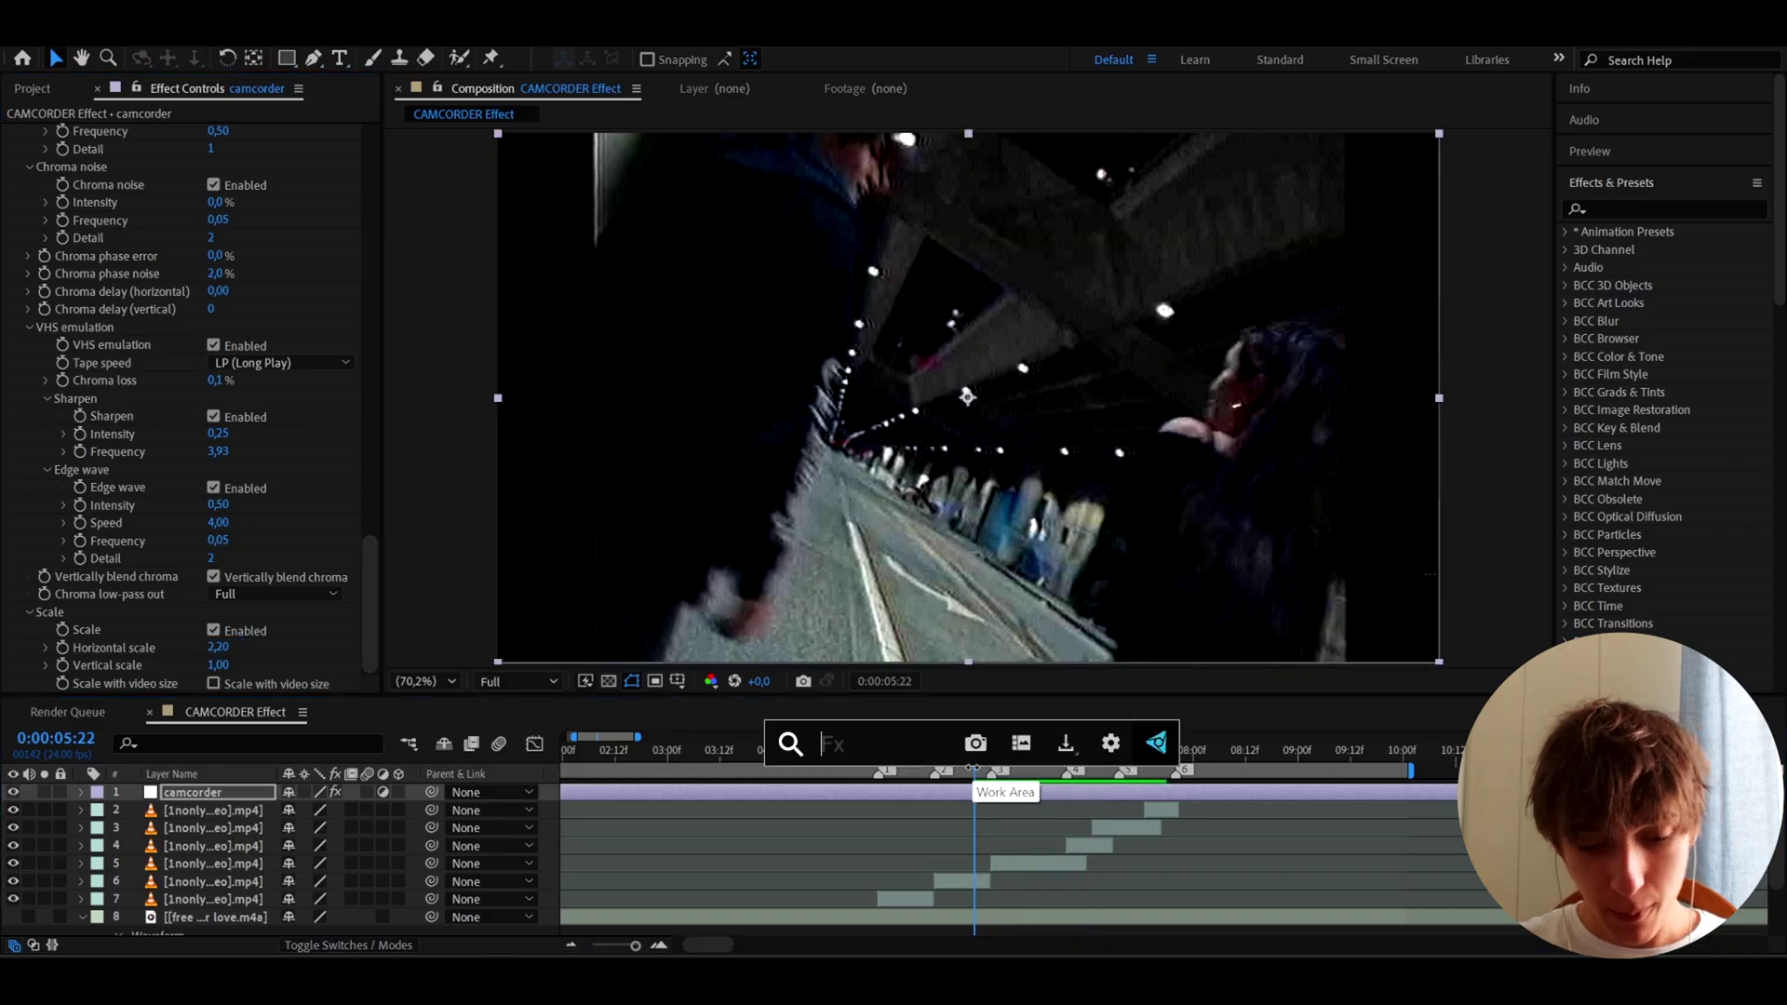
text(hue)
click(963, 763)
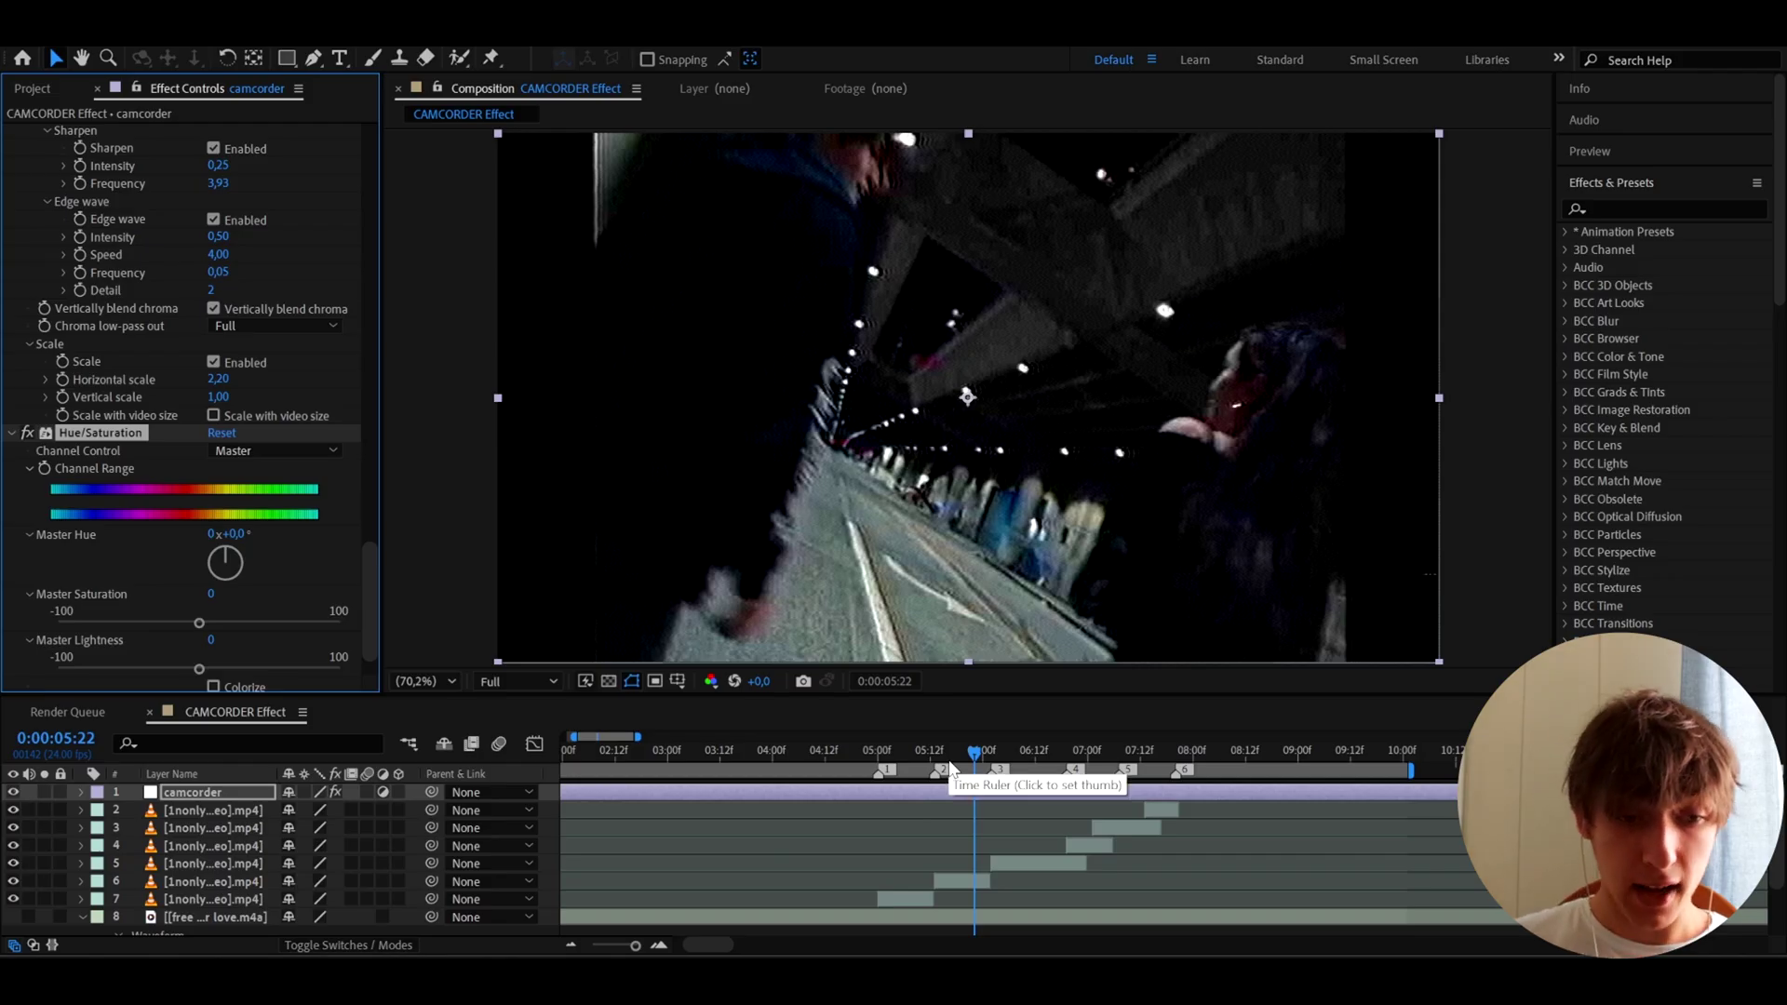
click(212, 594)
text(-)
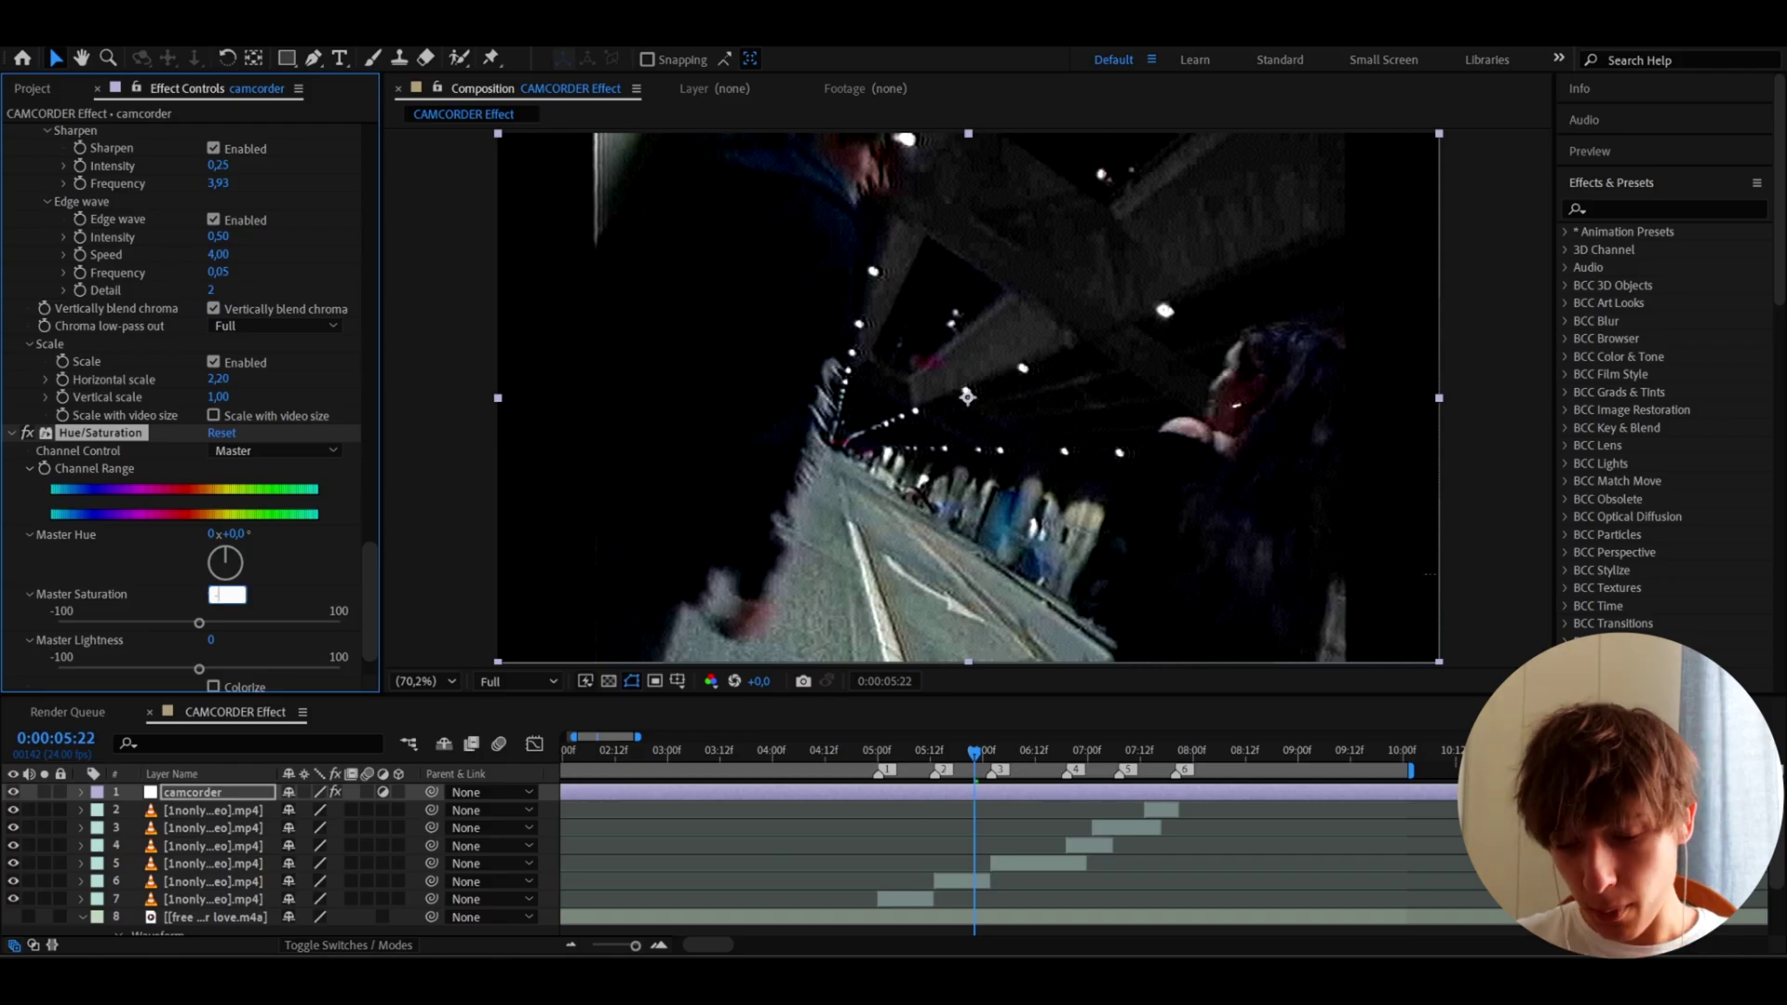
text(66)
key(Return)
key(space)
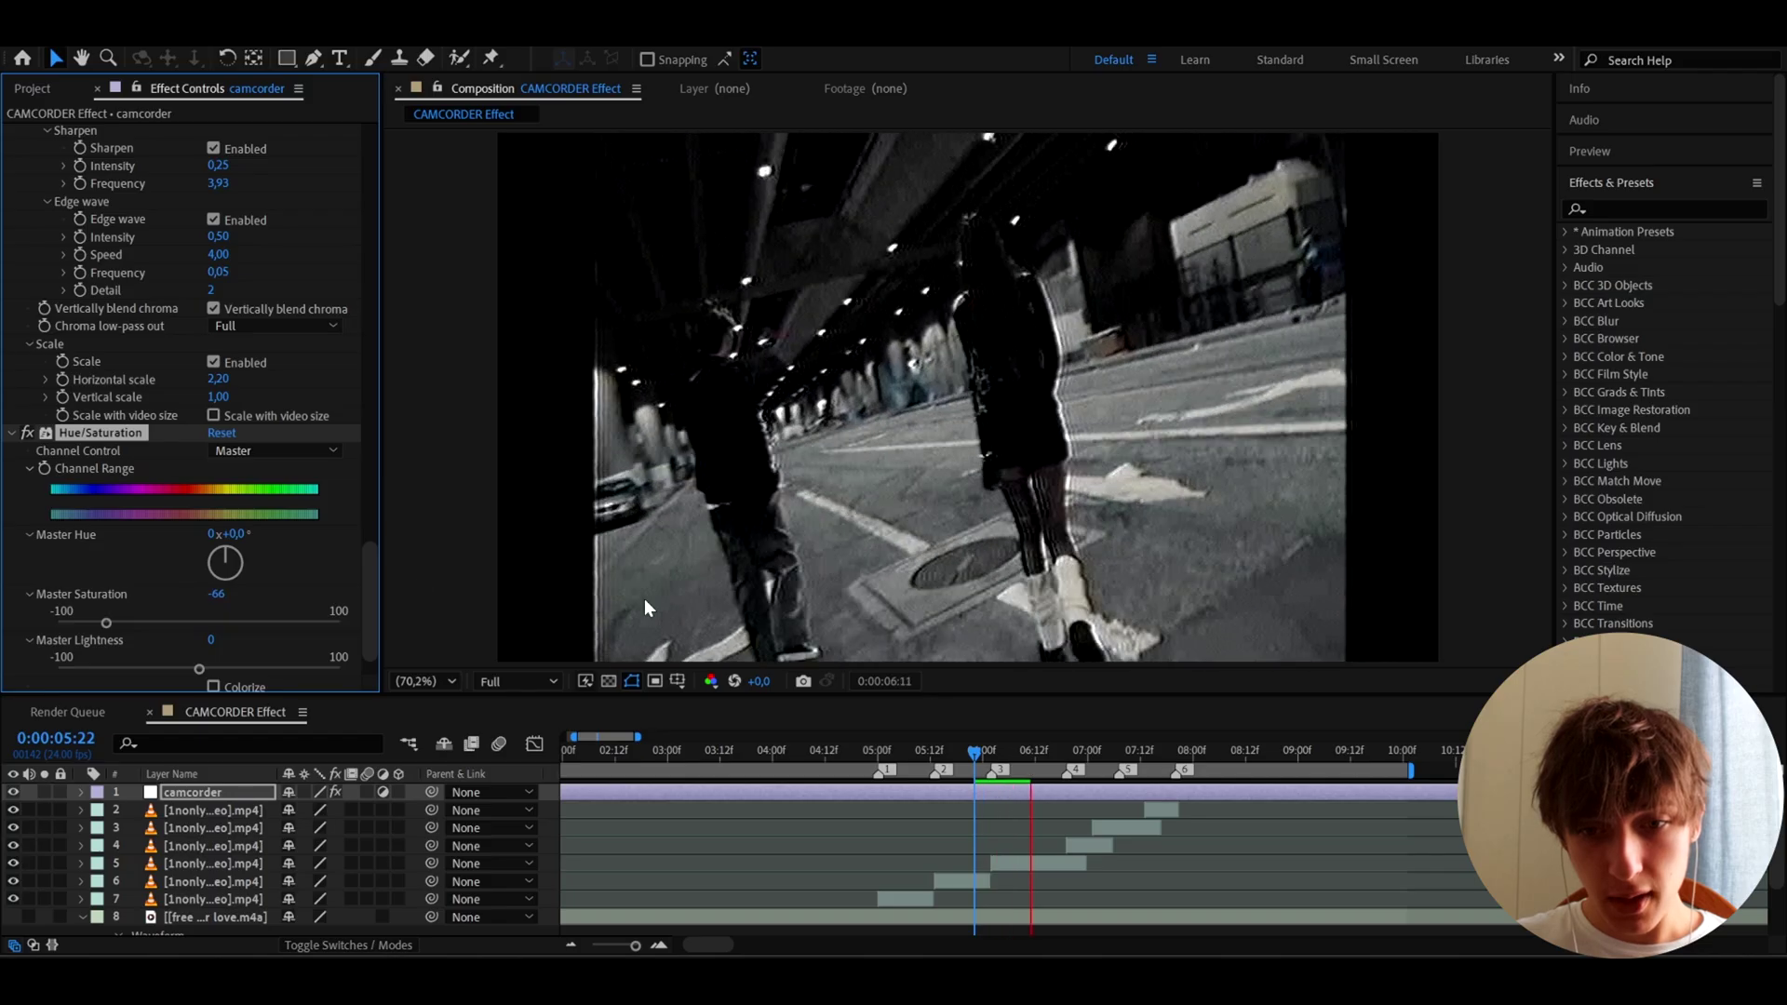
drag(1056, 749, 953, 751)
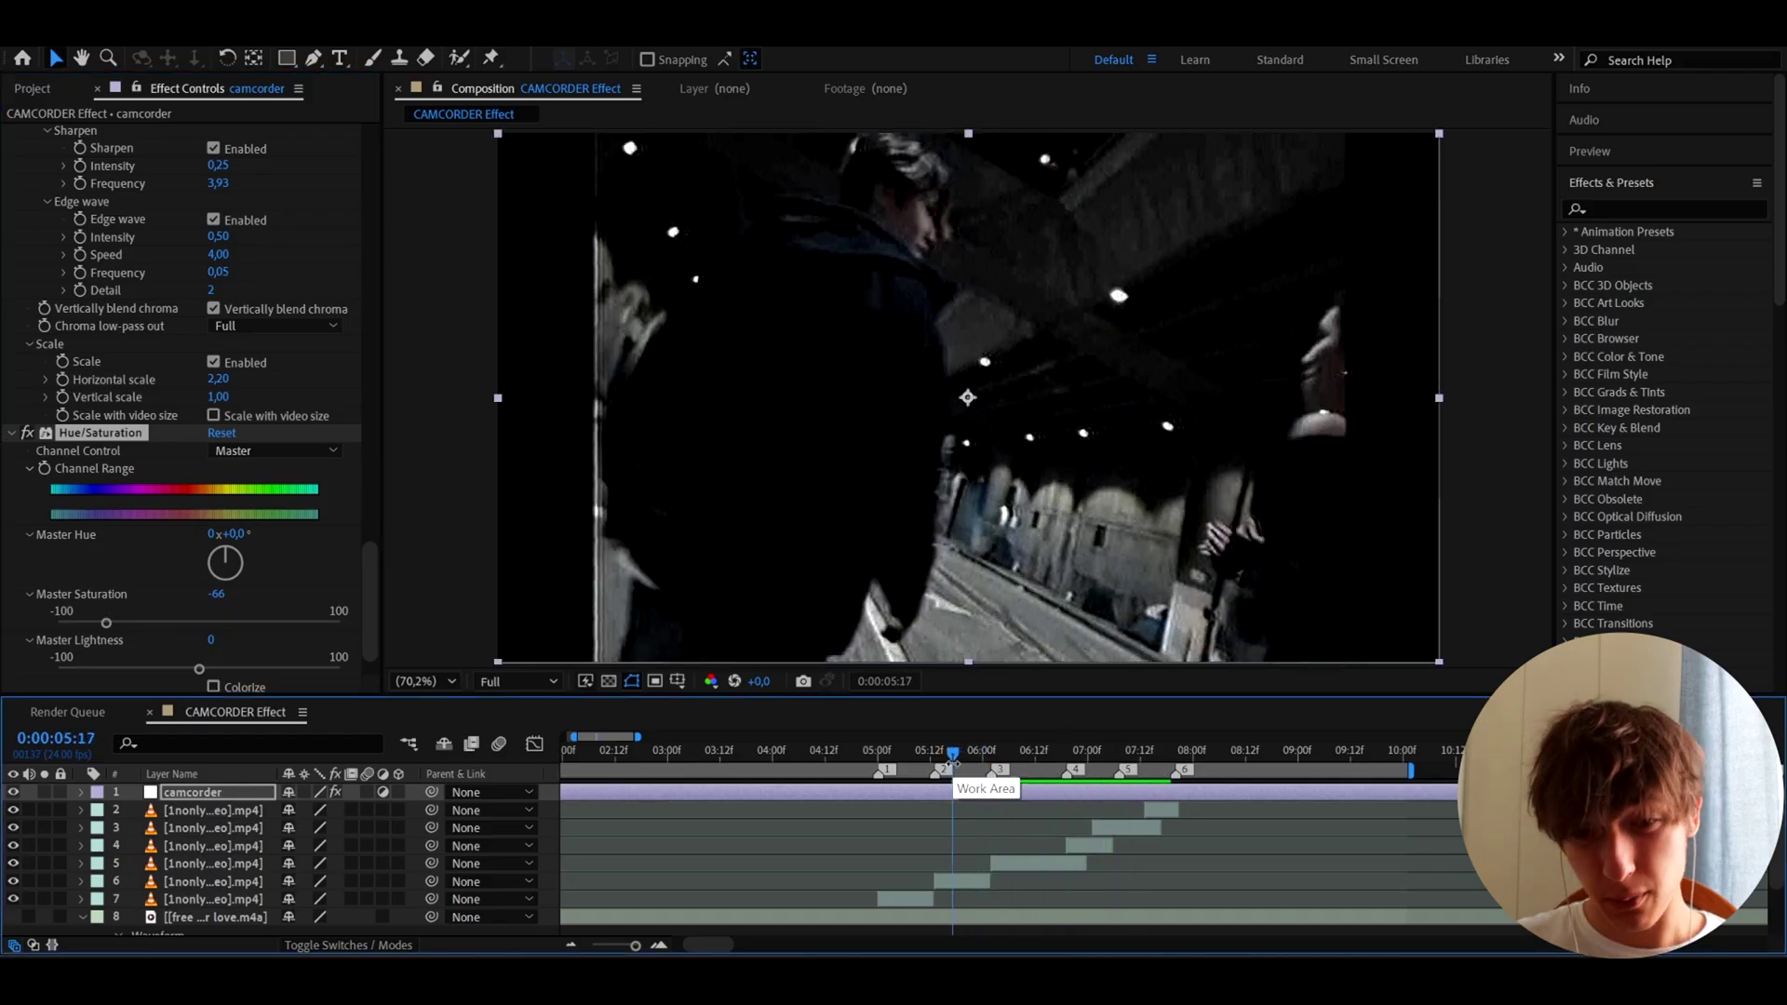
- Add a Sharpen effect with a Sharpen Amount of 189
key(ctrl+space)
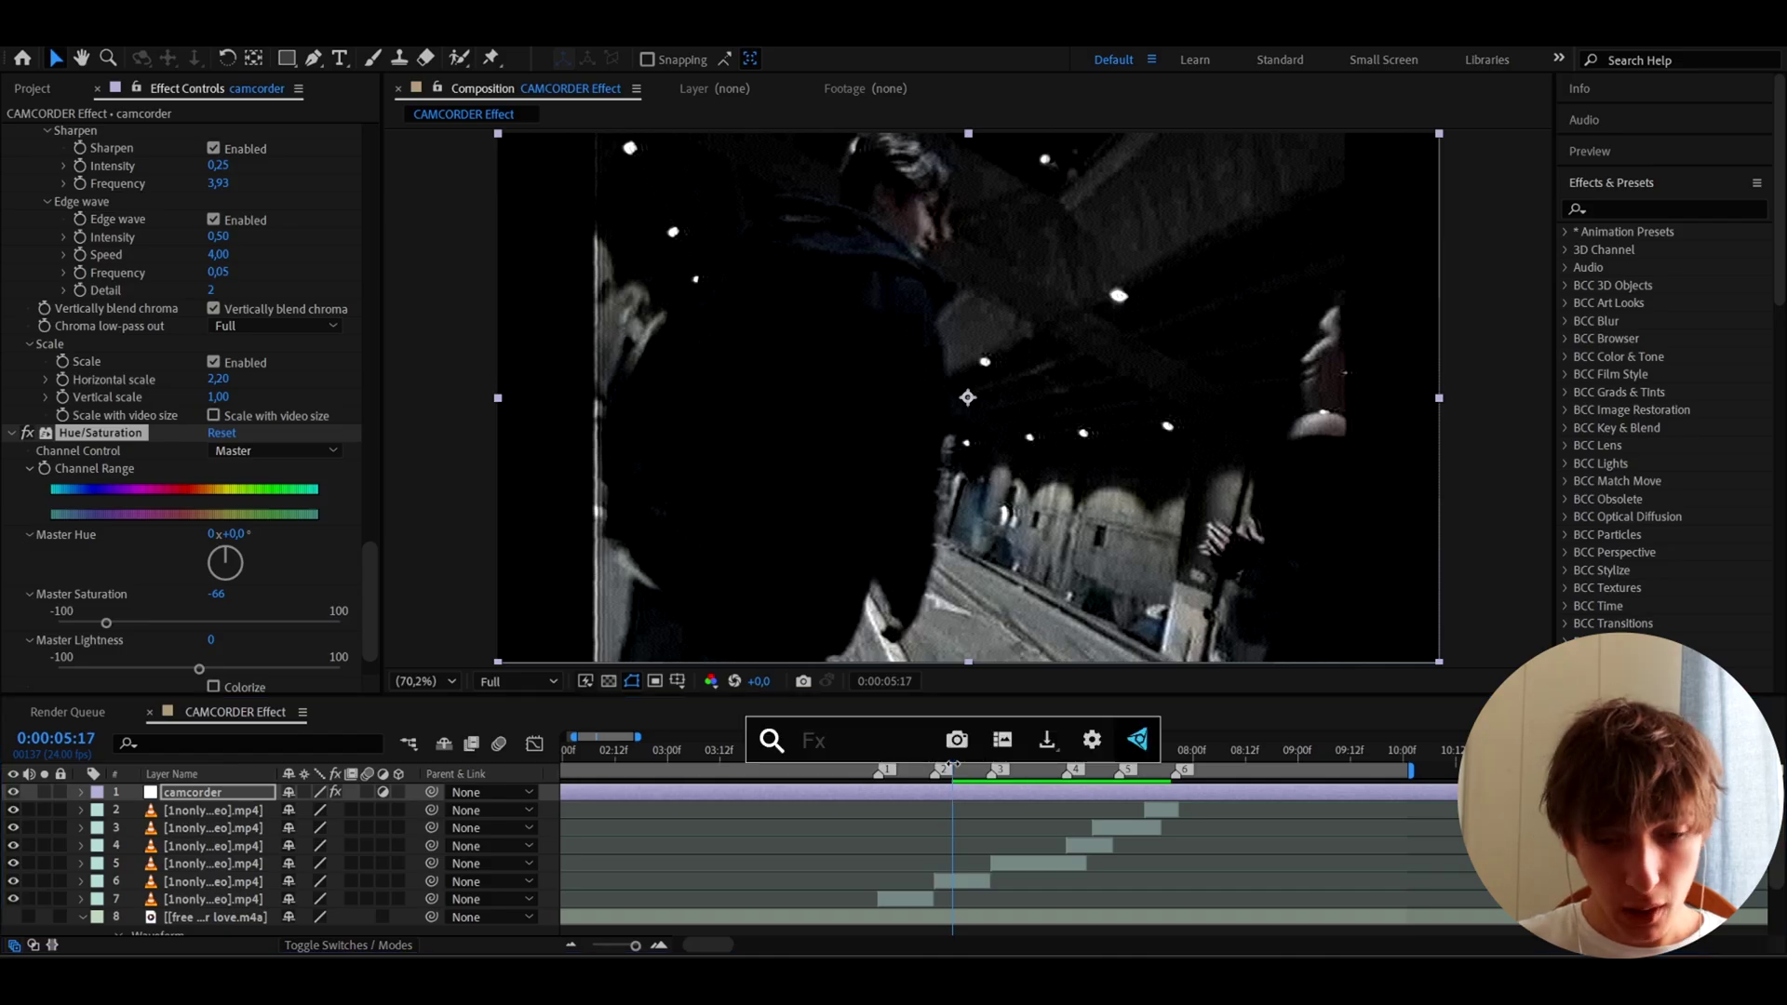
text(sharp)
key(Return)
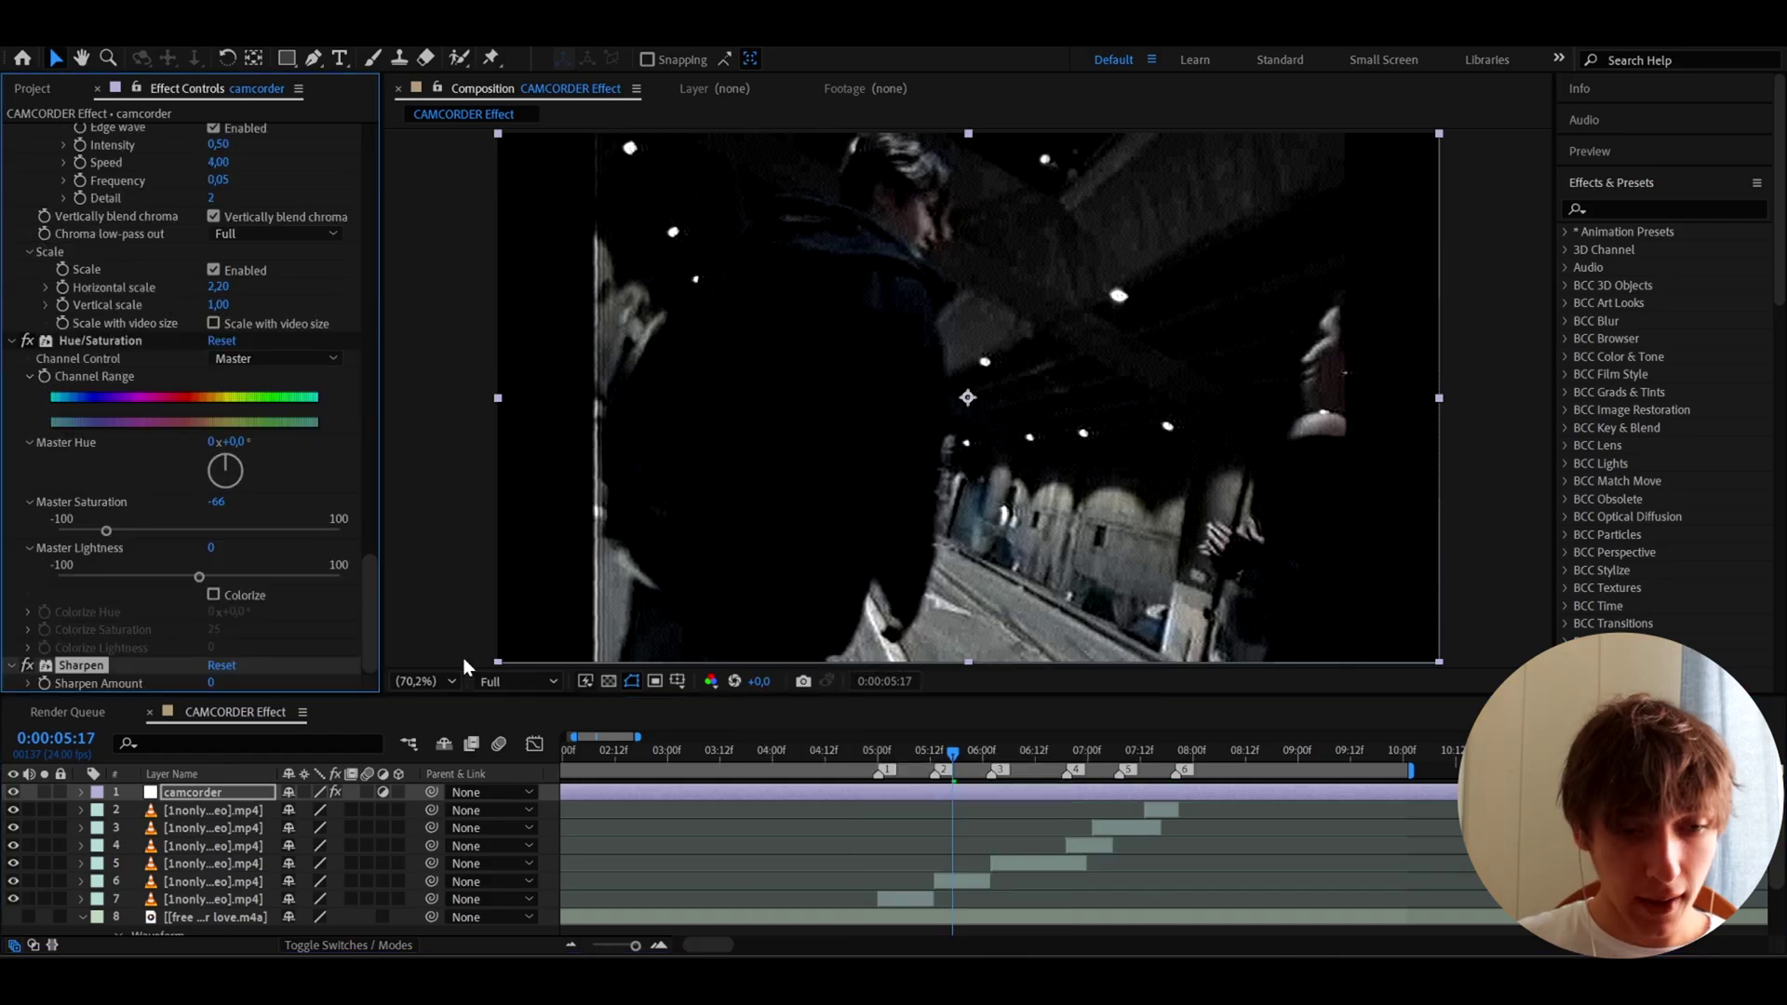
click(211, 685)
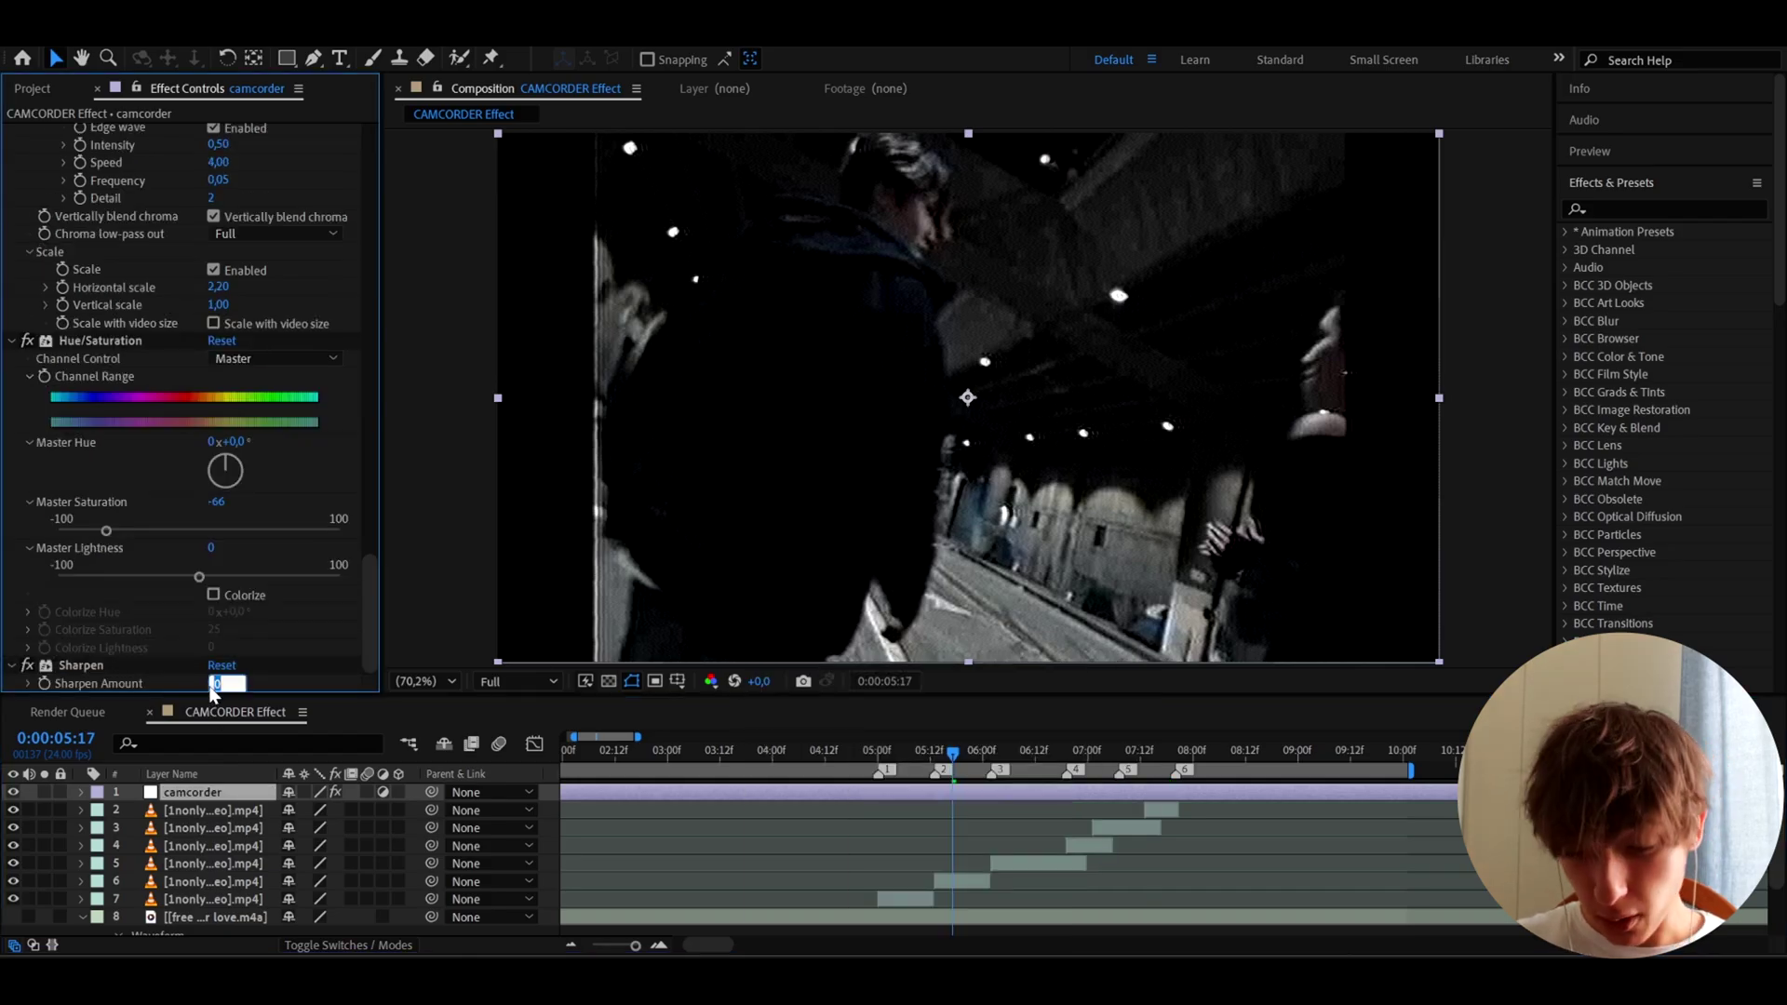
text(1897)
key(BackSpace)
key(Return)
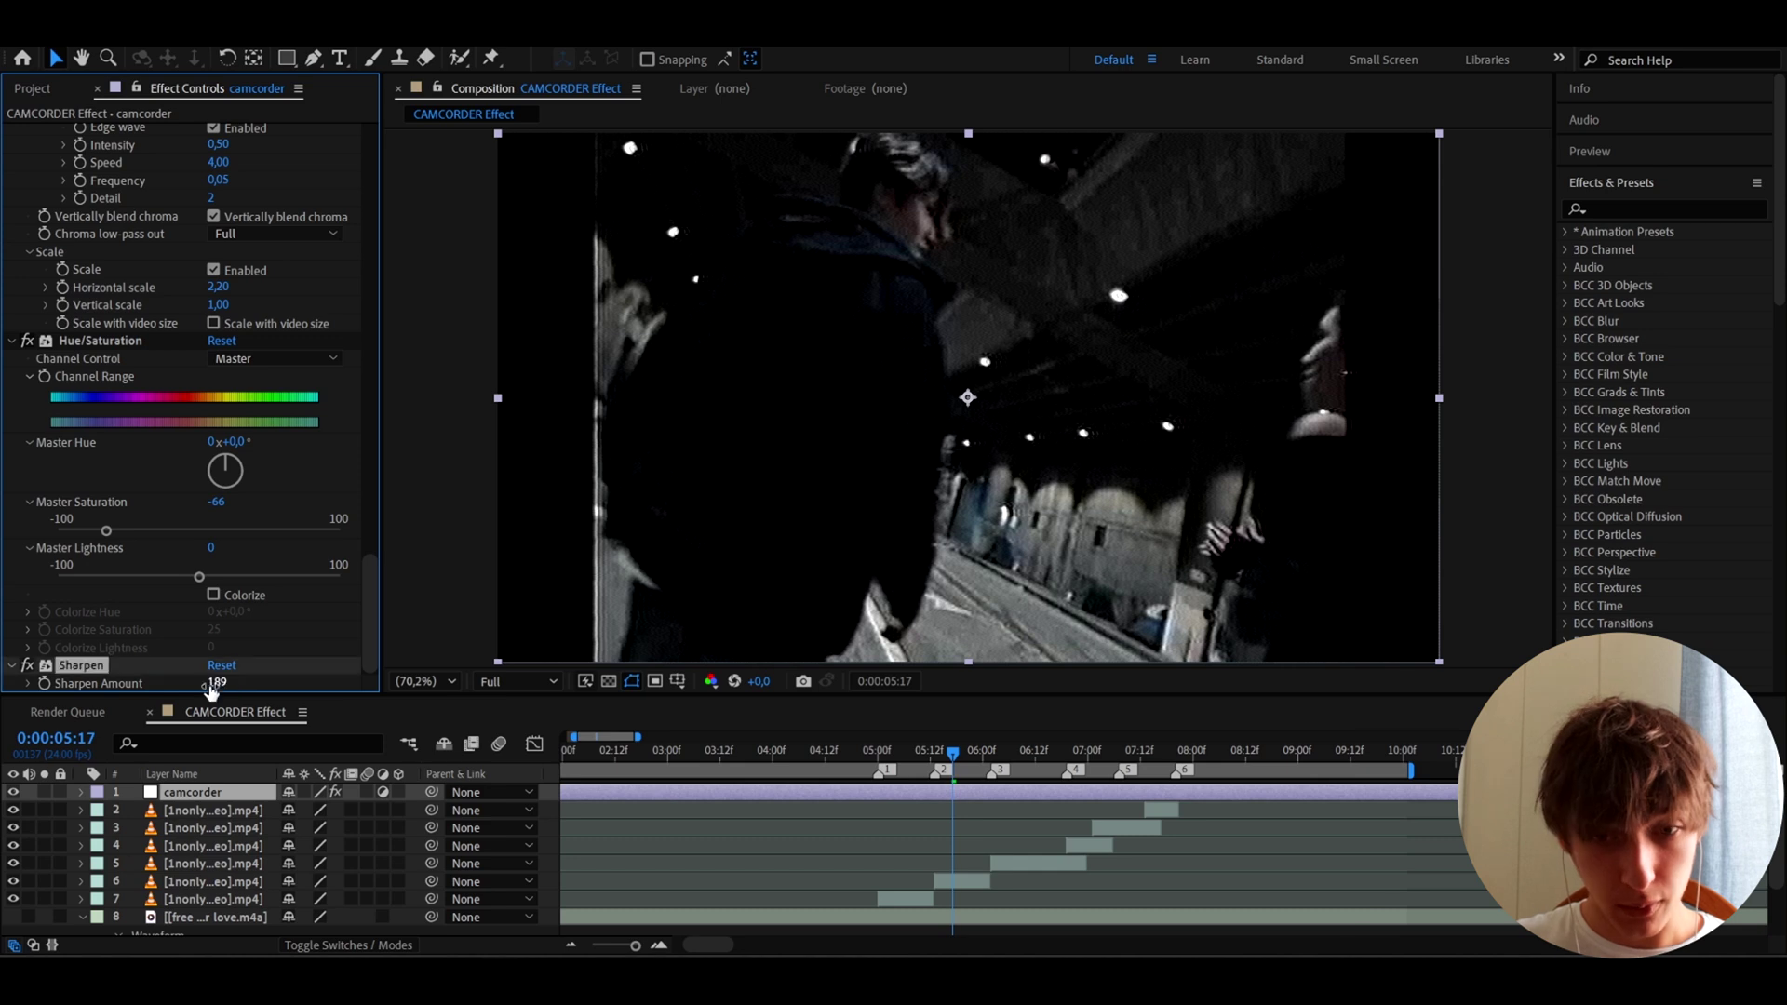
key(Page_Up)
key(ctrl+space)
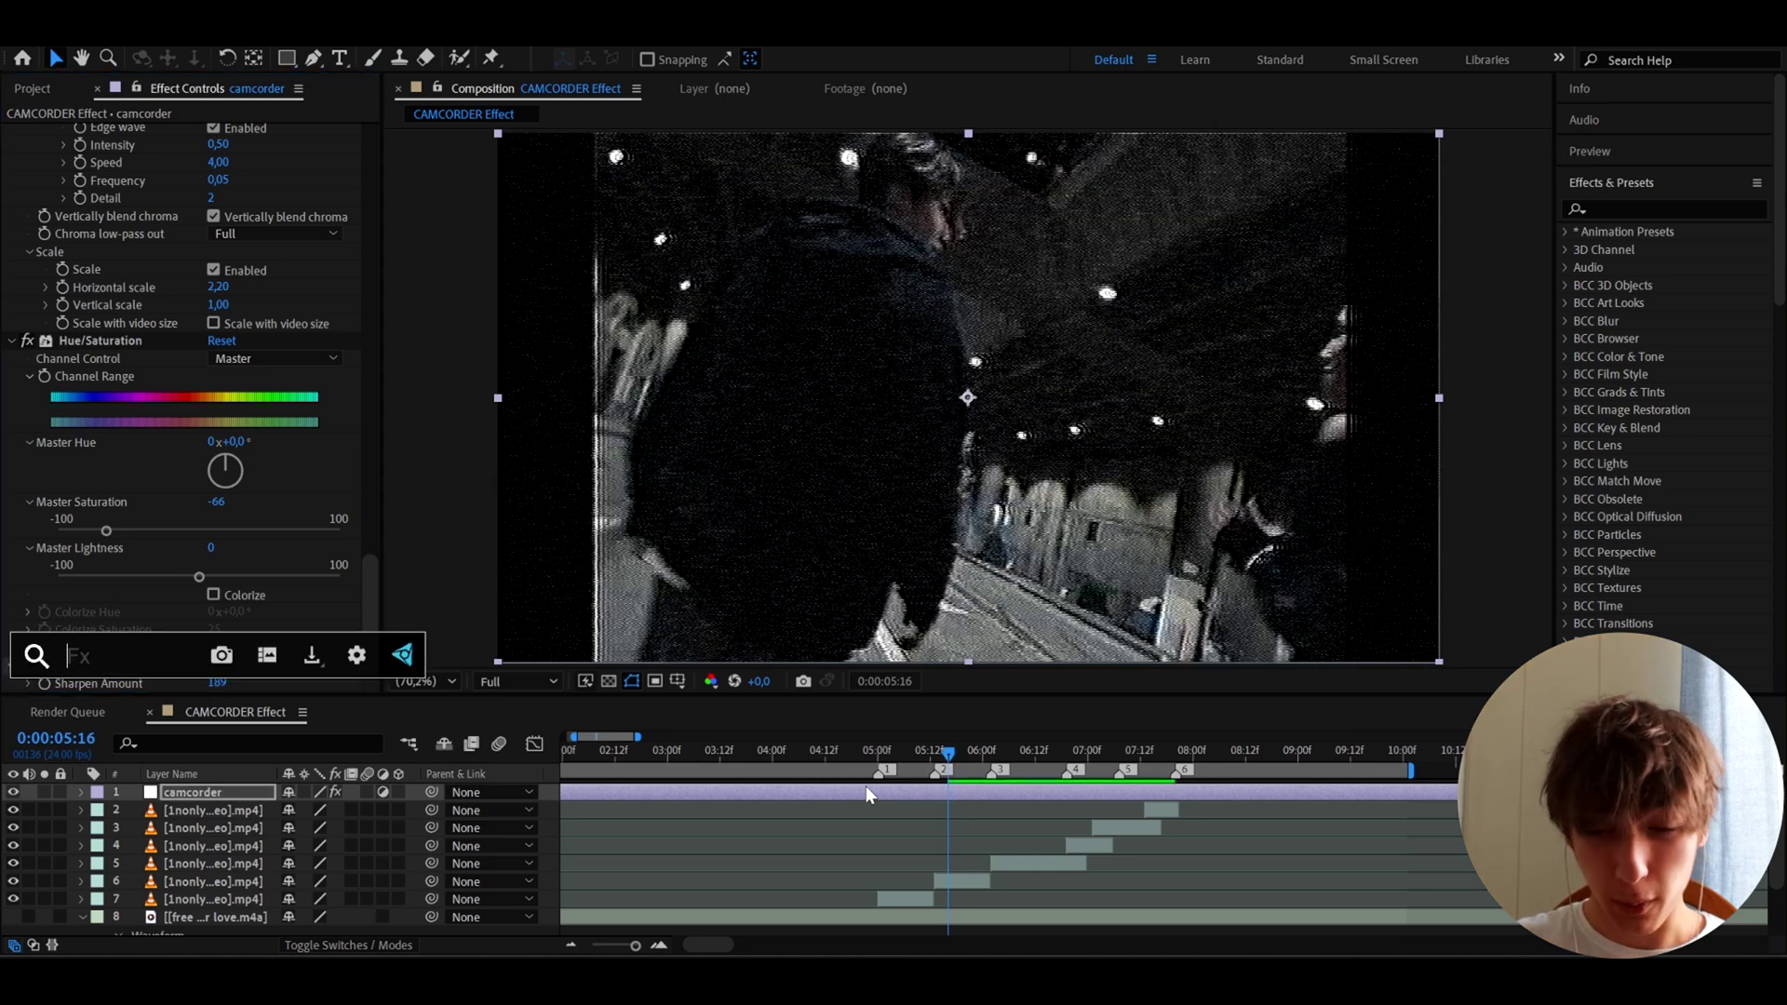
- Apply S_WarpWaves with Angle 90, Frequency 180 and Amplitude 0.001, then reselect the camcorder layer
text(s_war)
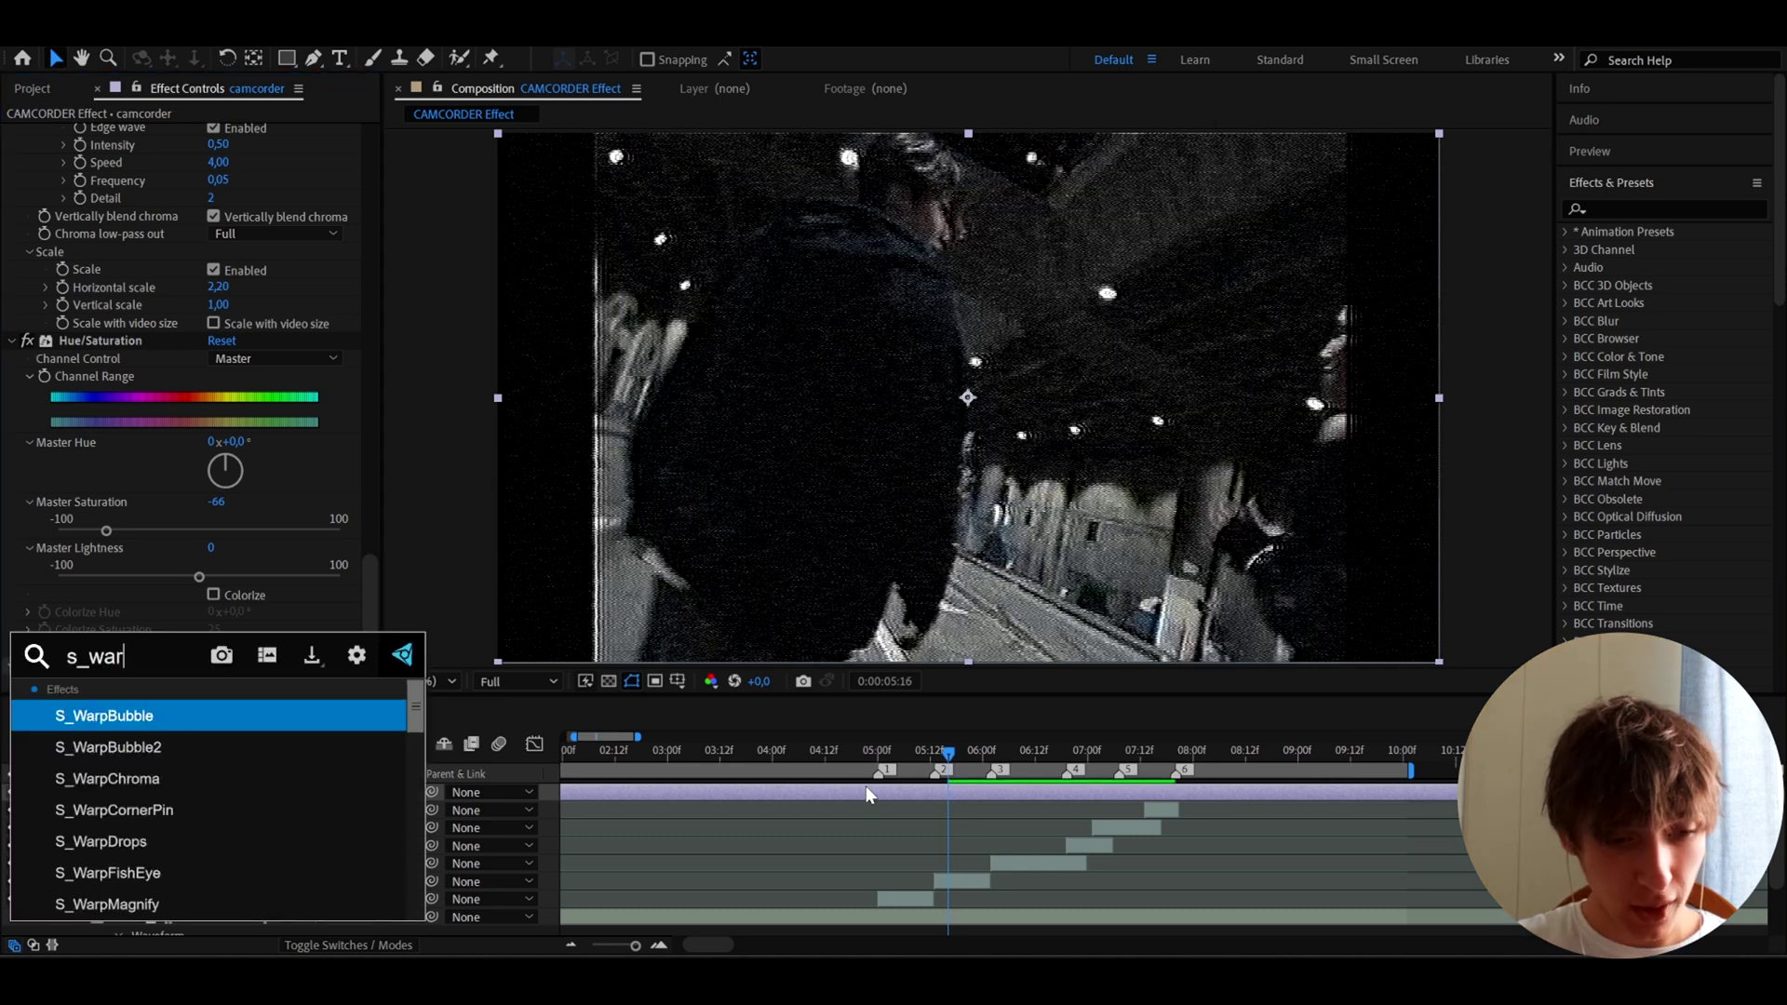
text(pwav)
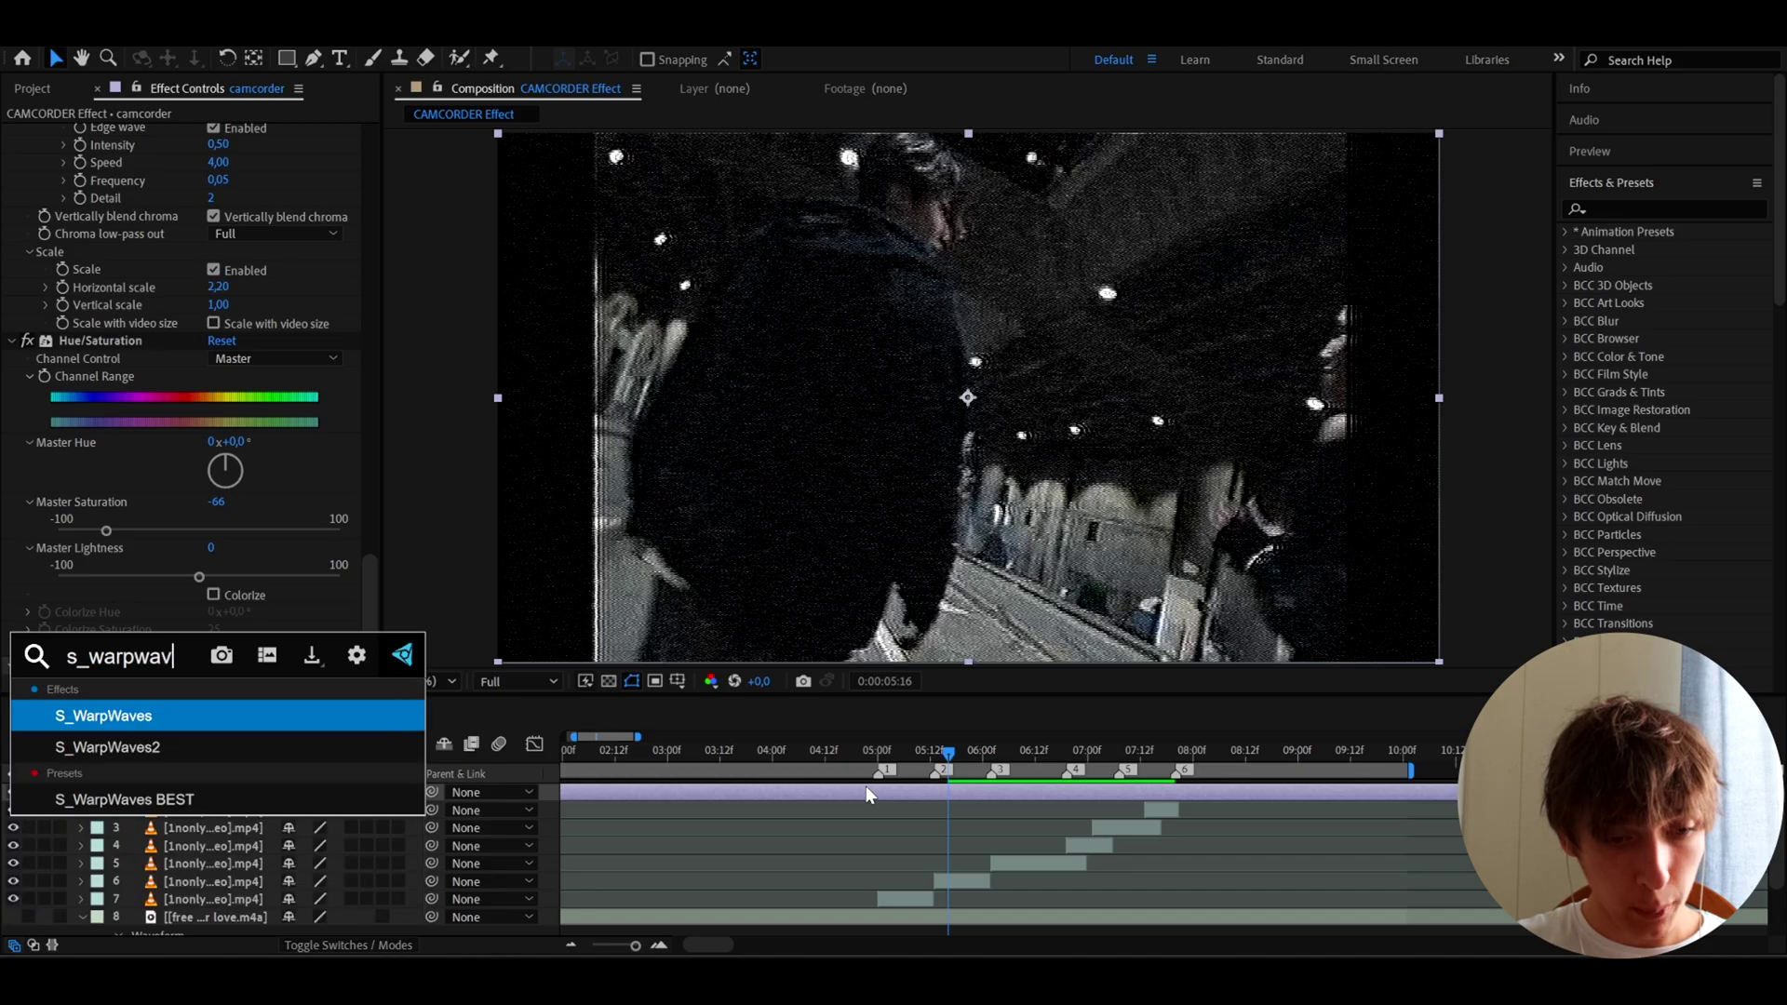
click(175, 716)
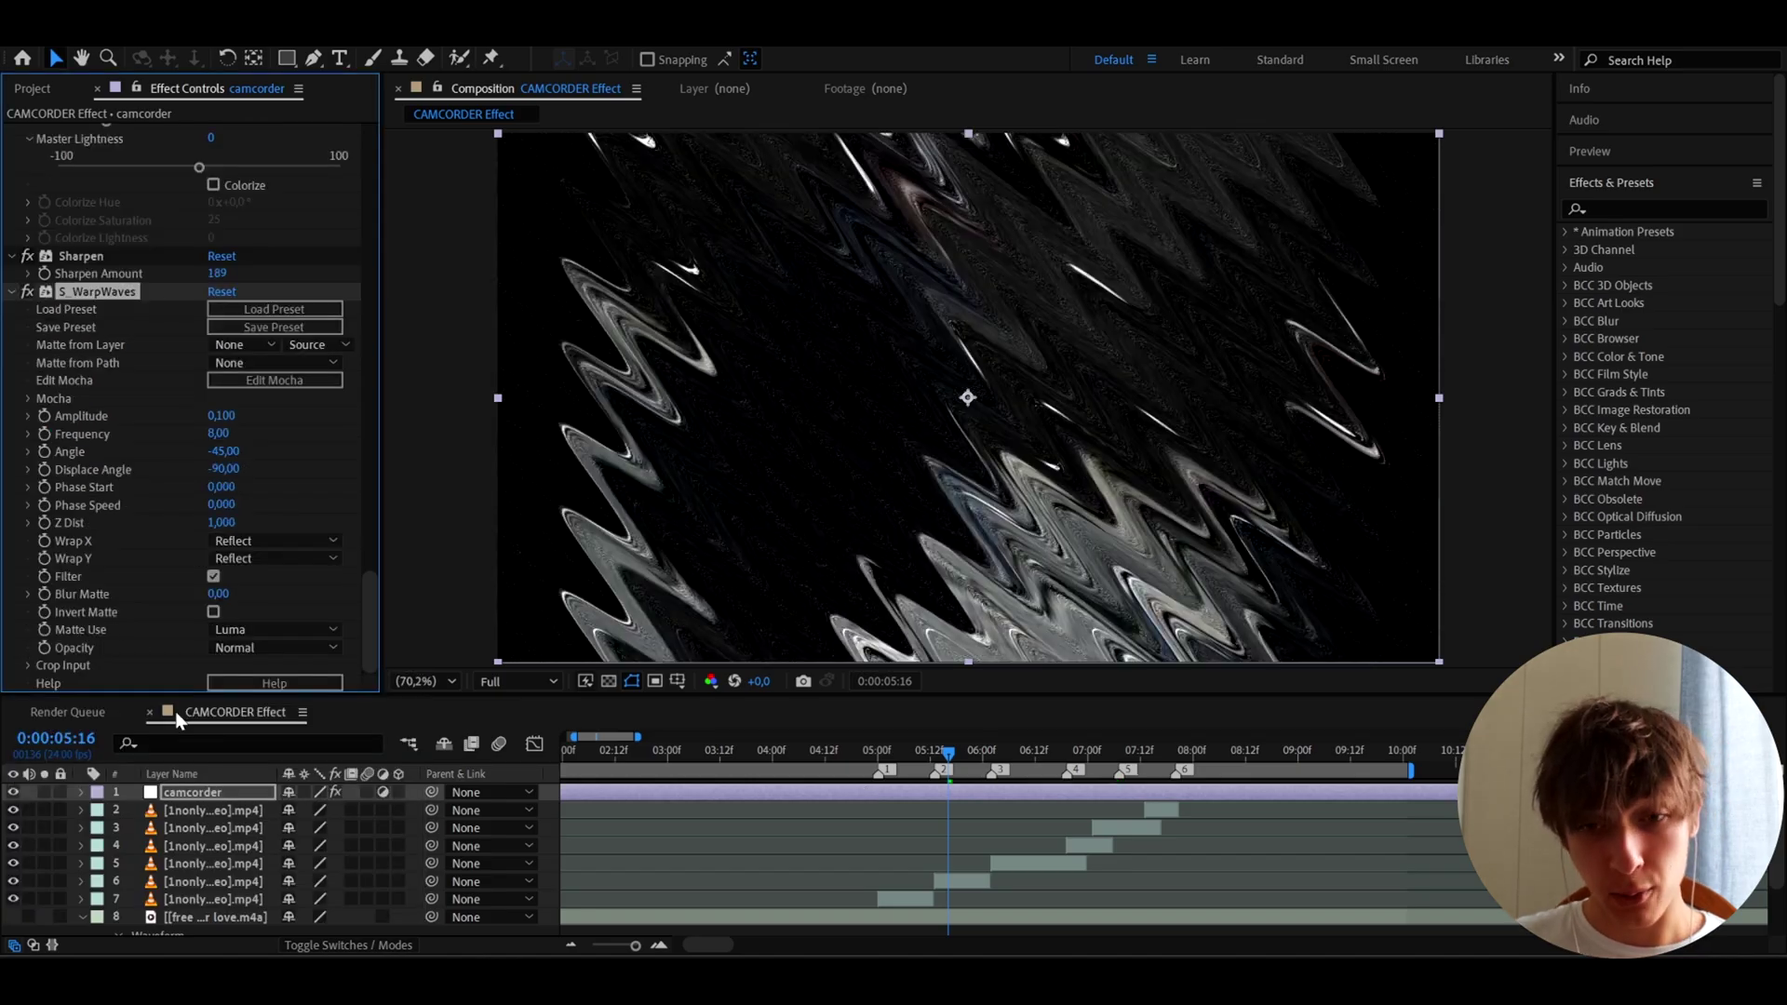
click(222, 450)
text(90)
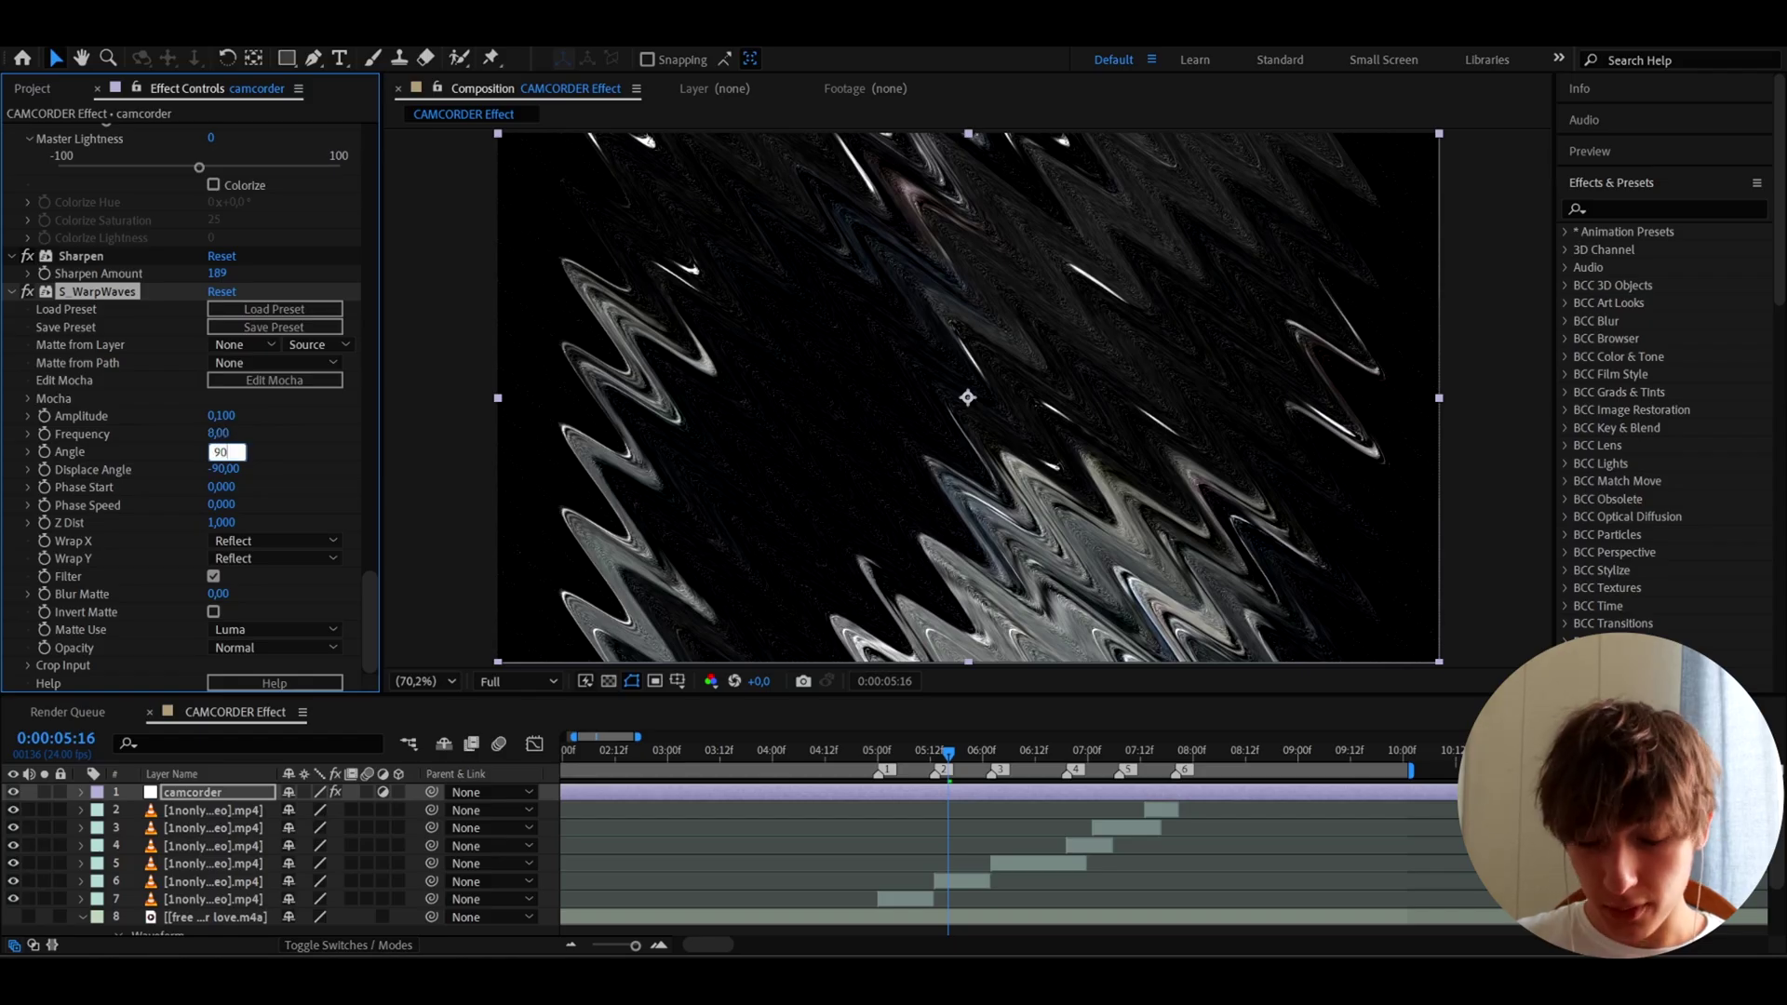
key(Return)
click(219, 436)
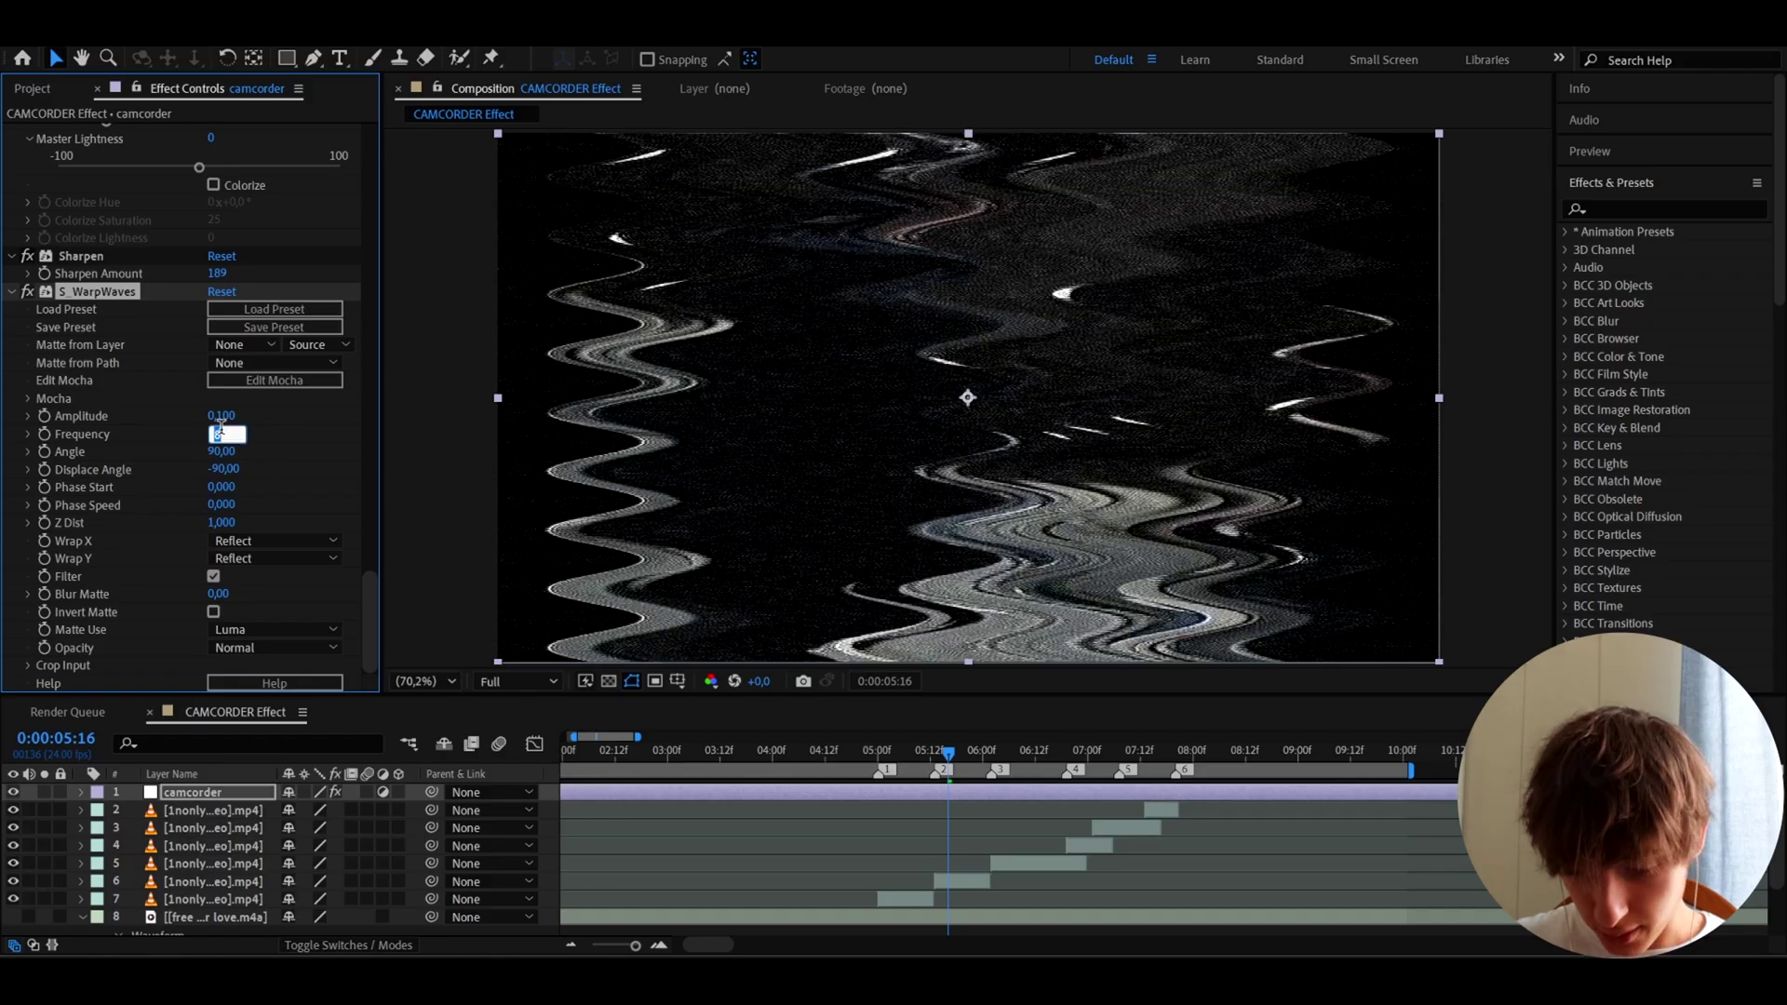
text(180)
key(Return)
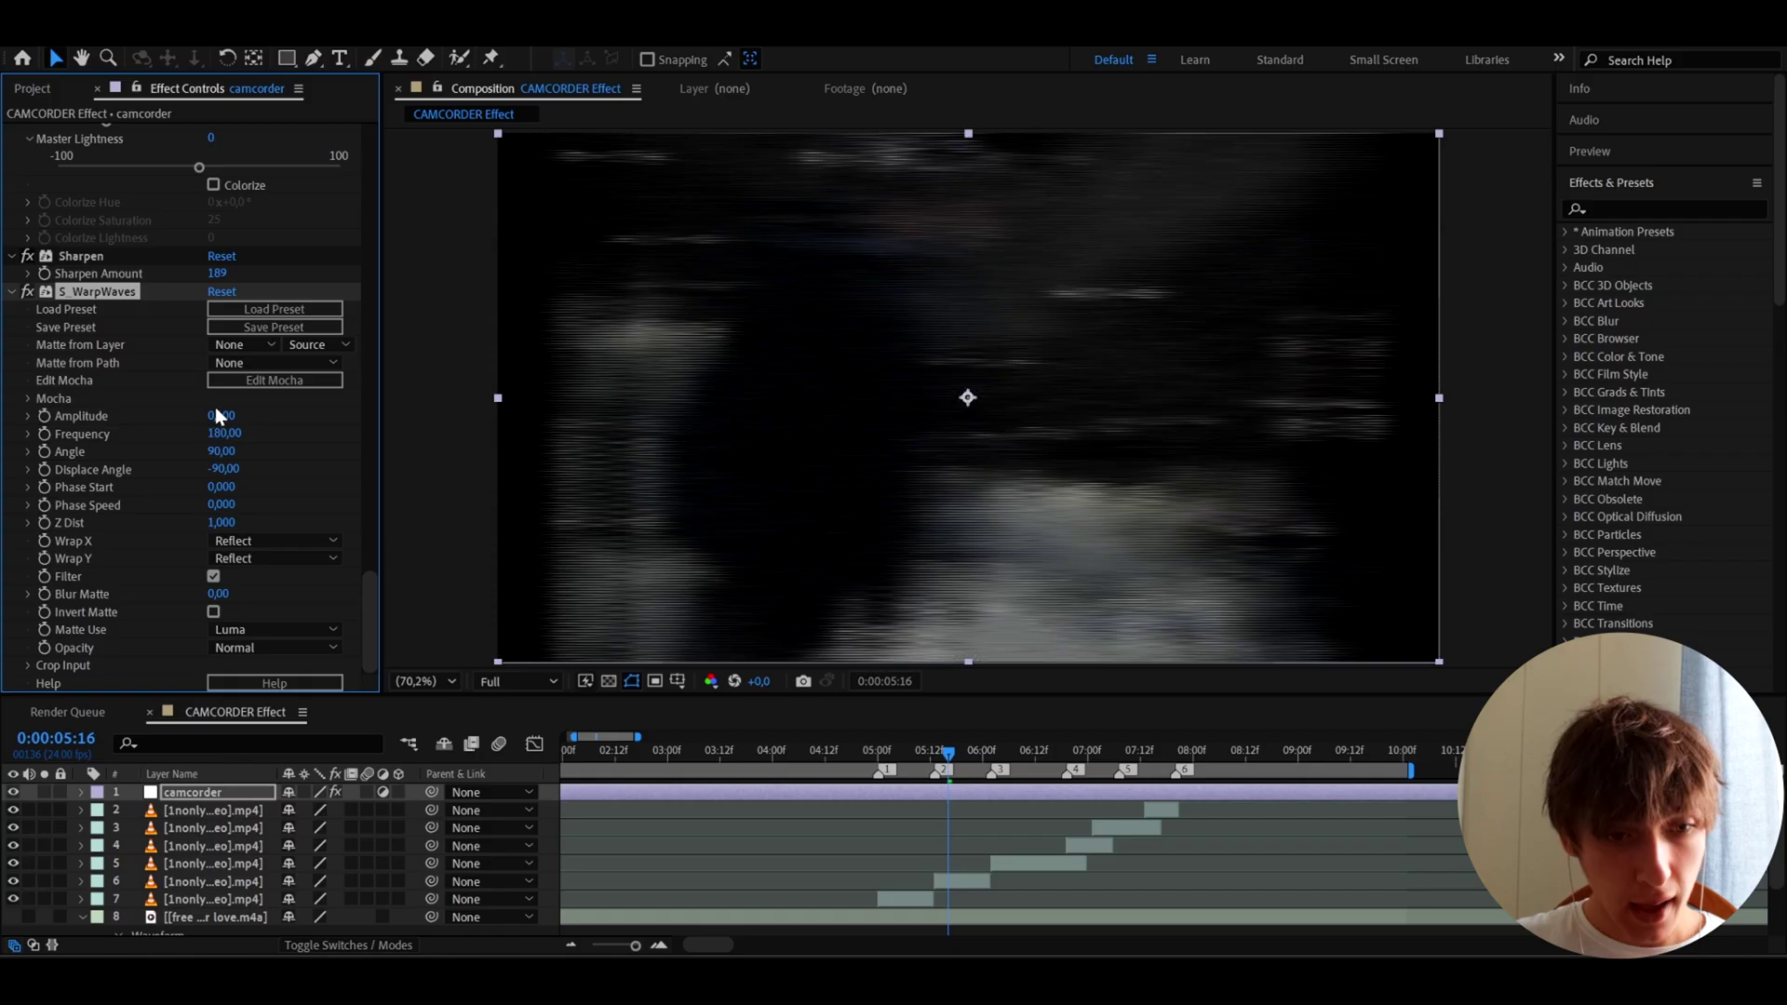
click(221, 416)
text(0)
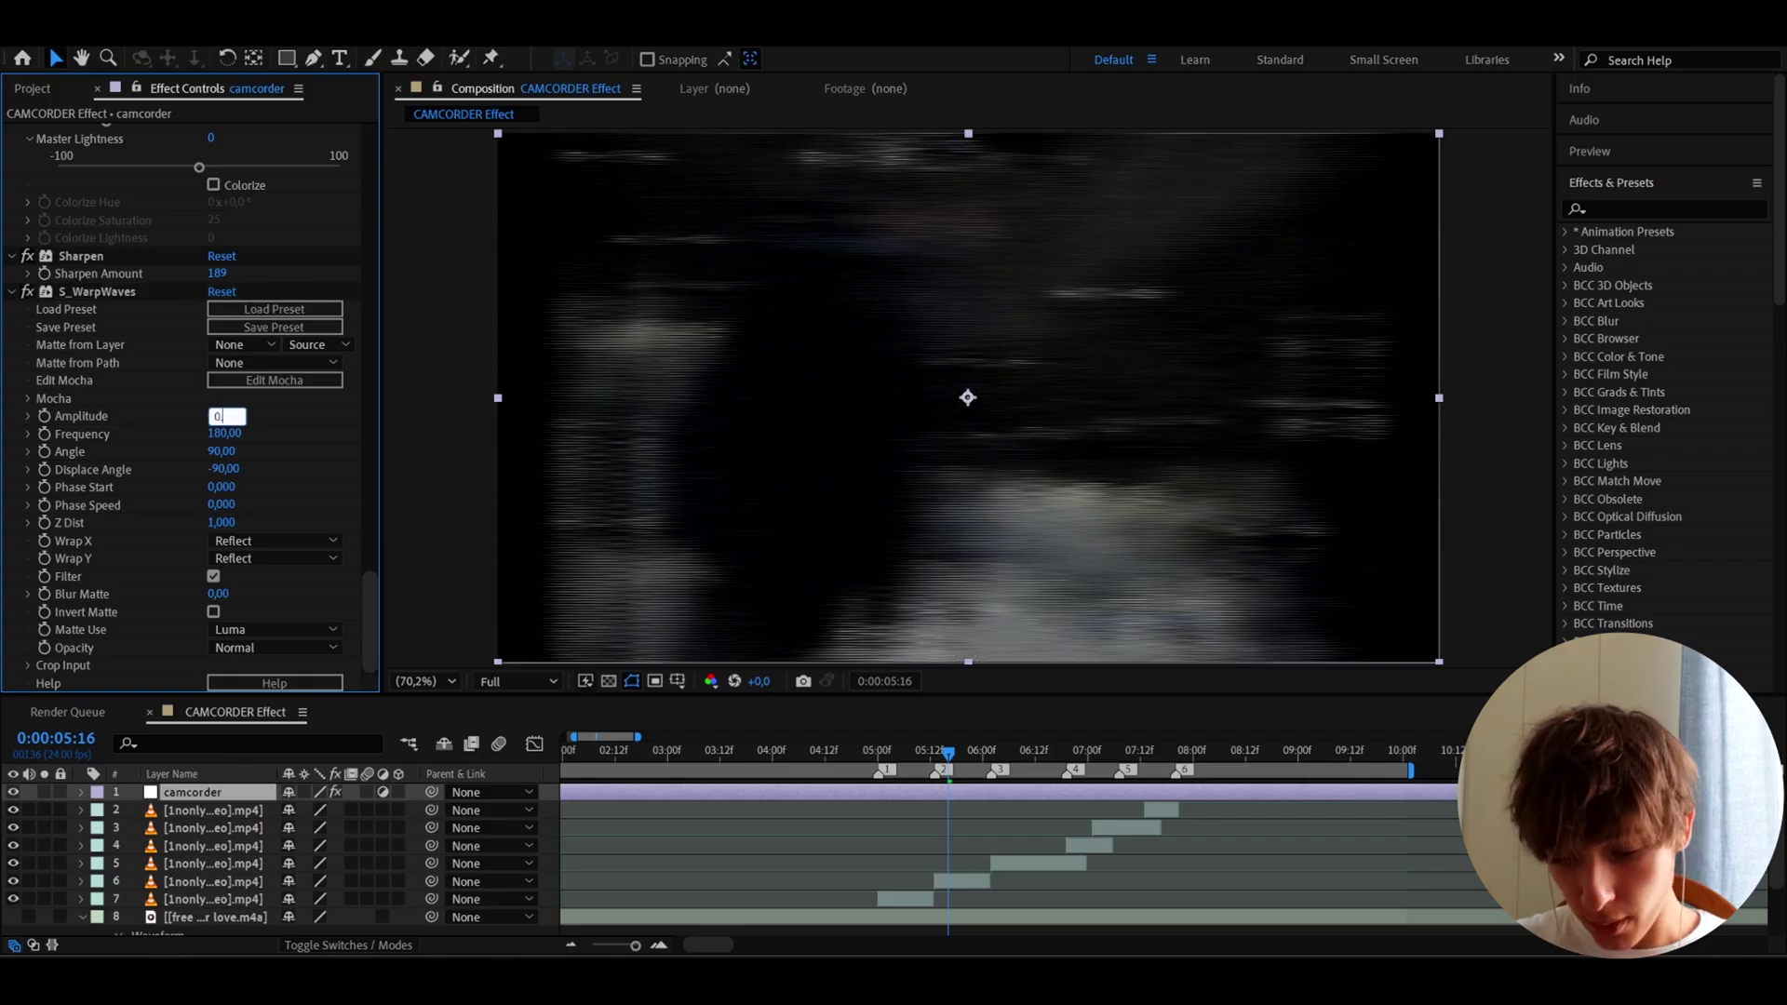
text(.001)
click(25, 290)
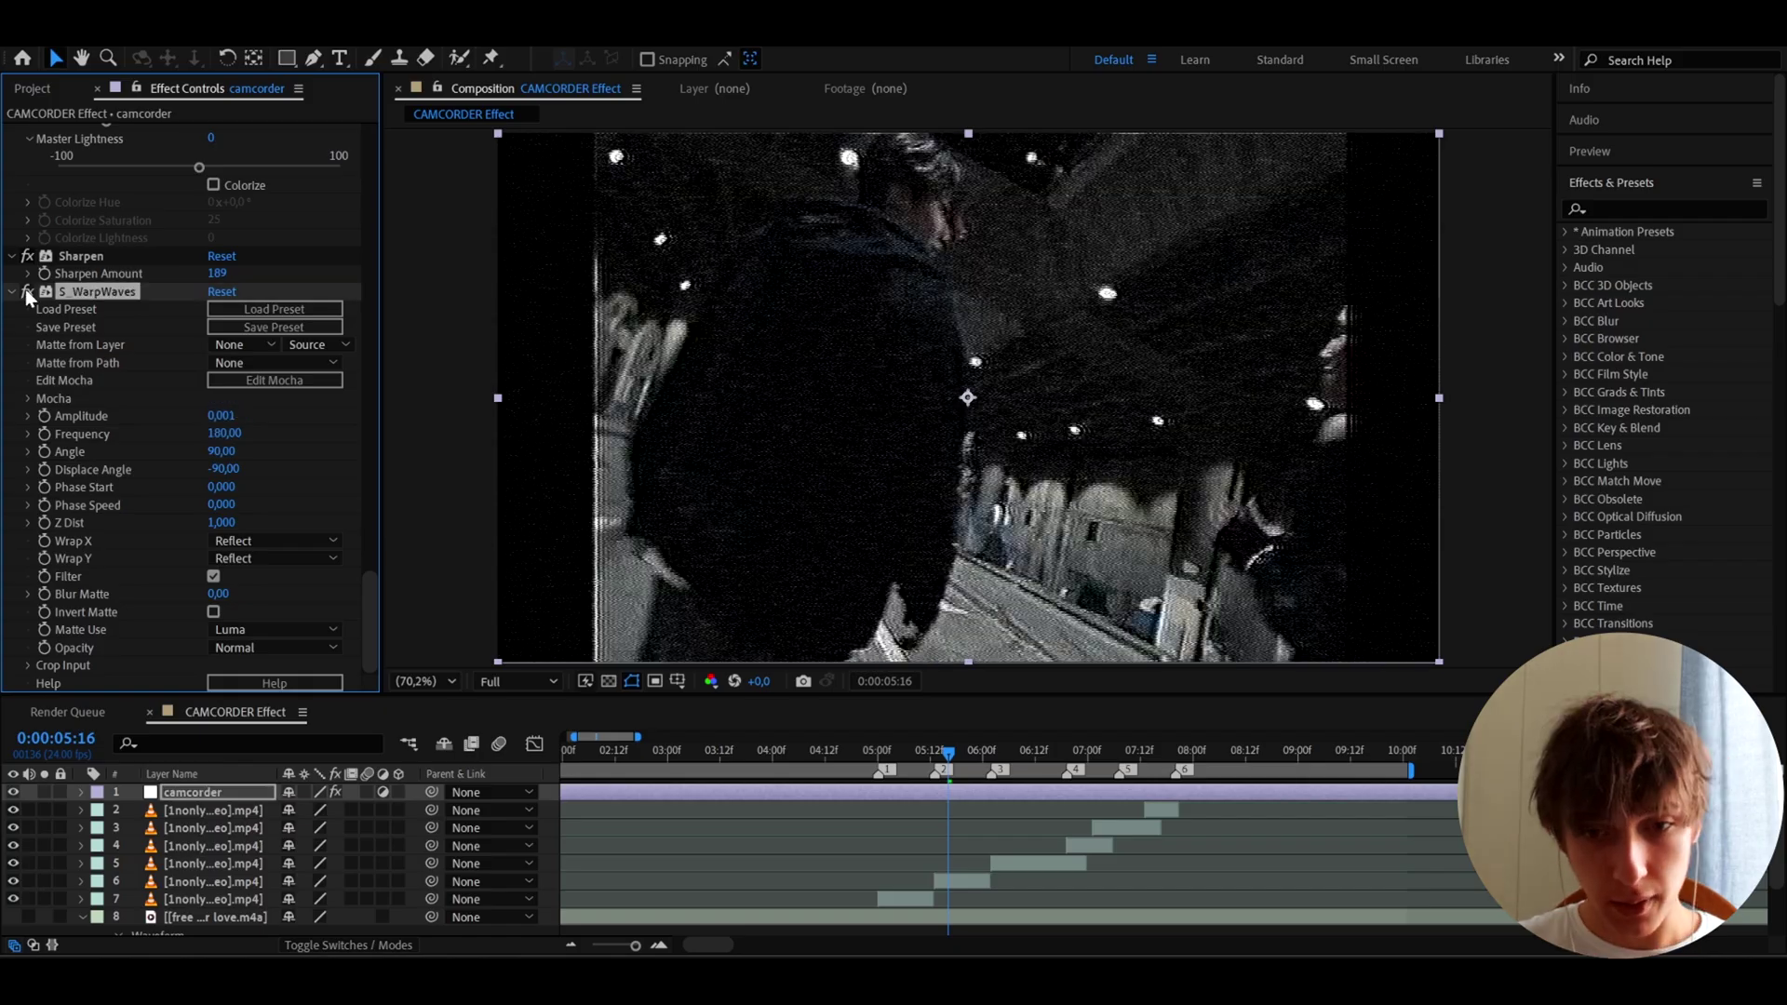
click(931, 793)
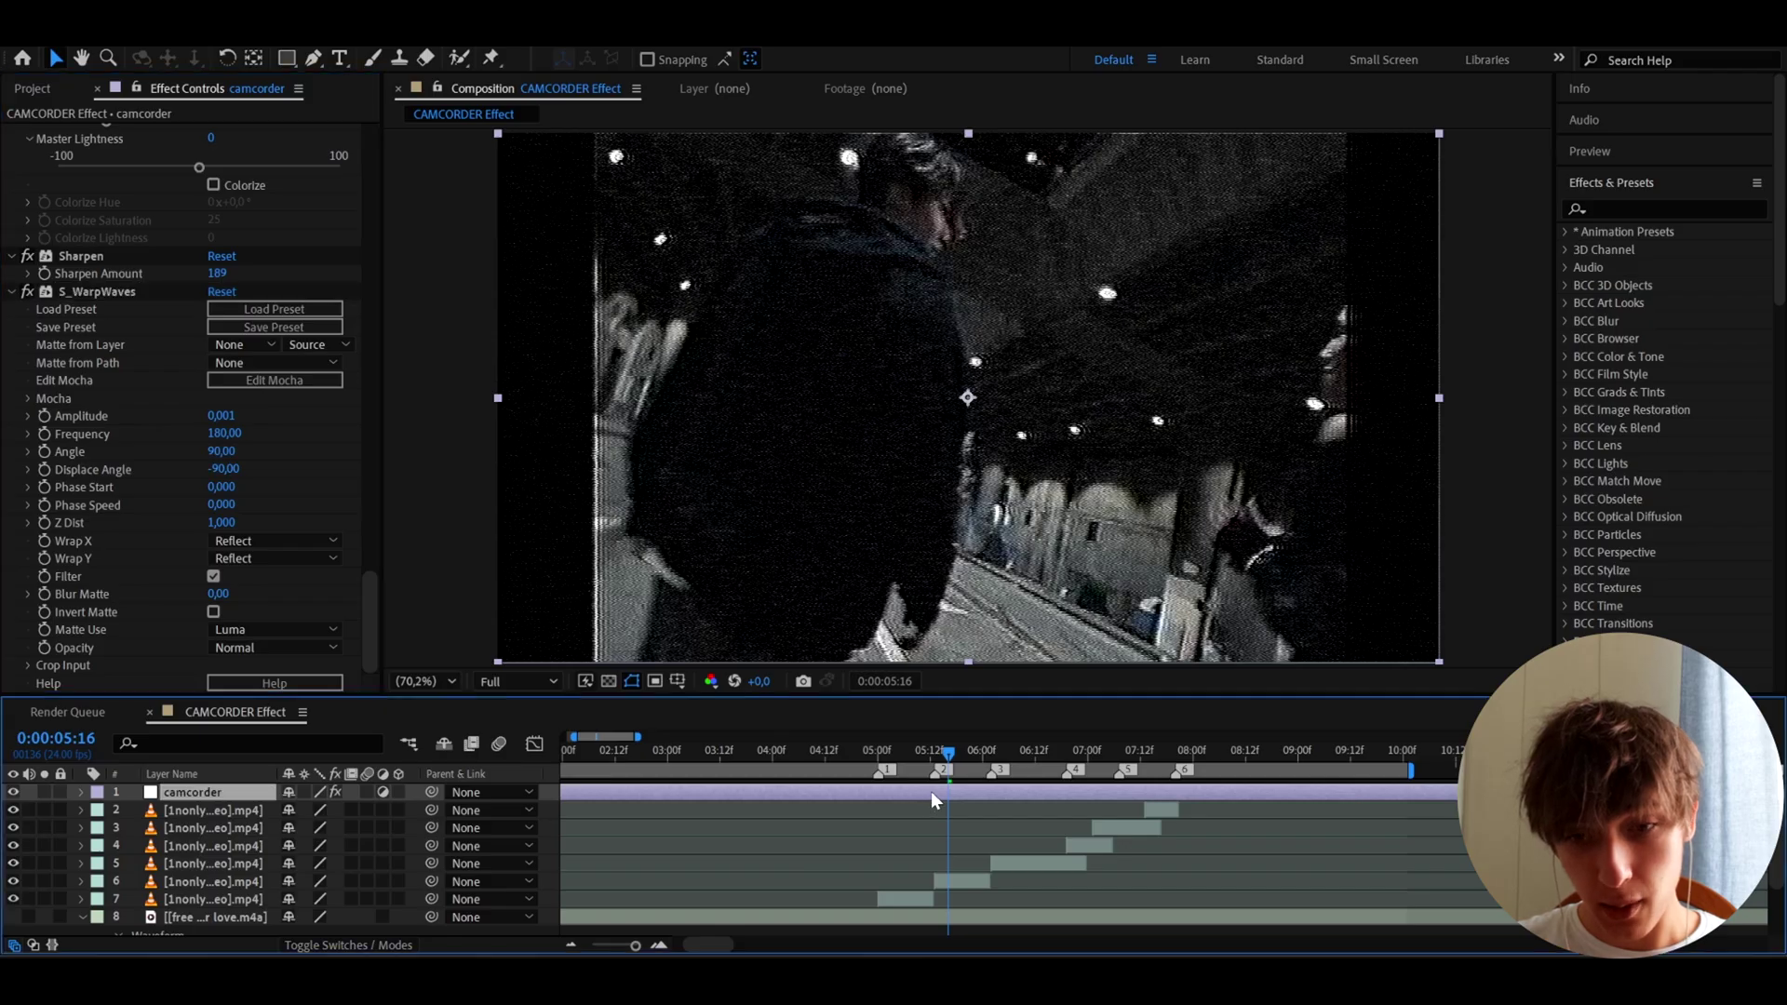
- Add Mosaic with 300 horizontal and 300 vertical blocks
key(ctrl+space)
text(m)
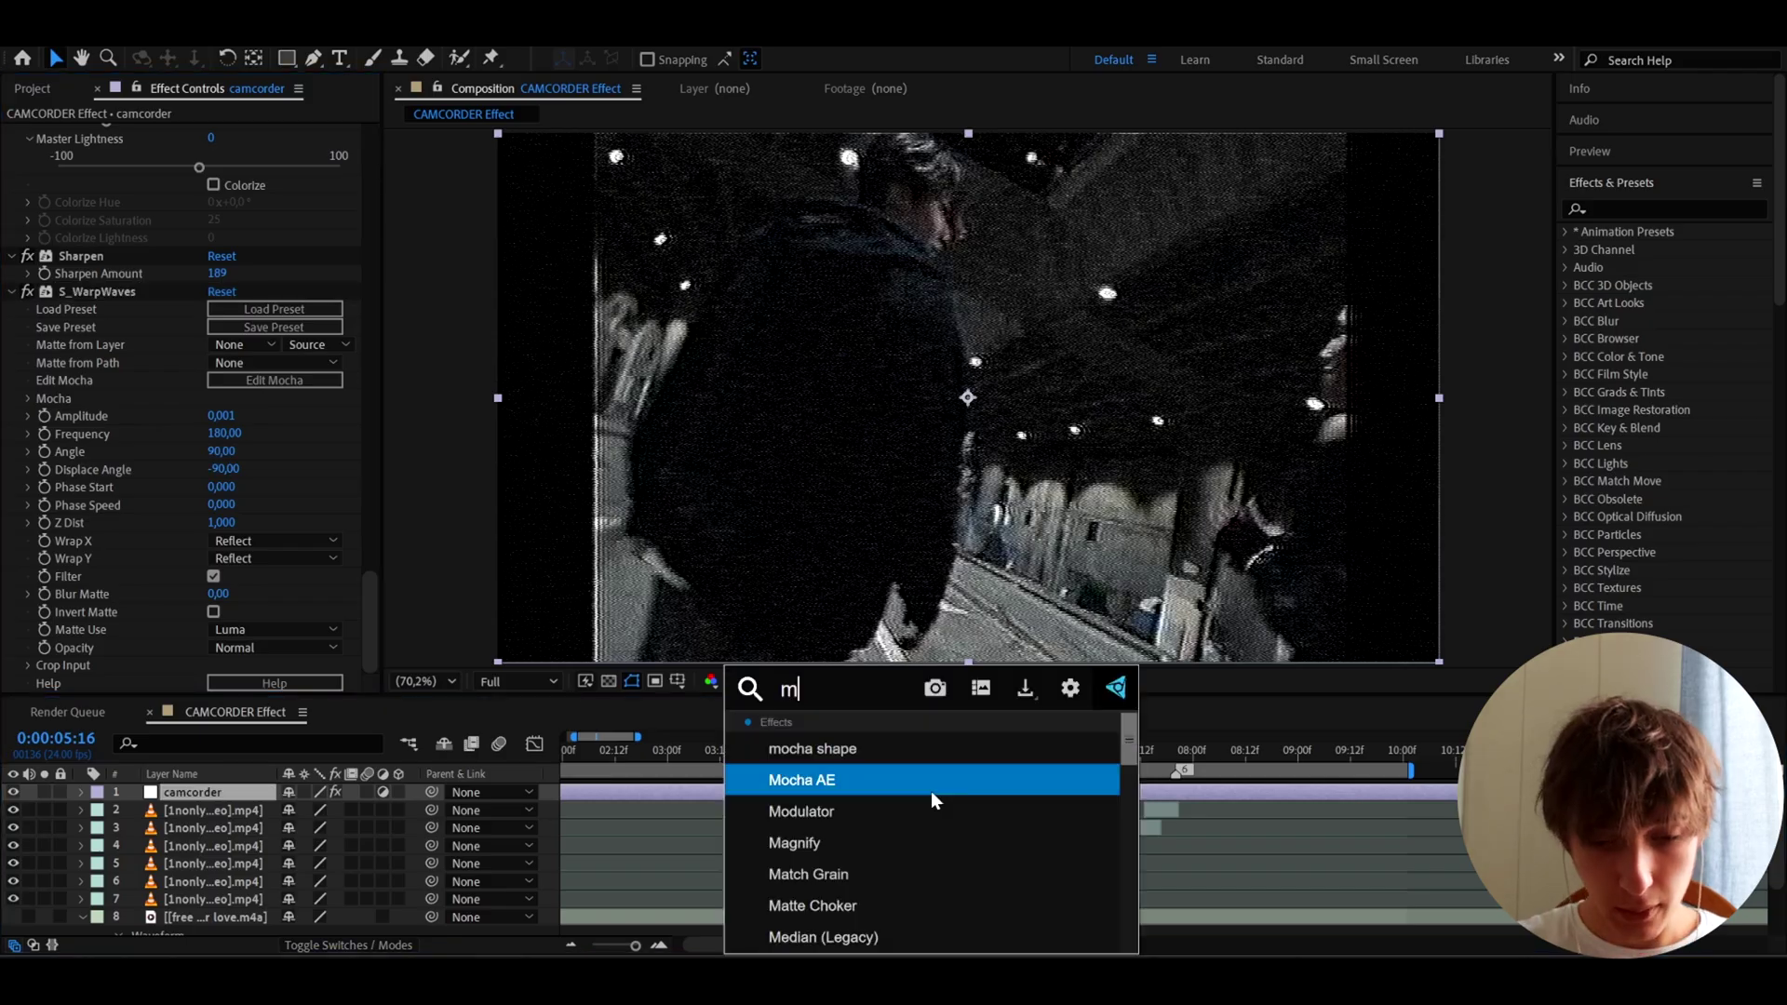
text(osaic)
click(867, 751)
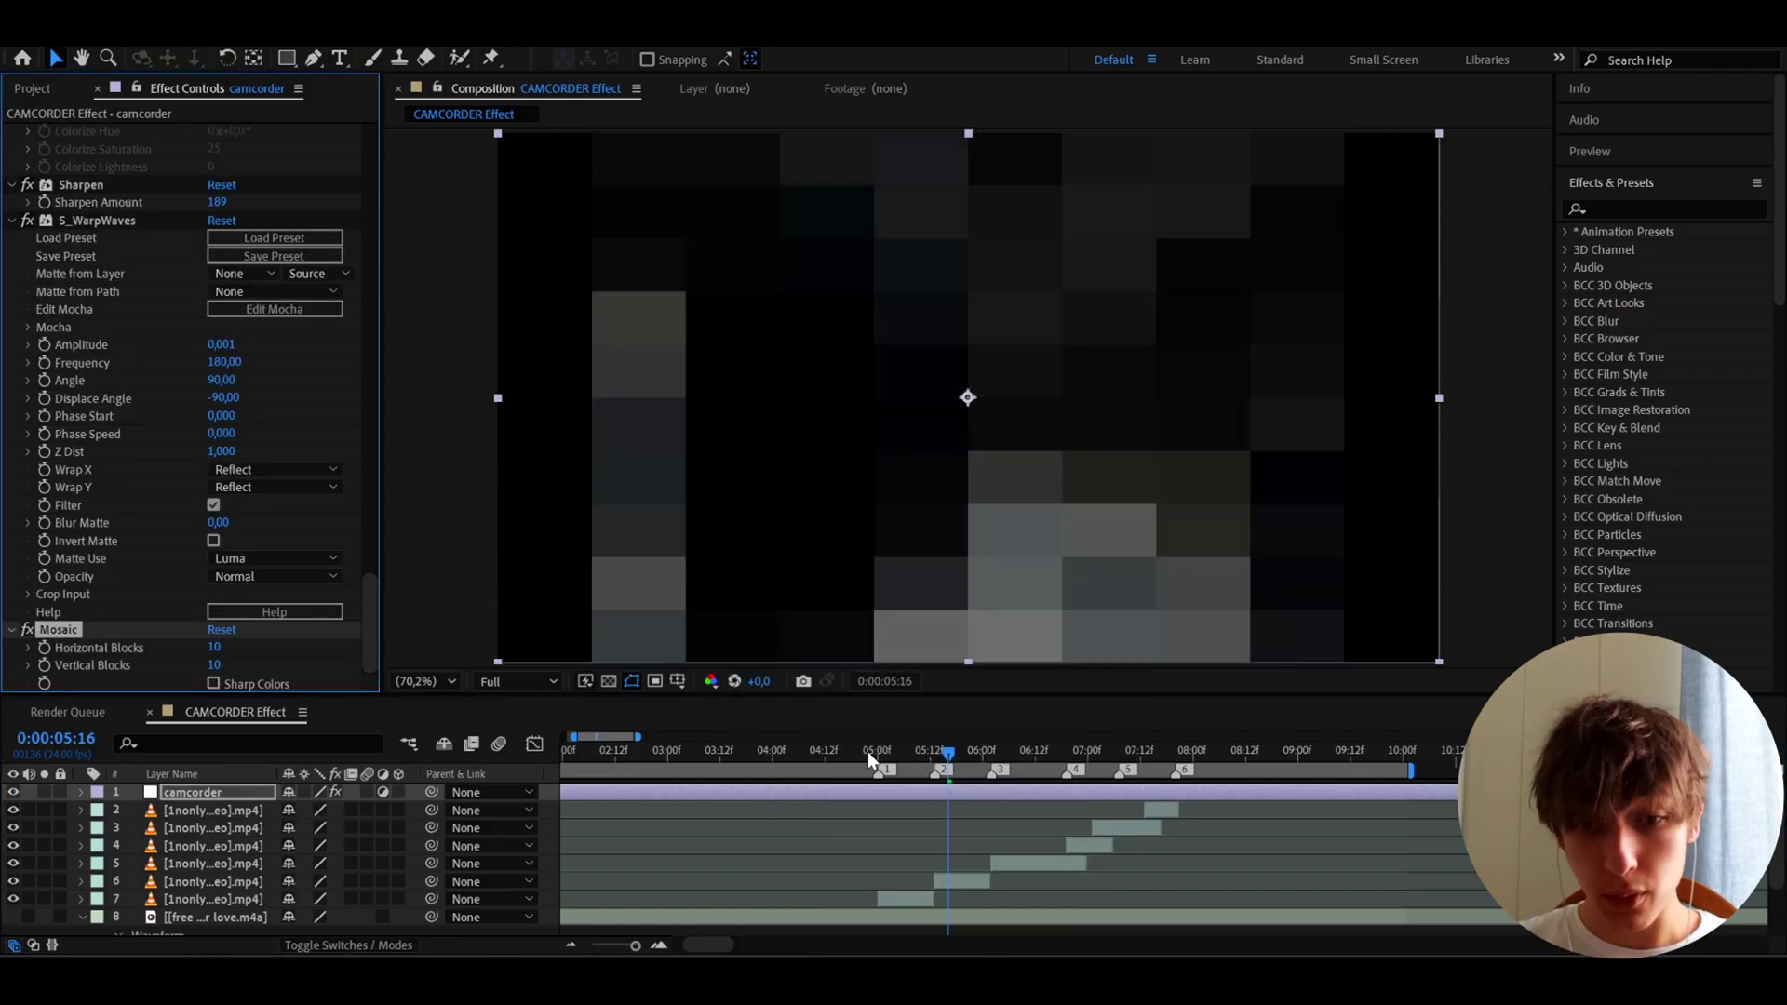
click(214, 647)
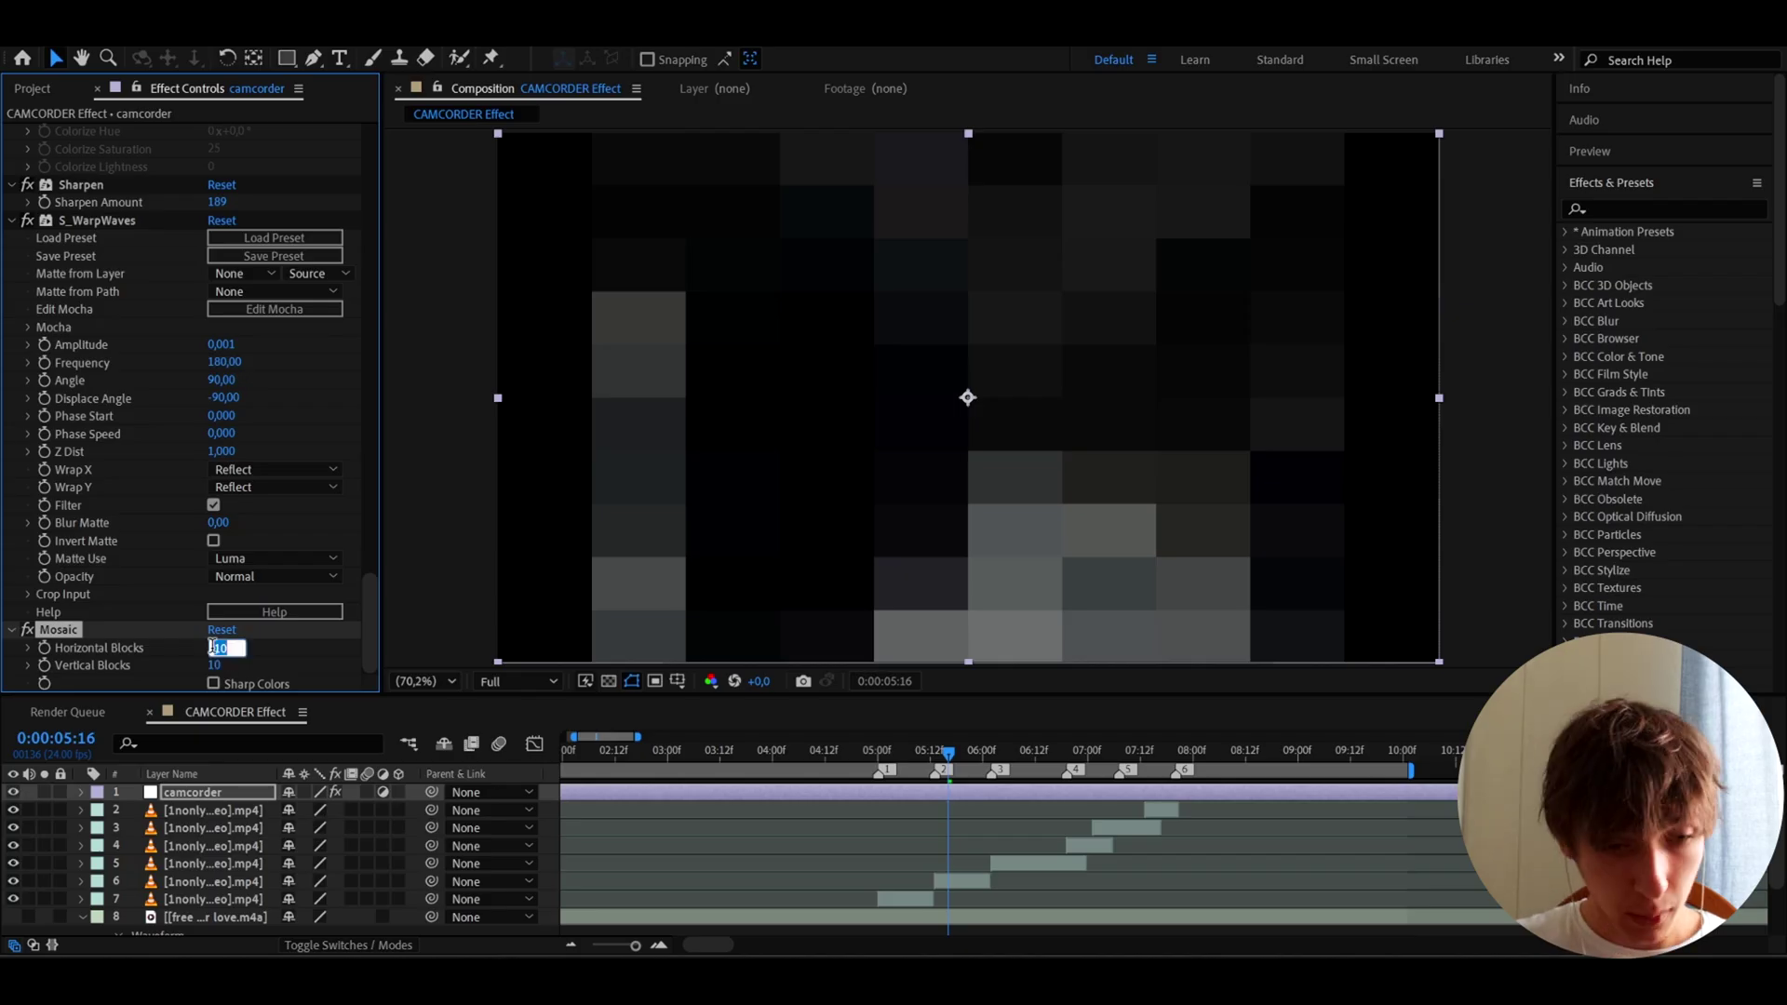
text(300)
key(Tab)
text(3)
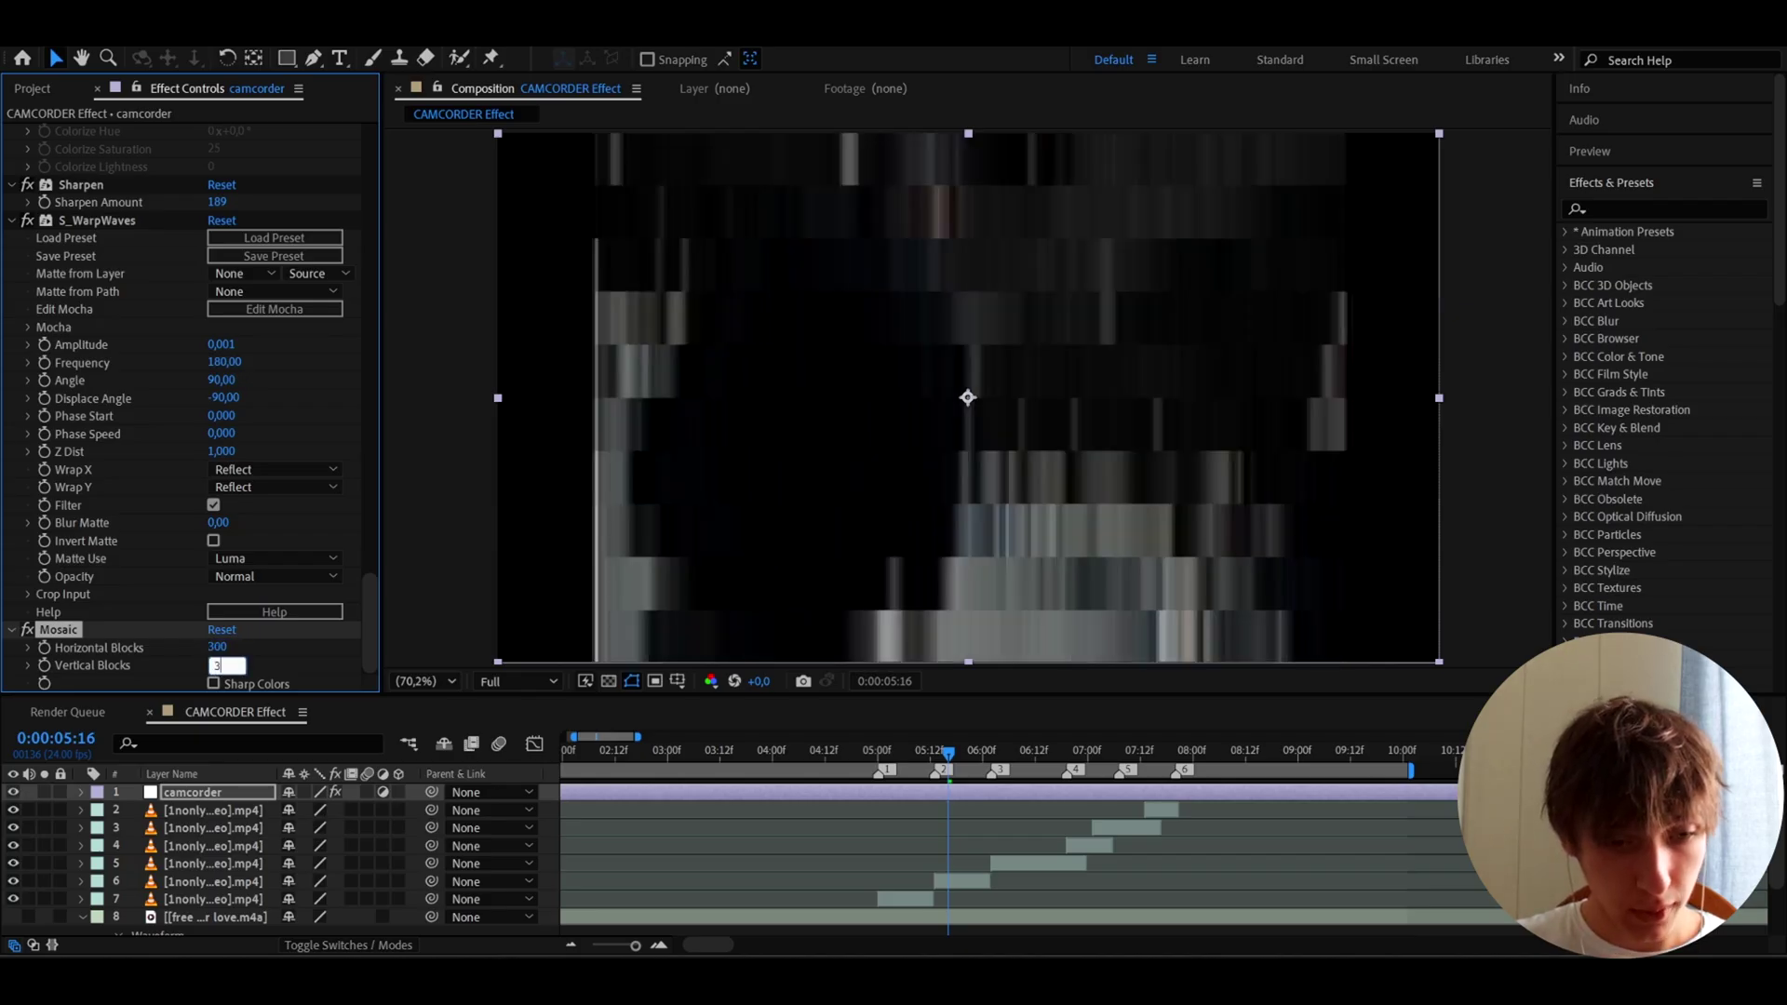
text(00)
key(Return)
- Add Fast Box Blur with a Blur Radius of 3
key(ctrl+space)
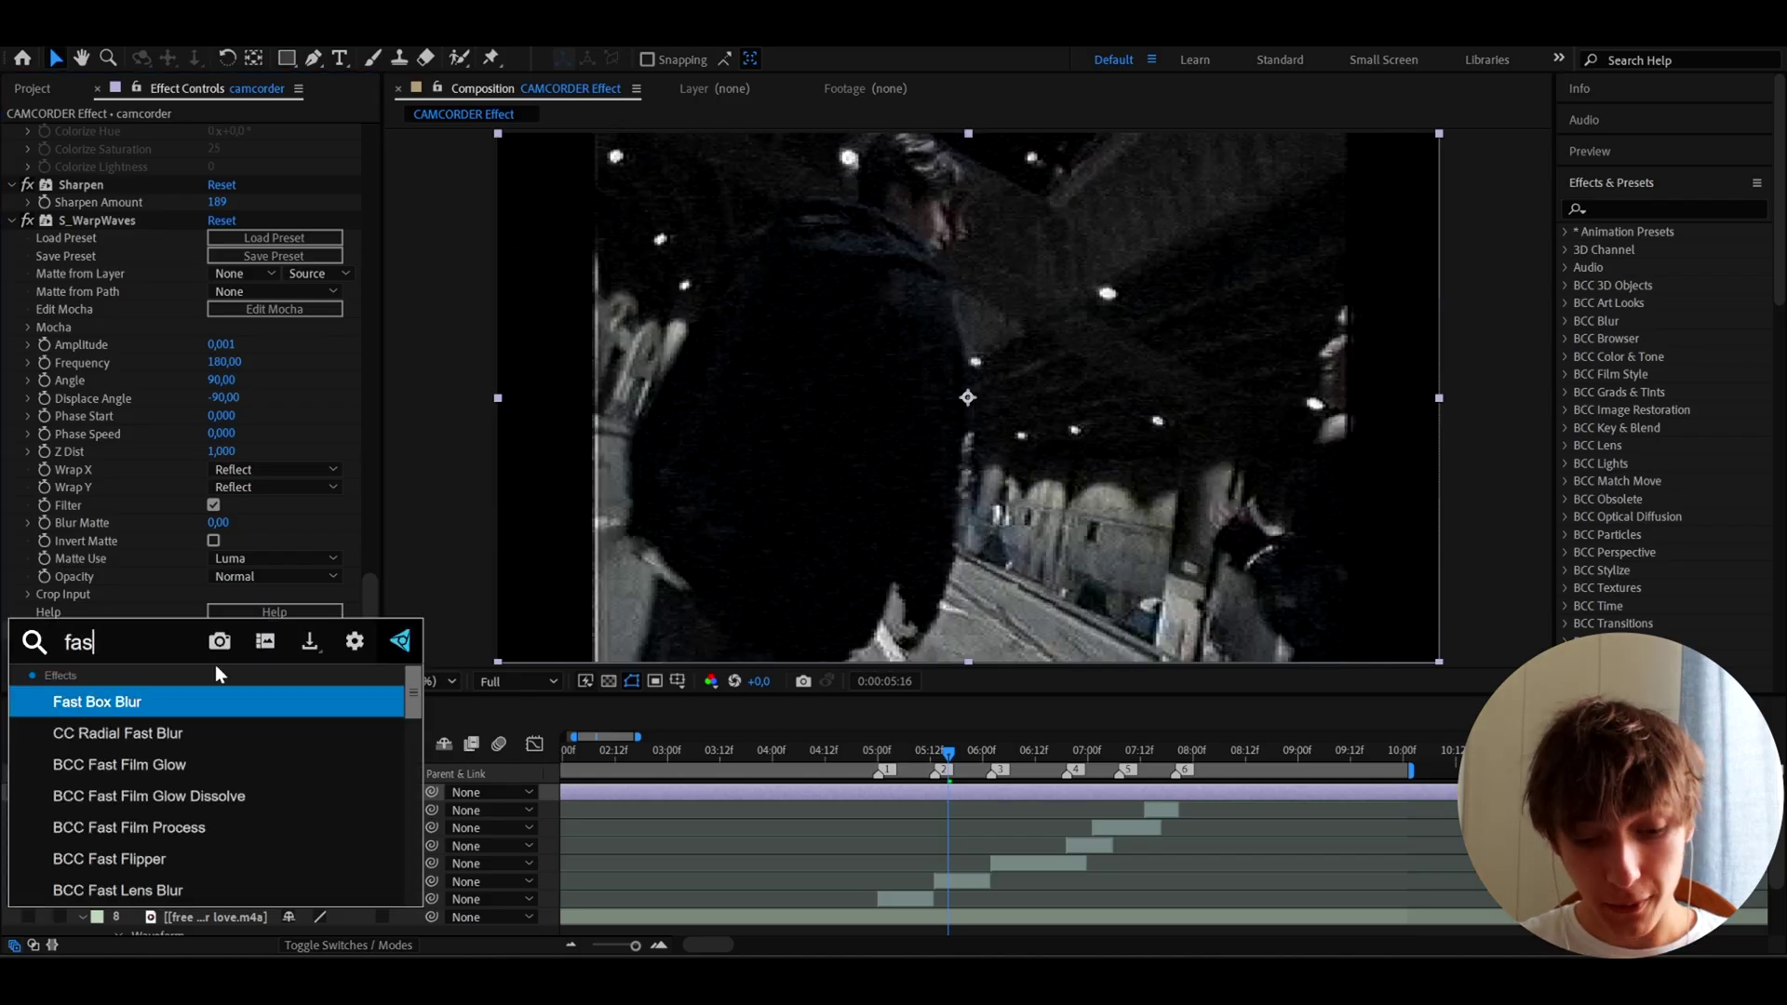
text(t bow)
key(BackSpace)
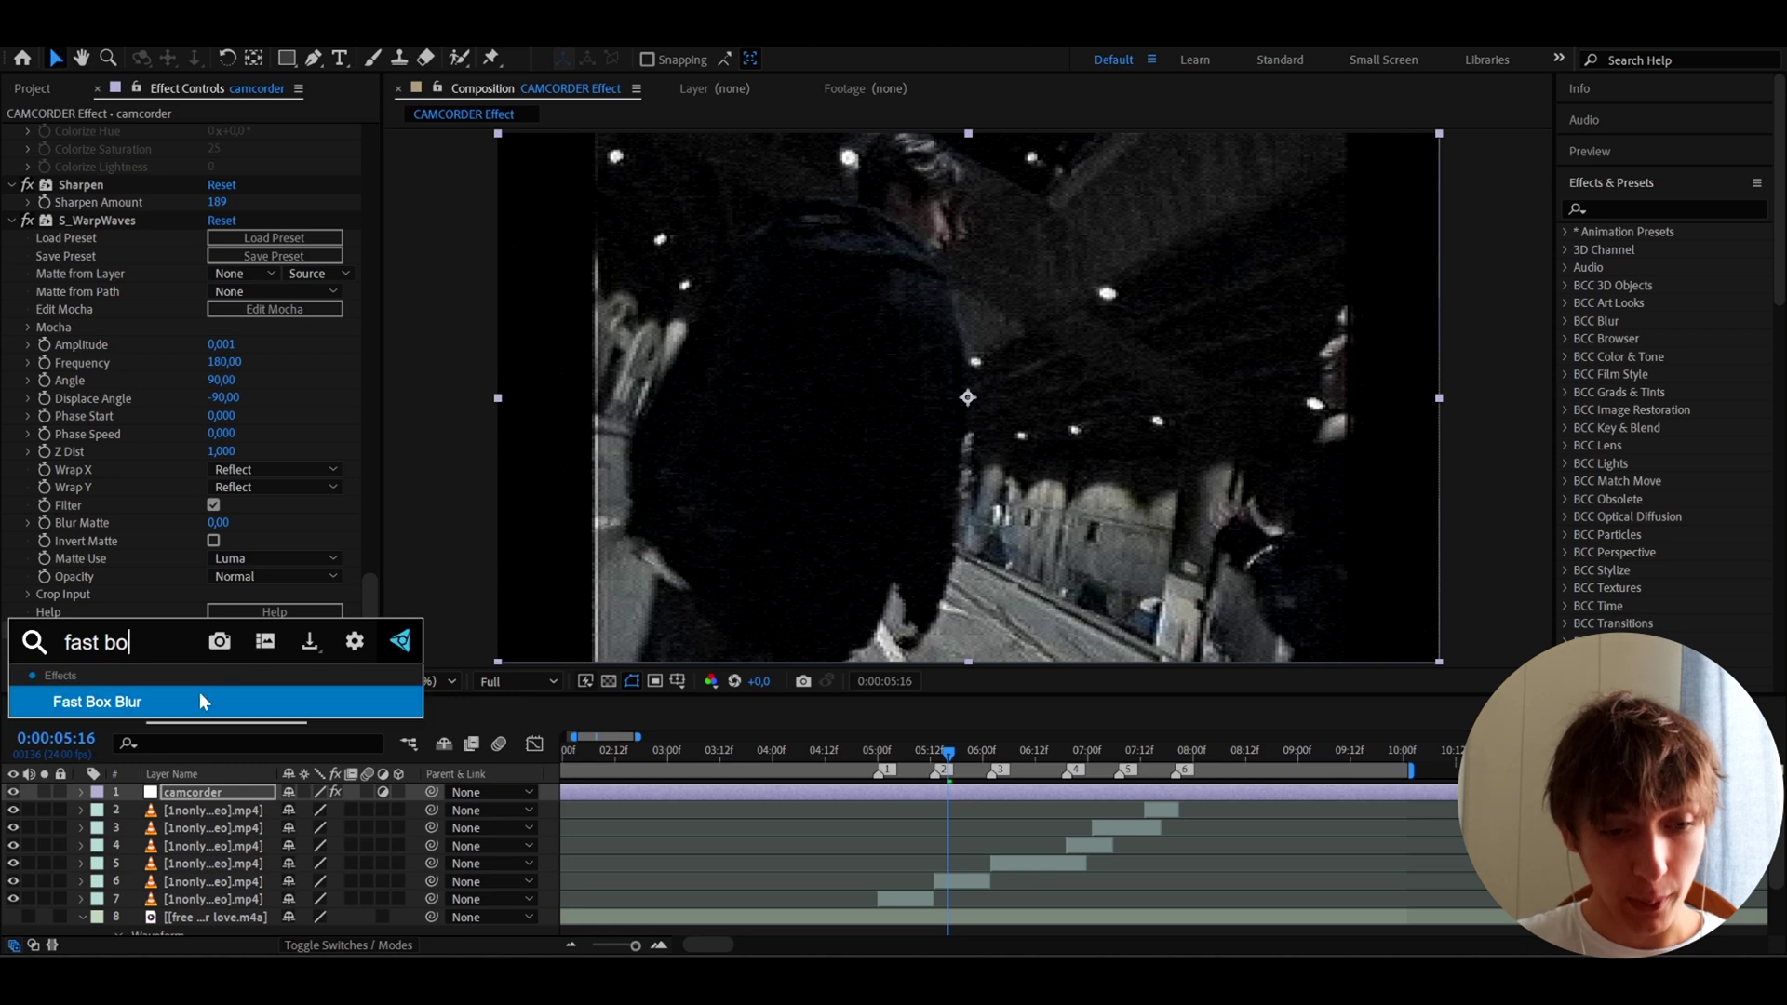
click(203, 700)
click(216, 629)
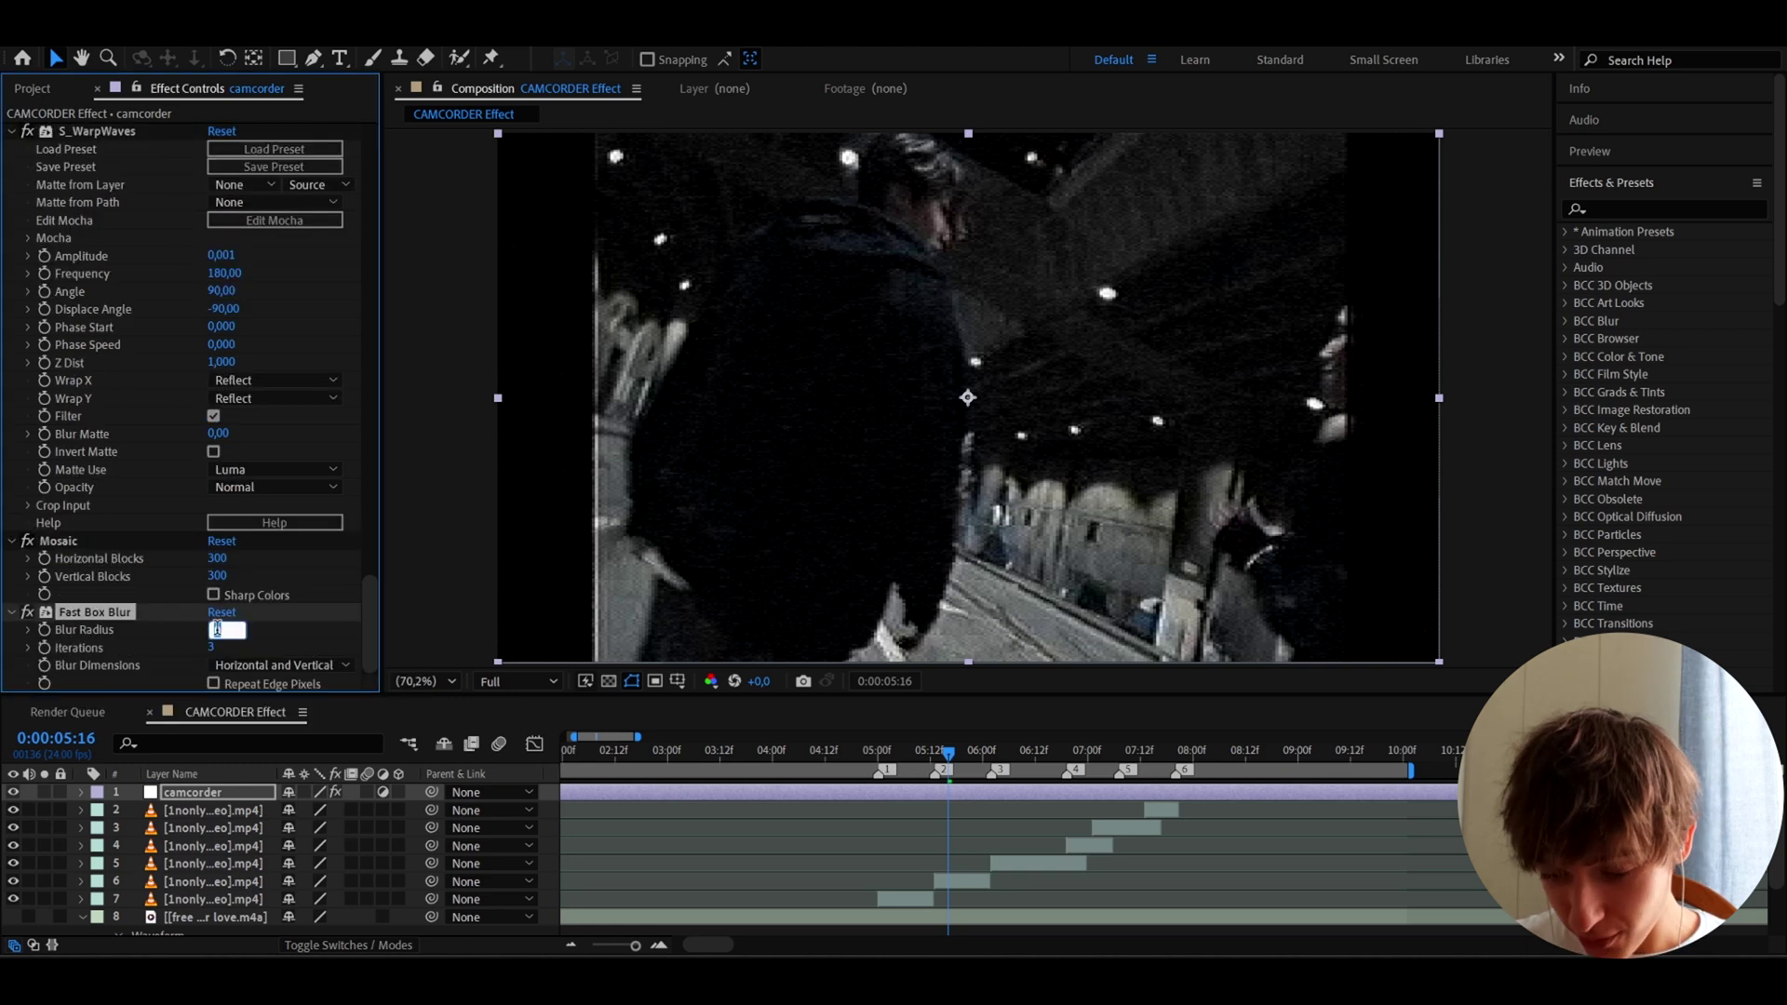
text(2)
key(Return)
- Add Unsharp Mask with Amount 150 and Radius 4
key(ctrl+space)
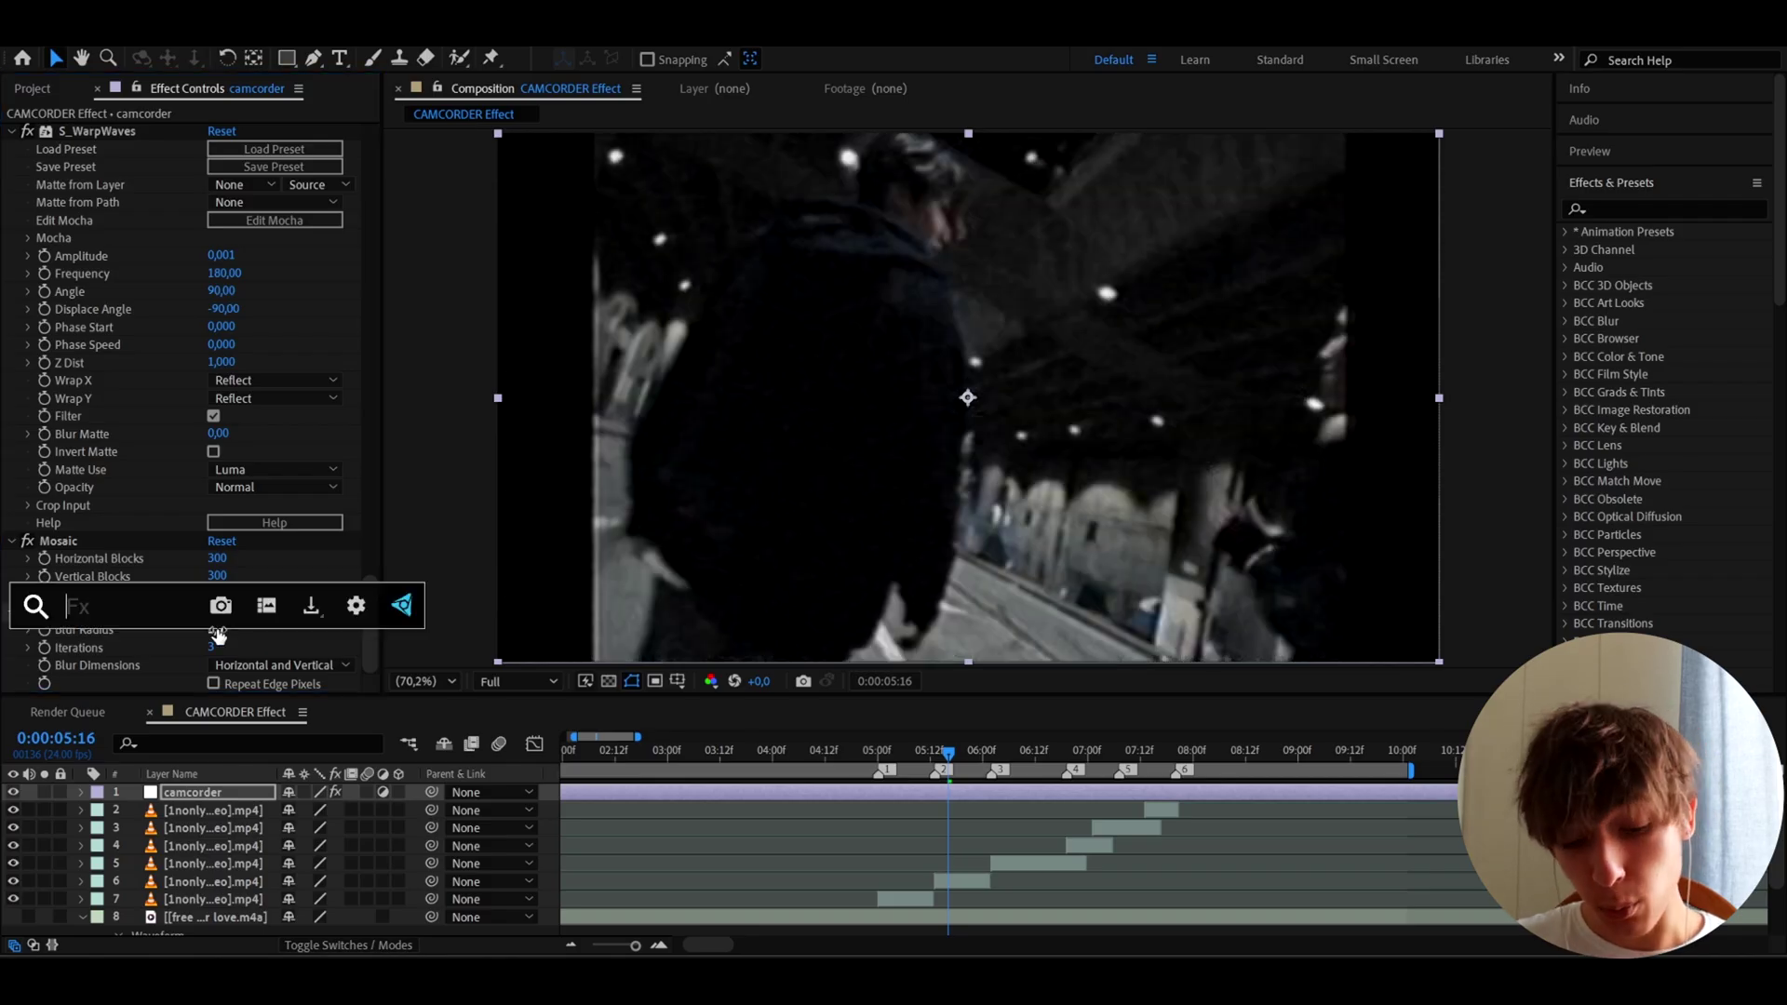
text(uns)
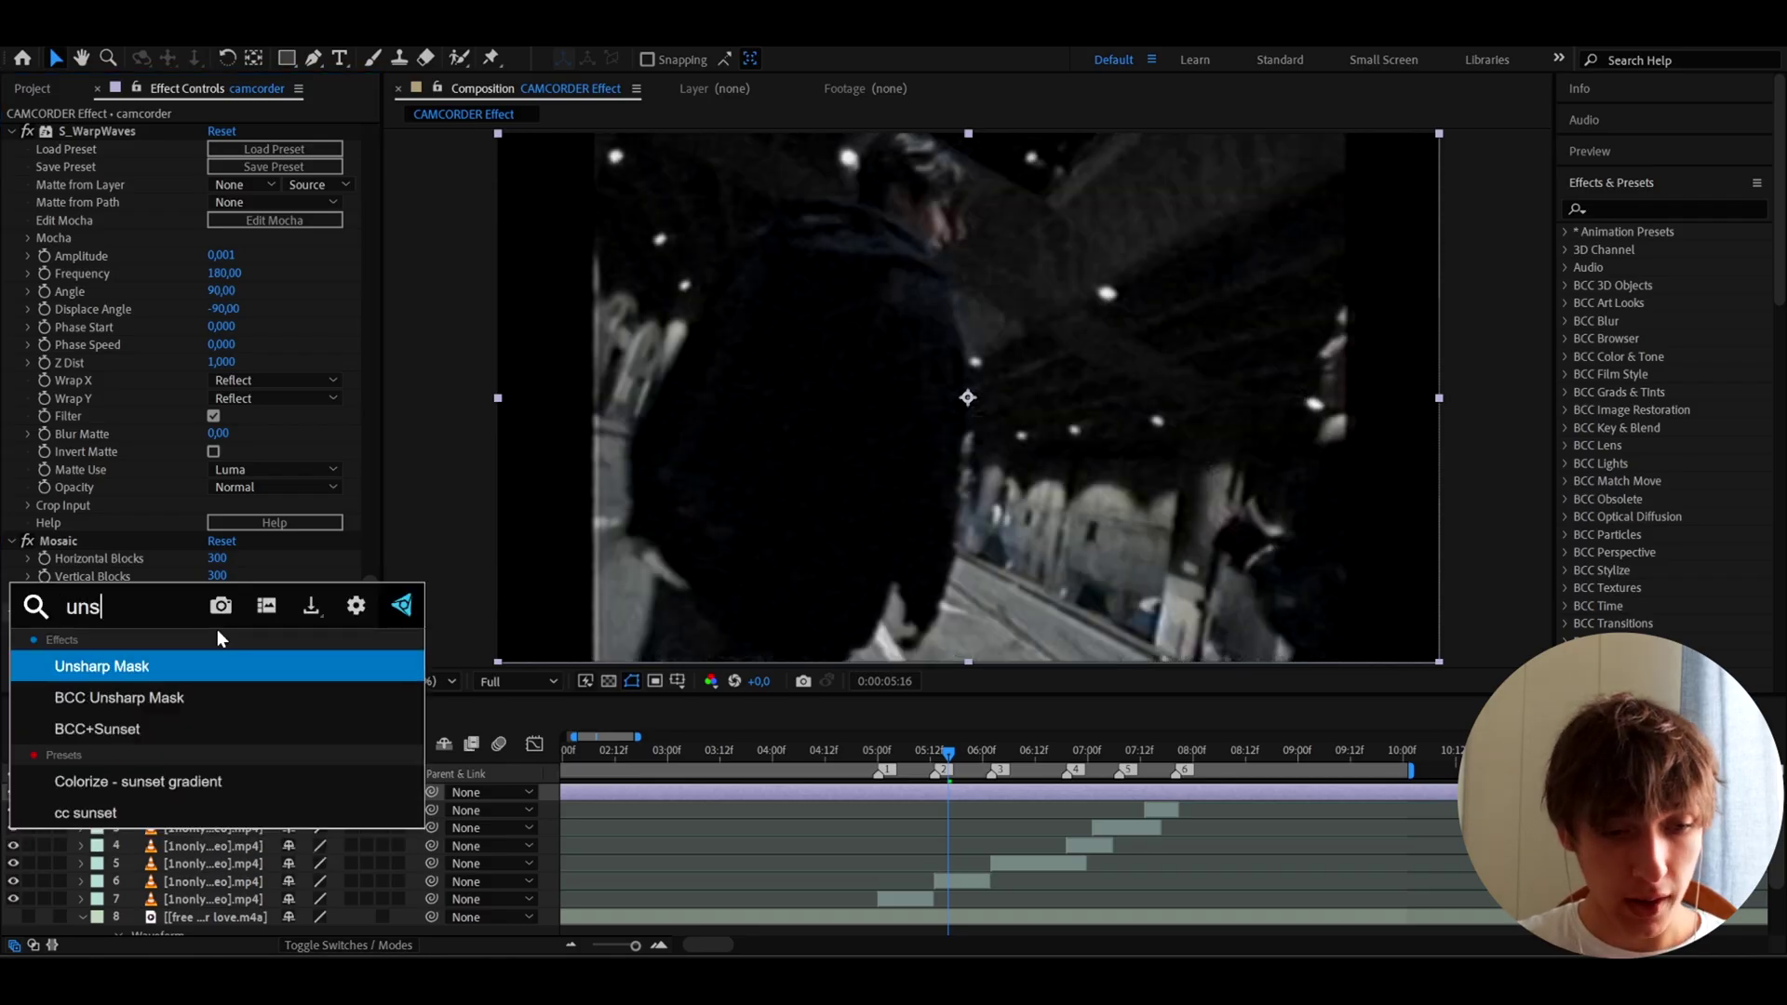
click(203, 661)
click(218, 646)
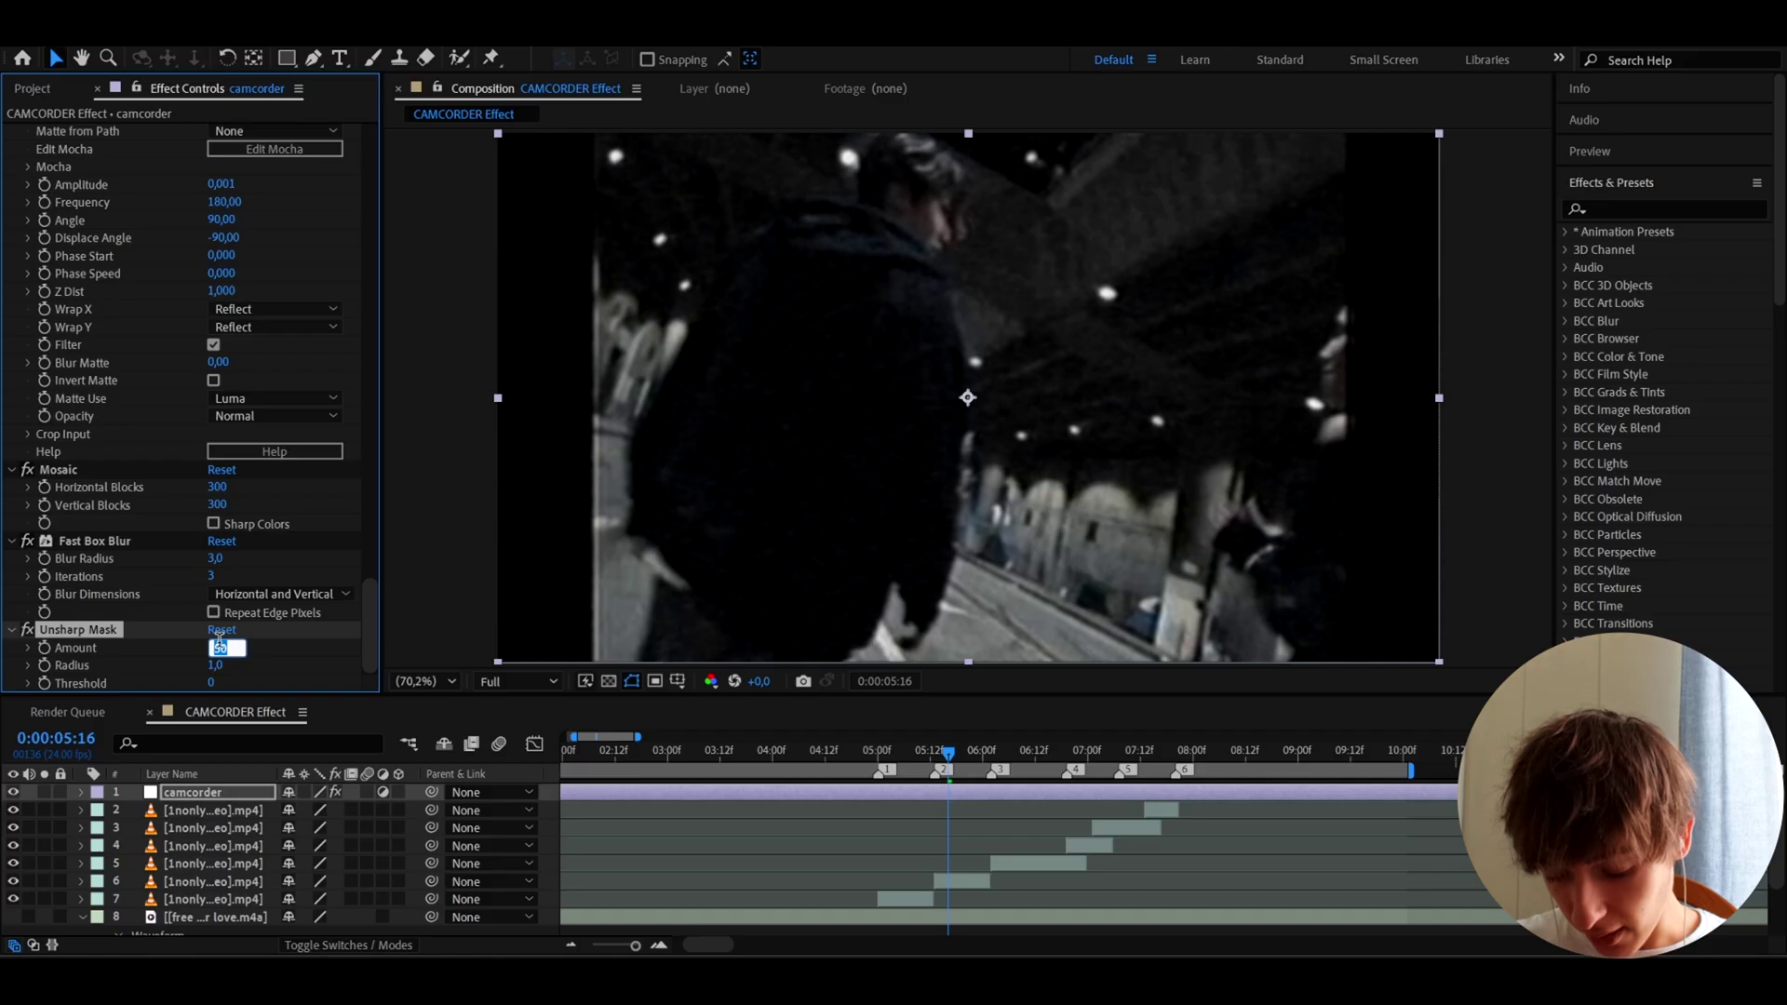
click(217, 666)
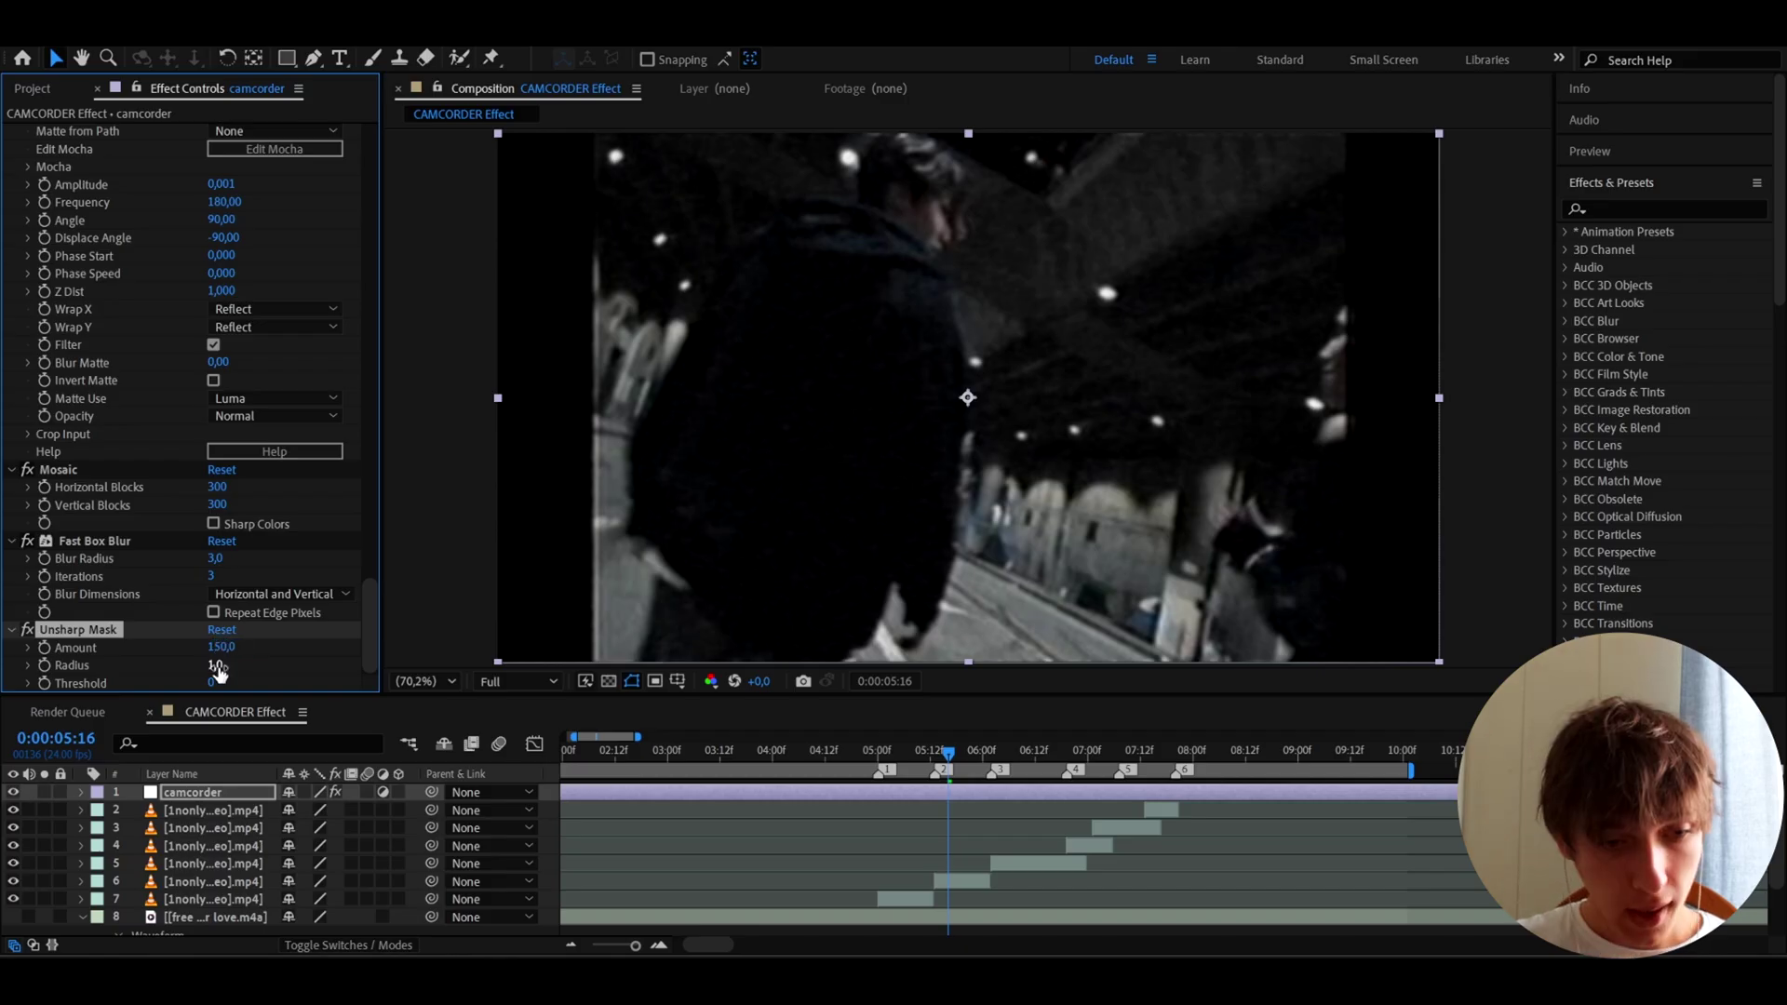
- Add an Exposure effect set to 1.00 on the camcorder layer
key(ctrl+space)
text(expo)
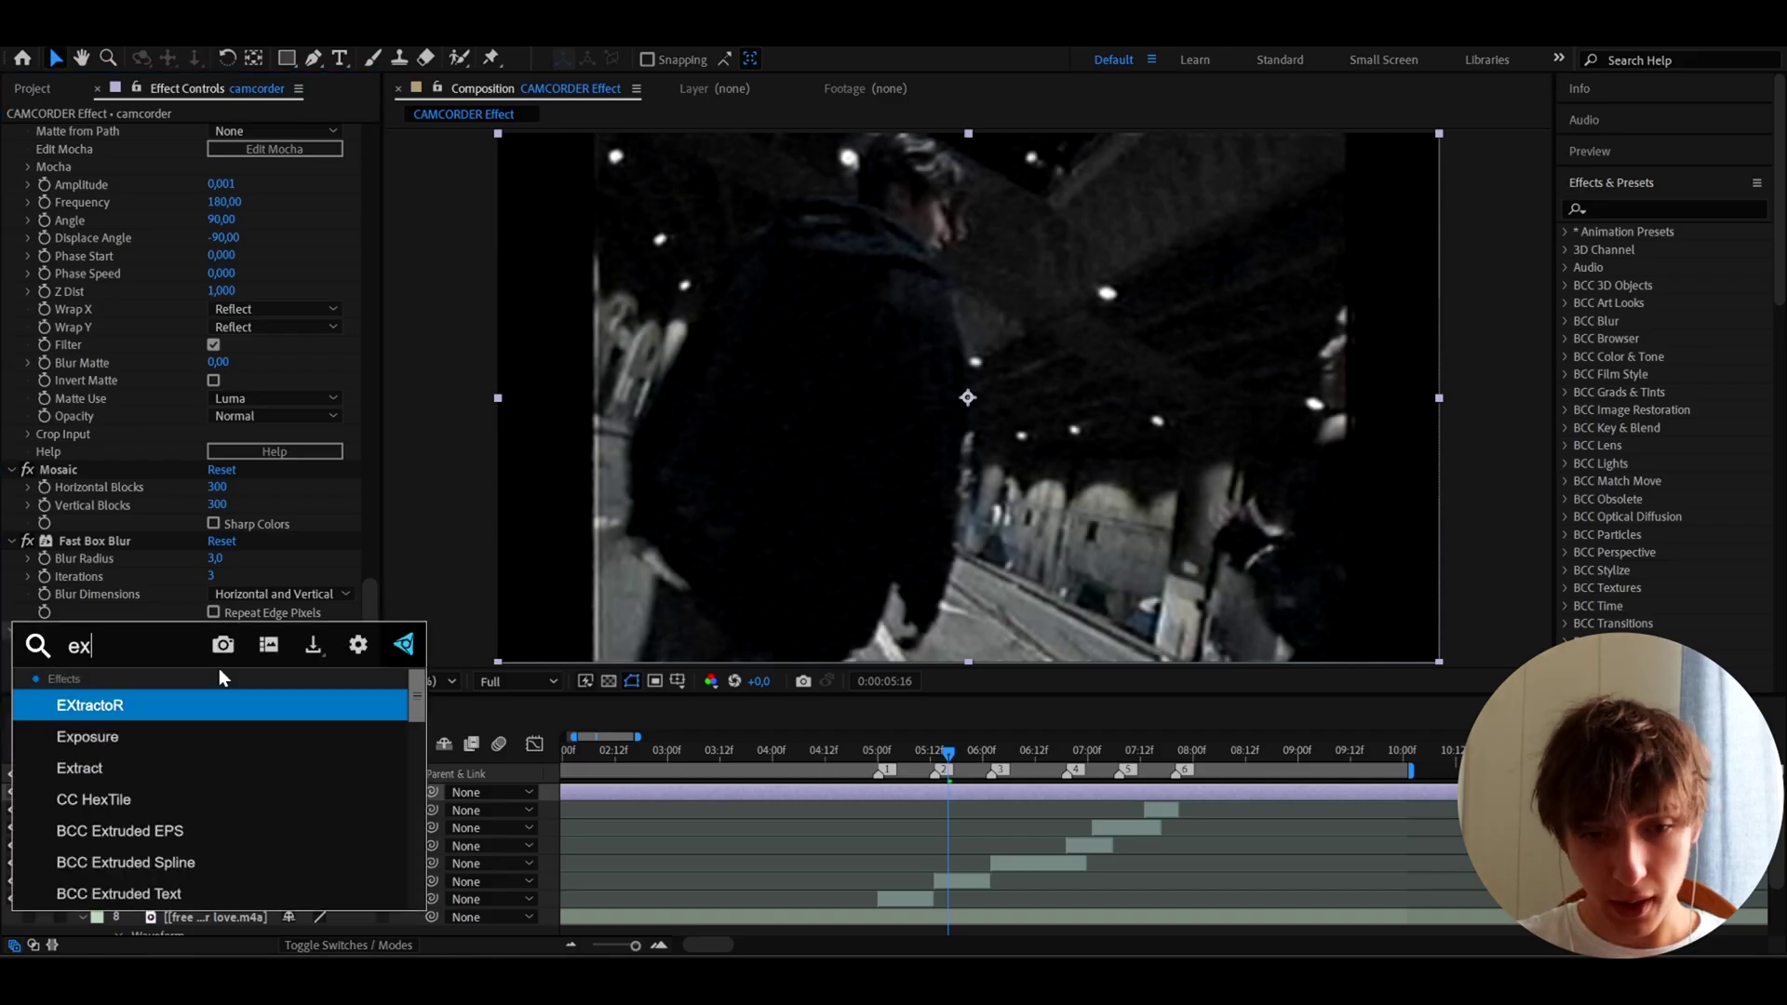
click(213, 699)
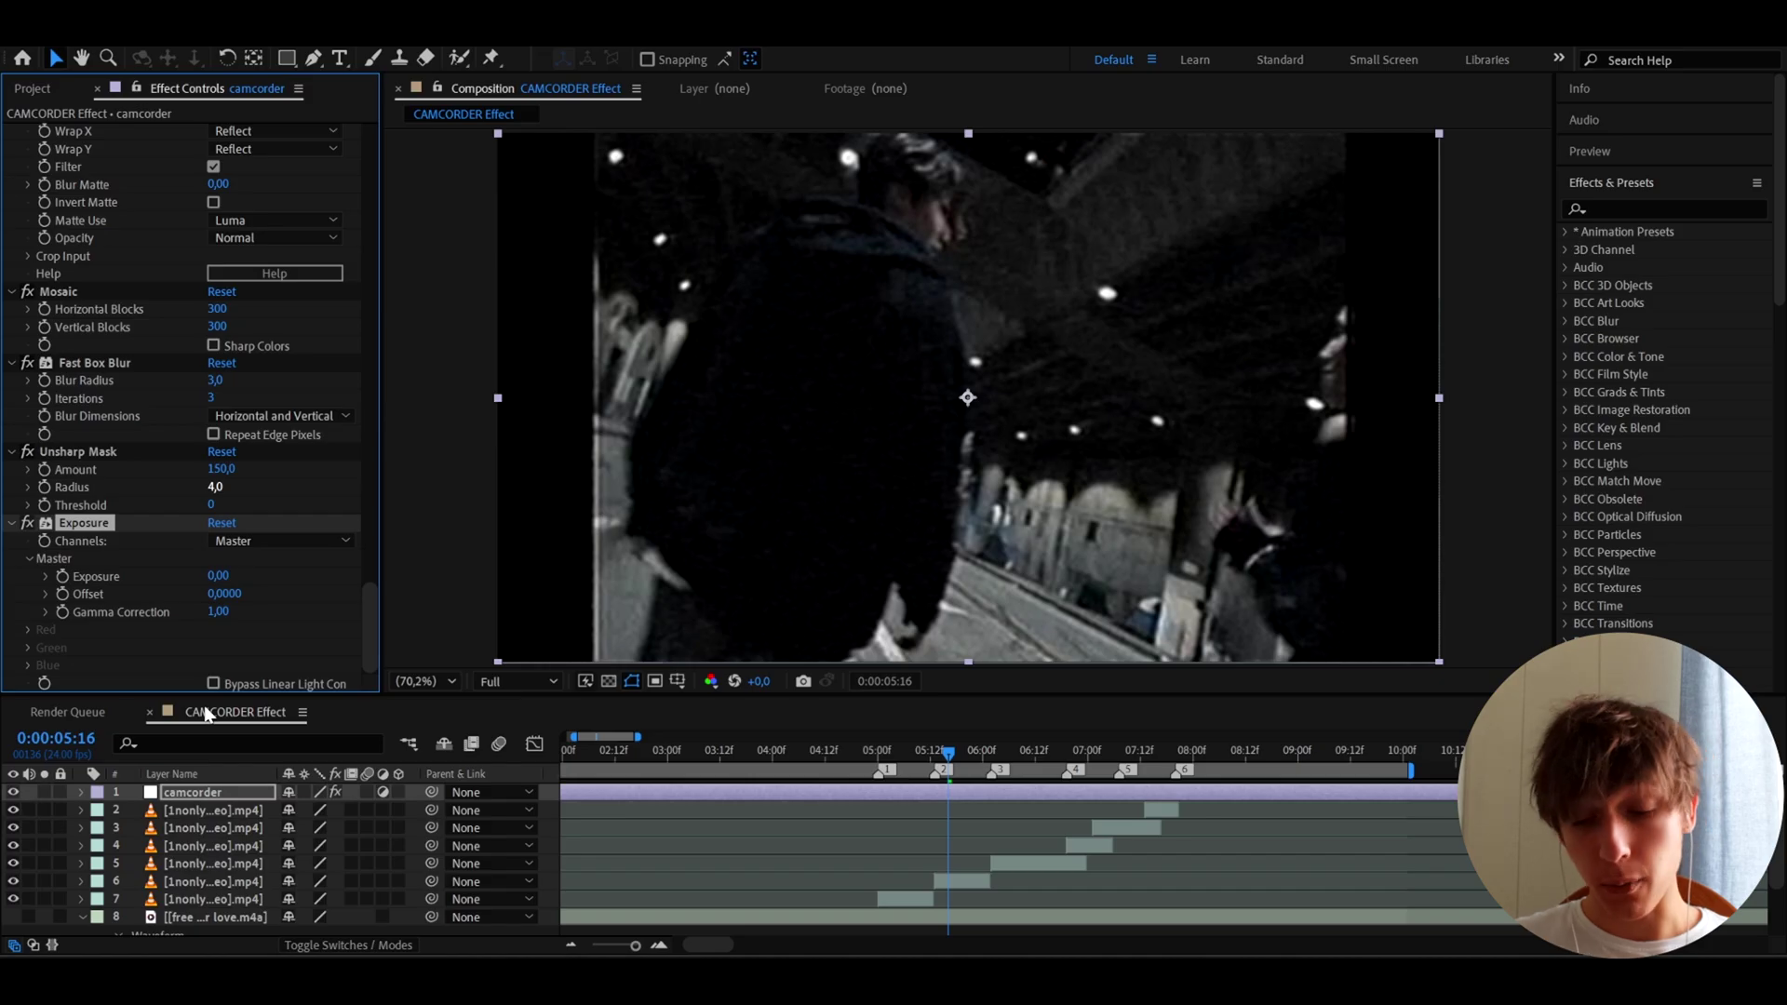
click(216, 576)
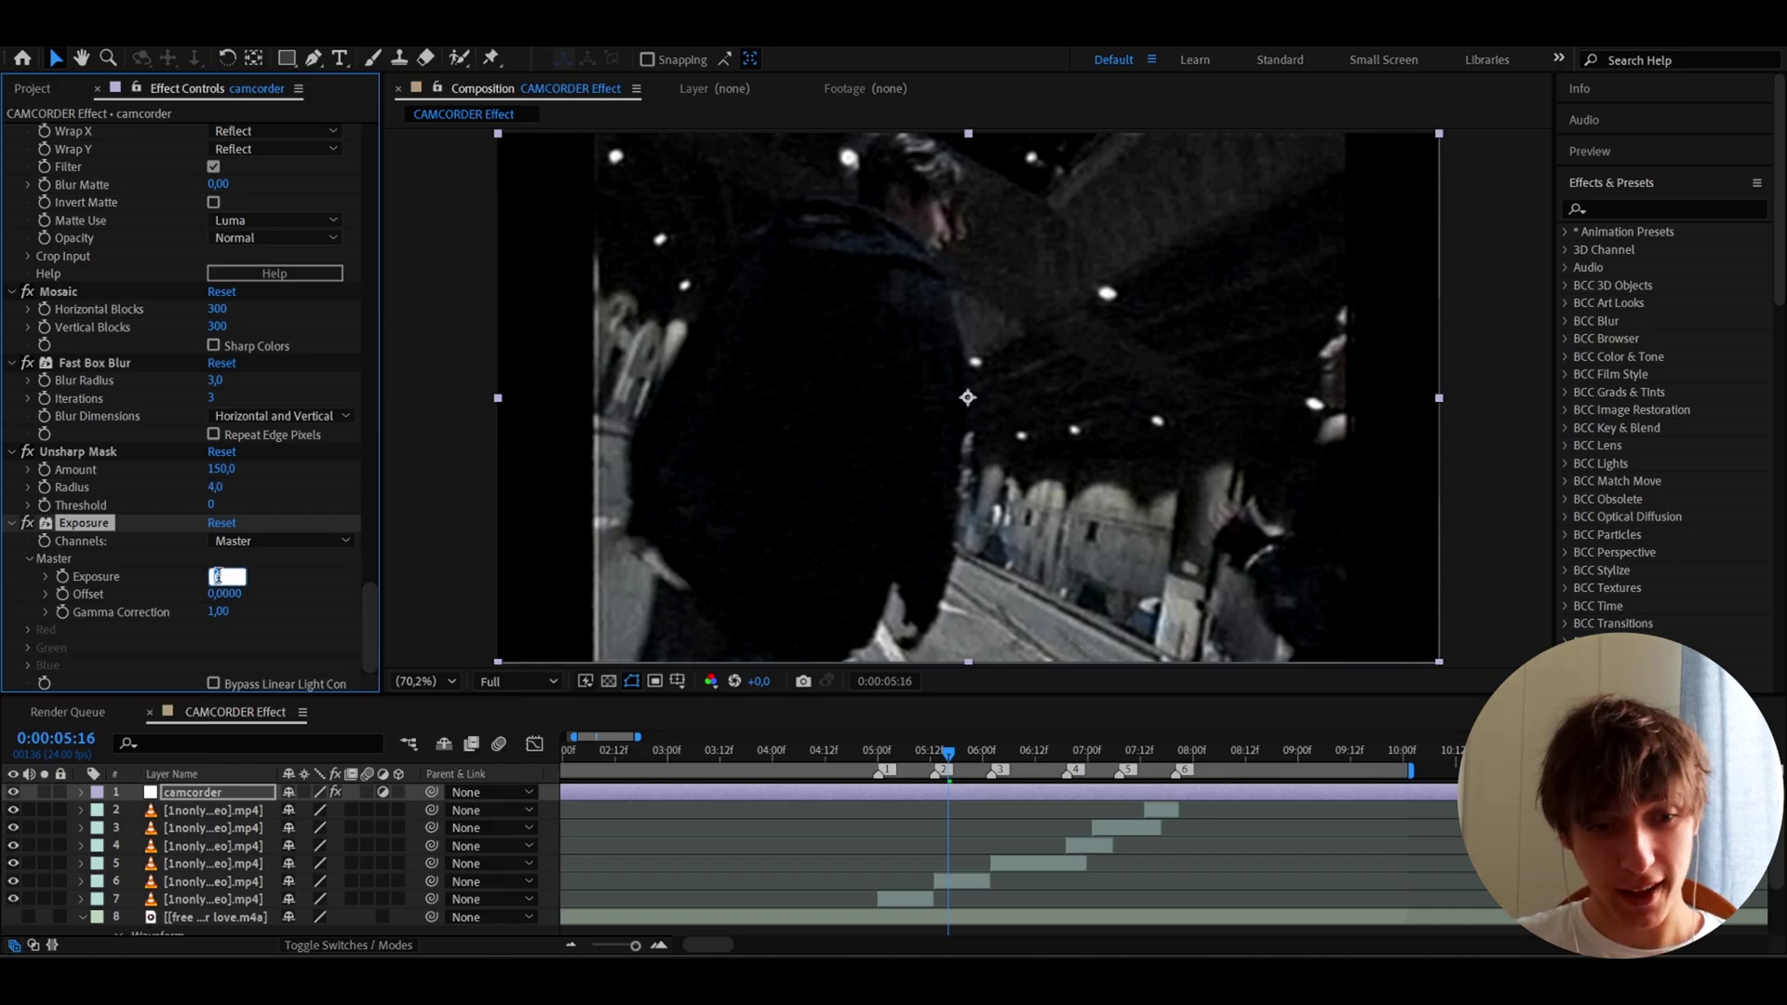
text(1)
key(Return)
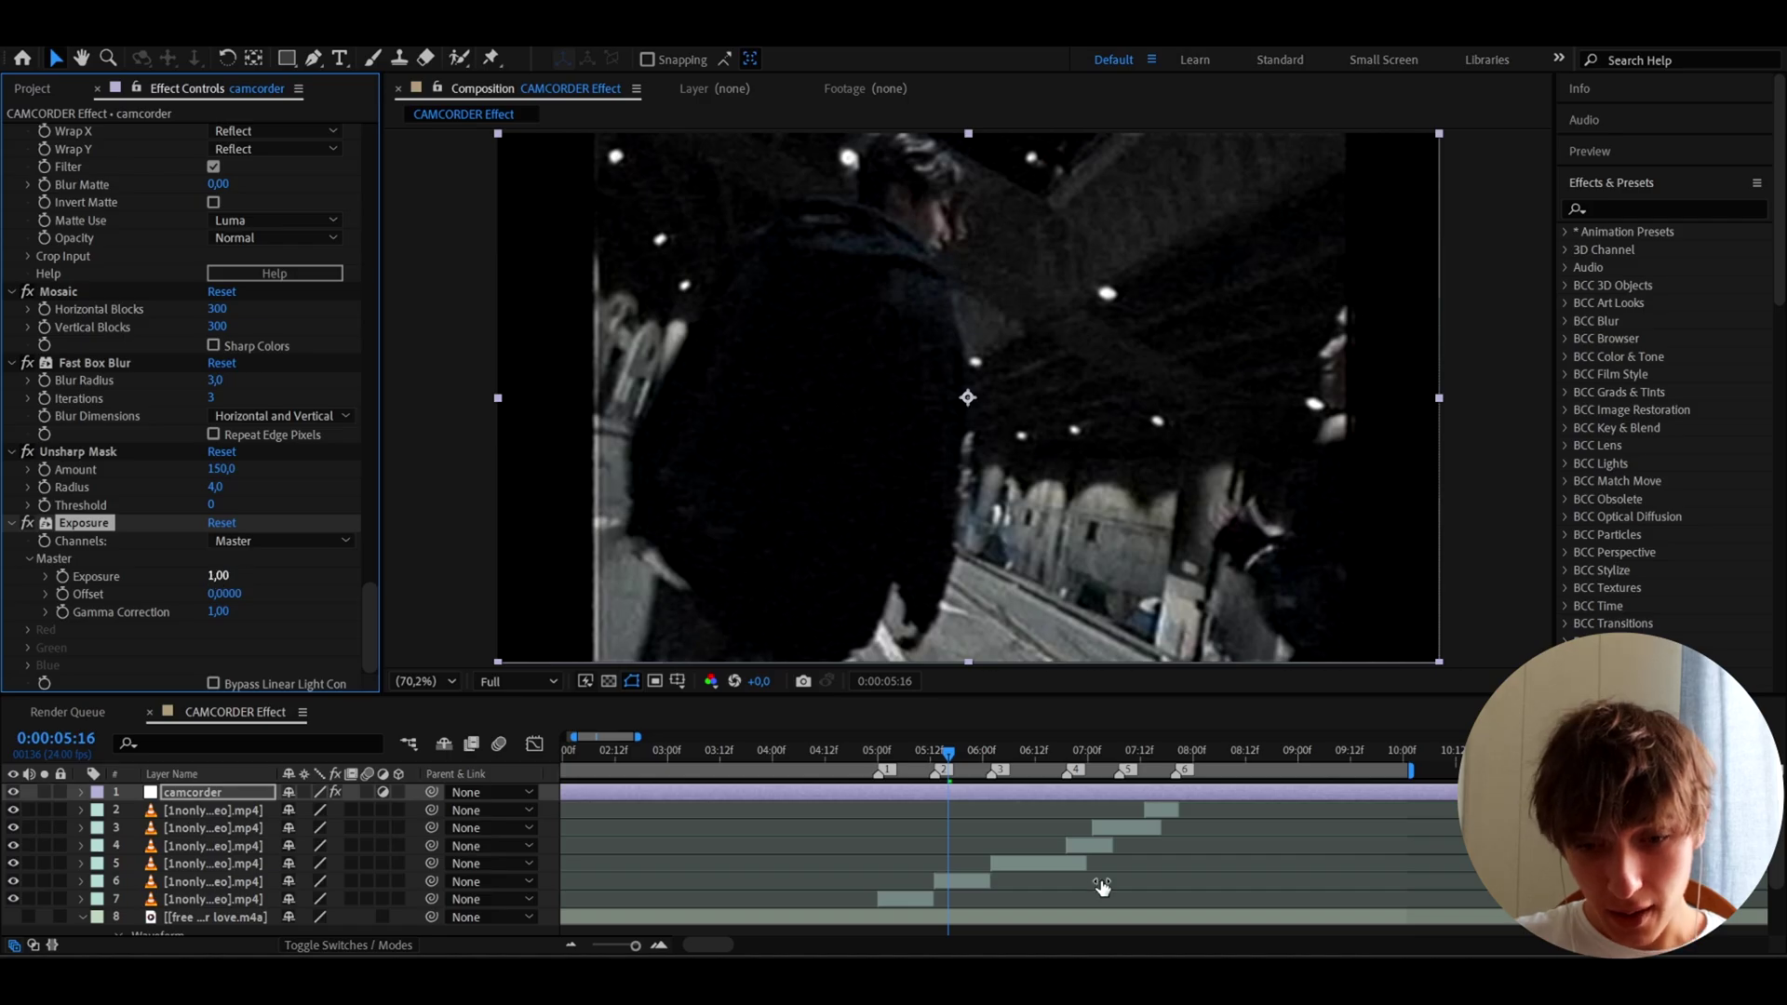
- Preview the look, move to 0:00:06:01 and select the layer below camcorder
key(space)
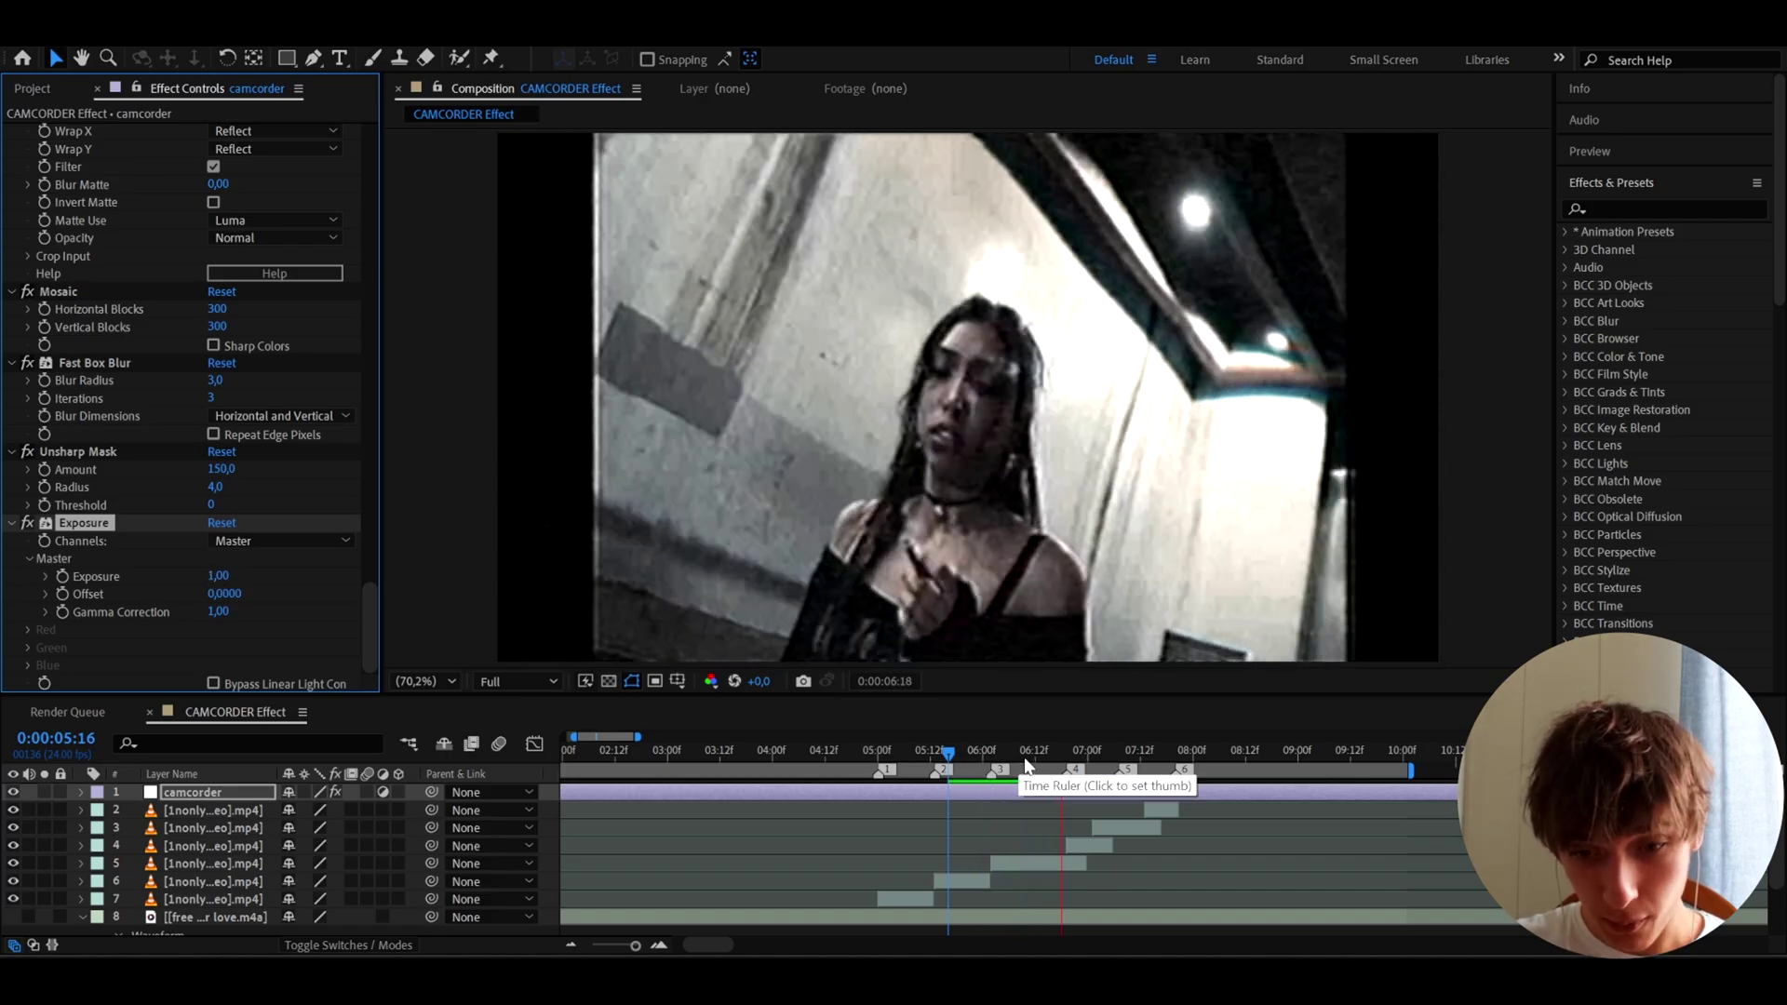
drag(1010, 762, 985, 770)
scroll(982, 808, up, 3)
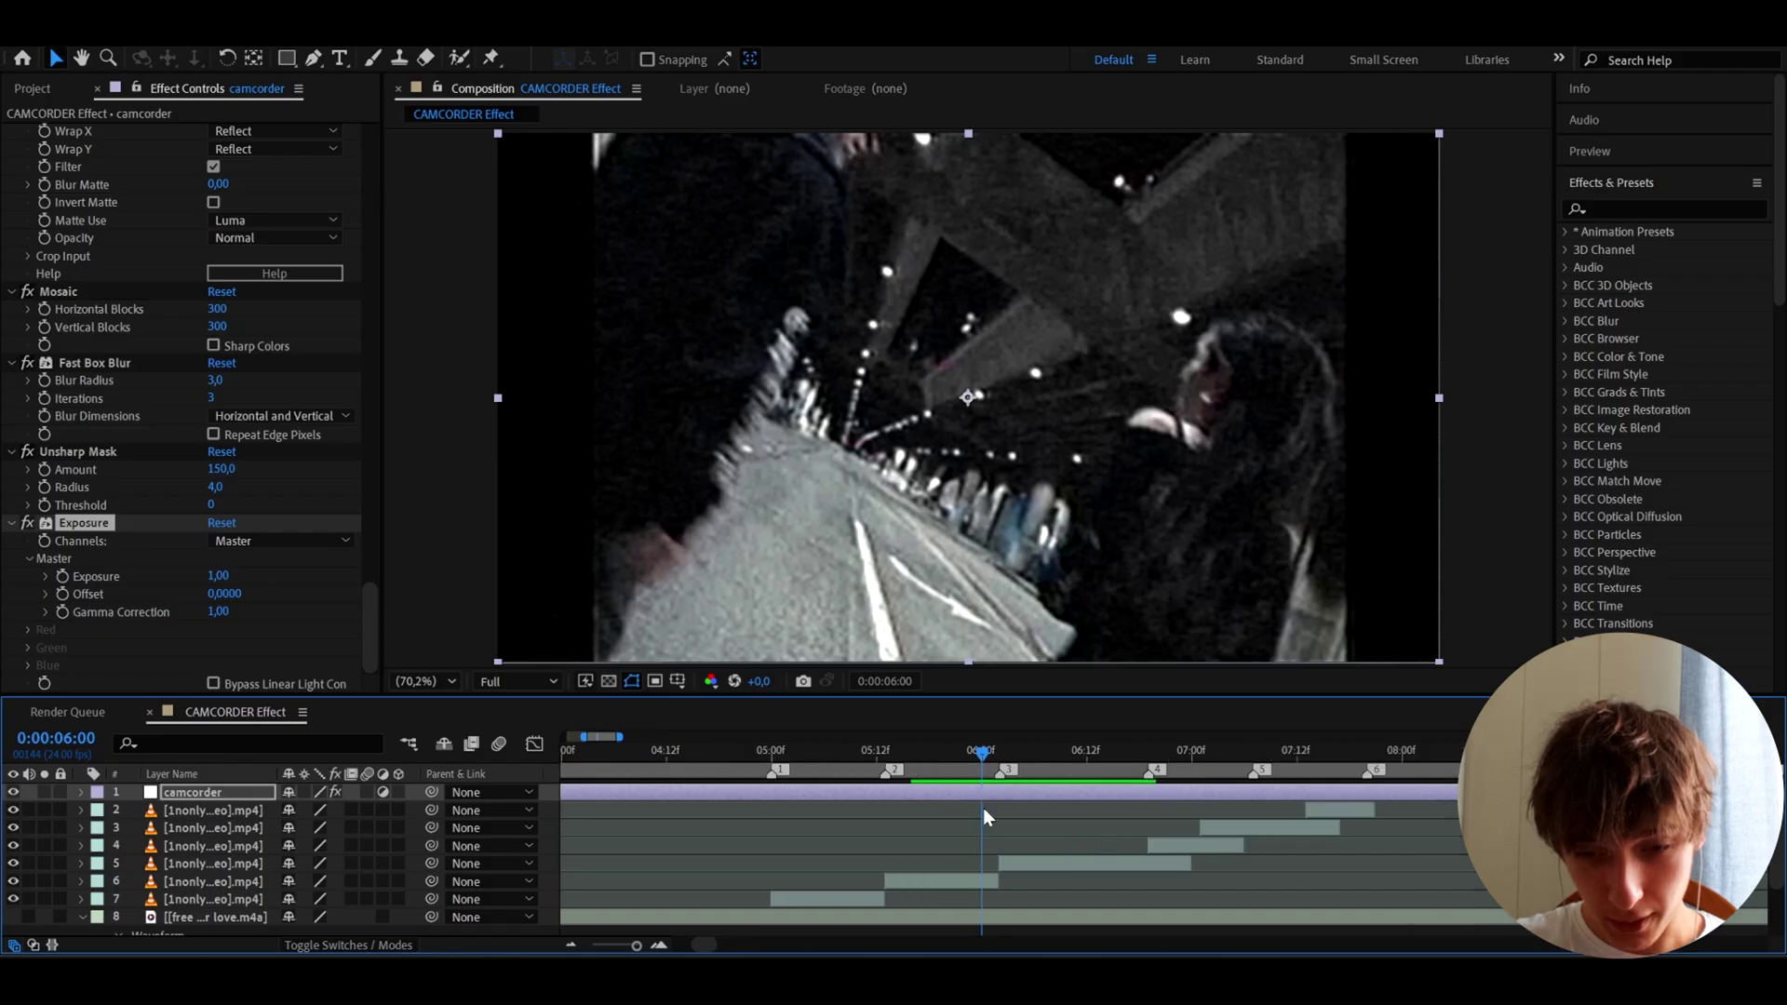
click(996, 757)
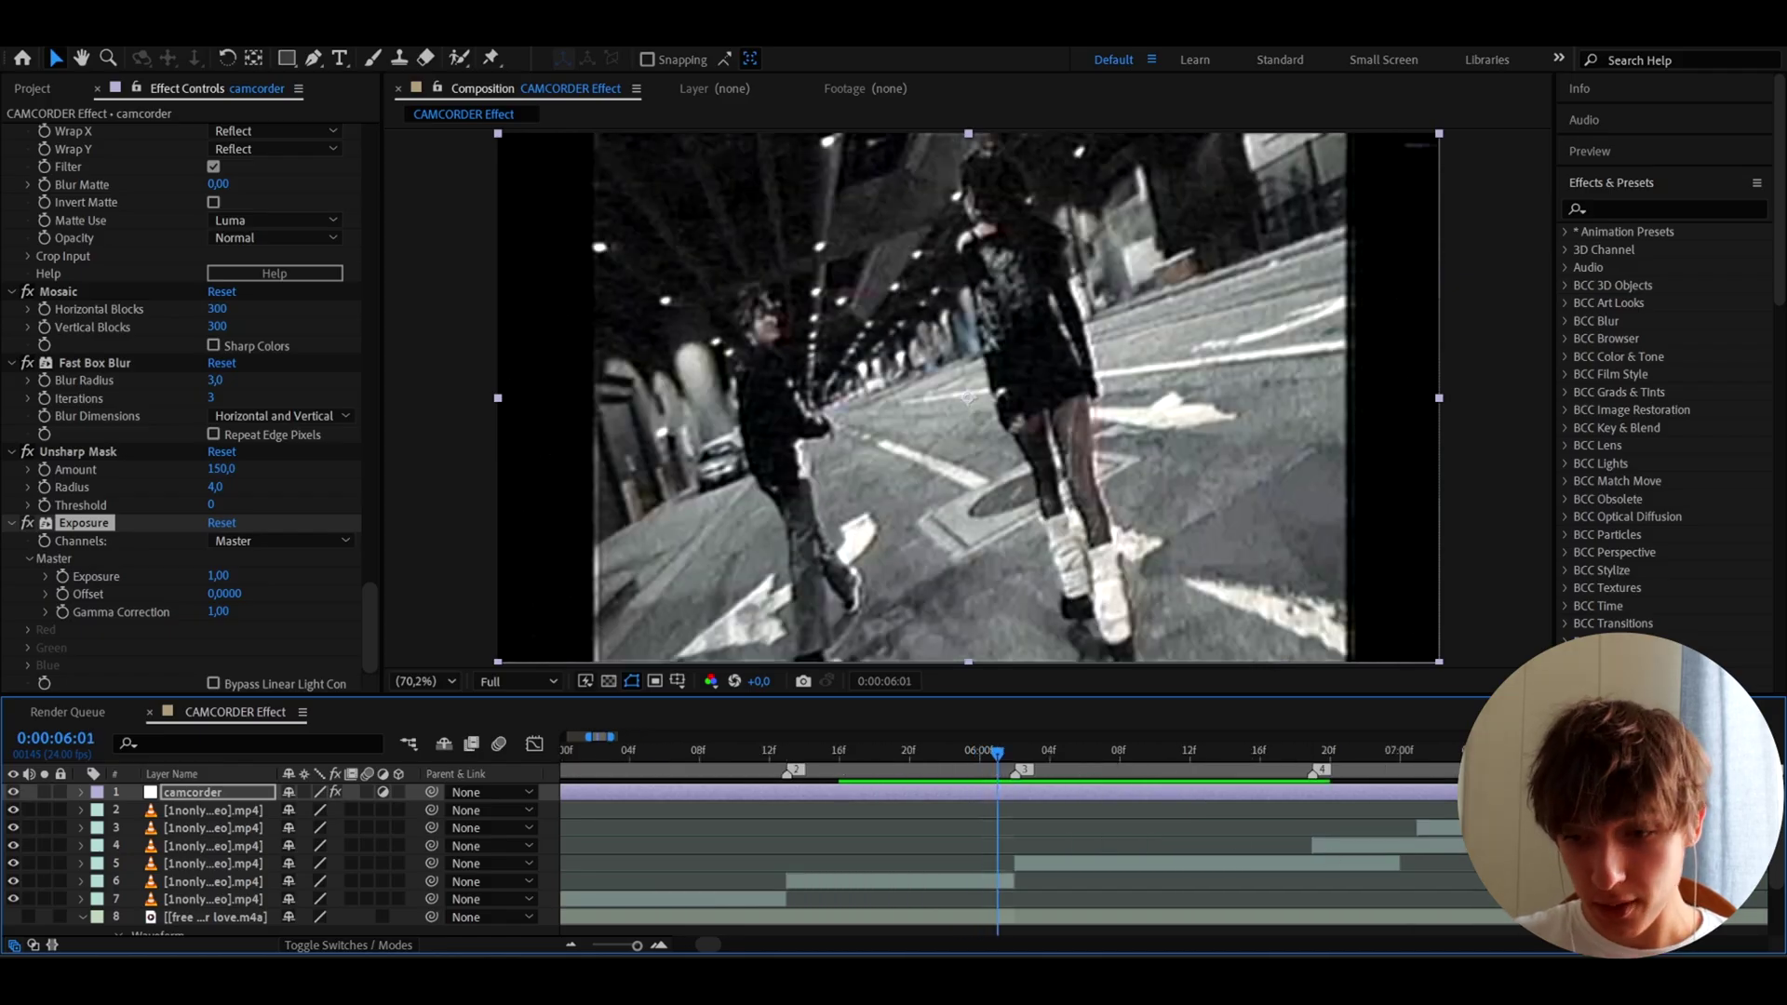
click(213, 809)
- Create a new adjustment layer, split it at the current time and delete the first half
key(ctrl+alt+y)
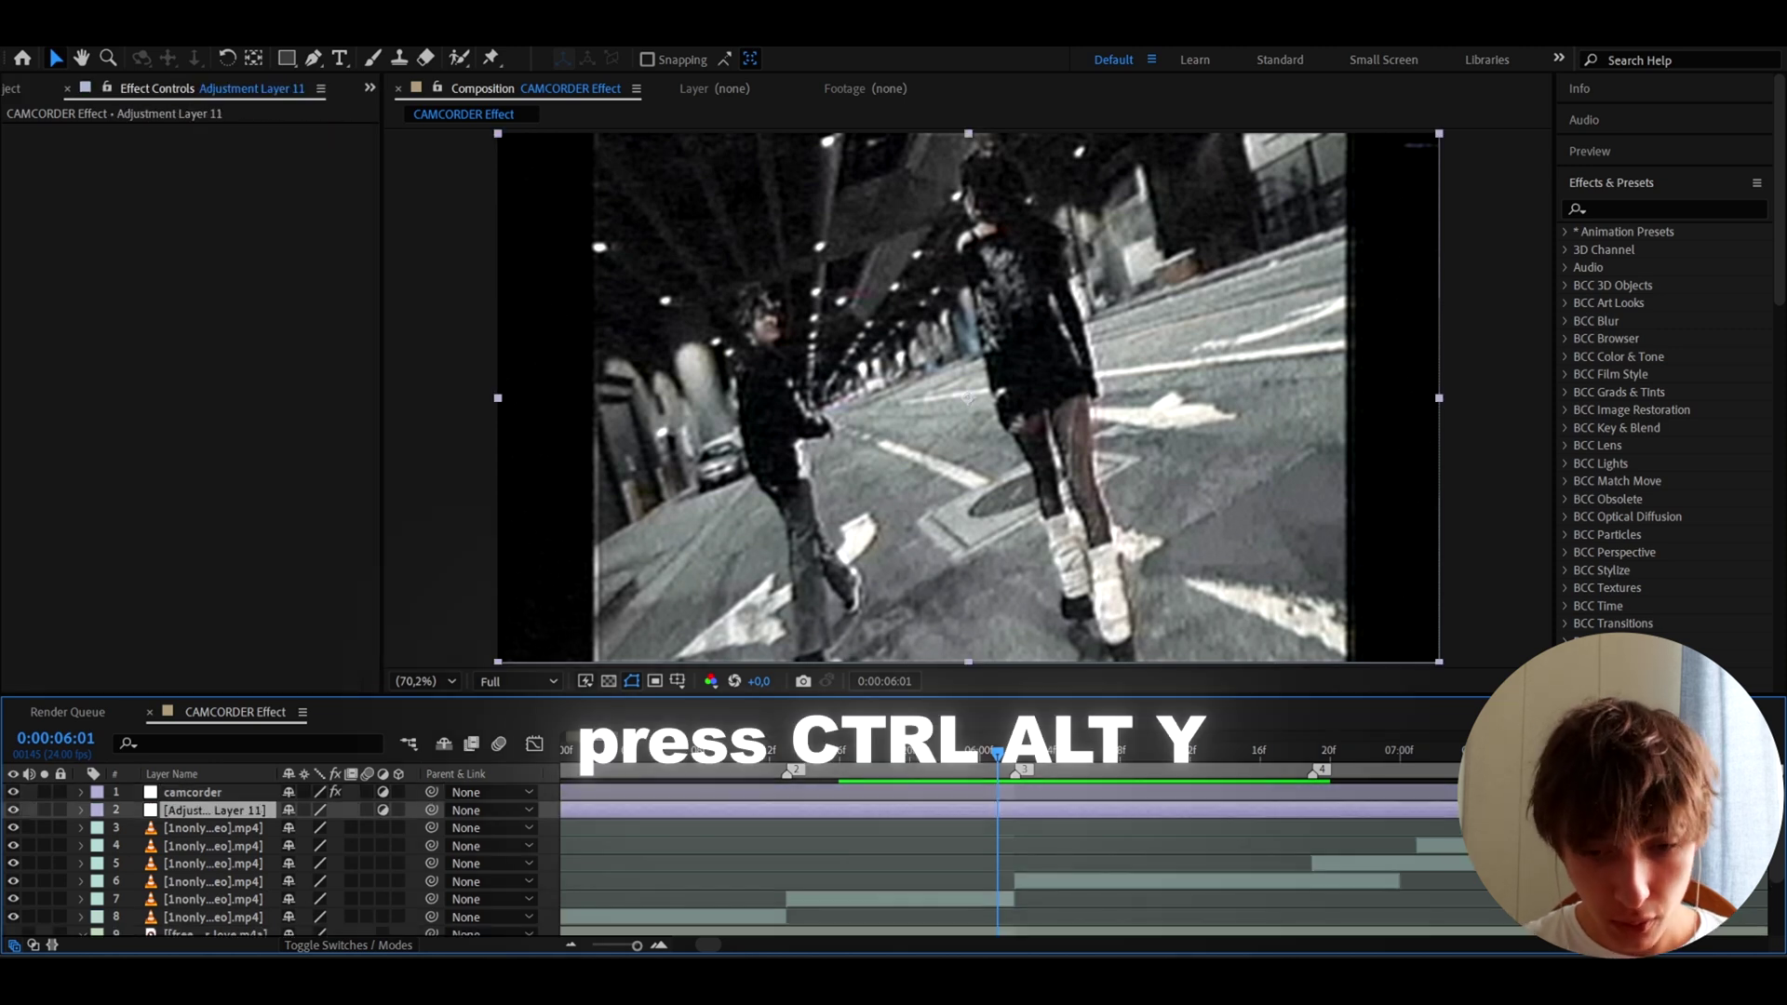
key(ctrl+shift+d)
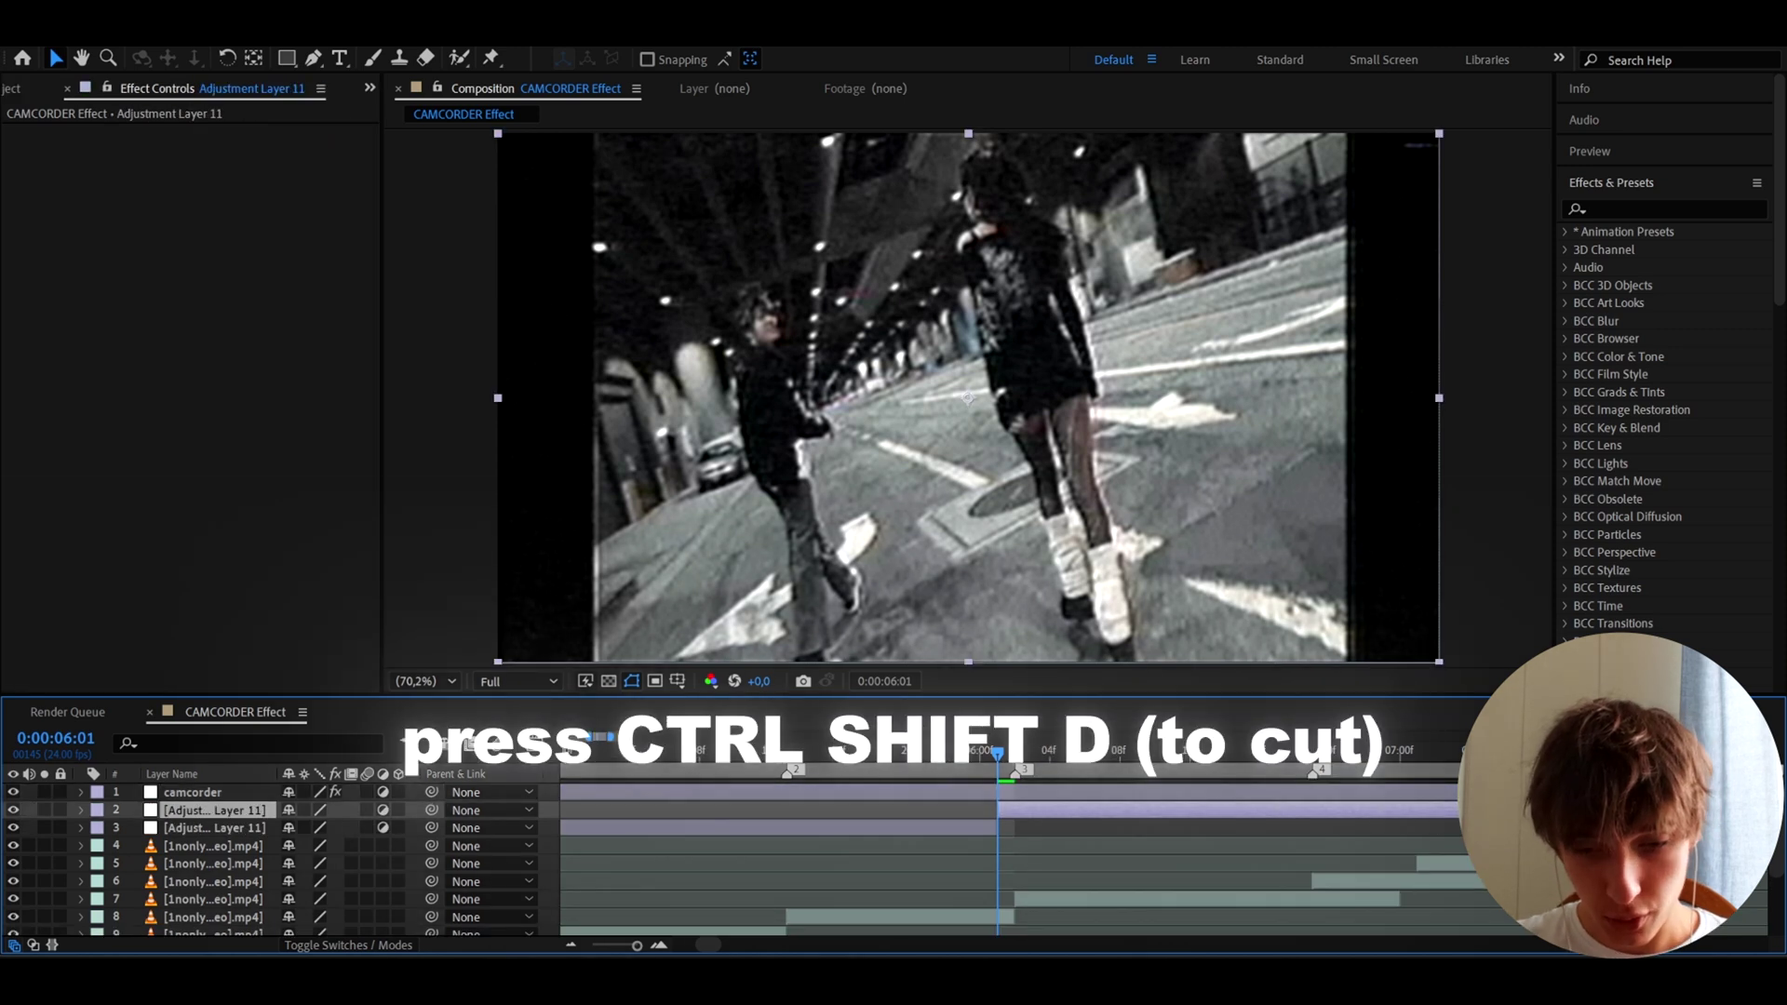
click(968, 827)
key(Delete)
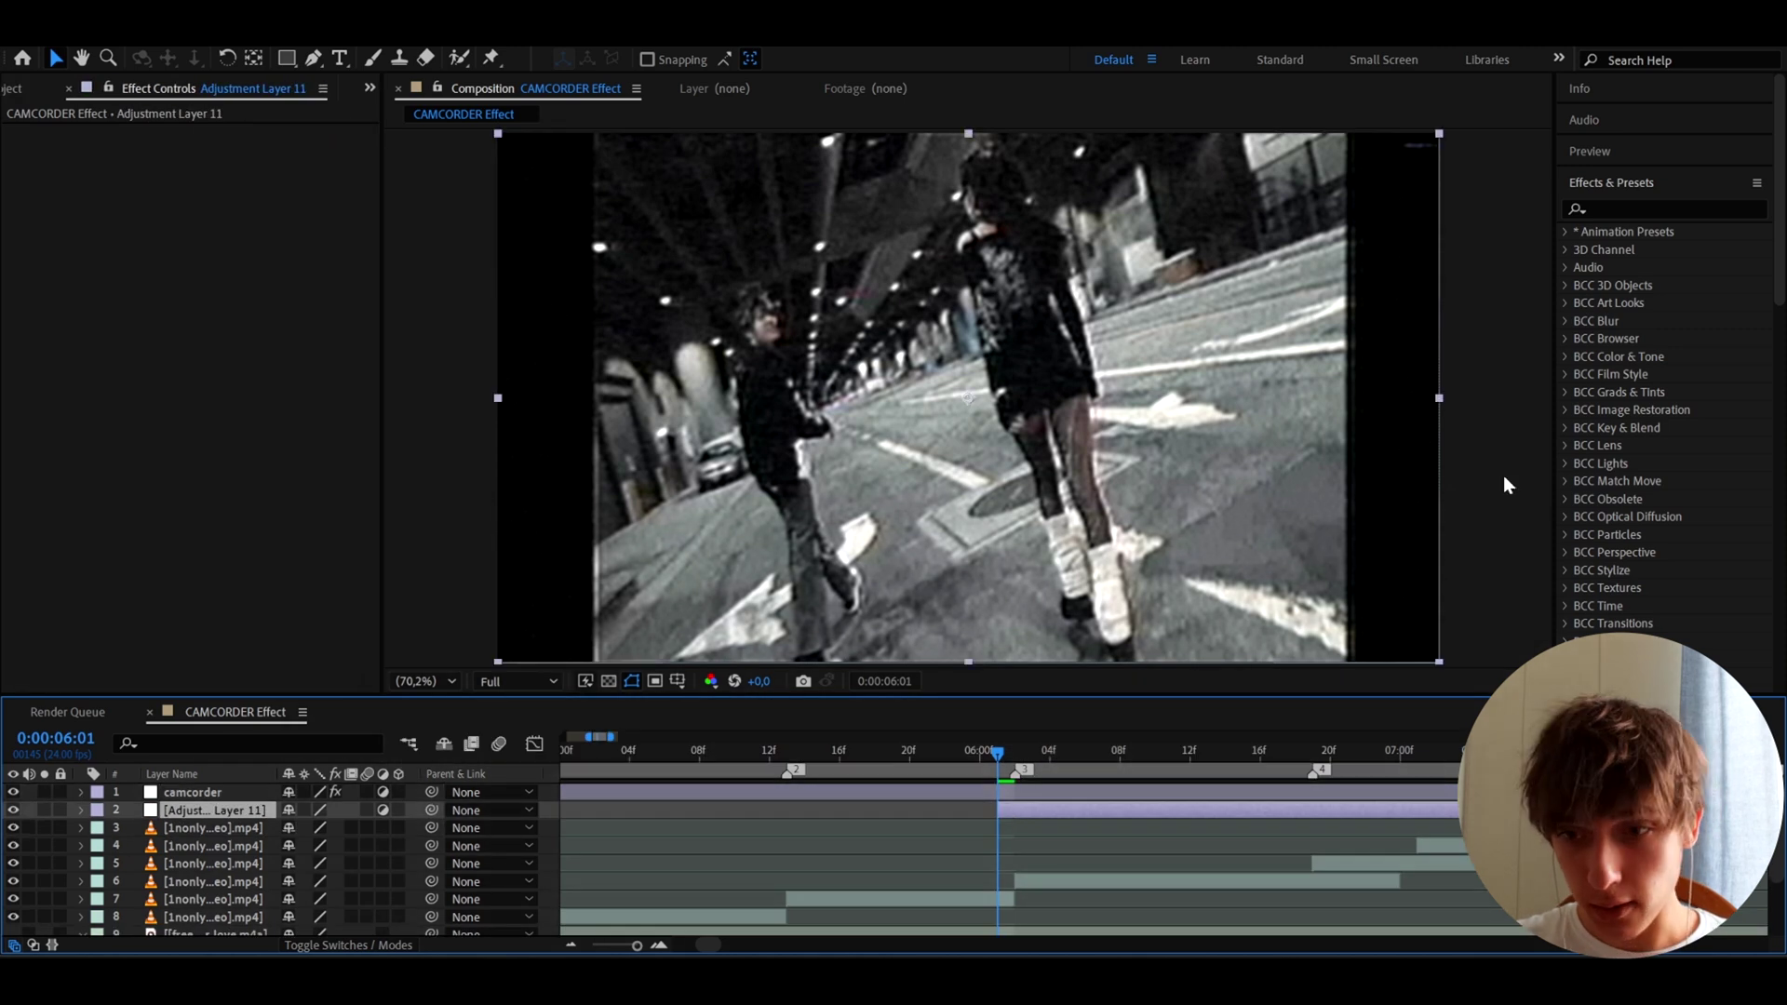
- Apply the Camcorder Tape Glitch preset from User Presets > Glitch Presets 24FPS
click(1565, 232)
click(1584, 269)
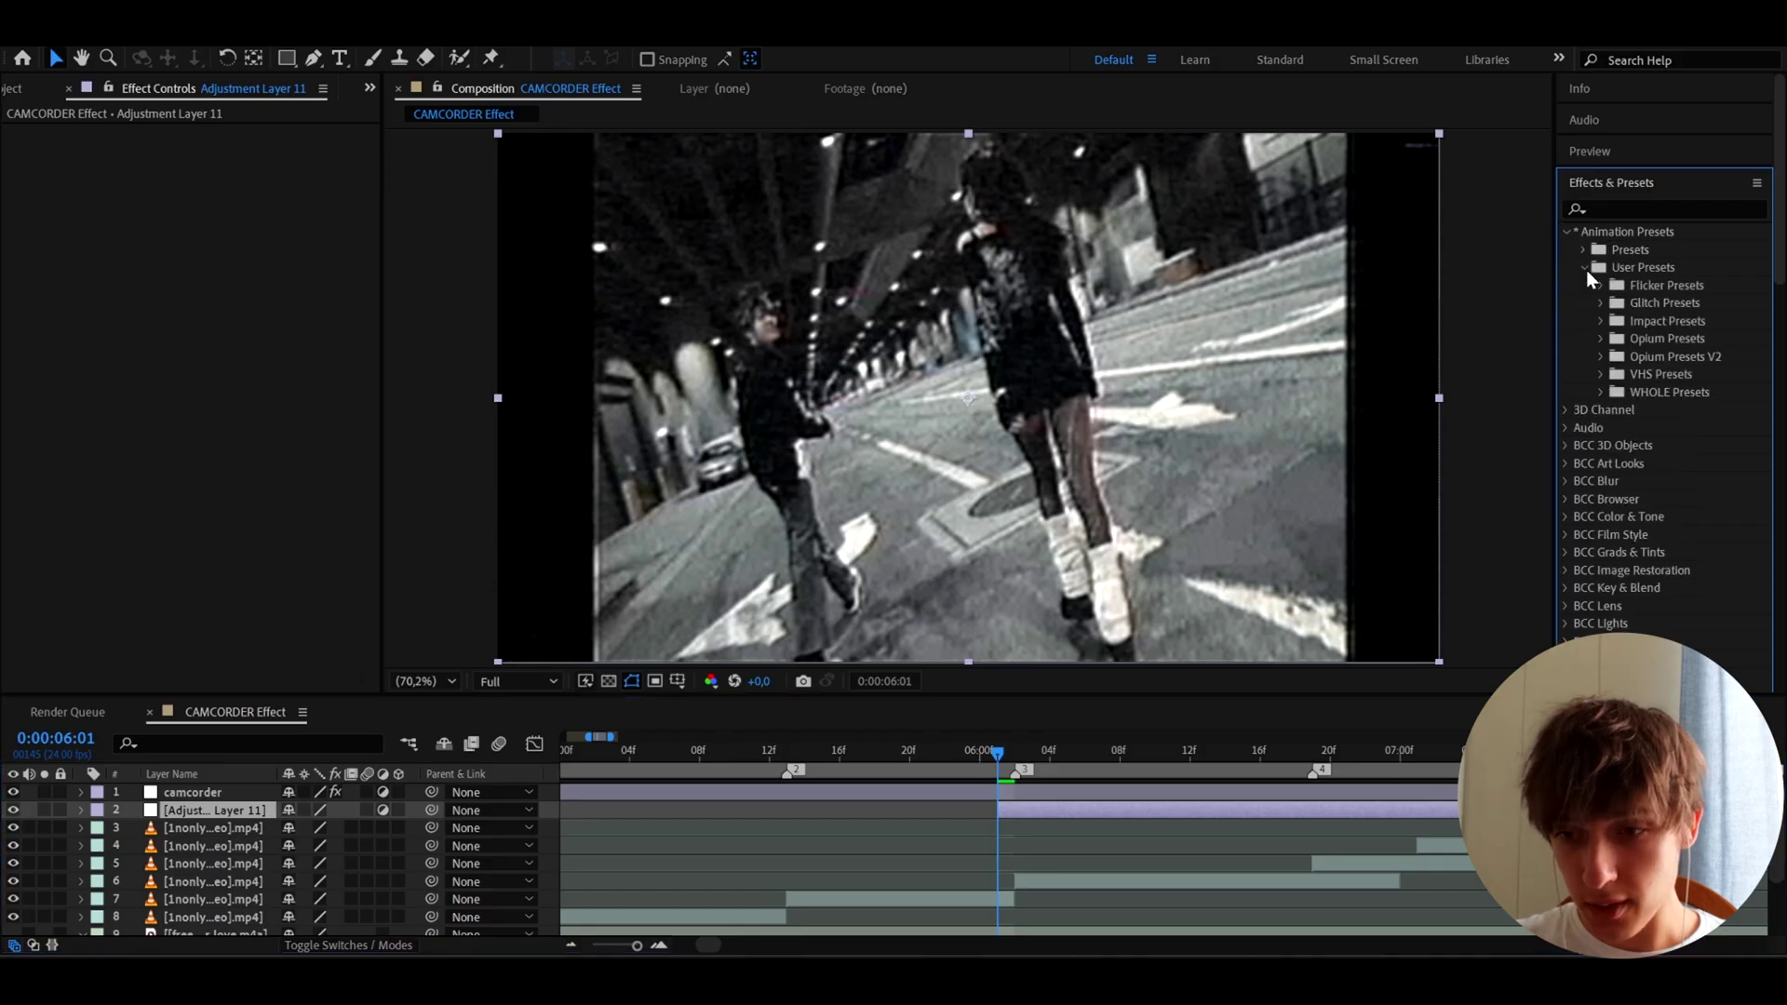
click(1599, 302)
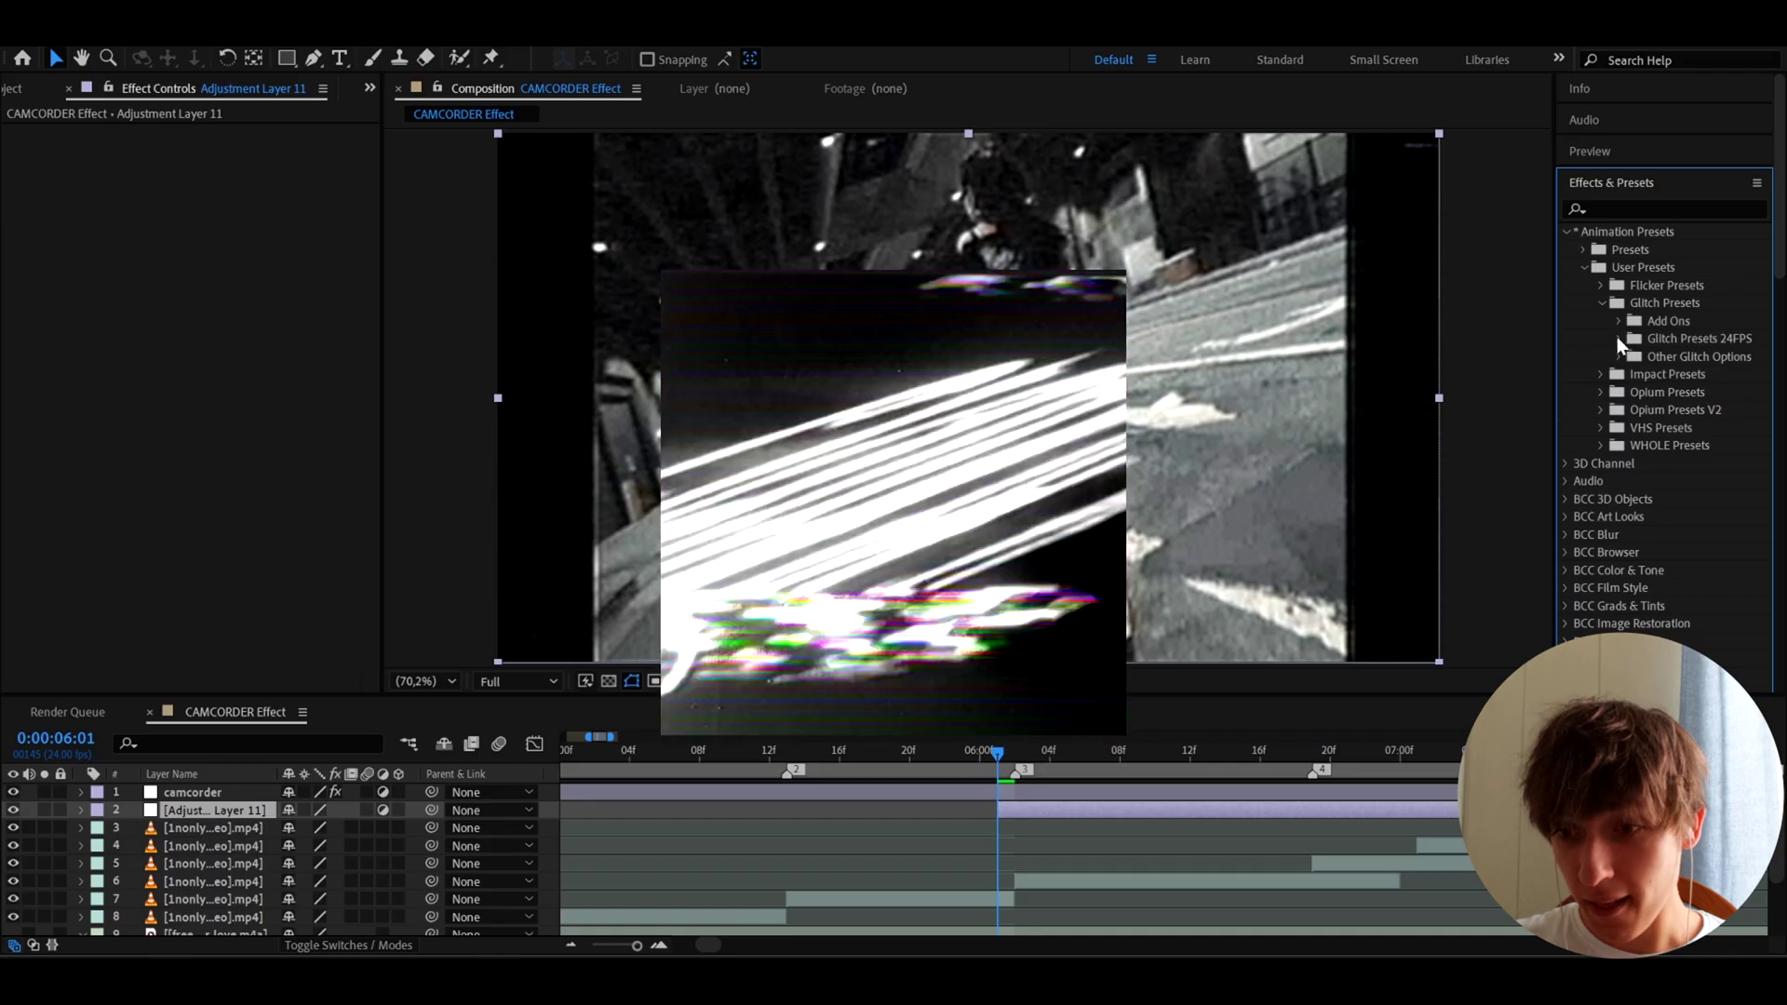
click(1616, 339)
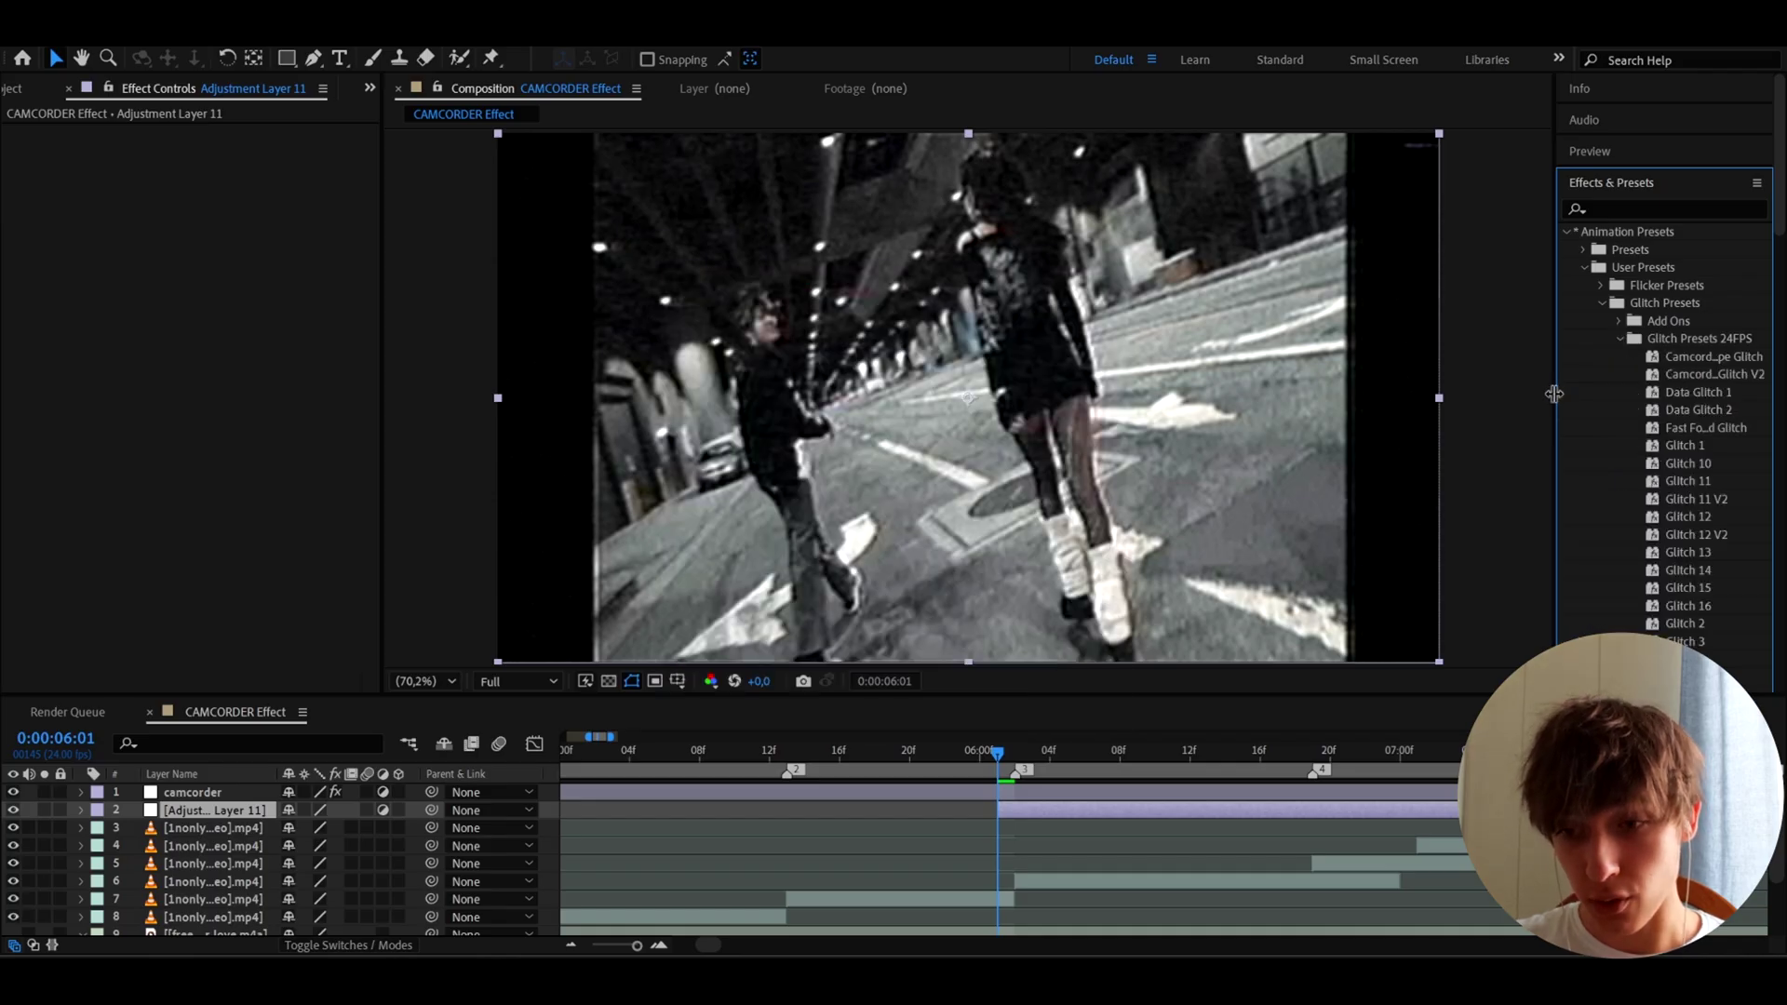
drag(1558, 389, 1487, 414)
scroll(1588, 493, down, 3)
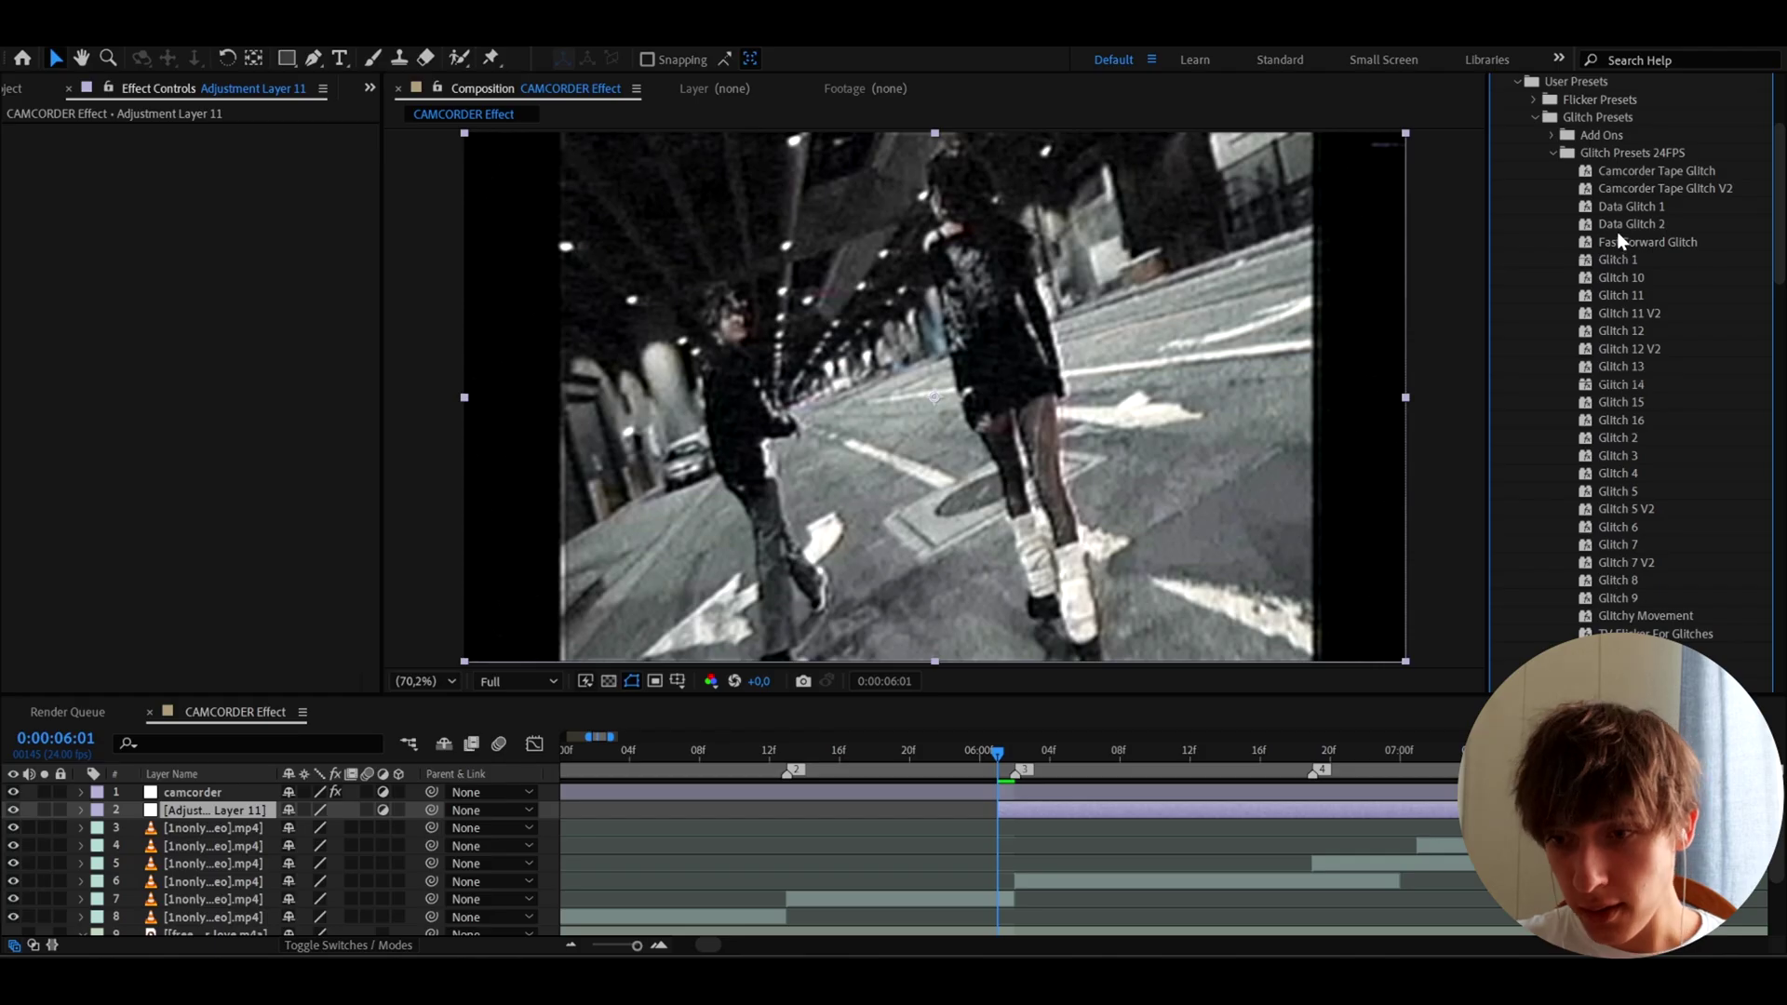
double_click(1620, 172)
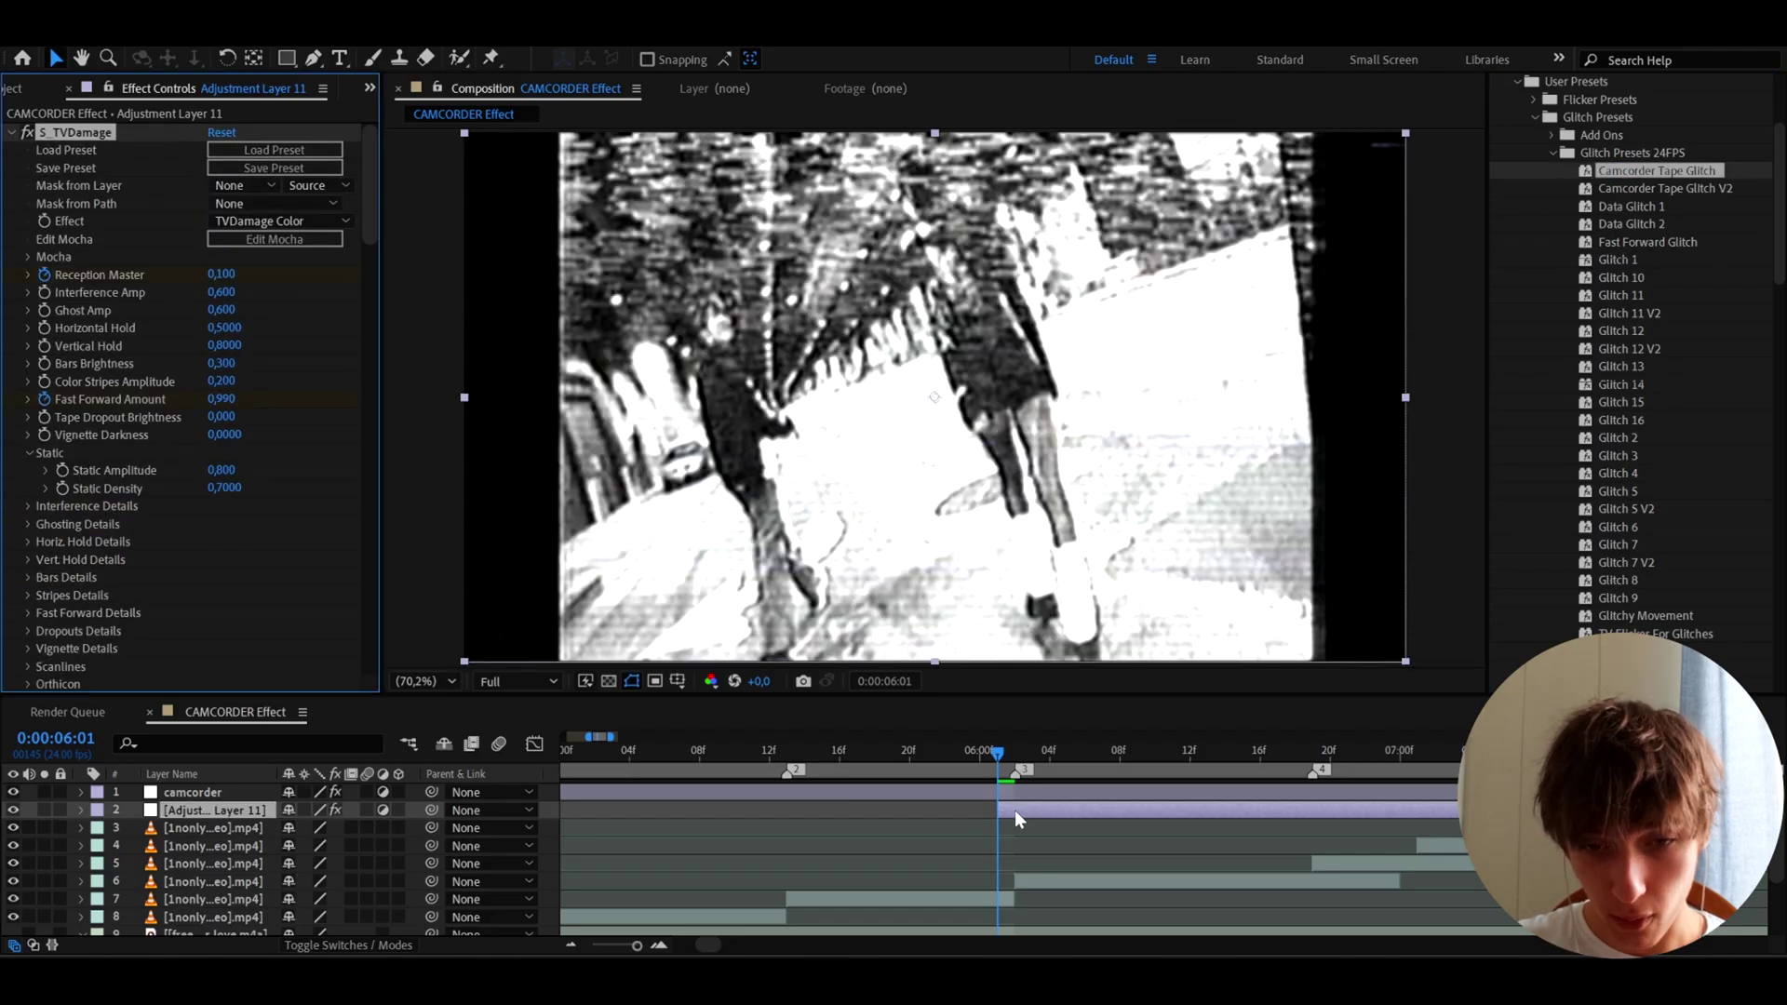
- Stop the preview and scrub through the tape-glitch section to review it
click(1014, 814)
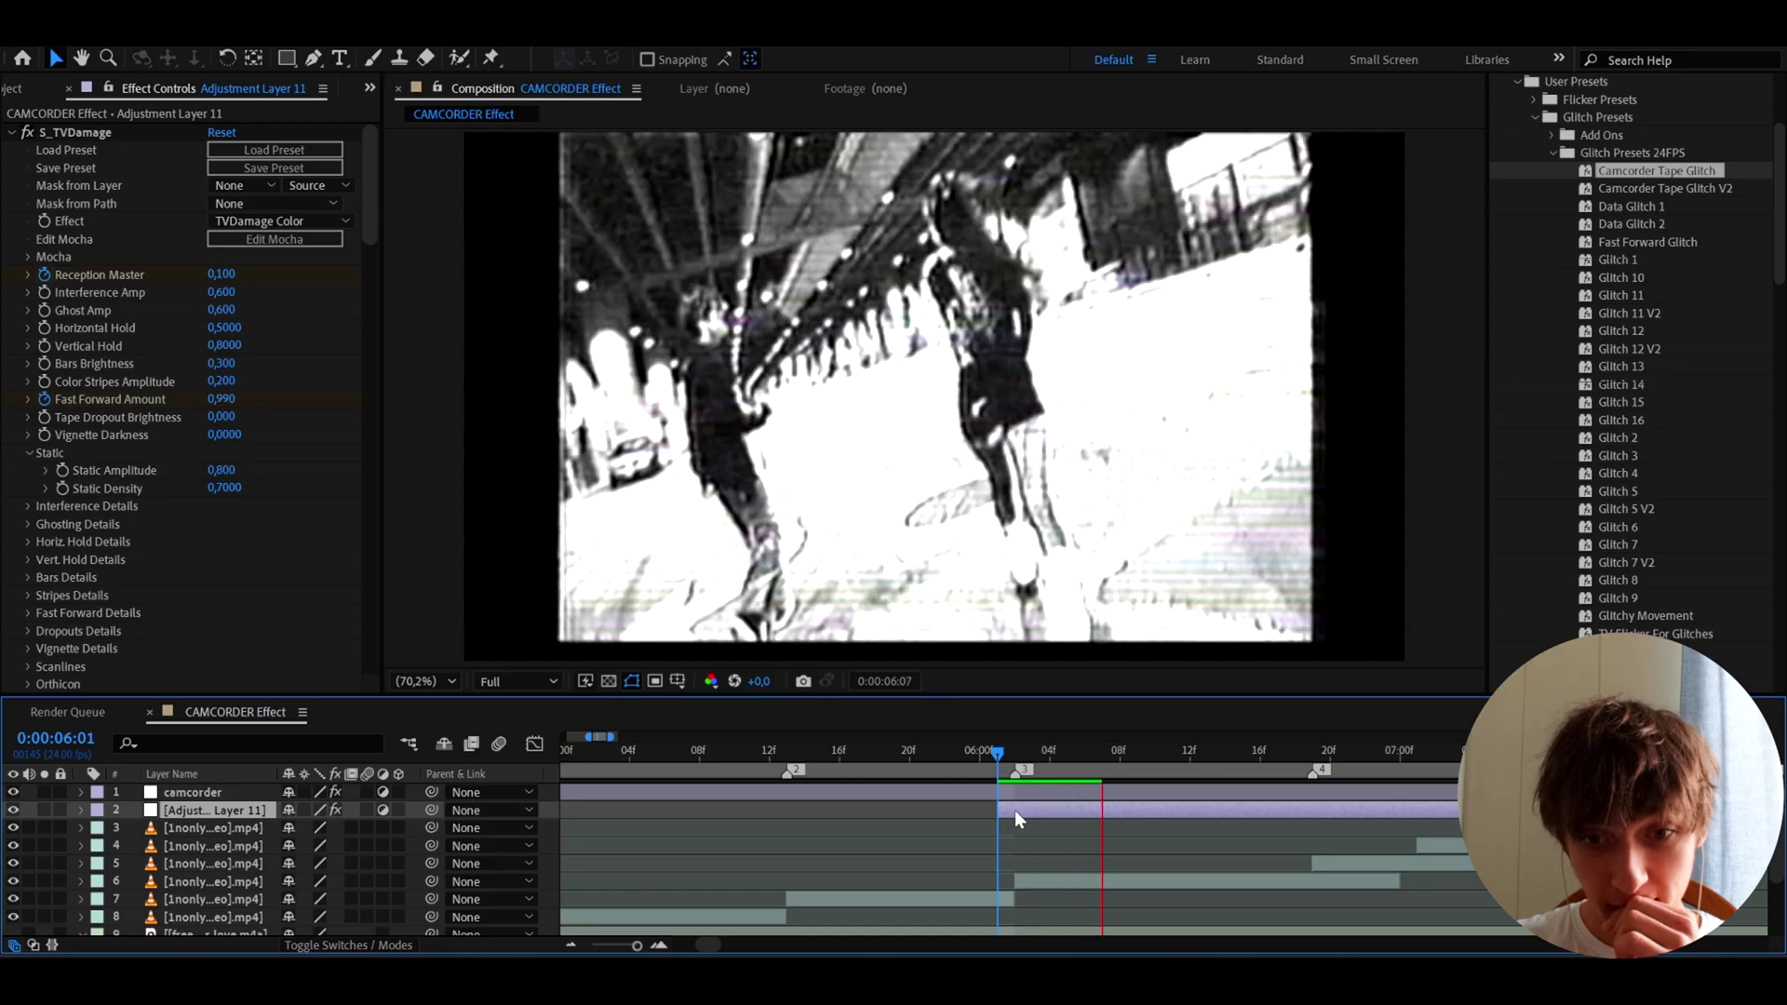
key(space)
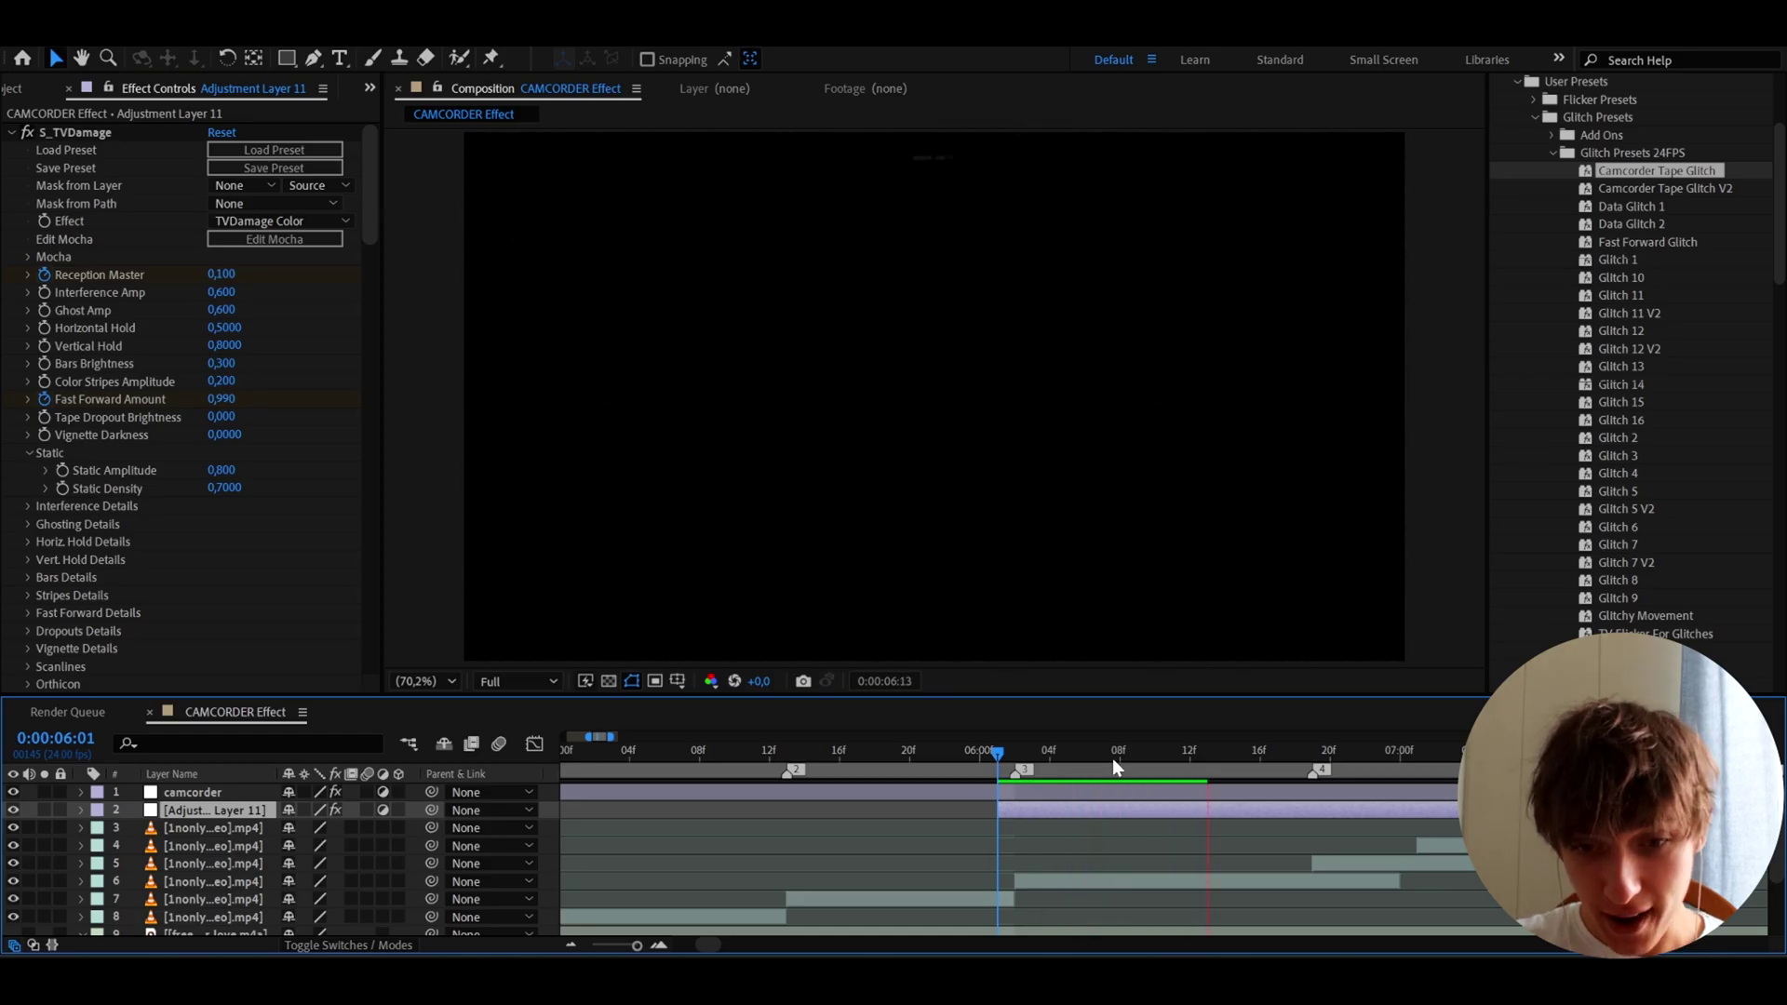
drag(998, 765, 1163, 756)
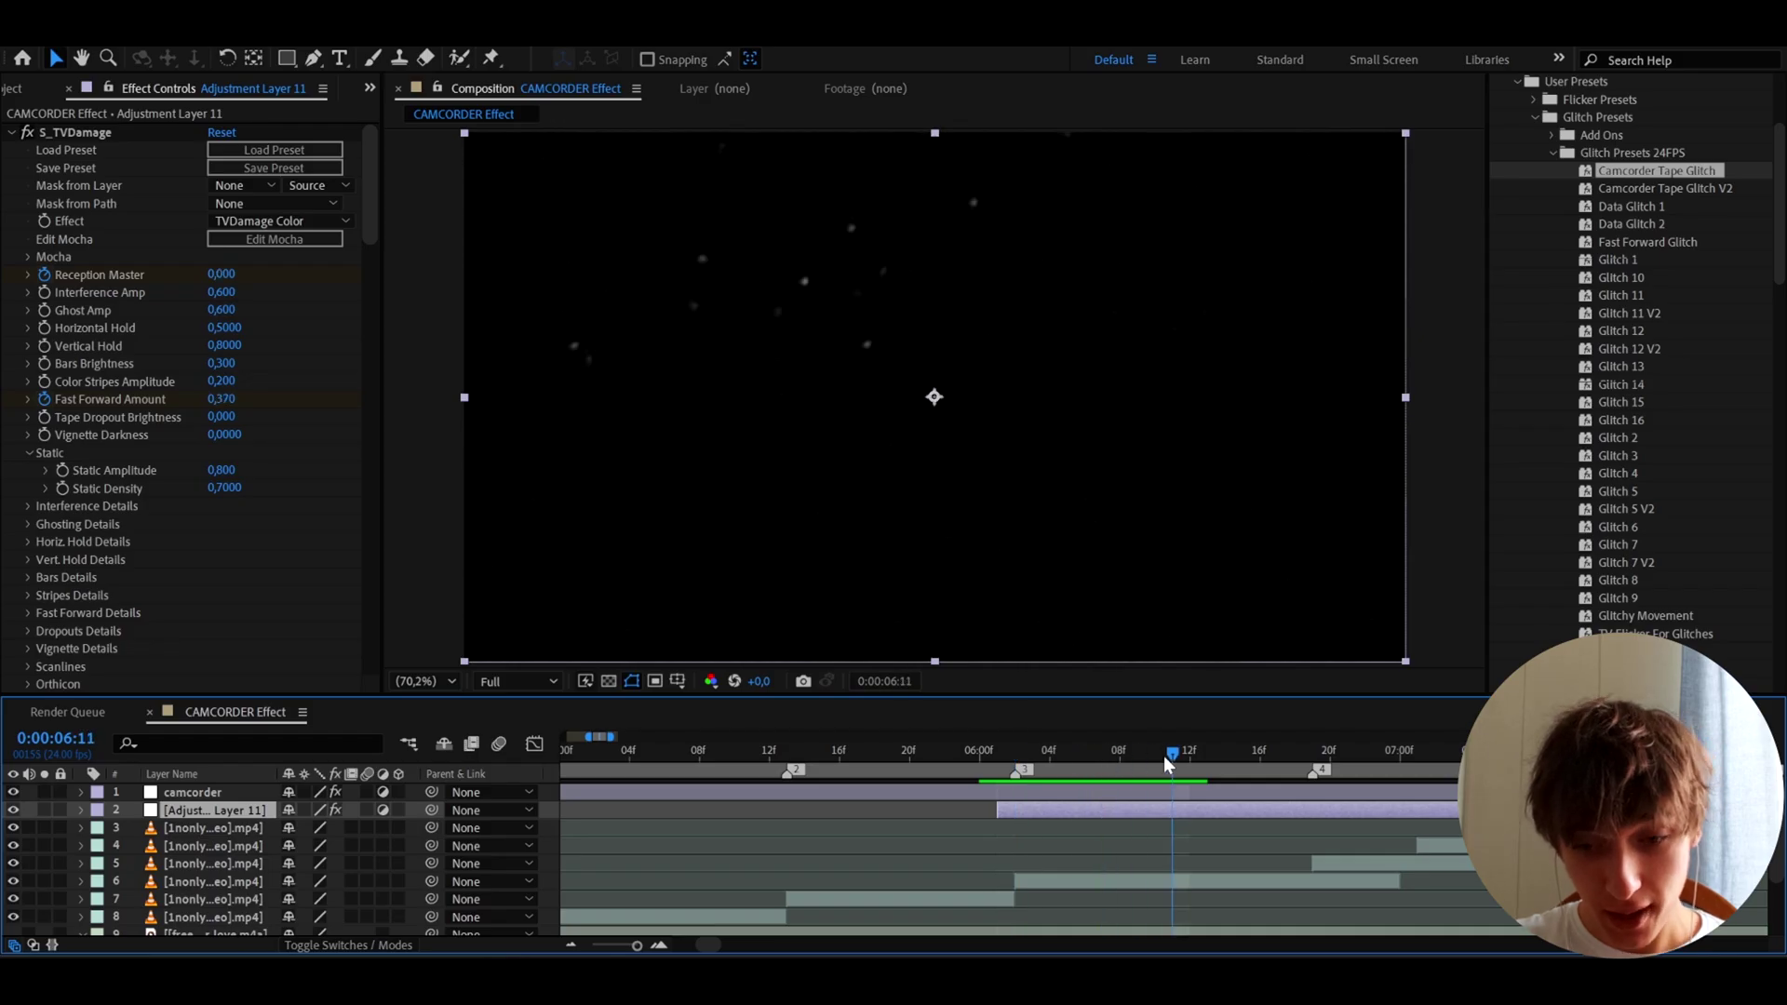
- Trim the tape-glitch layer's out point to 0:00:06:18, preview it, and select the camcorder layer
key(u)
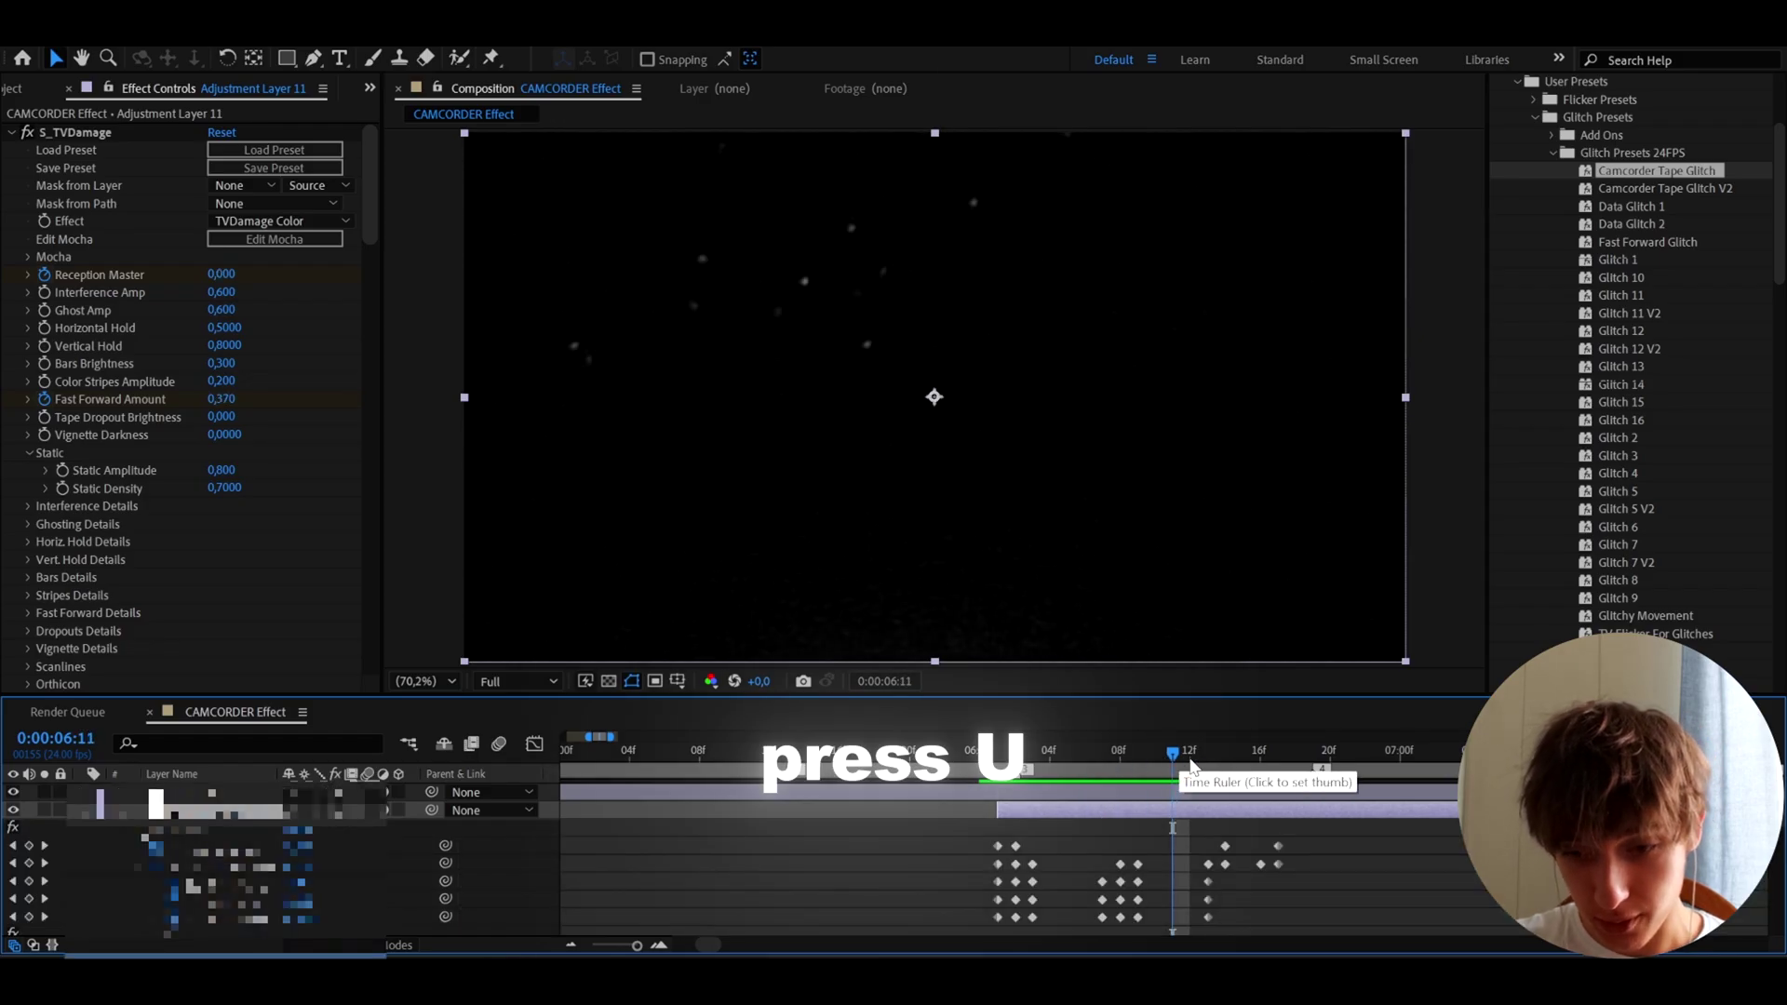
click(1290, 761)
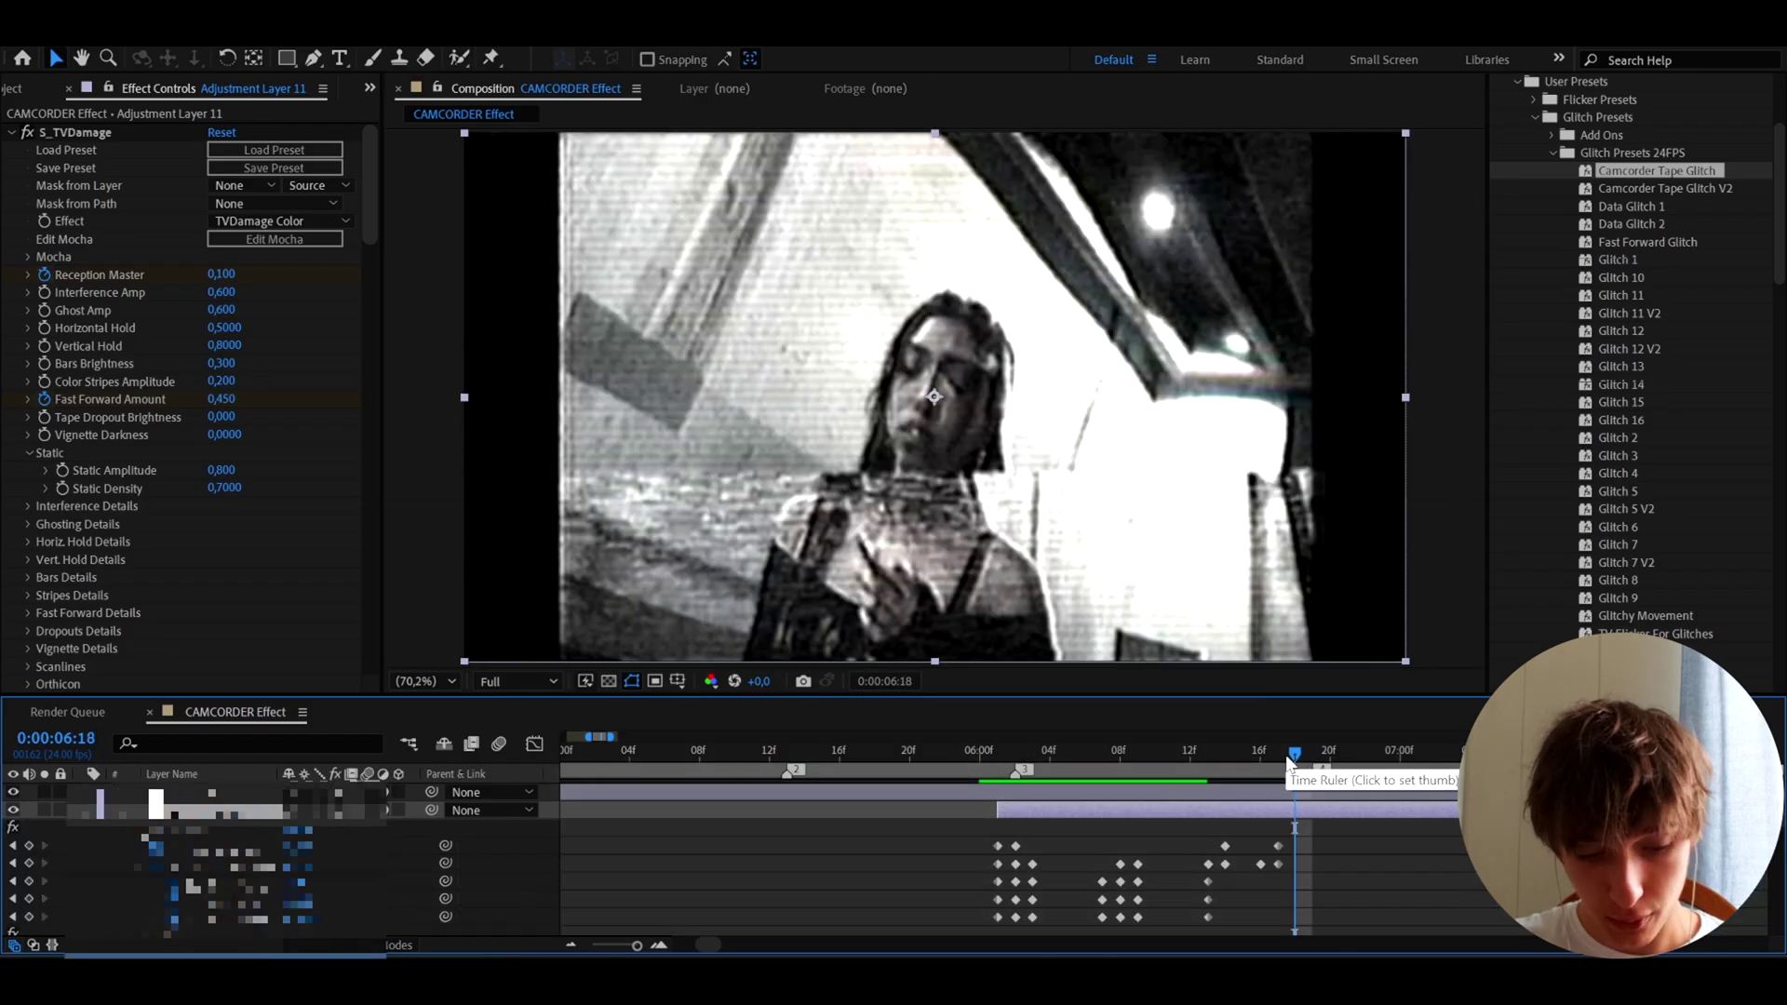
key(alt+bracketright)
click(1010, 780)
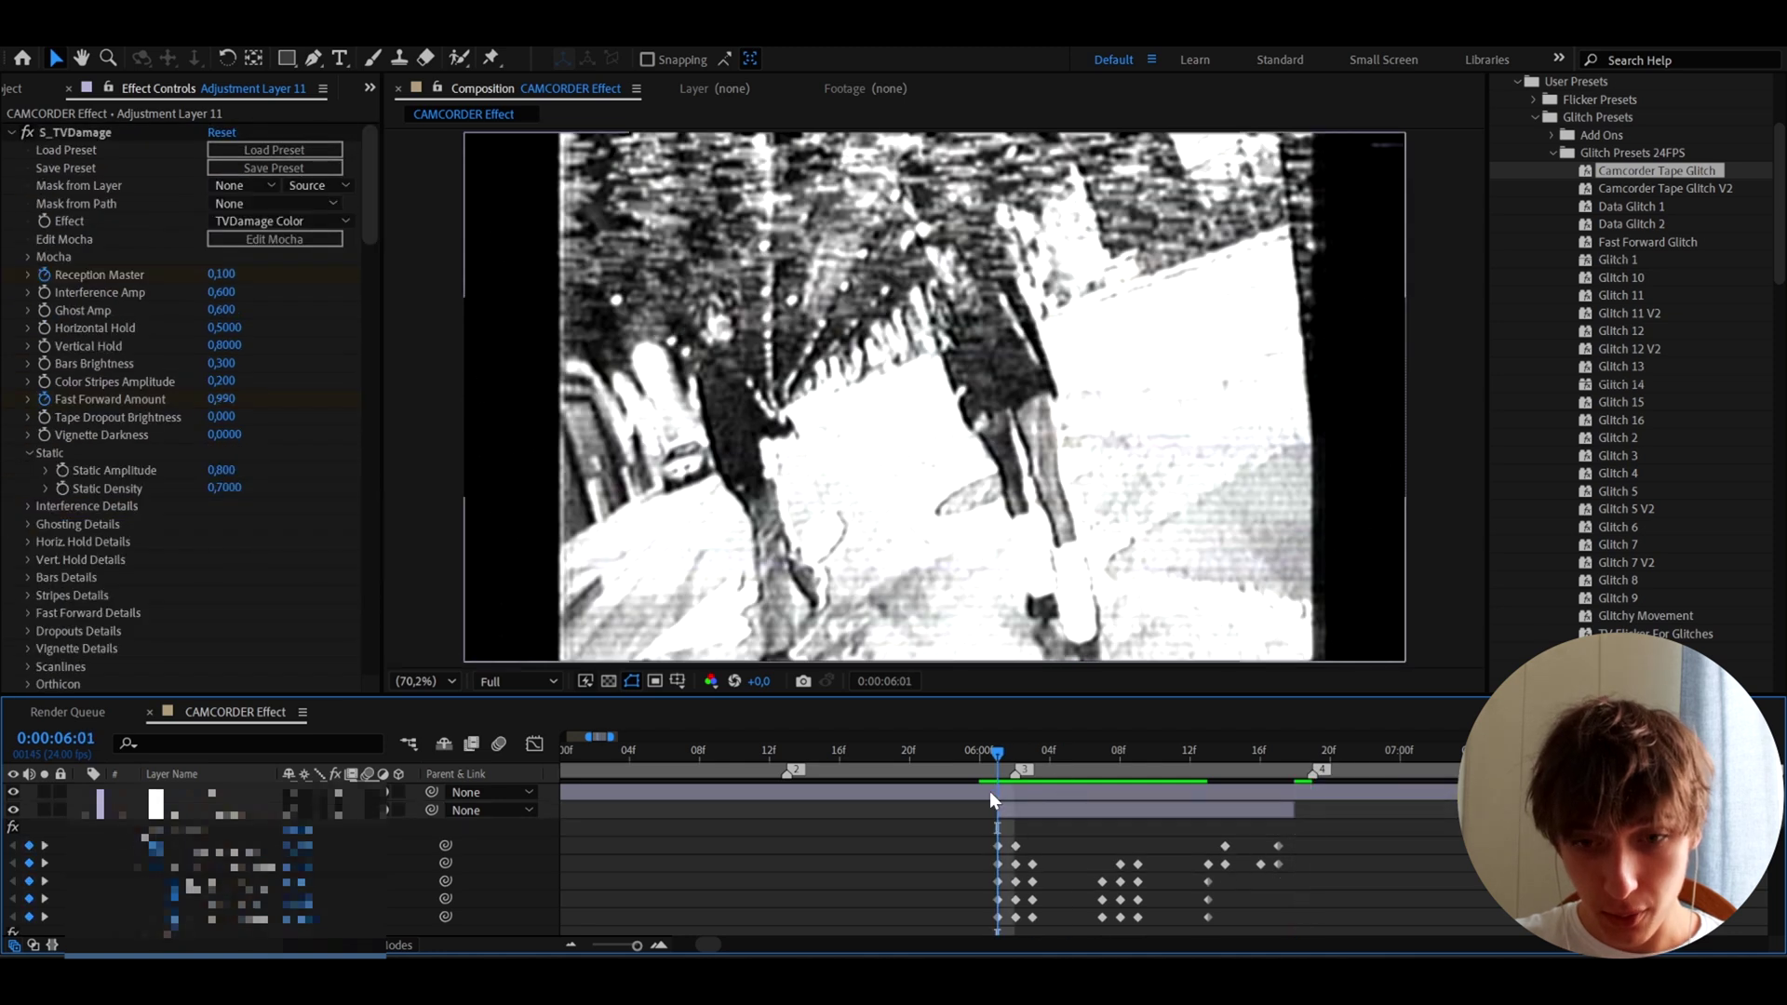
key(space)
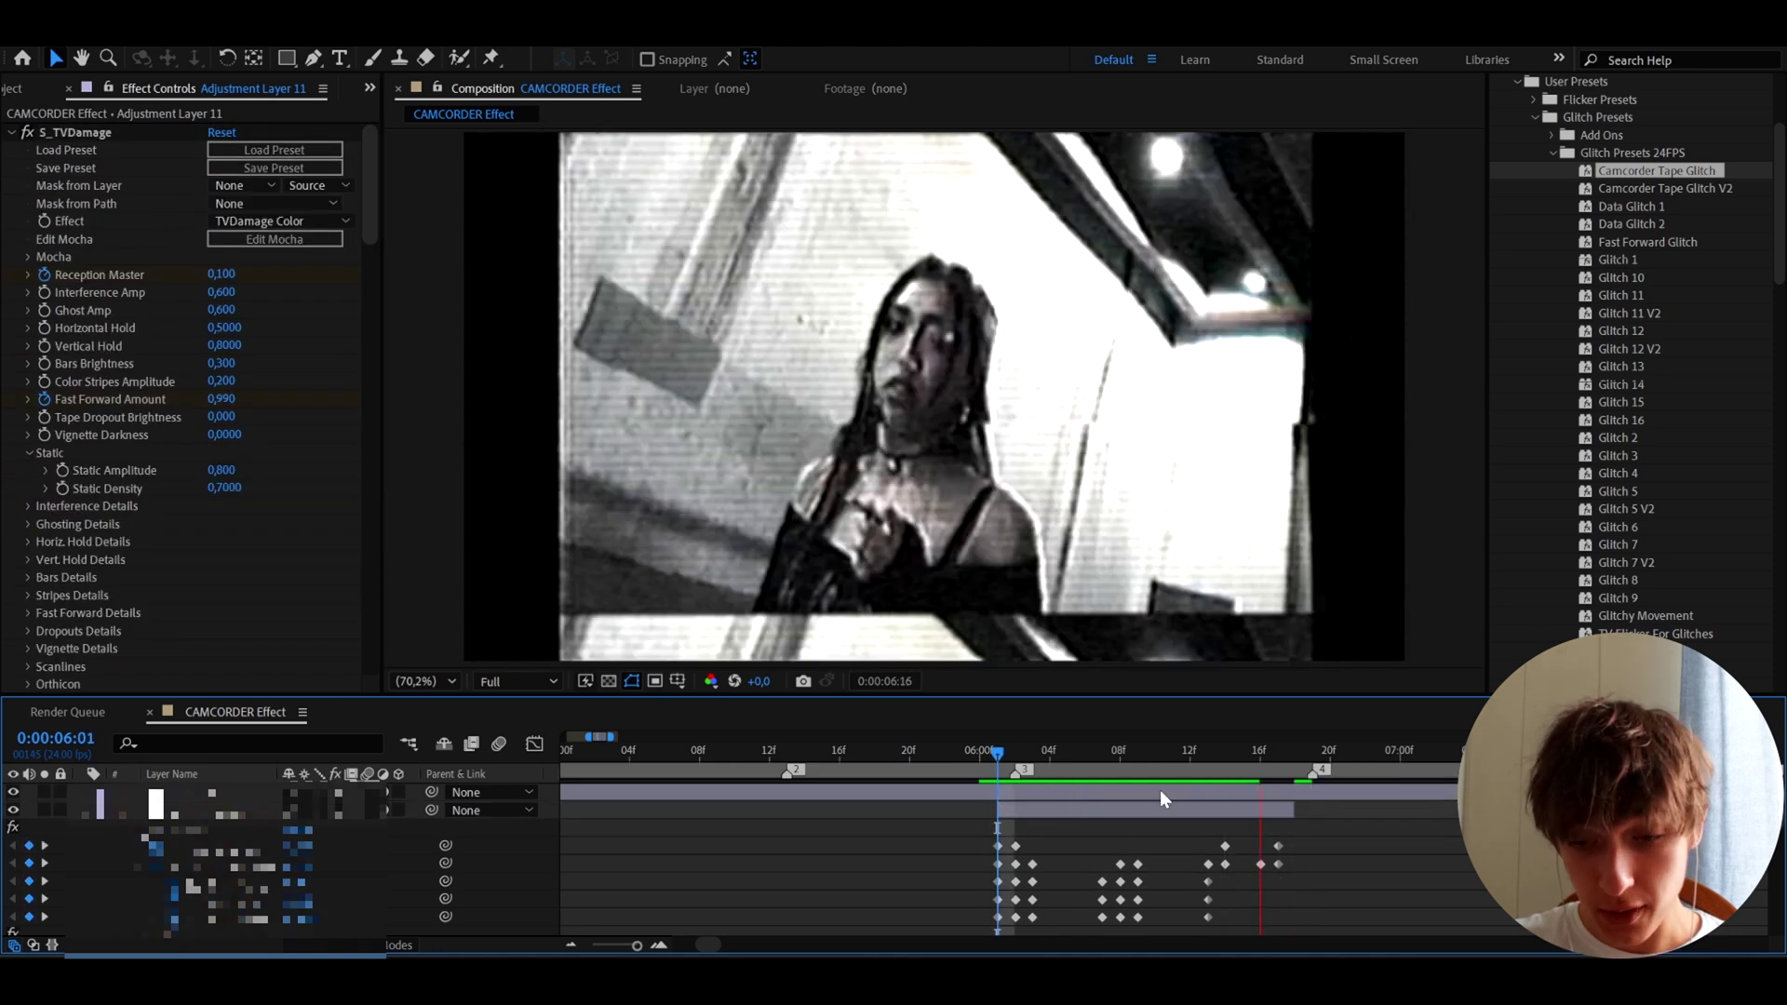
click(1269, 795)
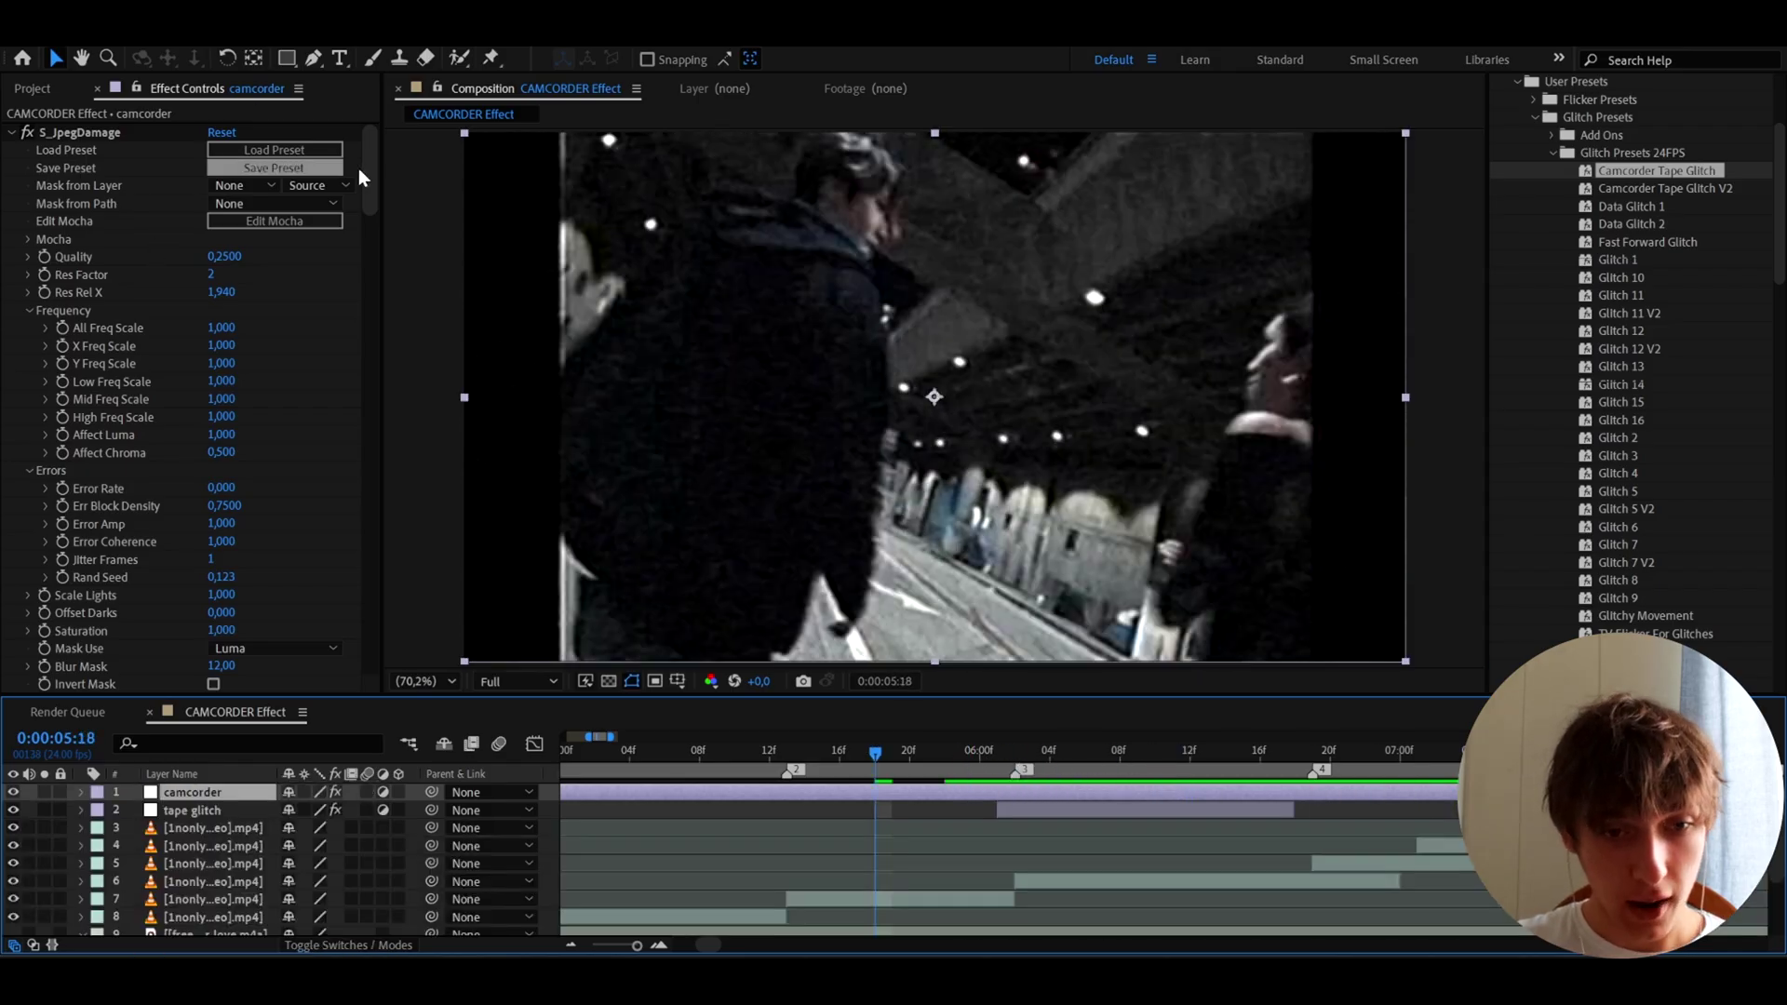
- Apply S_Flicker to the camcorder layer and set its Amplitude to 0.15
drag(369, 172, 381, 717)
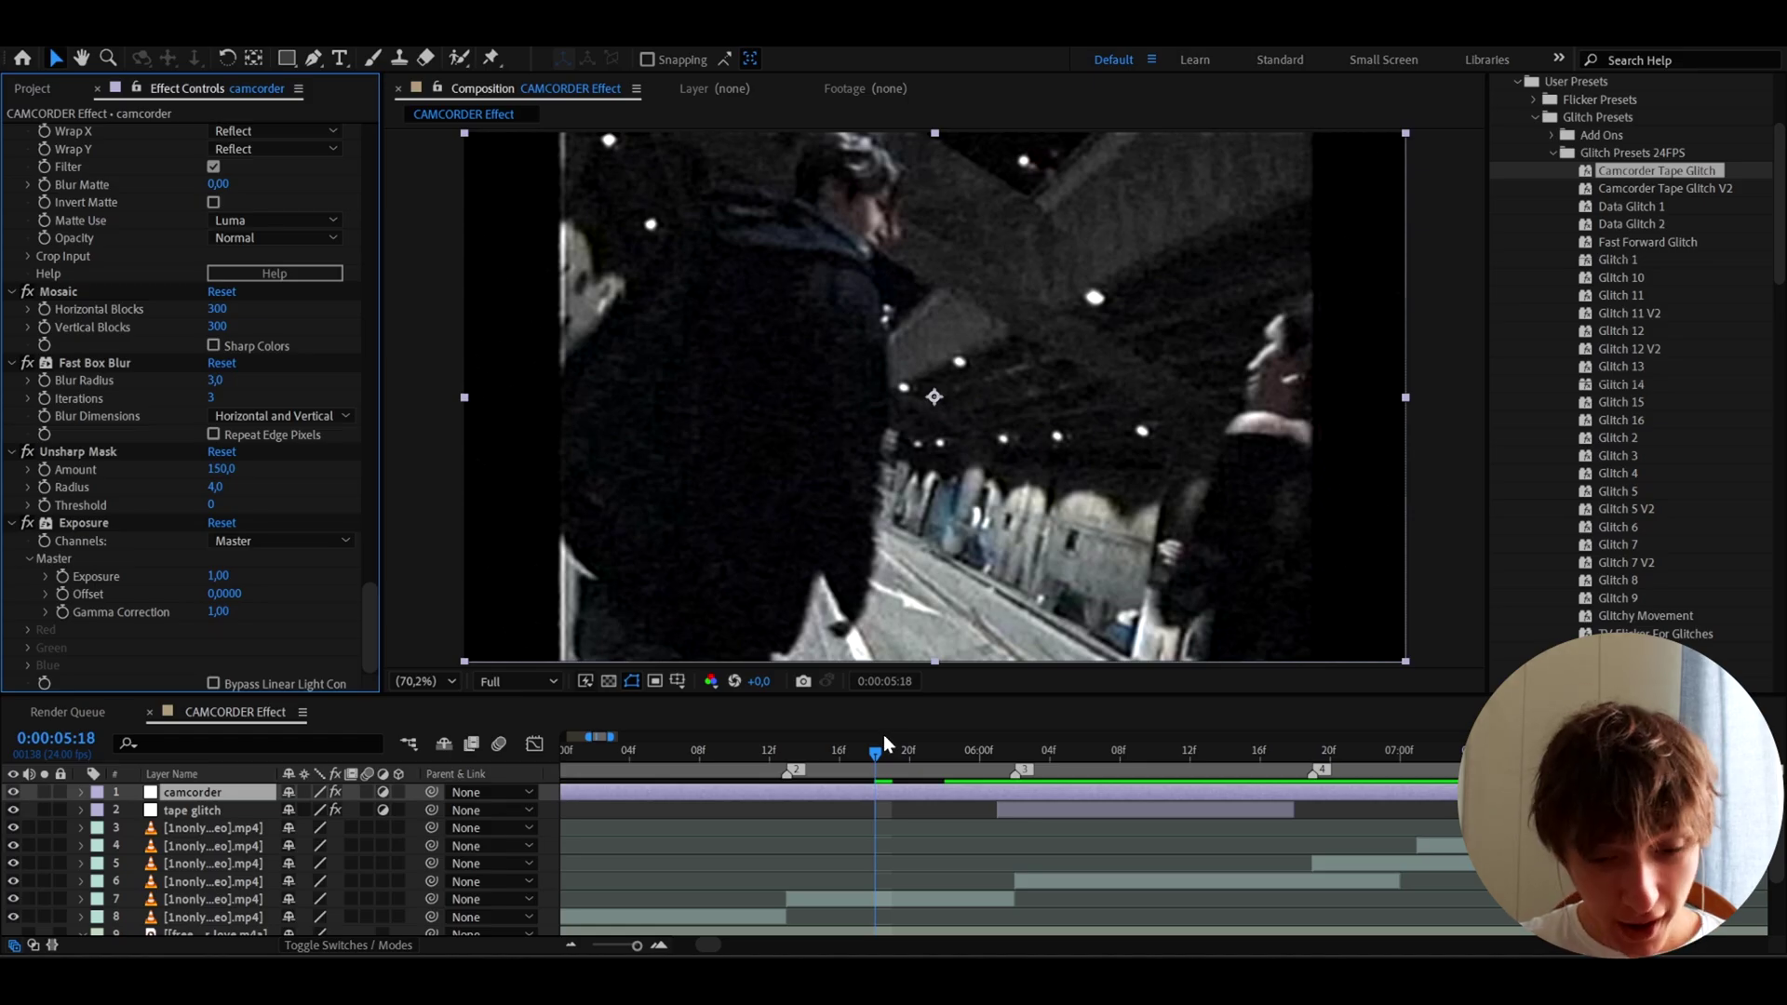
key(ctrl+space)
text(s_flicker)
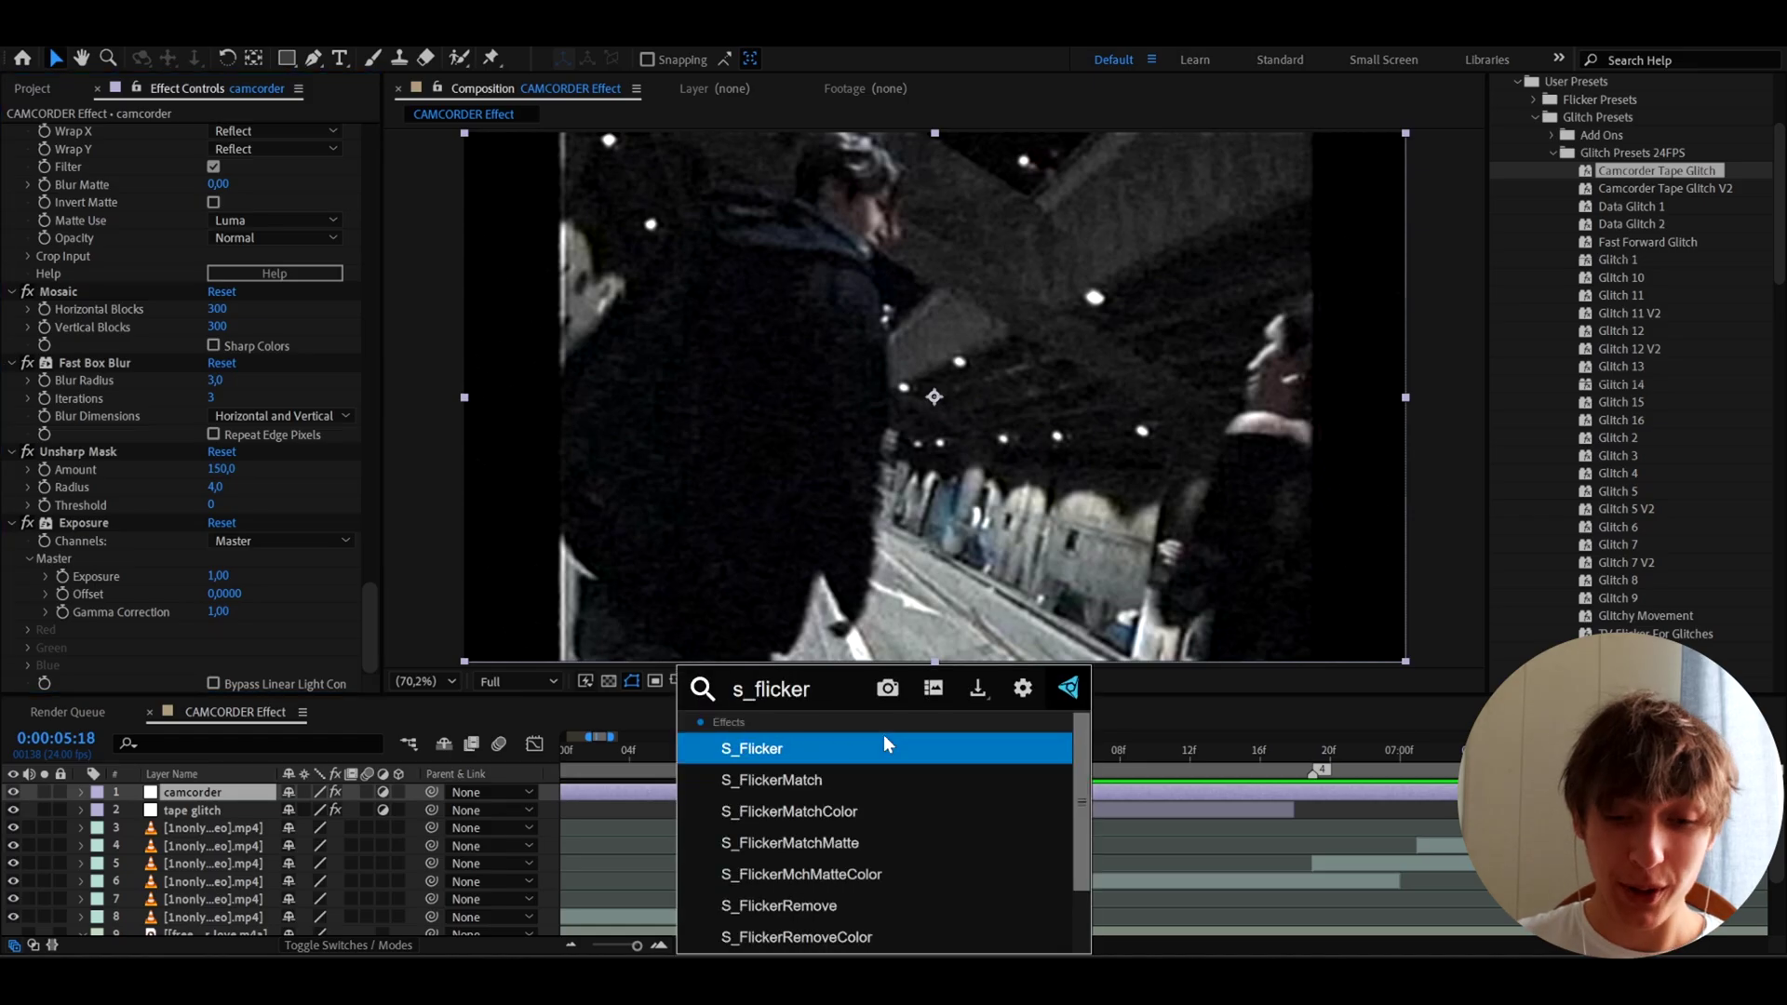
key(Return)
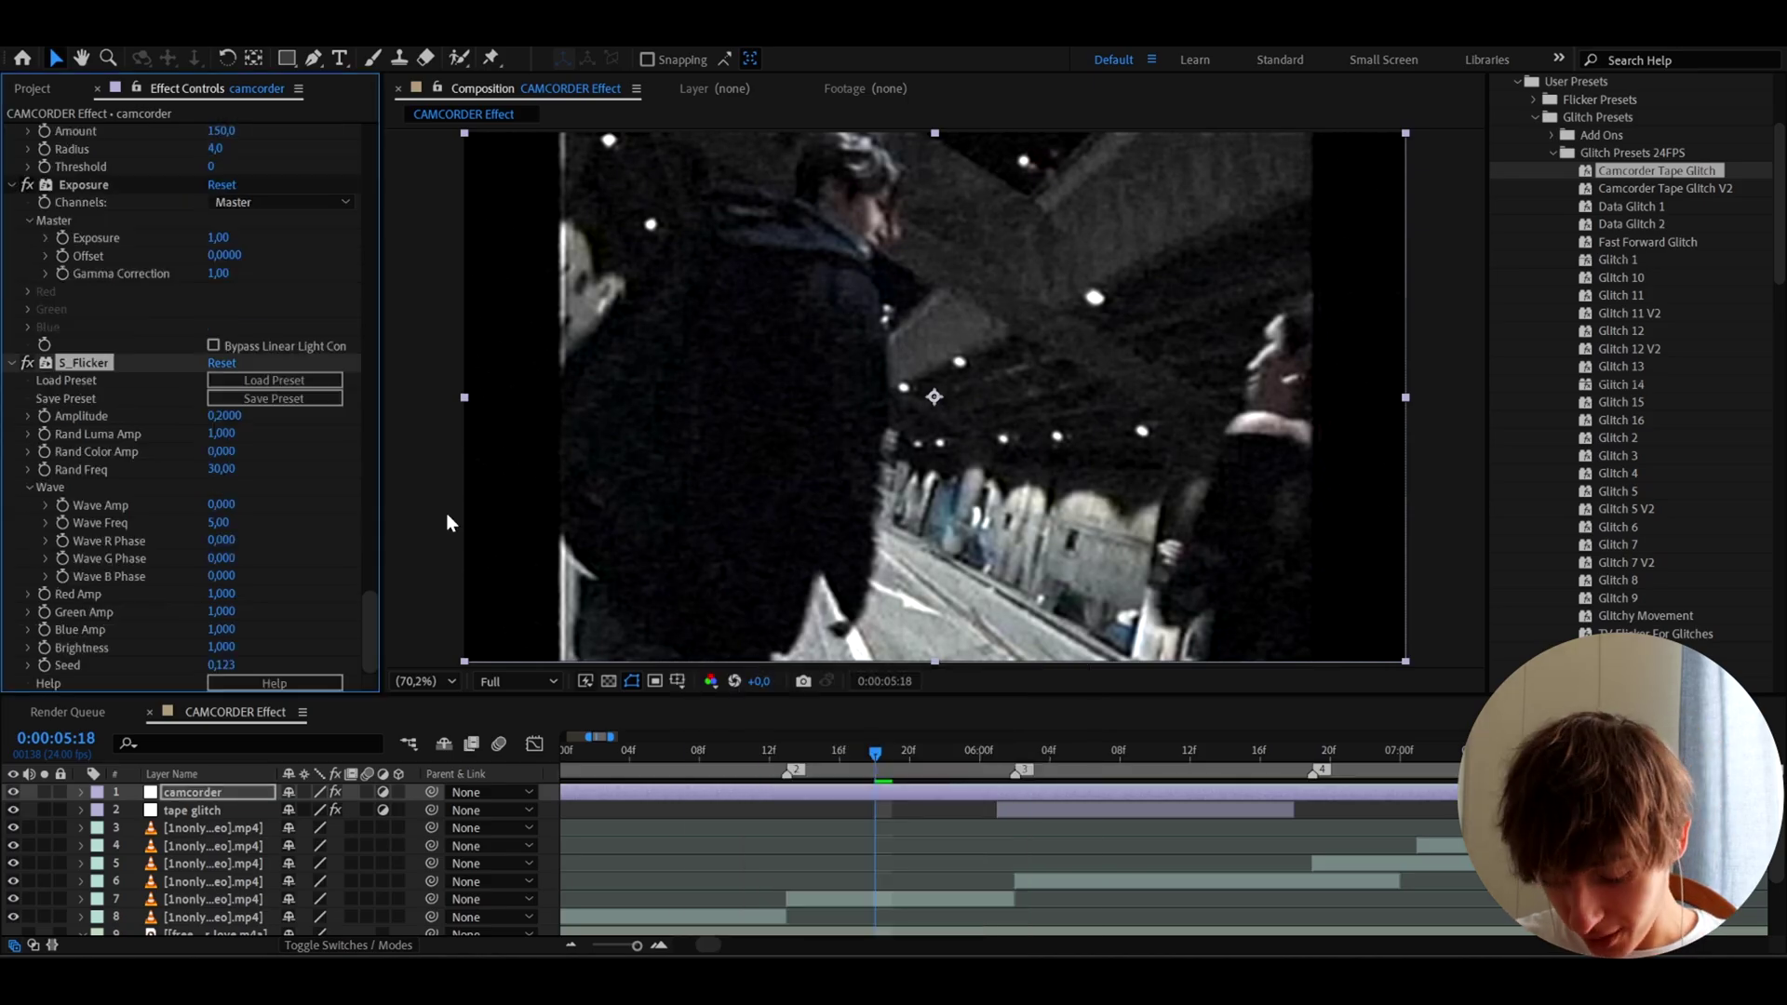
click(220, 416)
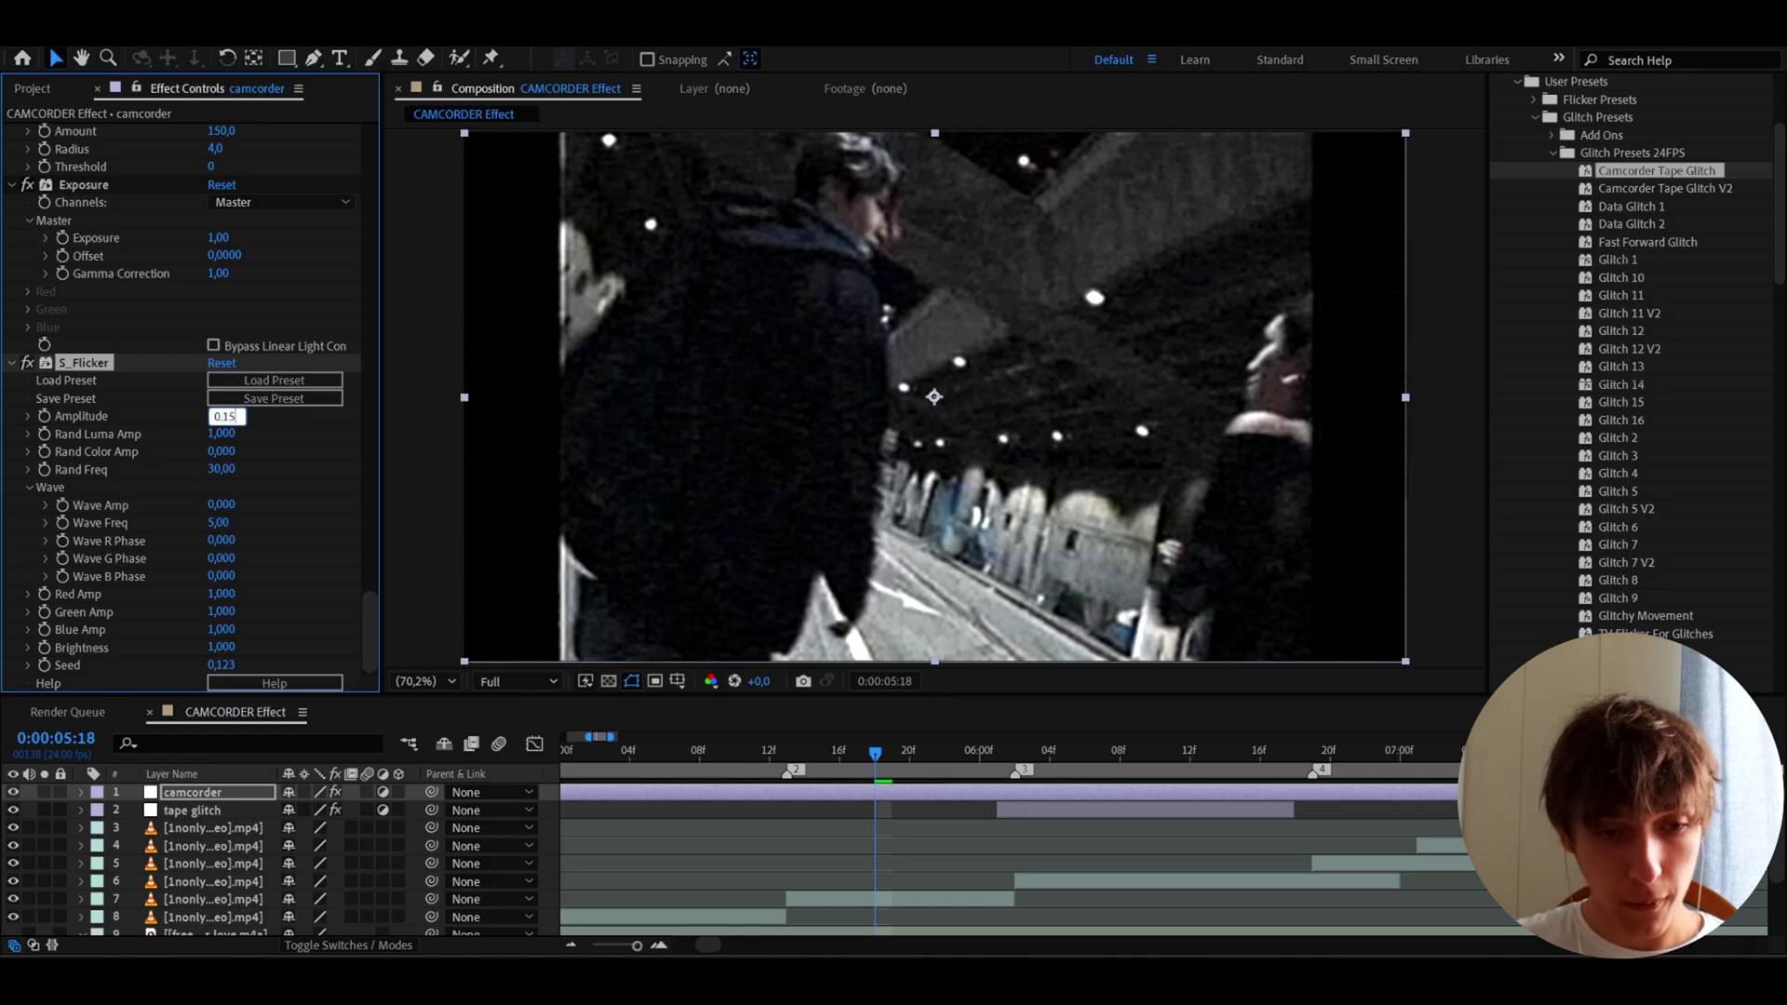
text(0.15)
key(Return)
key(ctrl+space)
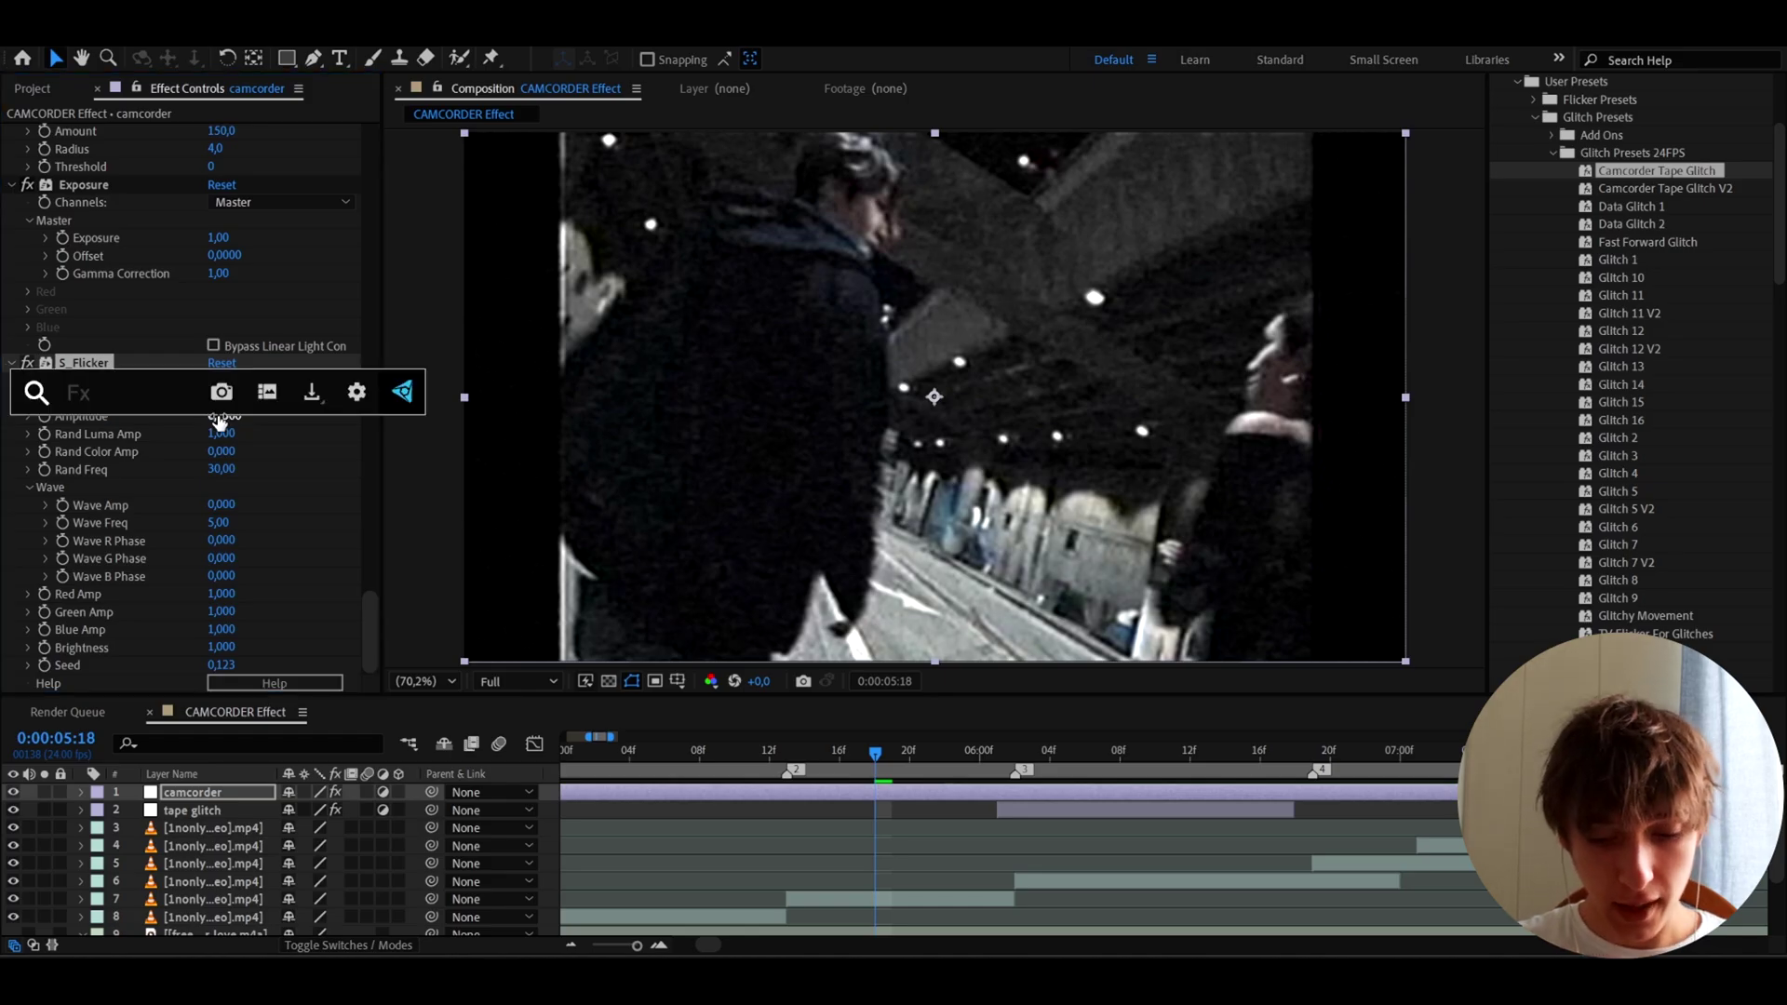
- Apply S_WarpWaves 2 to the camcorder layer with Angle 90, Frequency 180 and Amplitude 0.001
text(s_warpwav)
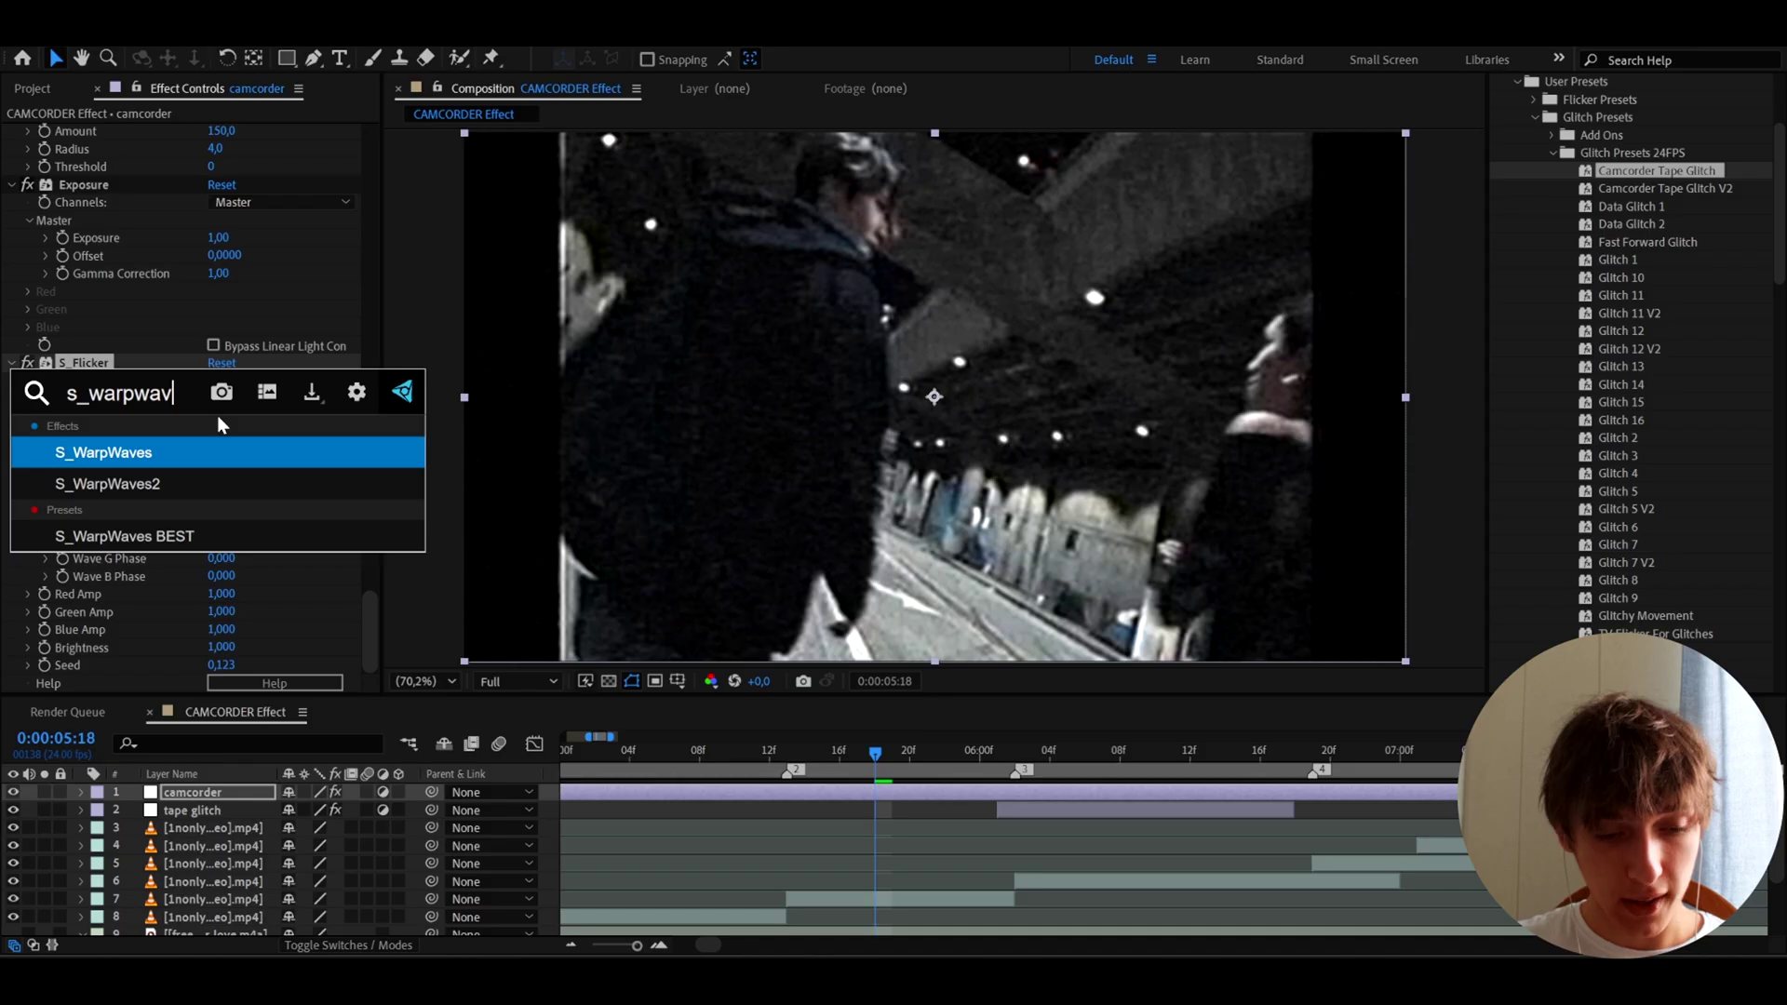
click(191, 451)
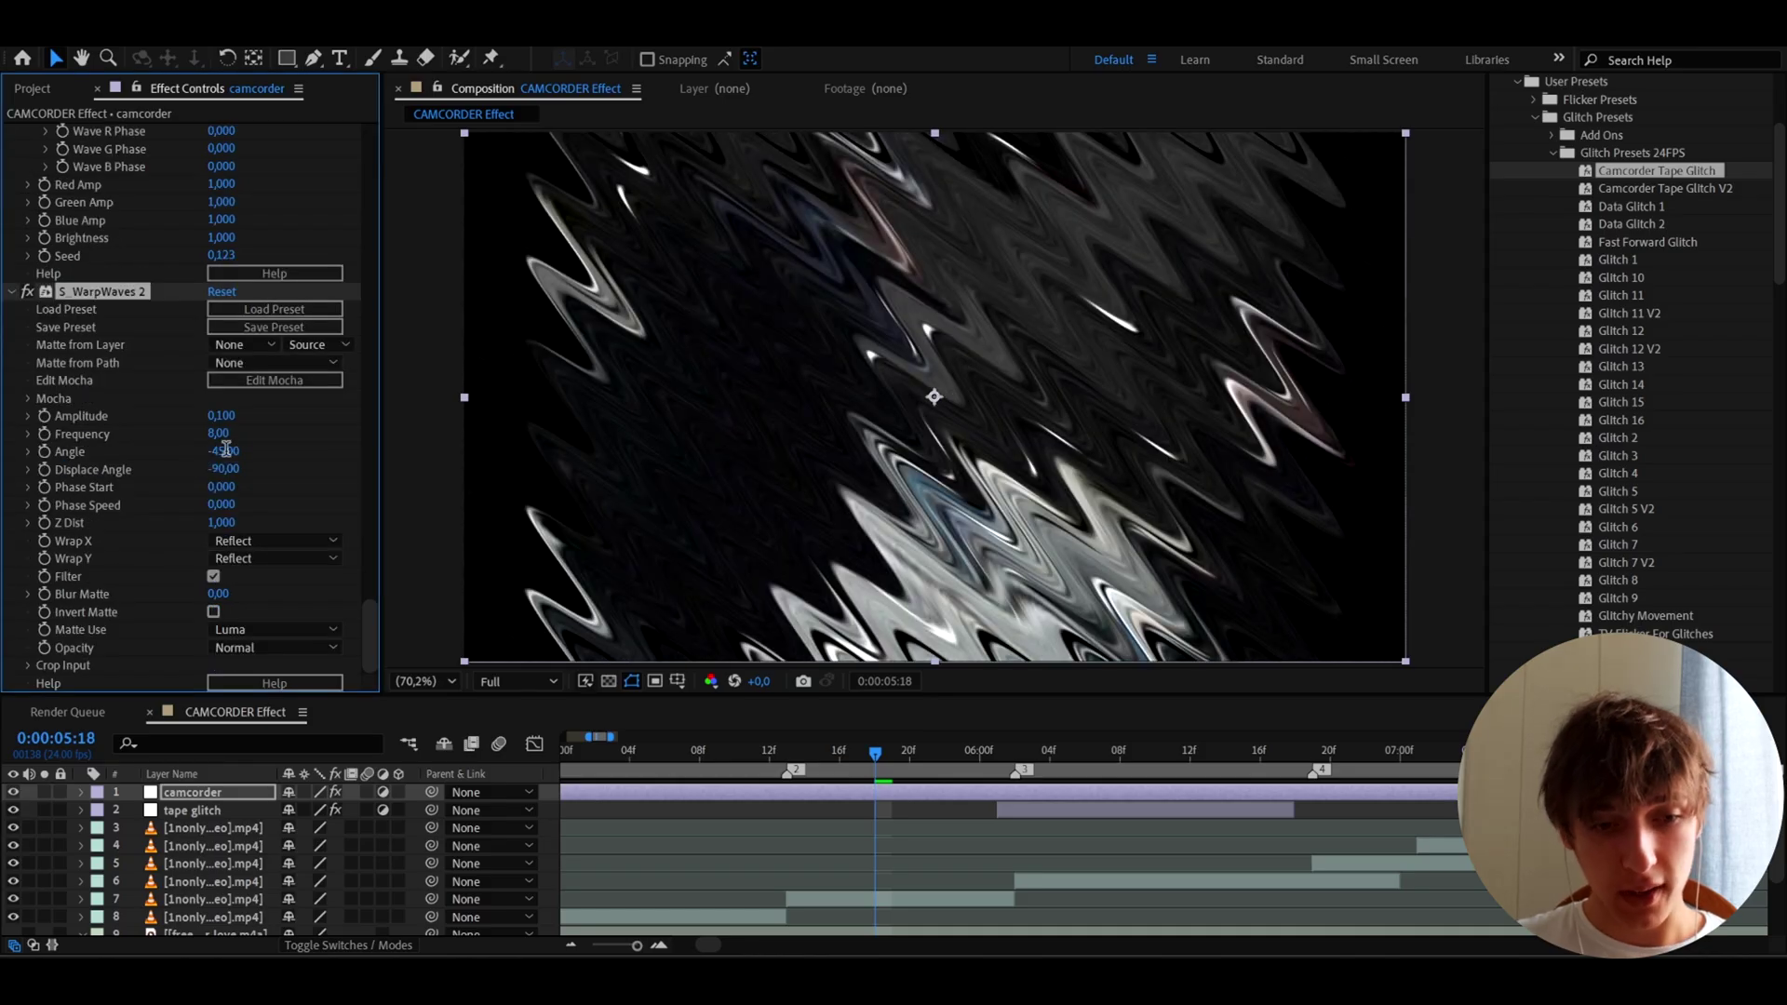
click(226, 451)
text(90)
key(Return)
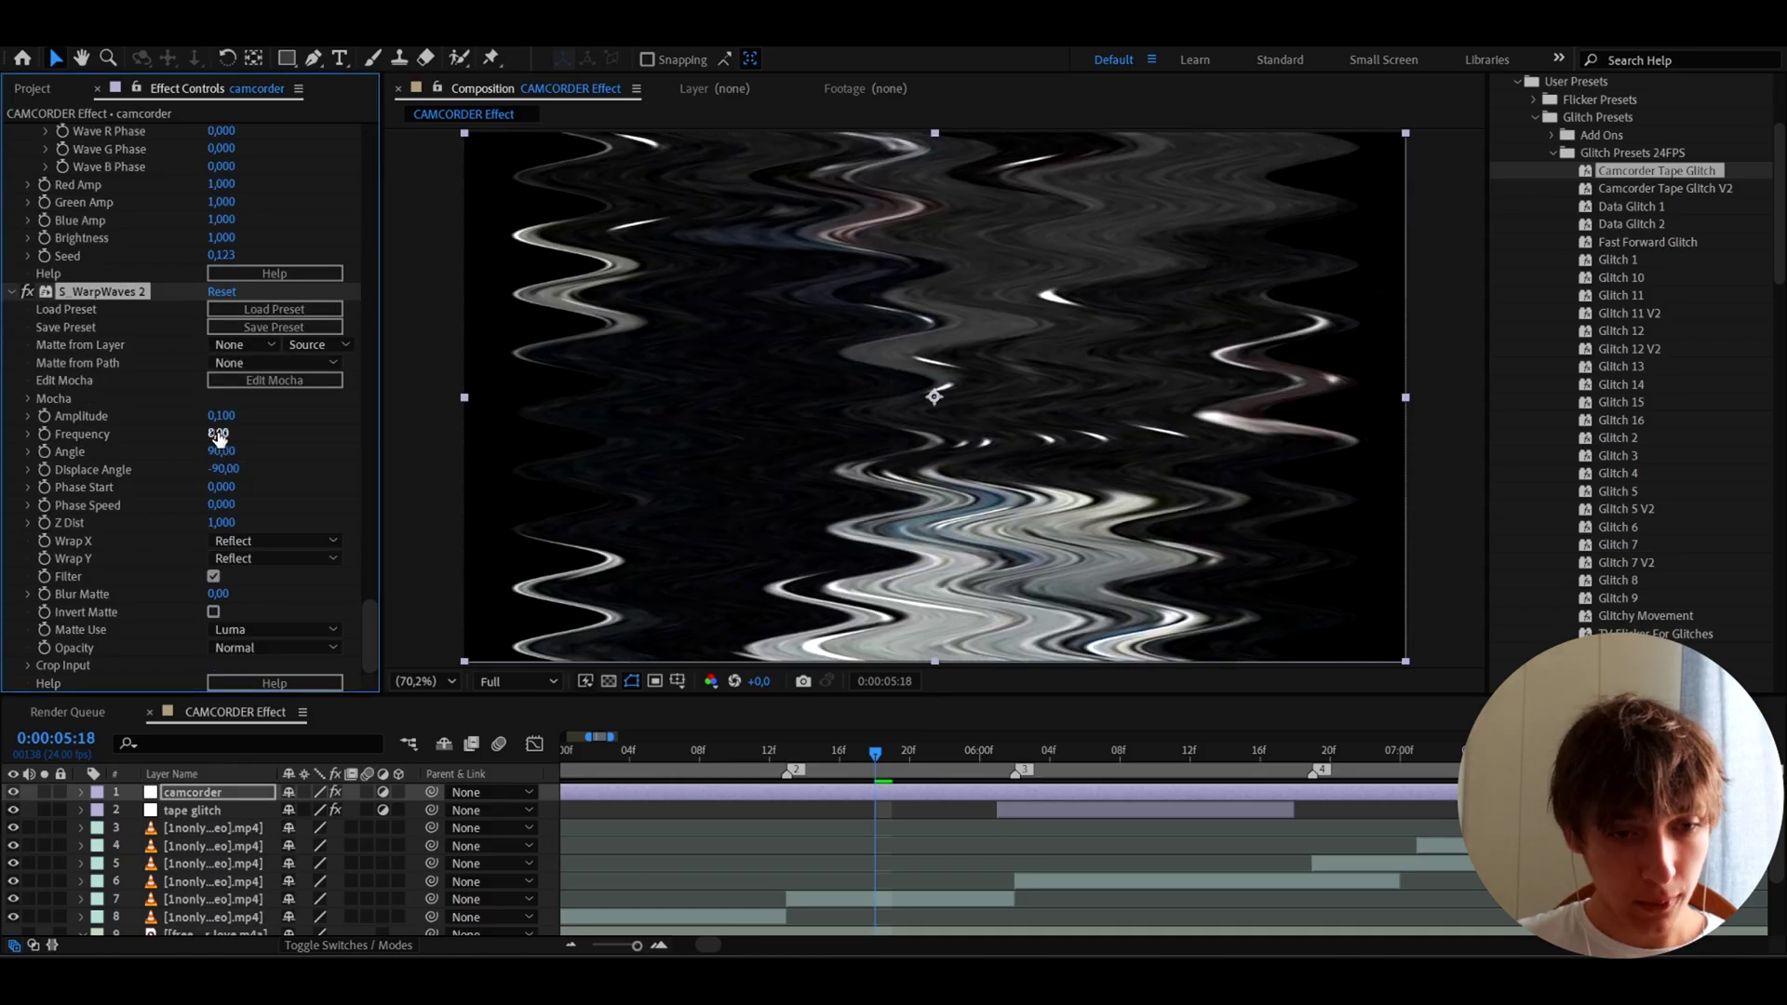
click(217, 432)
text(180)
key(Return)
click(219, 415)
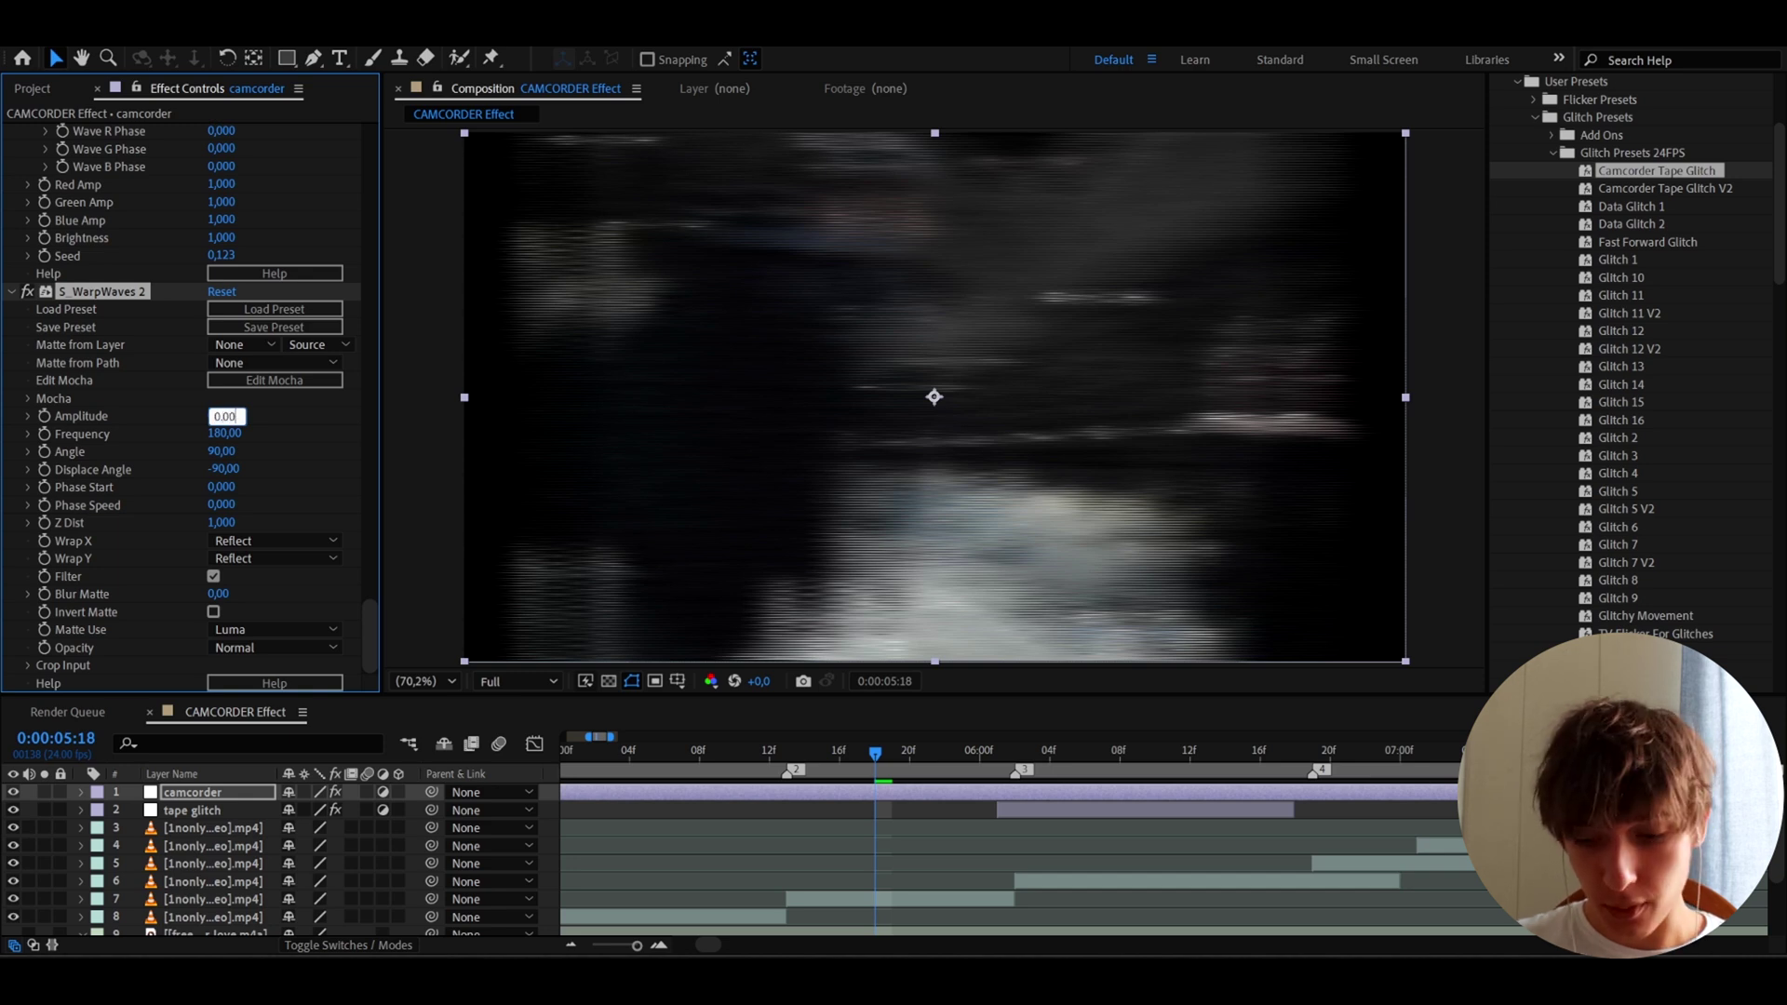
text(0.001)
key(Return)
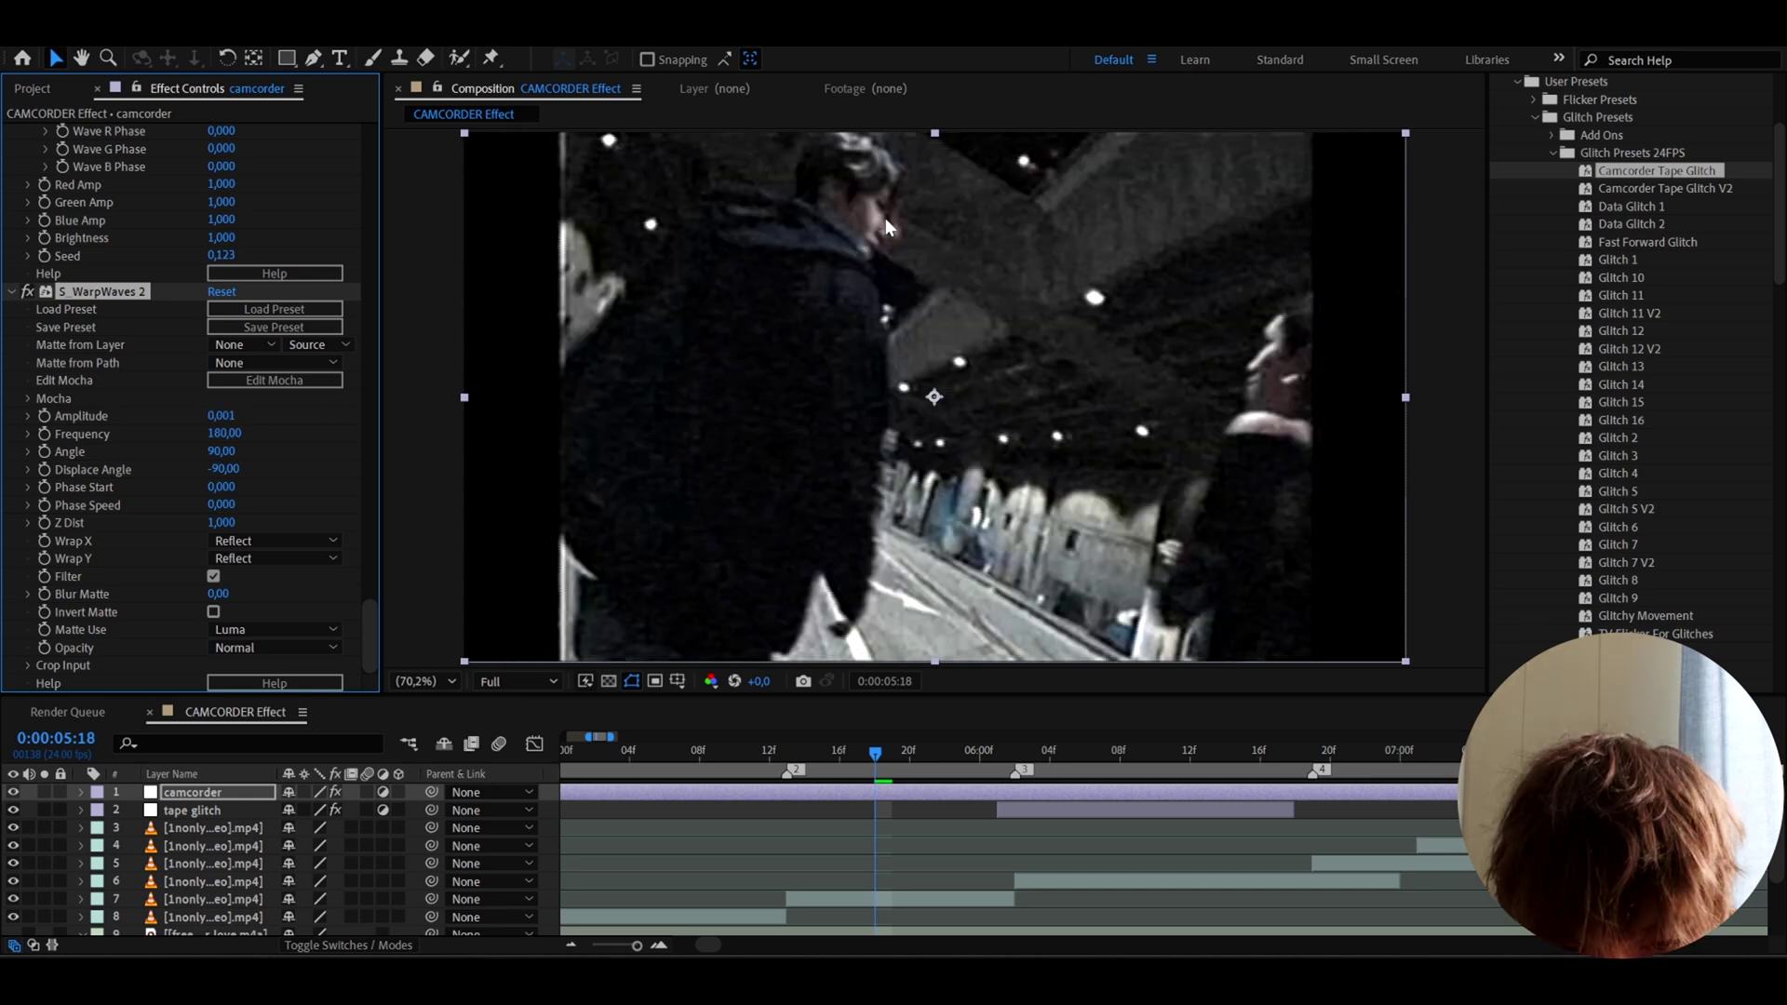
- Inspect the subtle warp magnified, fit the frame back in view, and preview playback
key(period)
key(period)
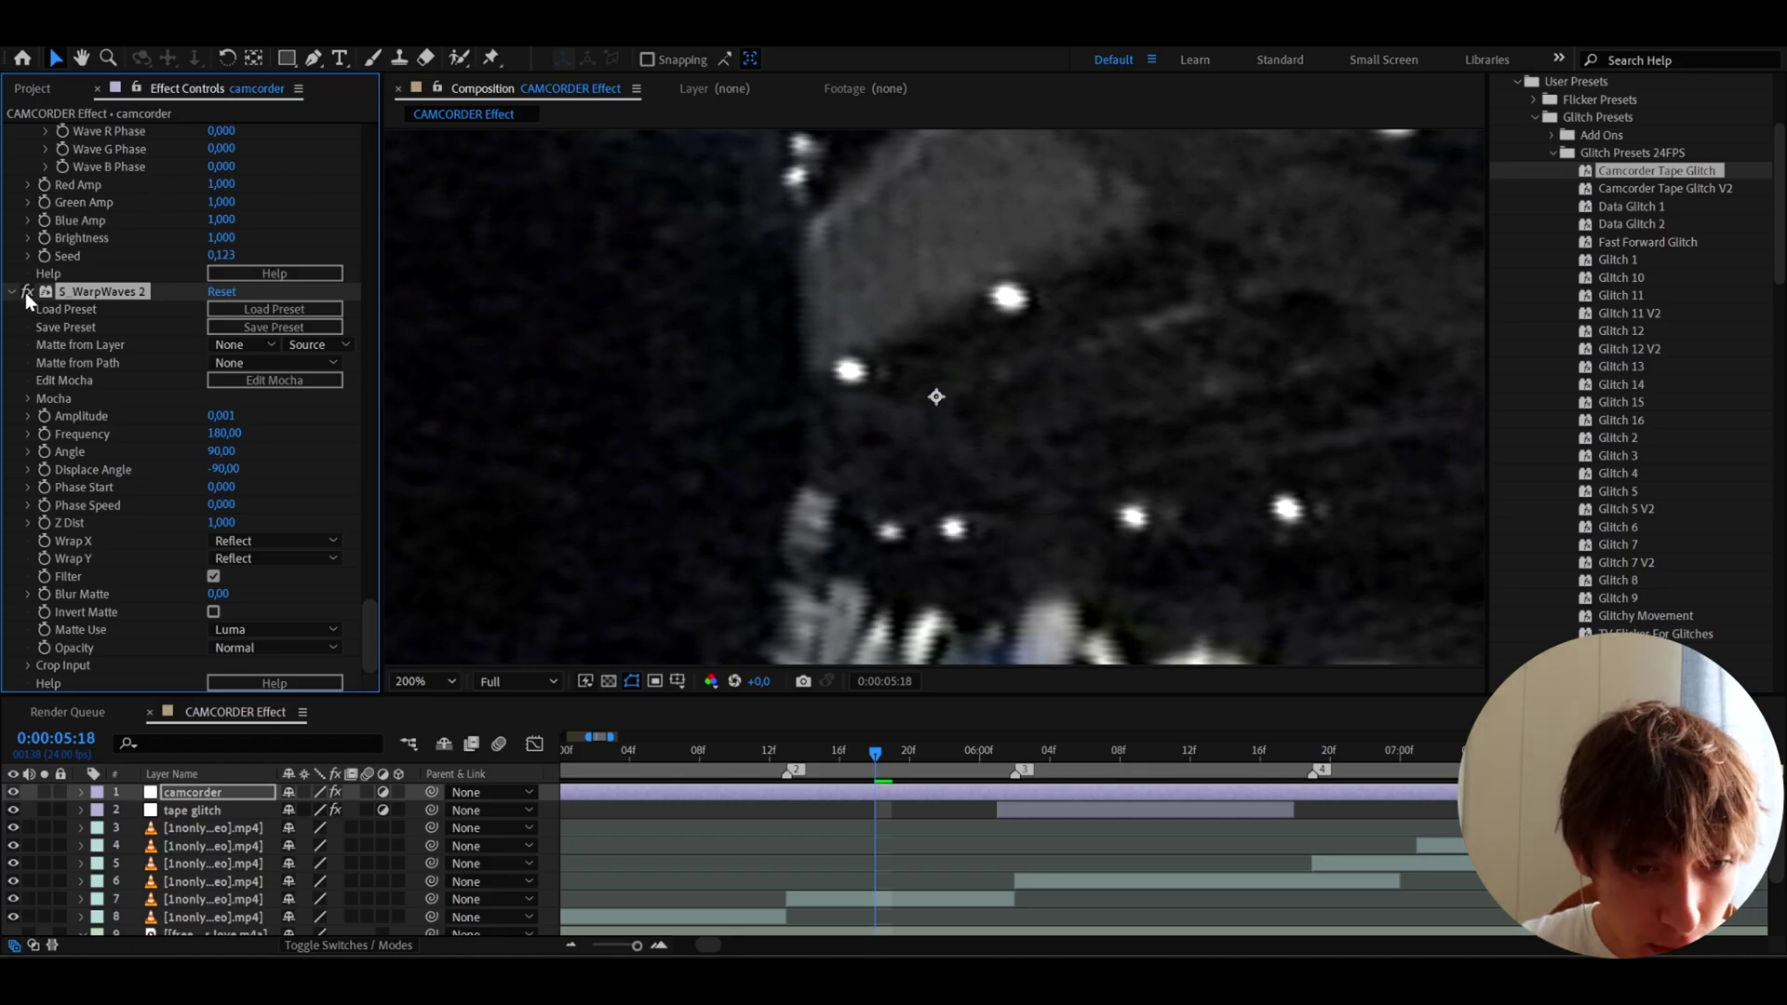
click(445, 680)
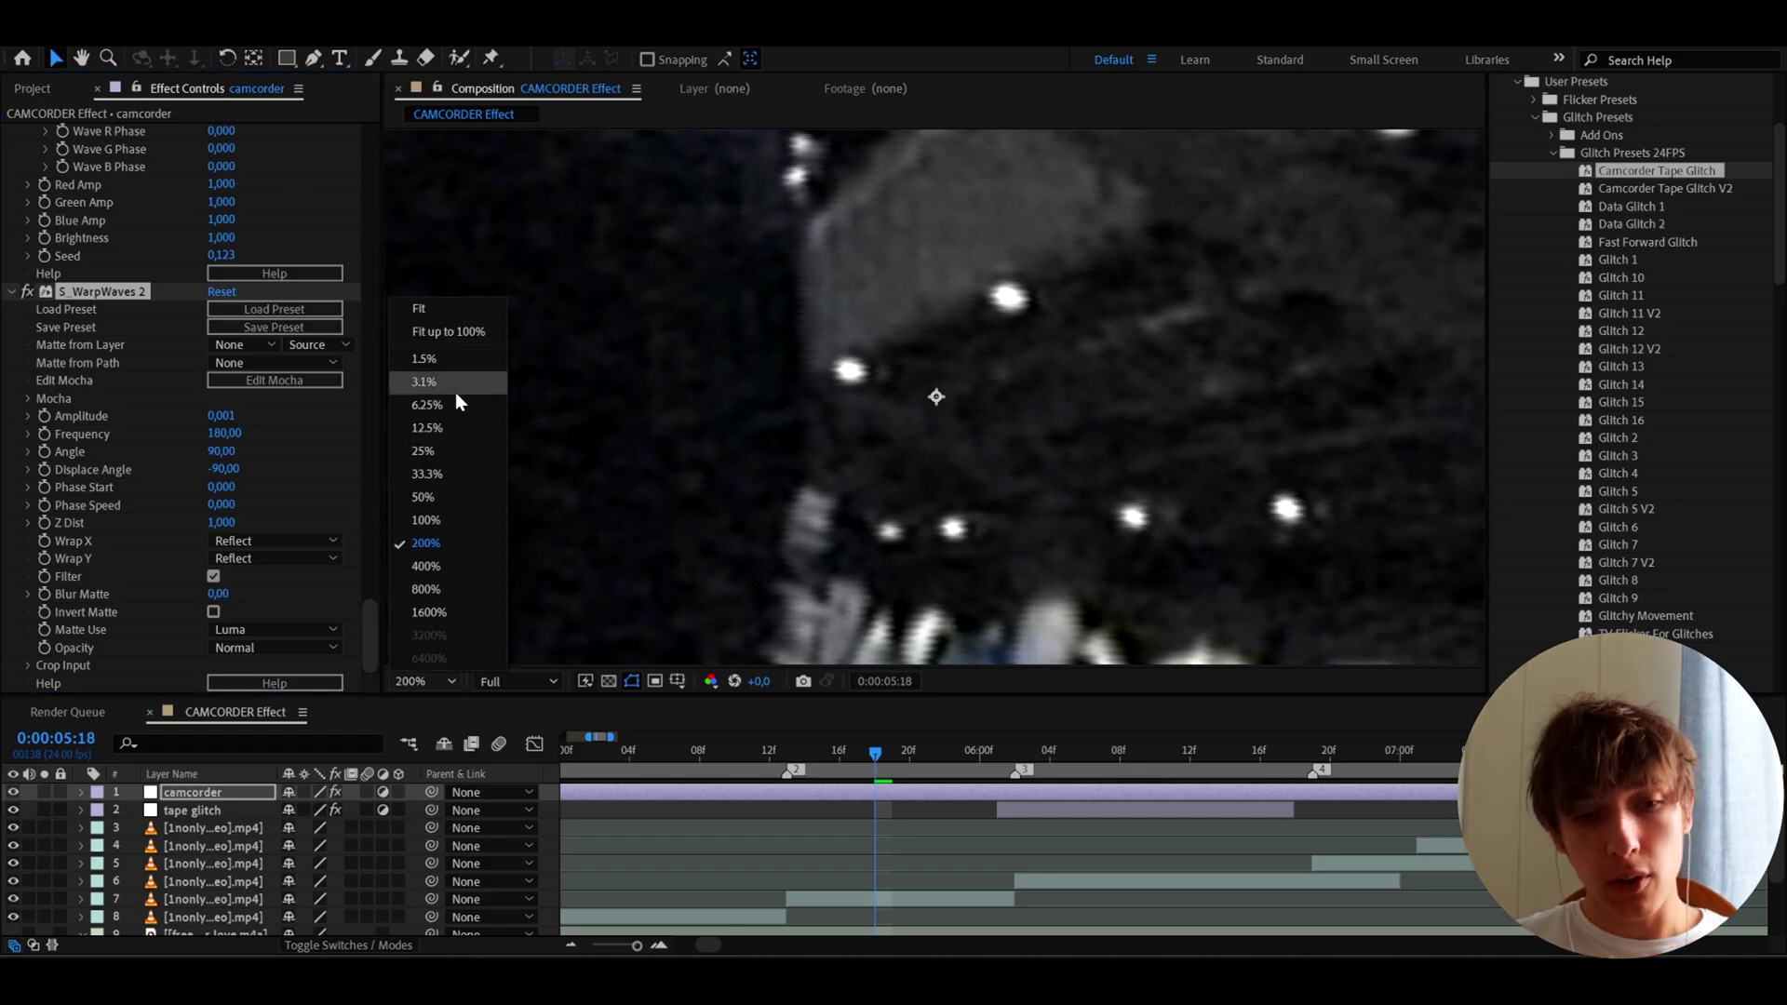
click(438, 311)
key(space)
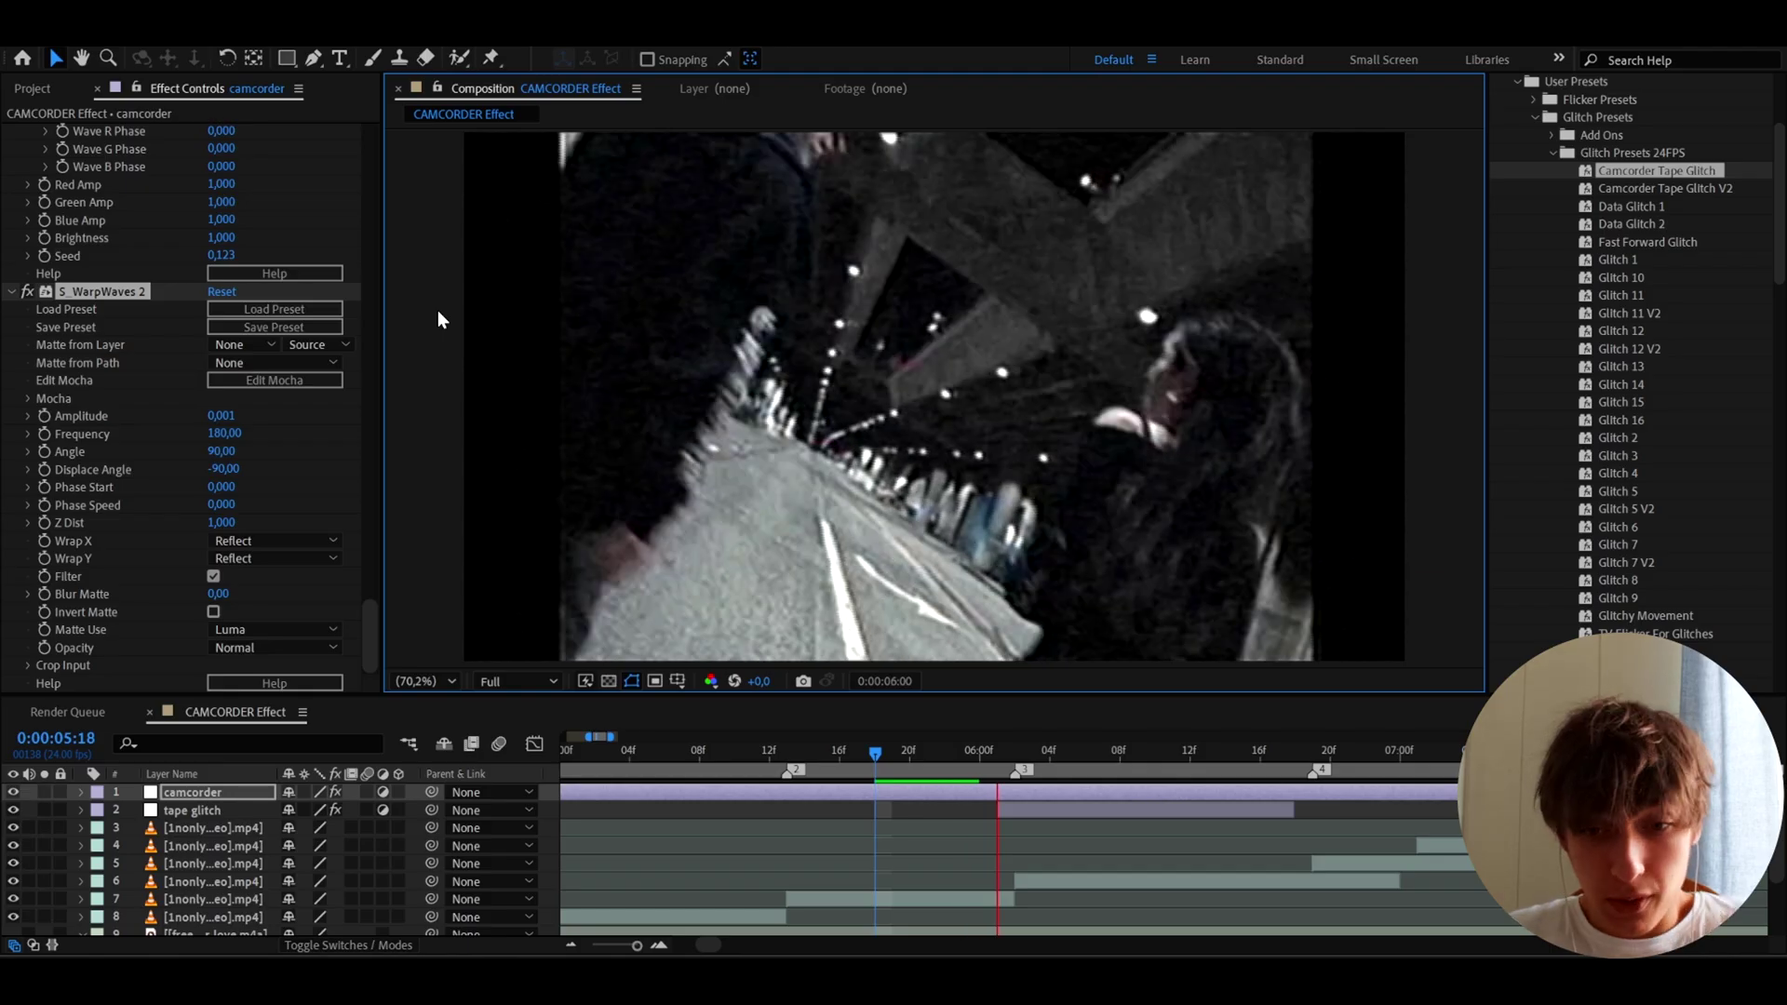
mouse_move(919, 758)
mouse_down()
mouse_move(903, 758)
mouse_move(1059, 760)
mouse_move(907, 765)
mouse_up()
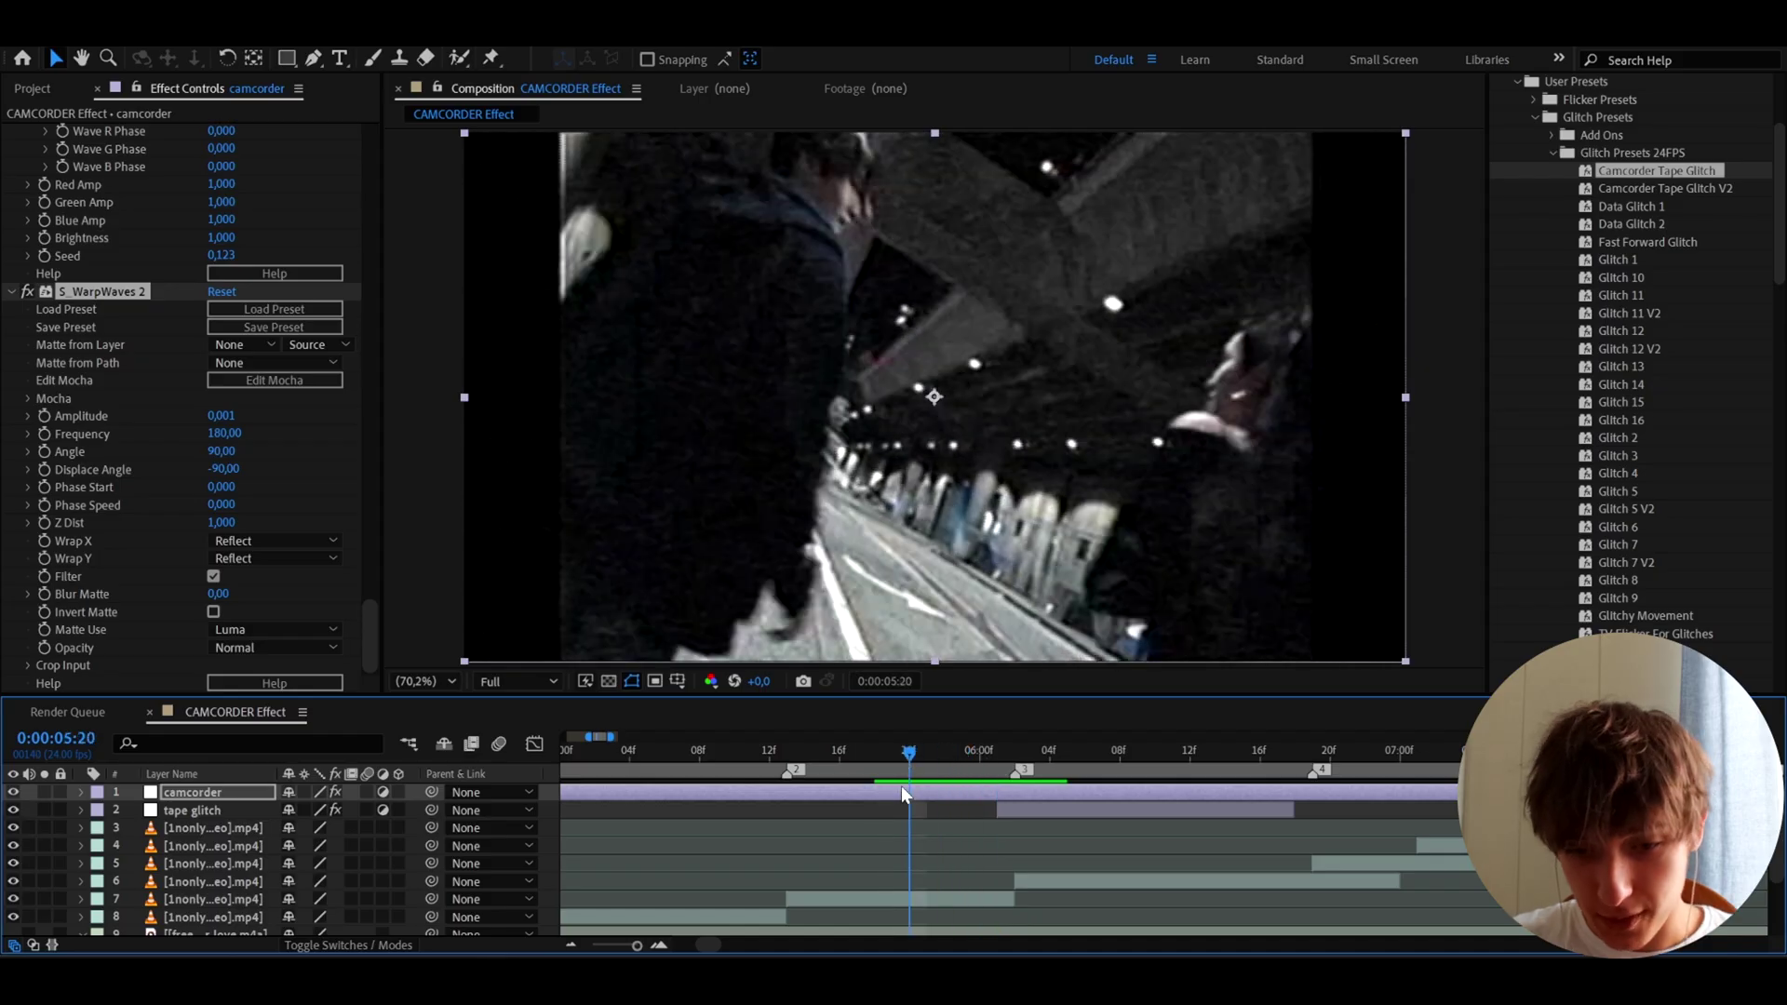
- Apply Motion Tile to the camcorder layer with an Output Width of 75
key(ctrl+space)
text(motio)
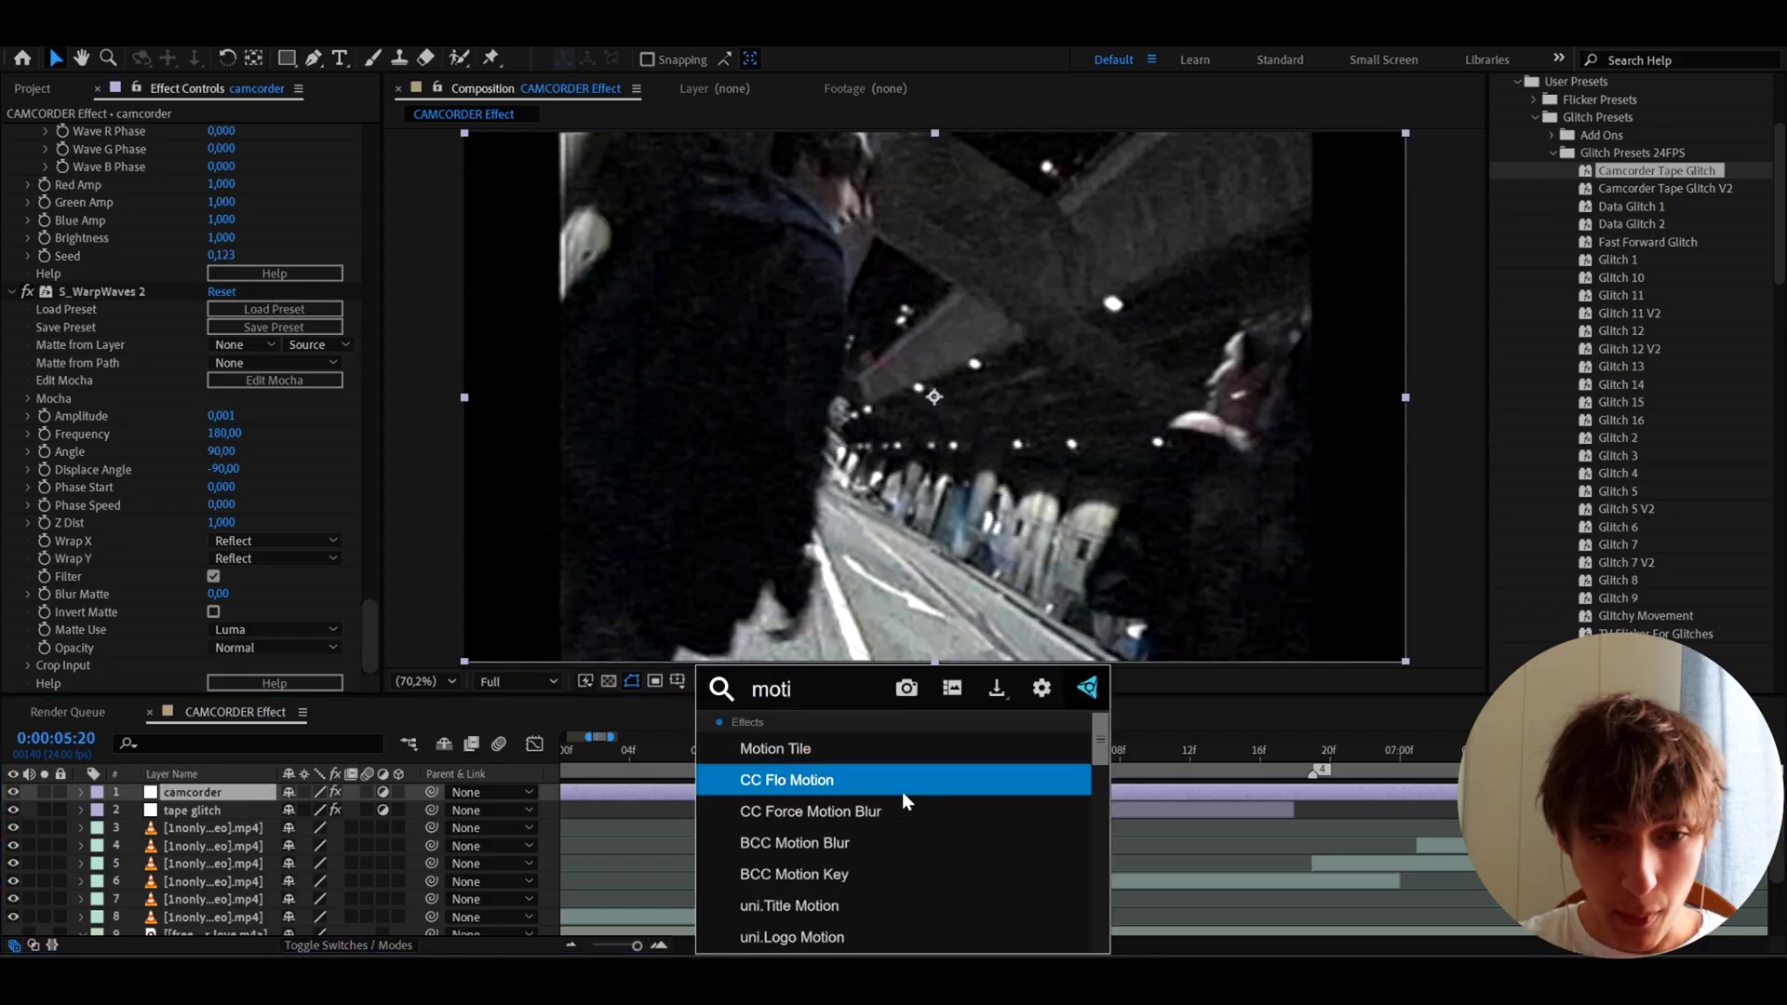
click(826, 756)
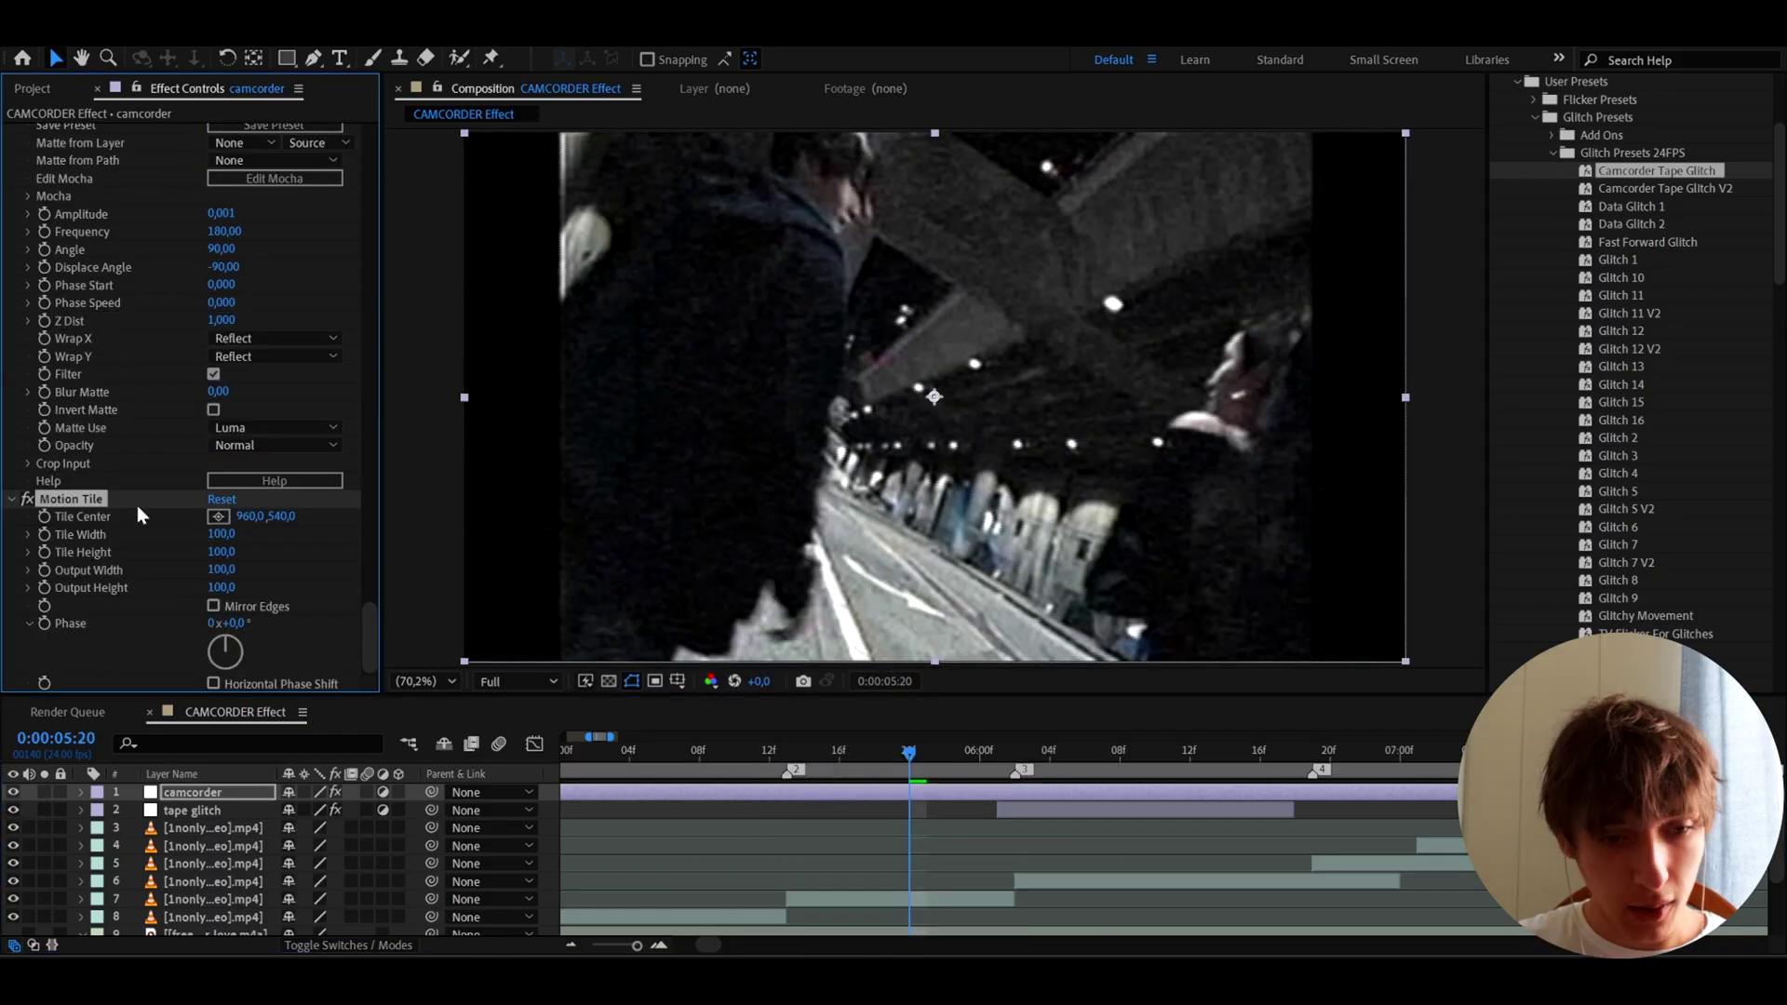
click(221, 570)
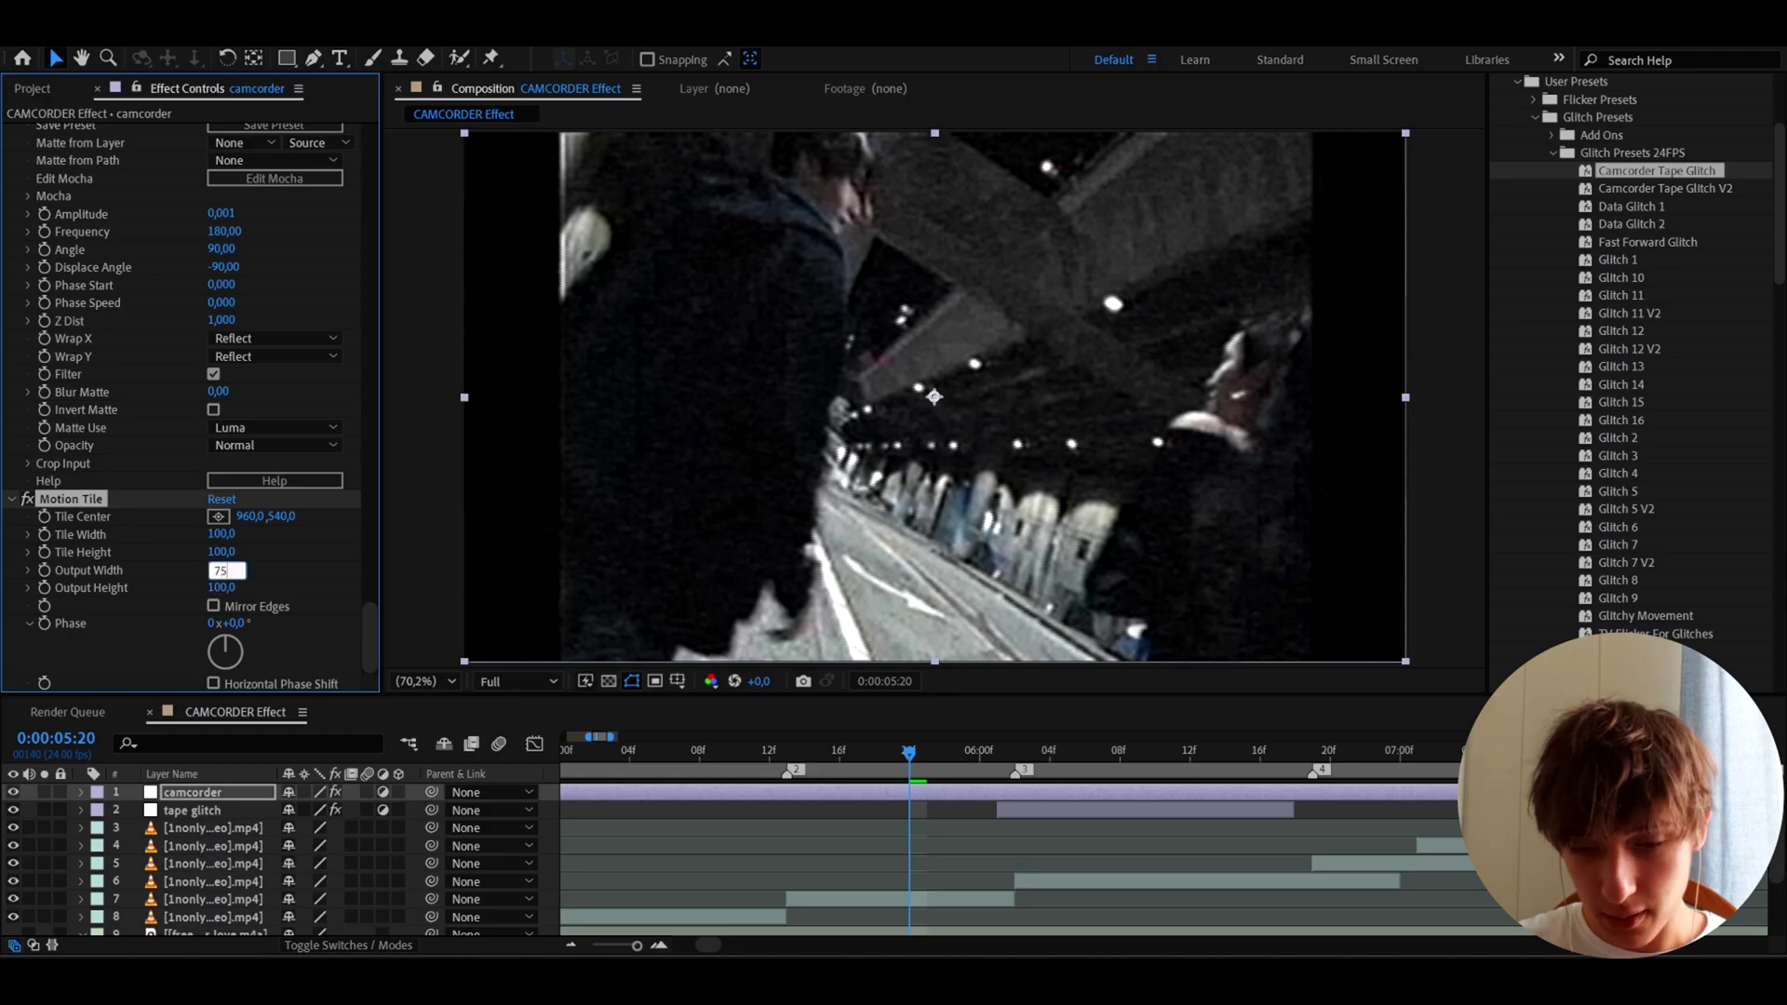
key(Return)
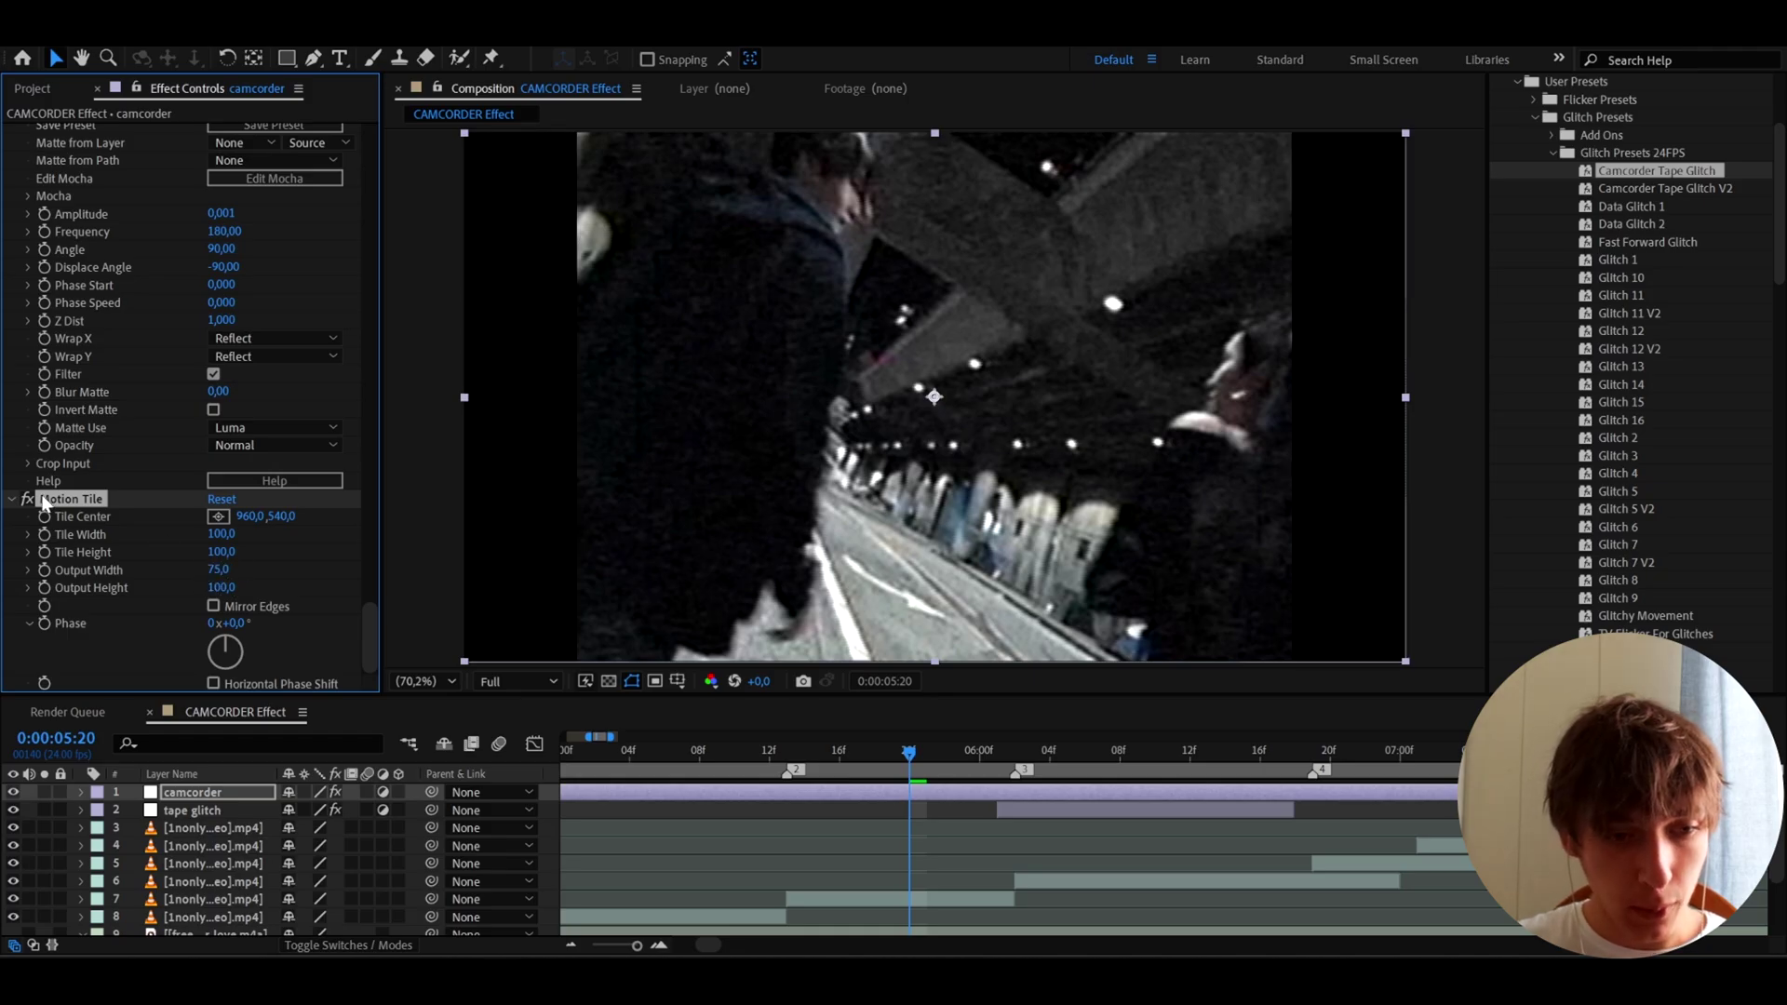
- Toggle Motion Tile off and on to compare, then change Output Width to 78
click(28, 499)
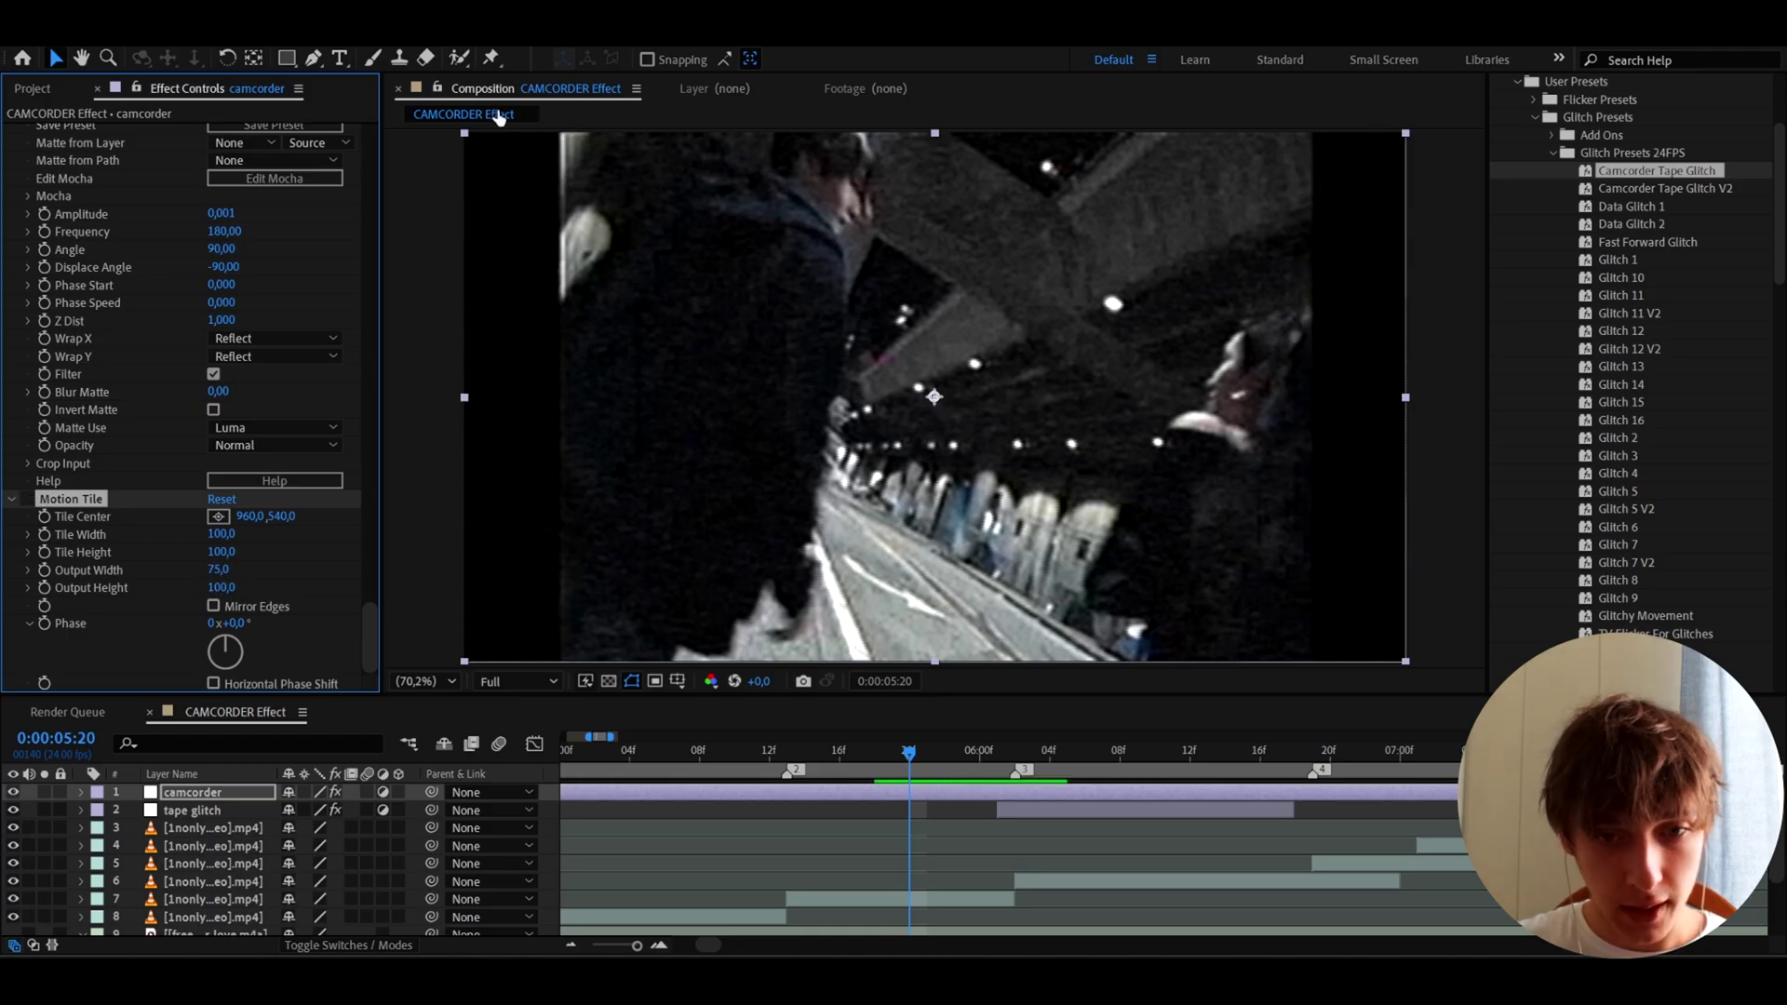
click(29, 498)
click(220, 569)
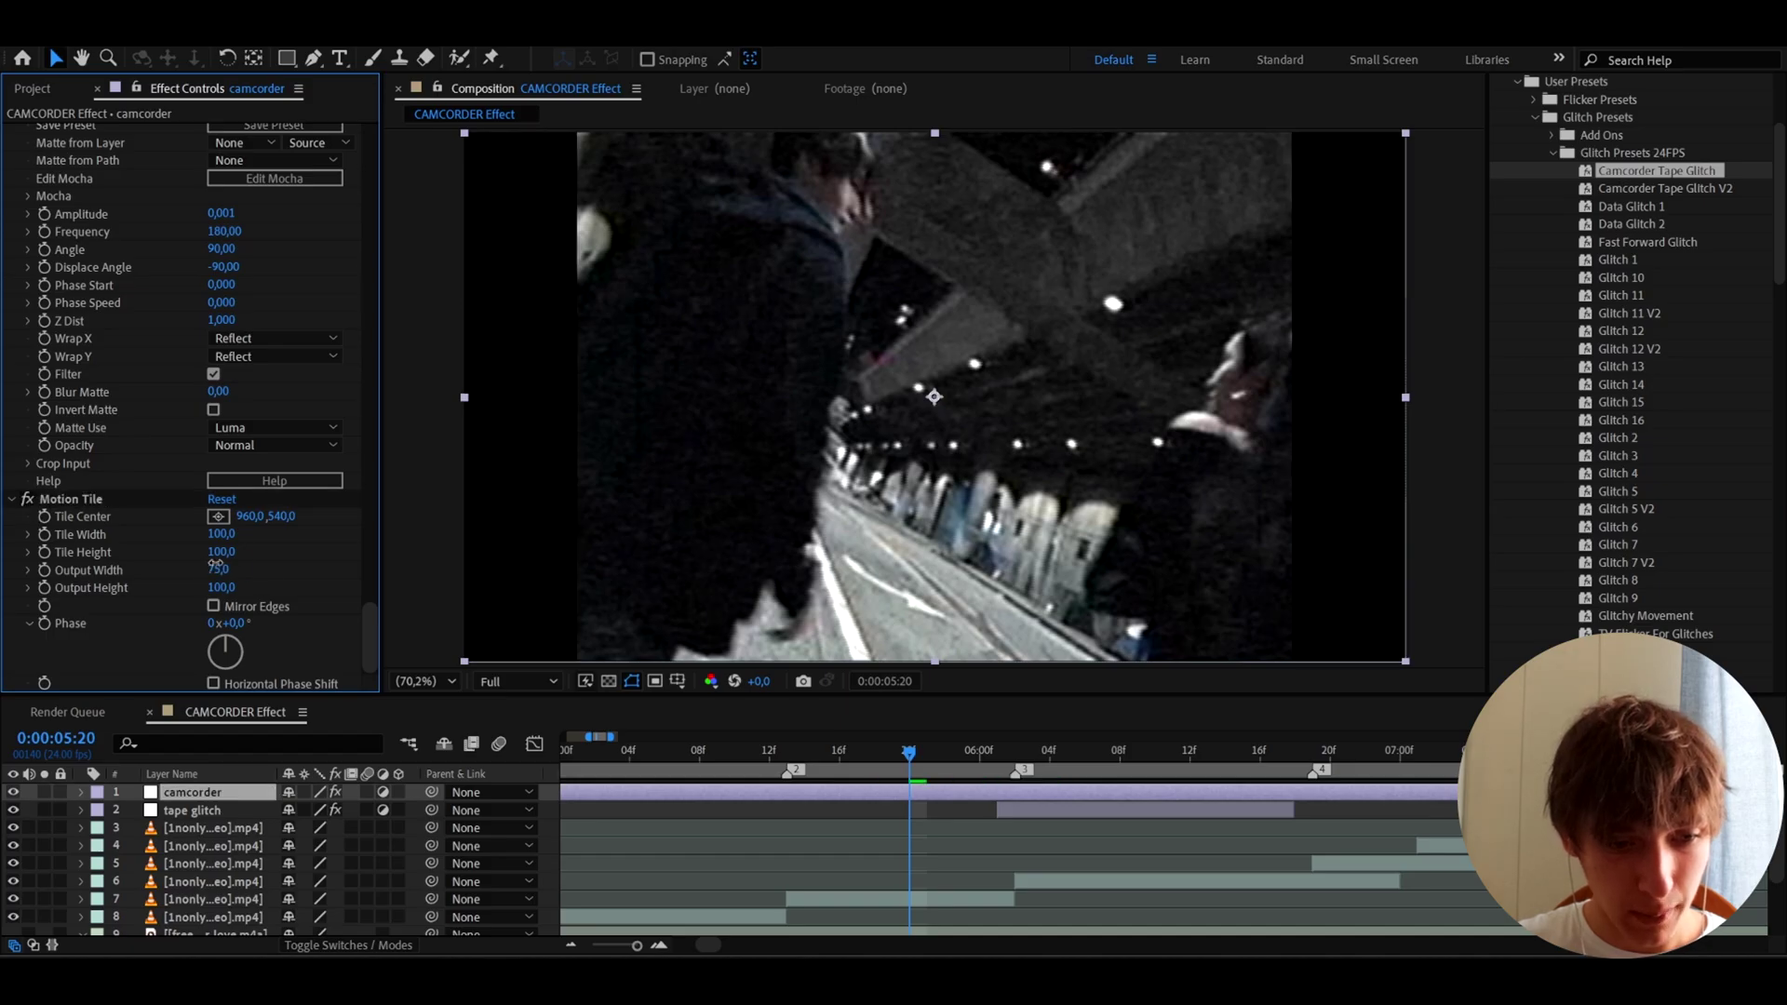
text(78)
key(Return)
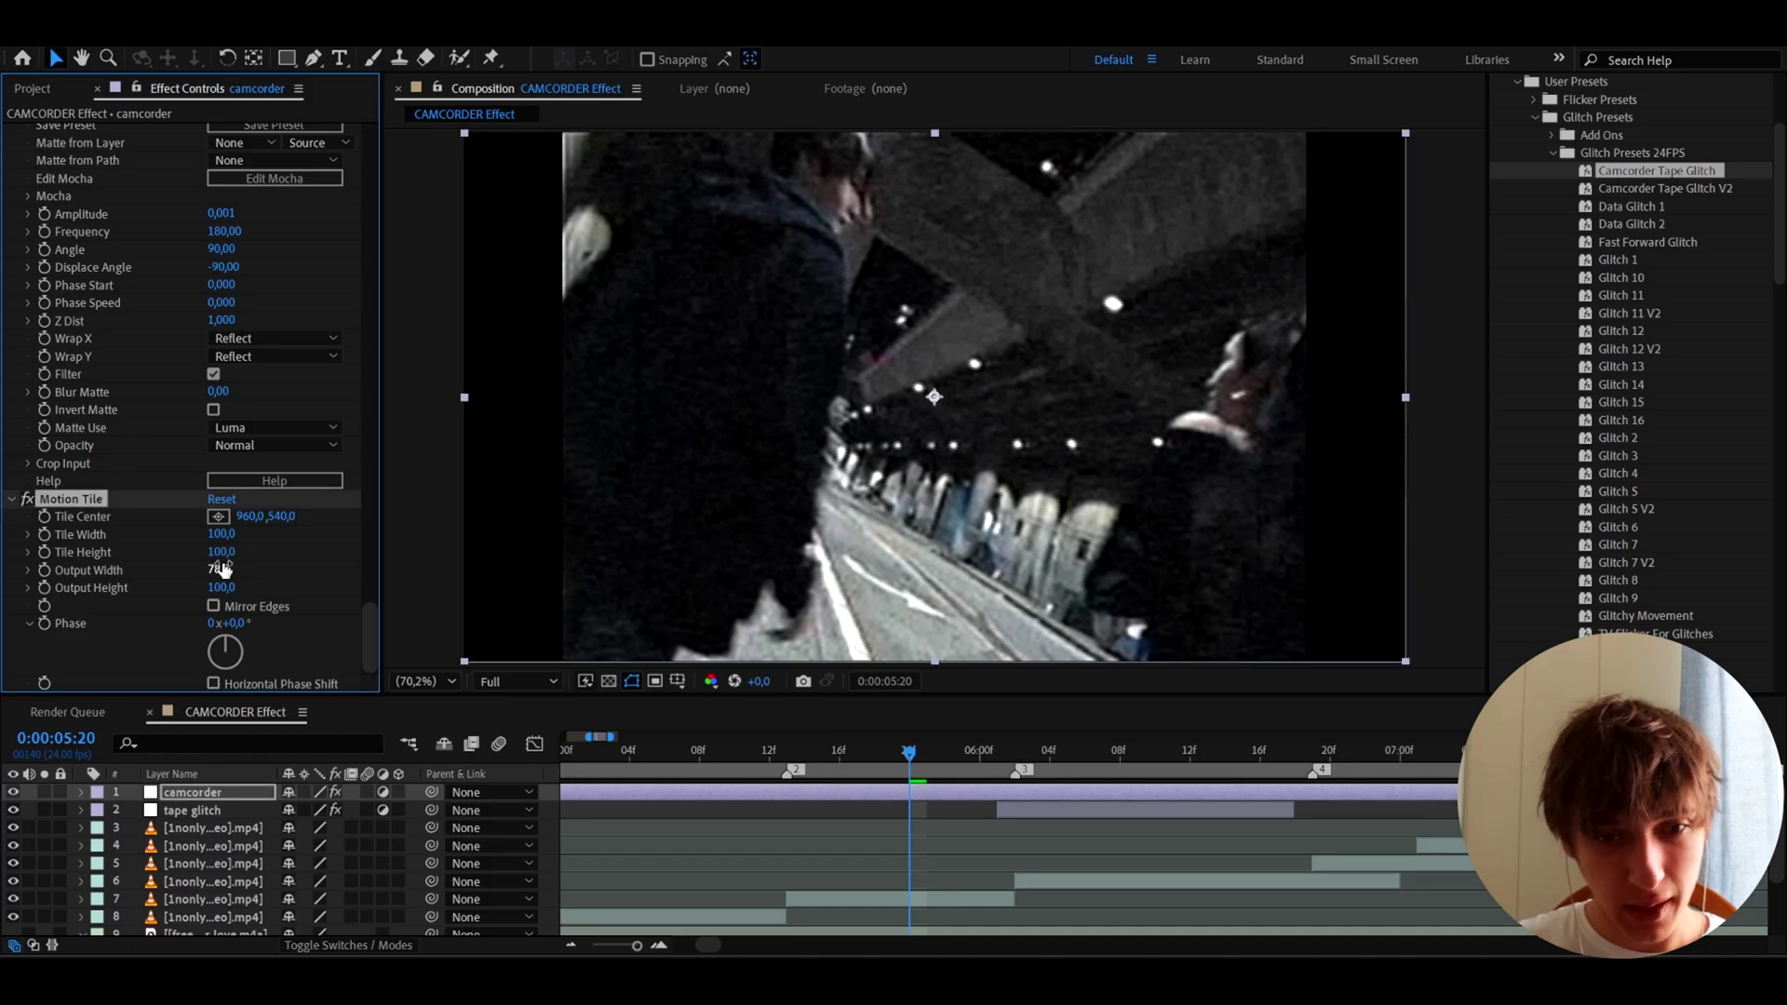
- Preview the composition and step through the frames around 6:18
key(space)
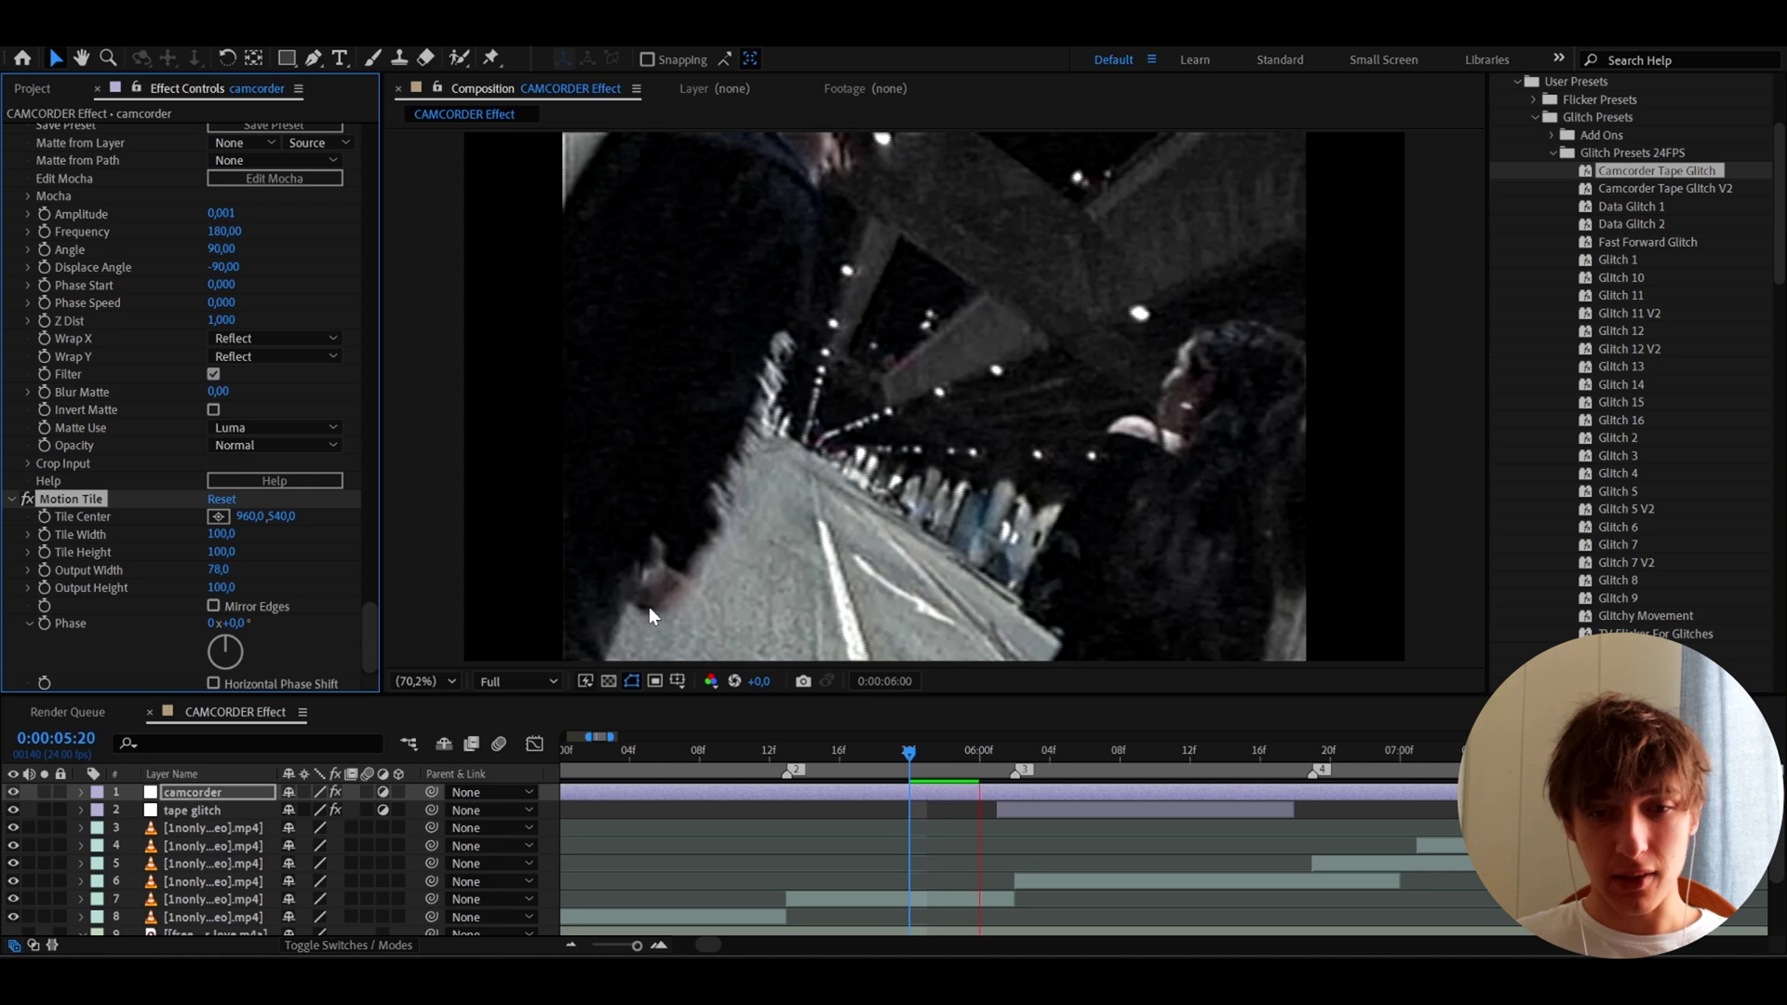
click(1289, 748)
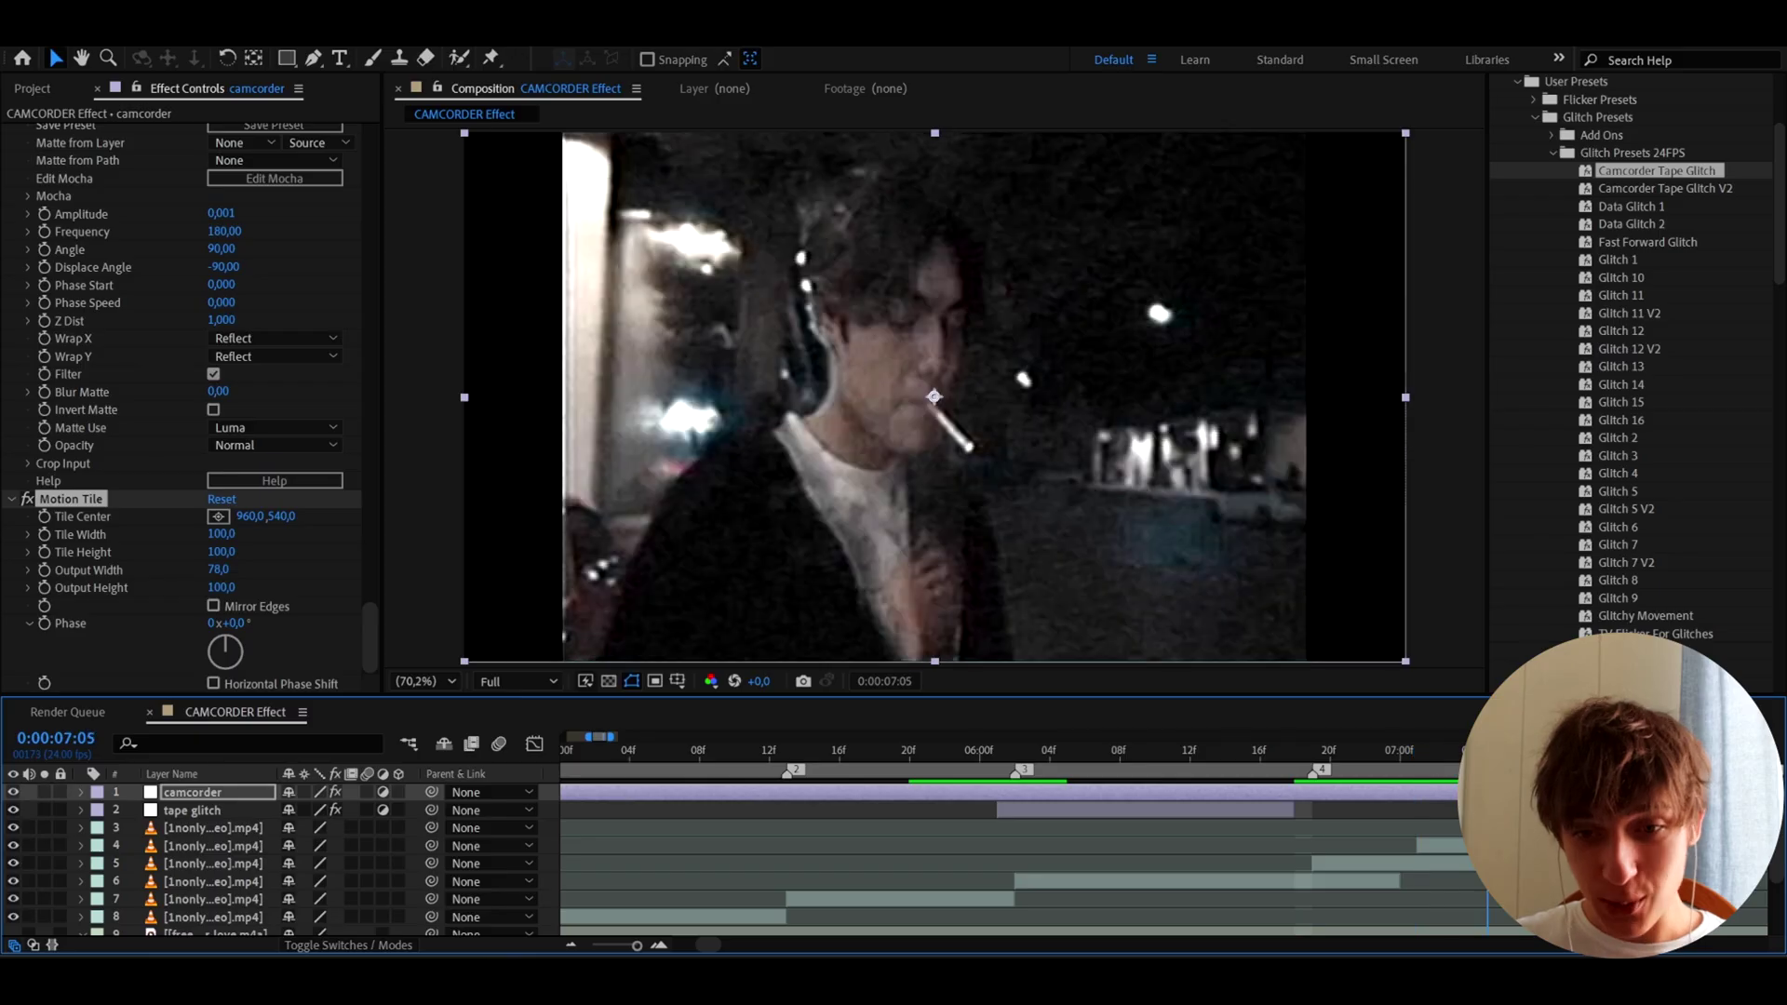
click(1348, 752)
drag(1354, 757, 1310, 814)
scroll(1310, 813, right, 3)
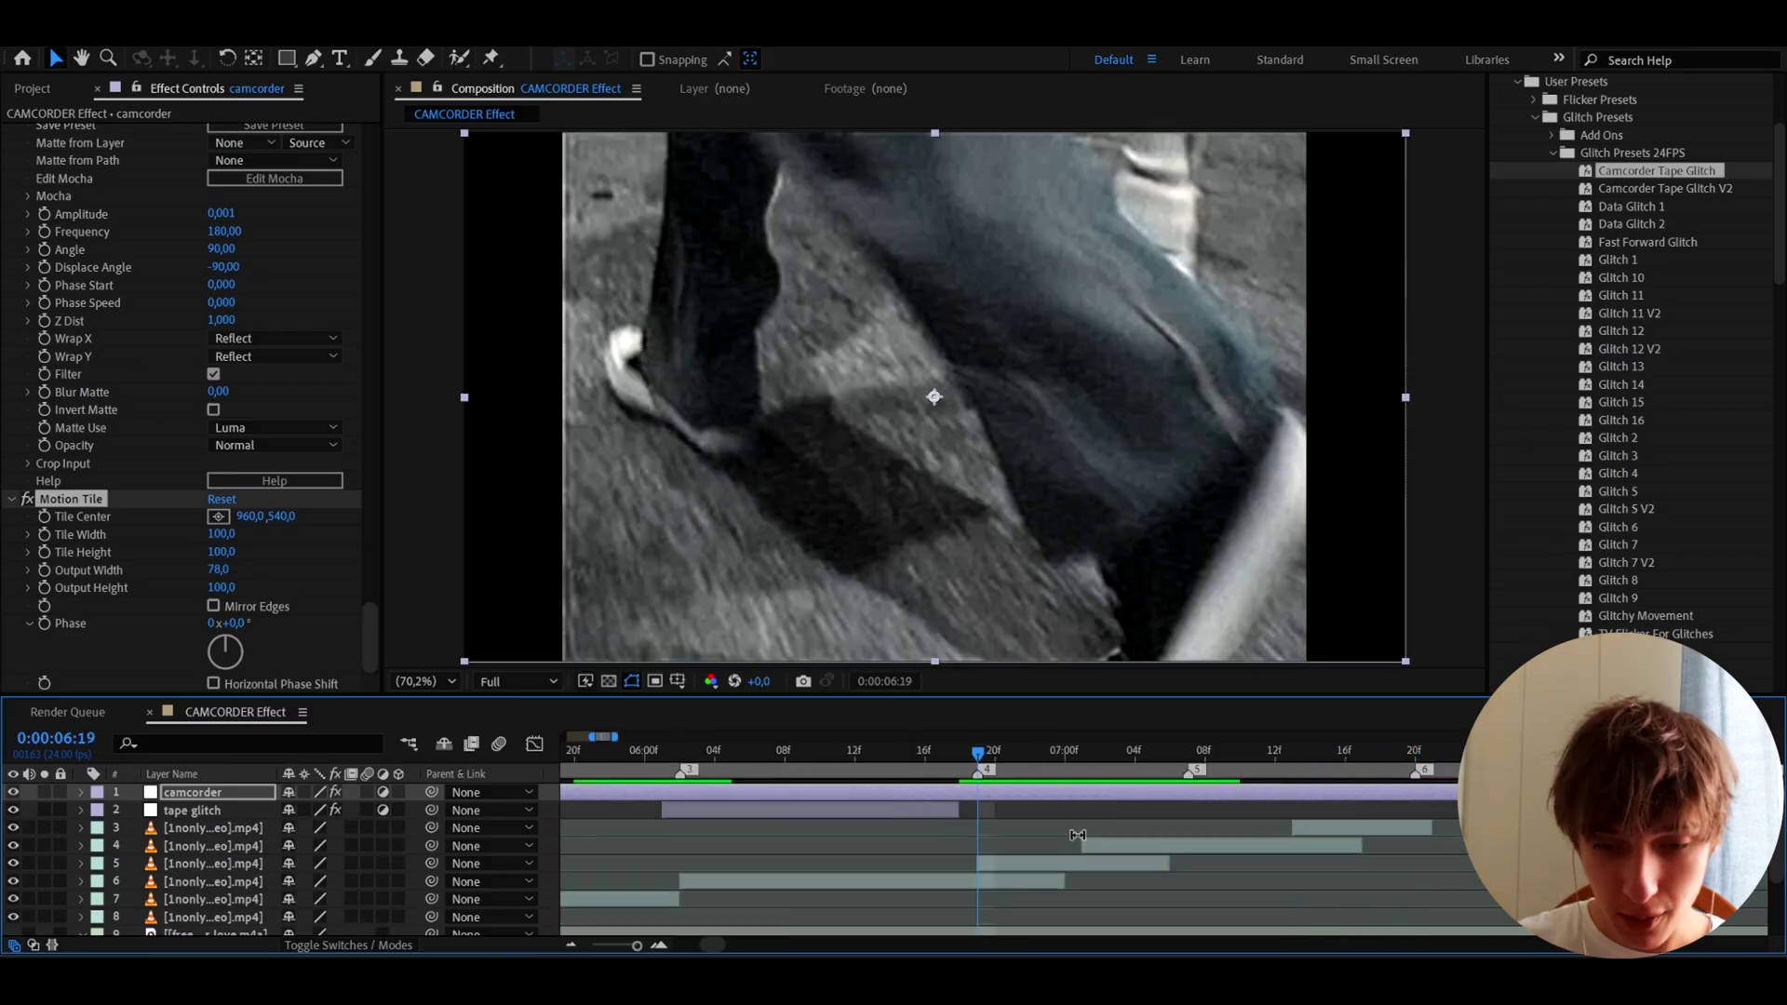
- Create an adjustment layer with the Glitch 10 preset, trimmed to start at 6:19
click(1137, 845)
key(ctrl+alt+y)
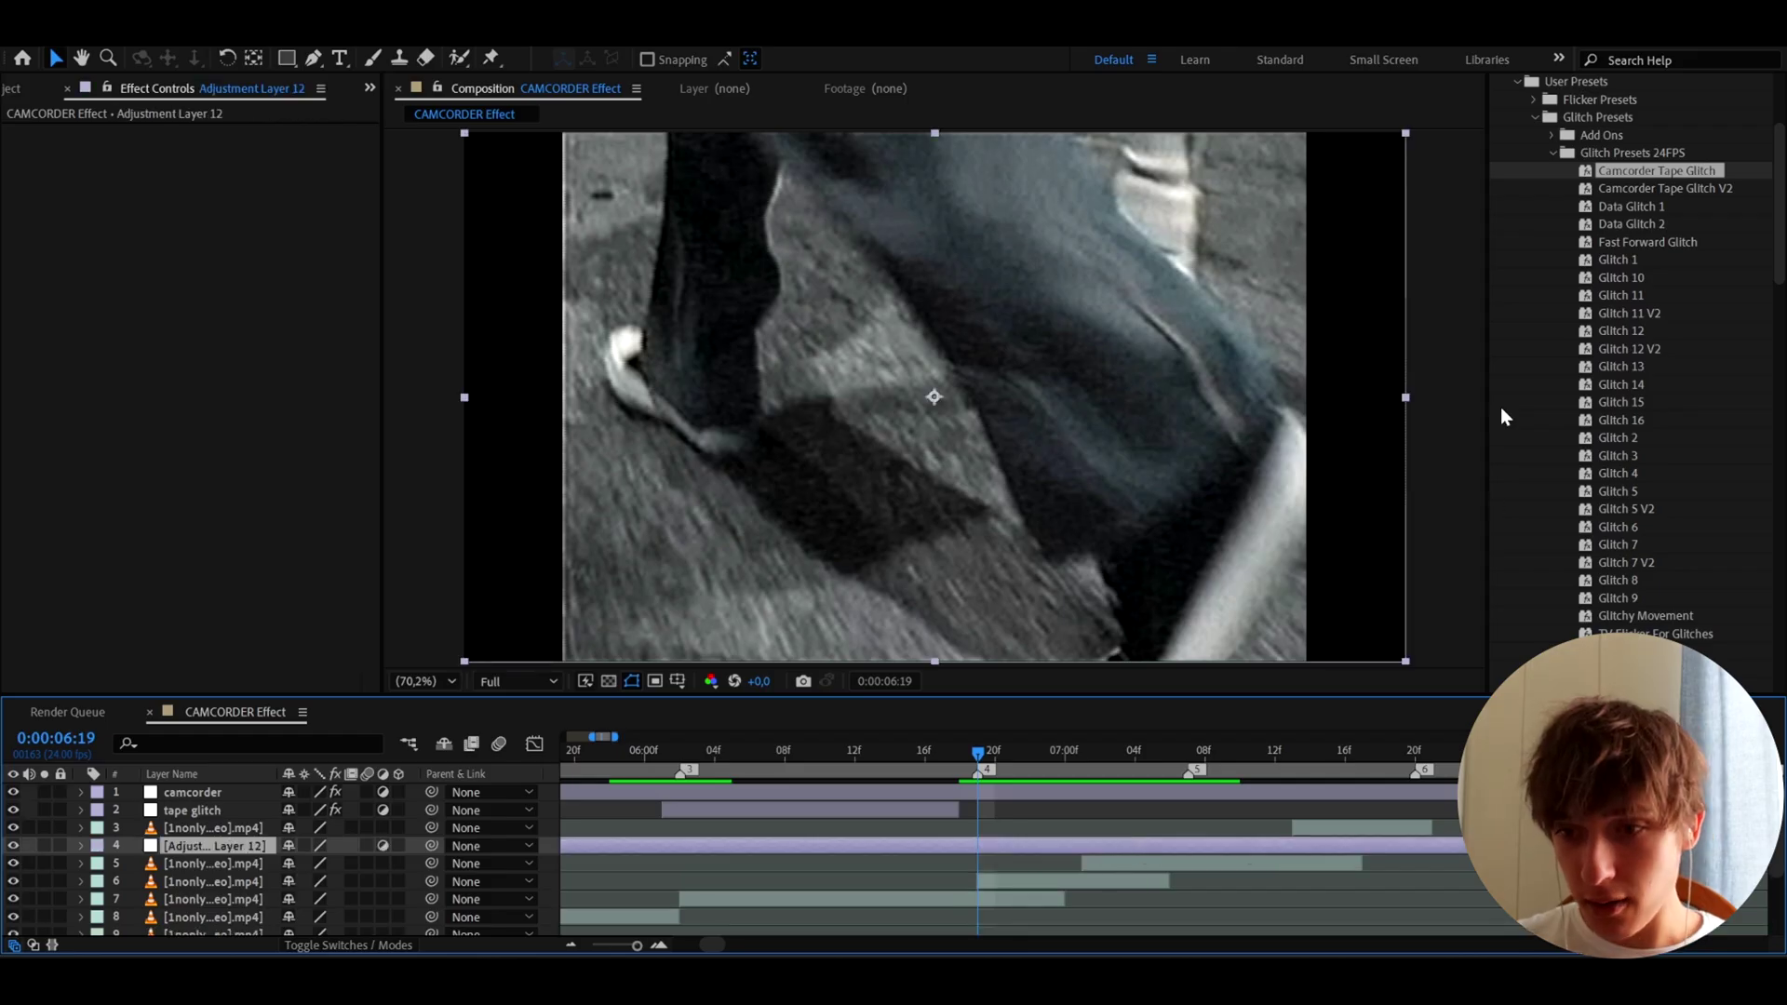
double_click(1623, 277)
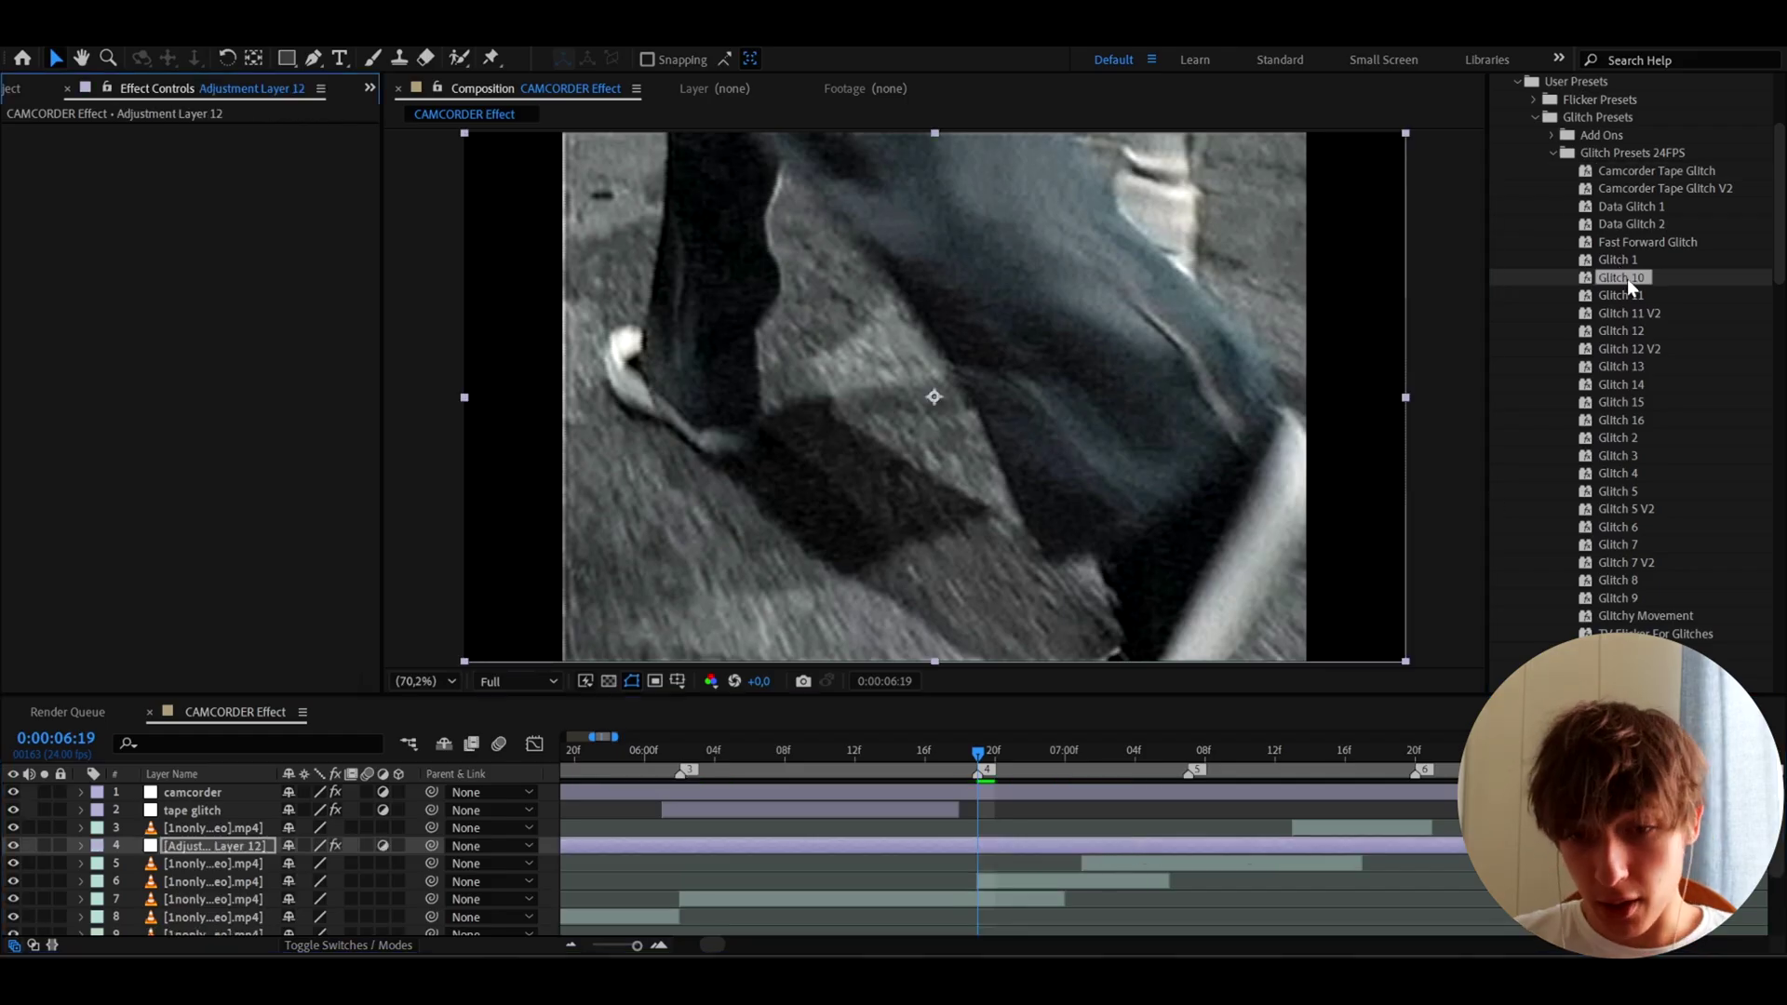
scroll(949, 815, up, 3)
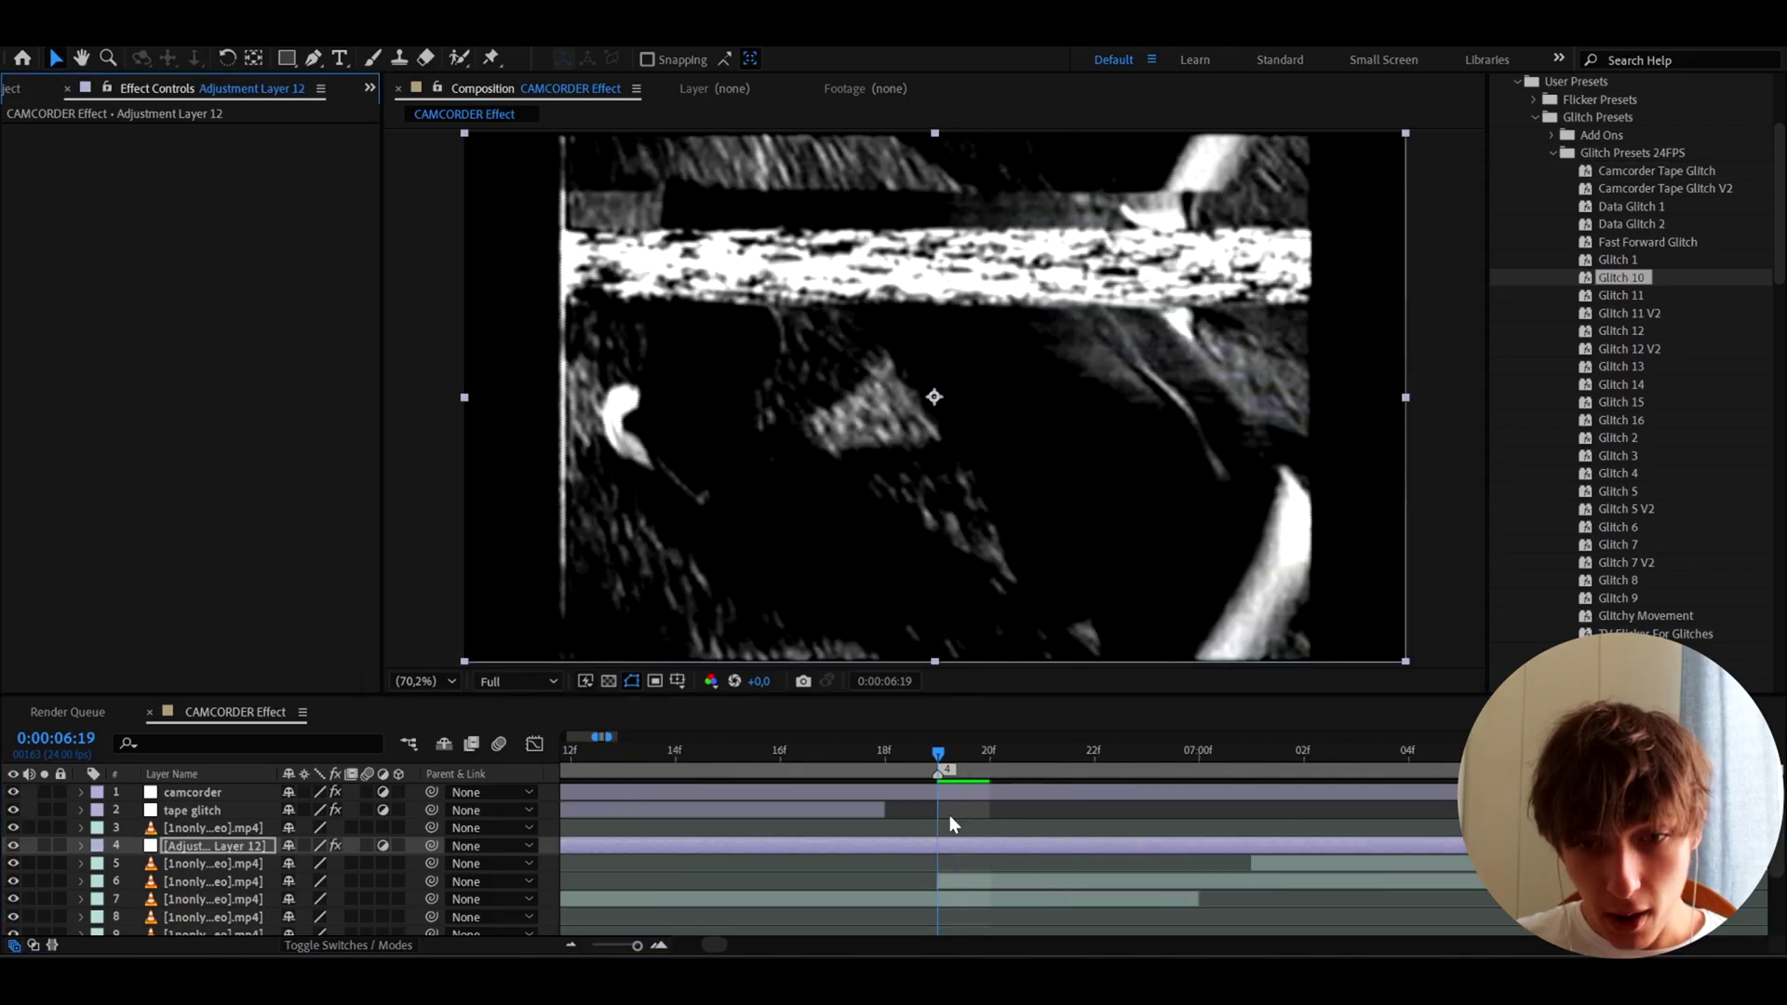
key(alt+bracketleft)
key(u)
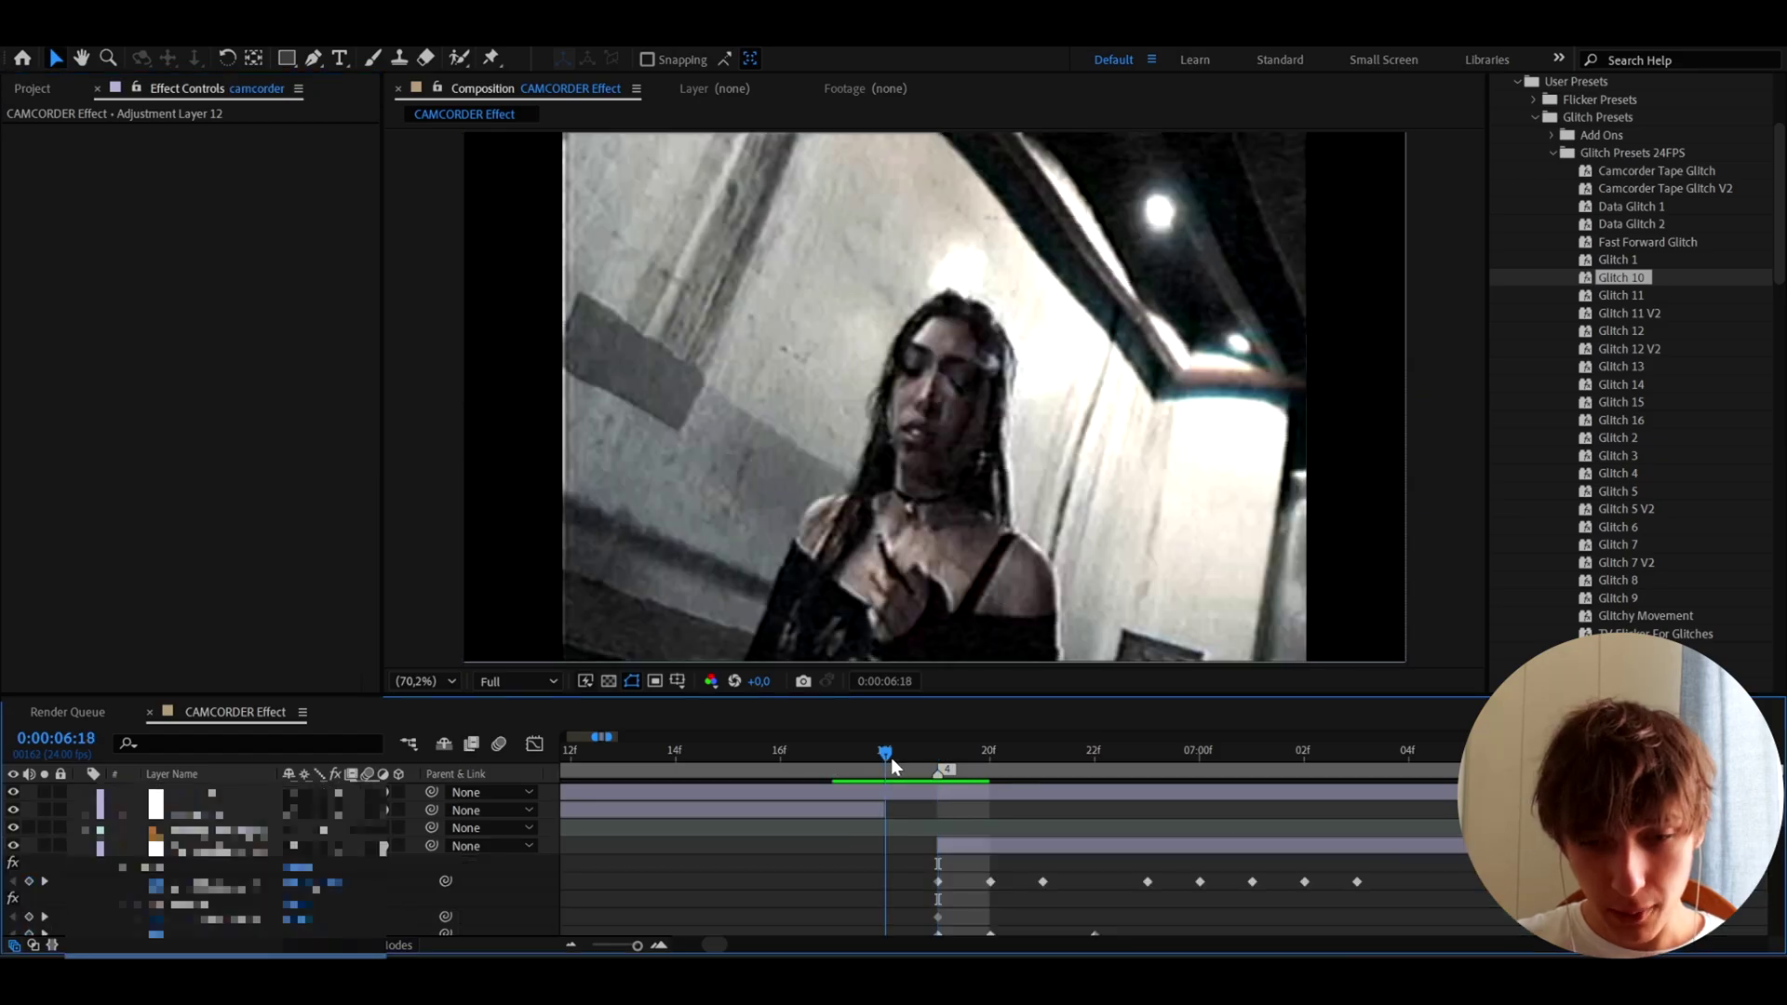
key(Page_Up)
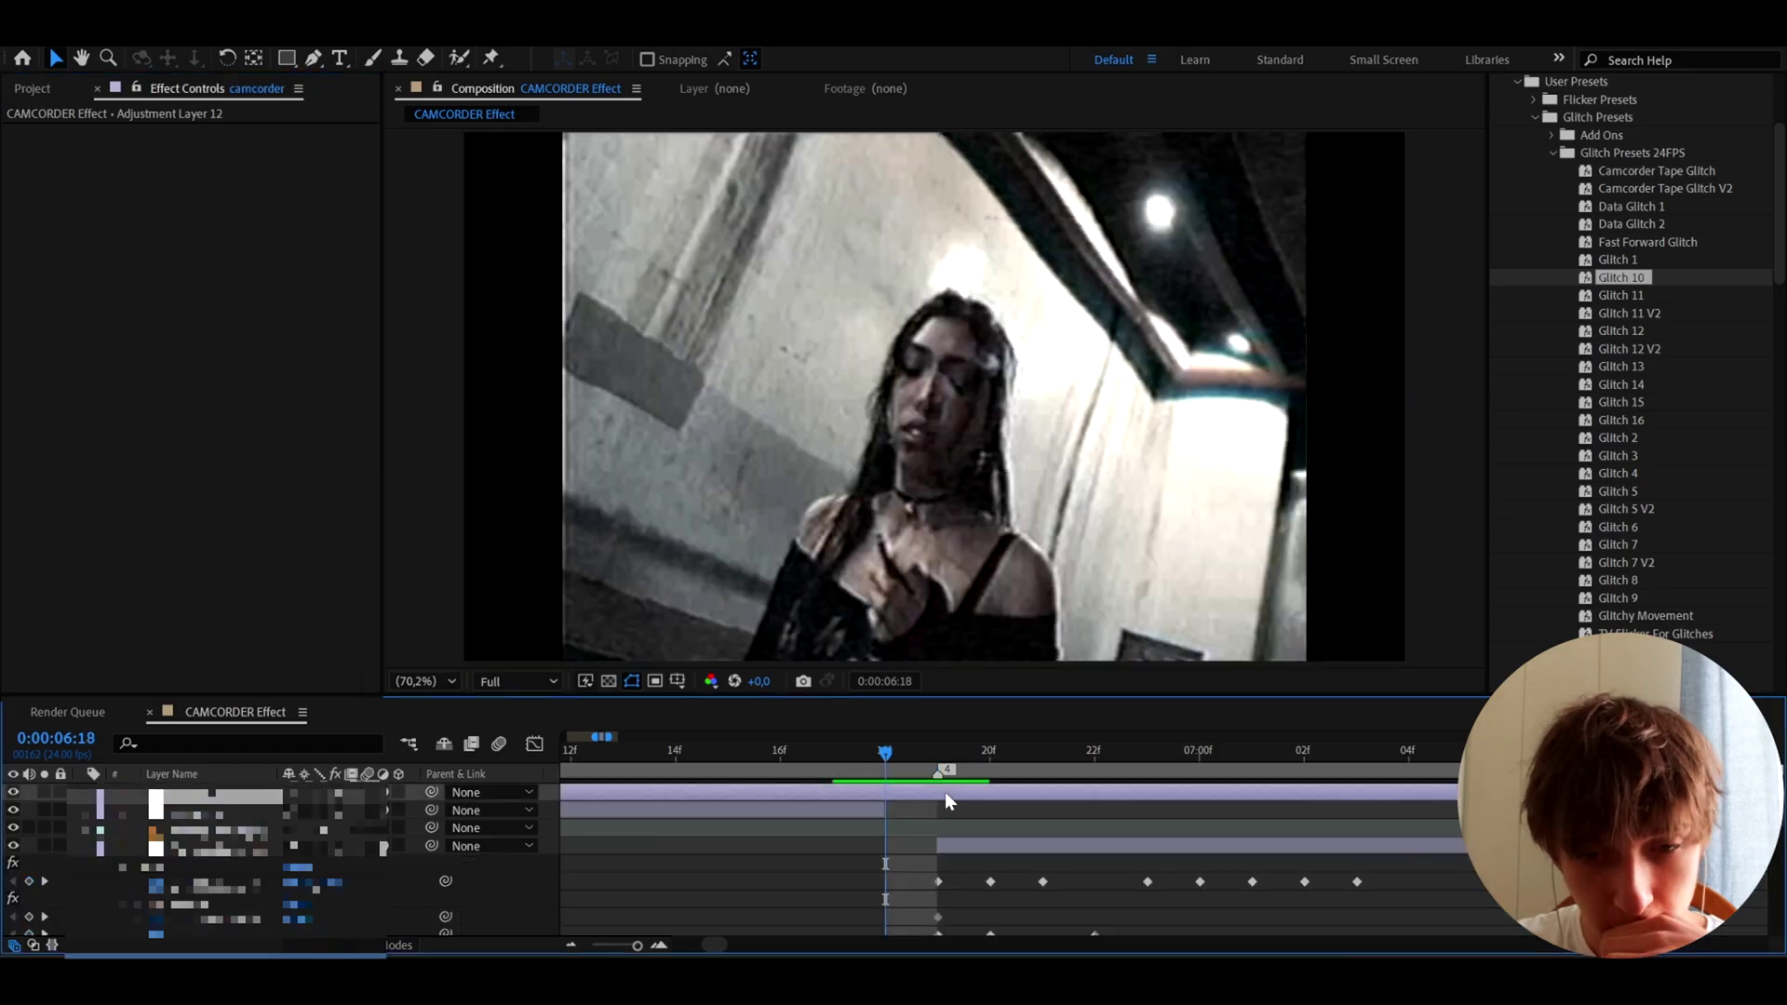
- Preview the Glitch 10 section between 6:18 and 7:01
scroll(968, 750, down, 3)
key(space)
drag(968, 750, 1259, 772)
key(space)
click(983, 755)
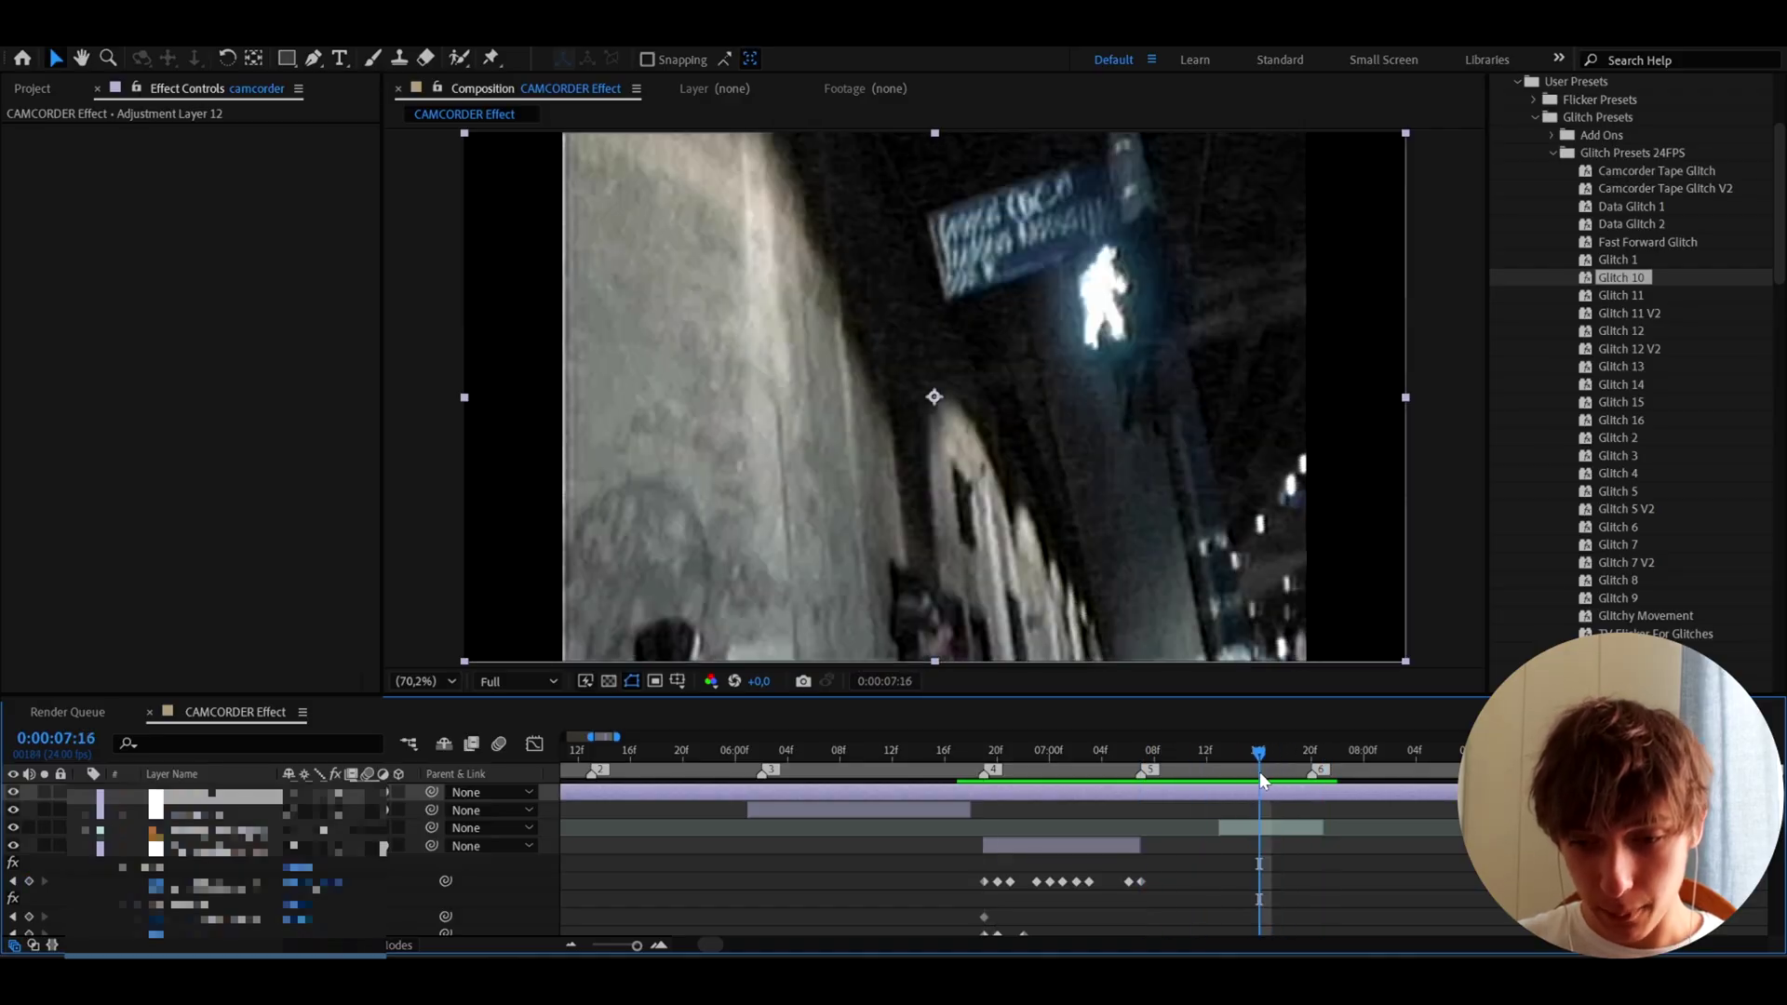
- Create Adjustment Layer 13 starting at 7:16 and apply the Glitch 8 preset
click(1264, 833)
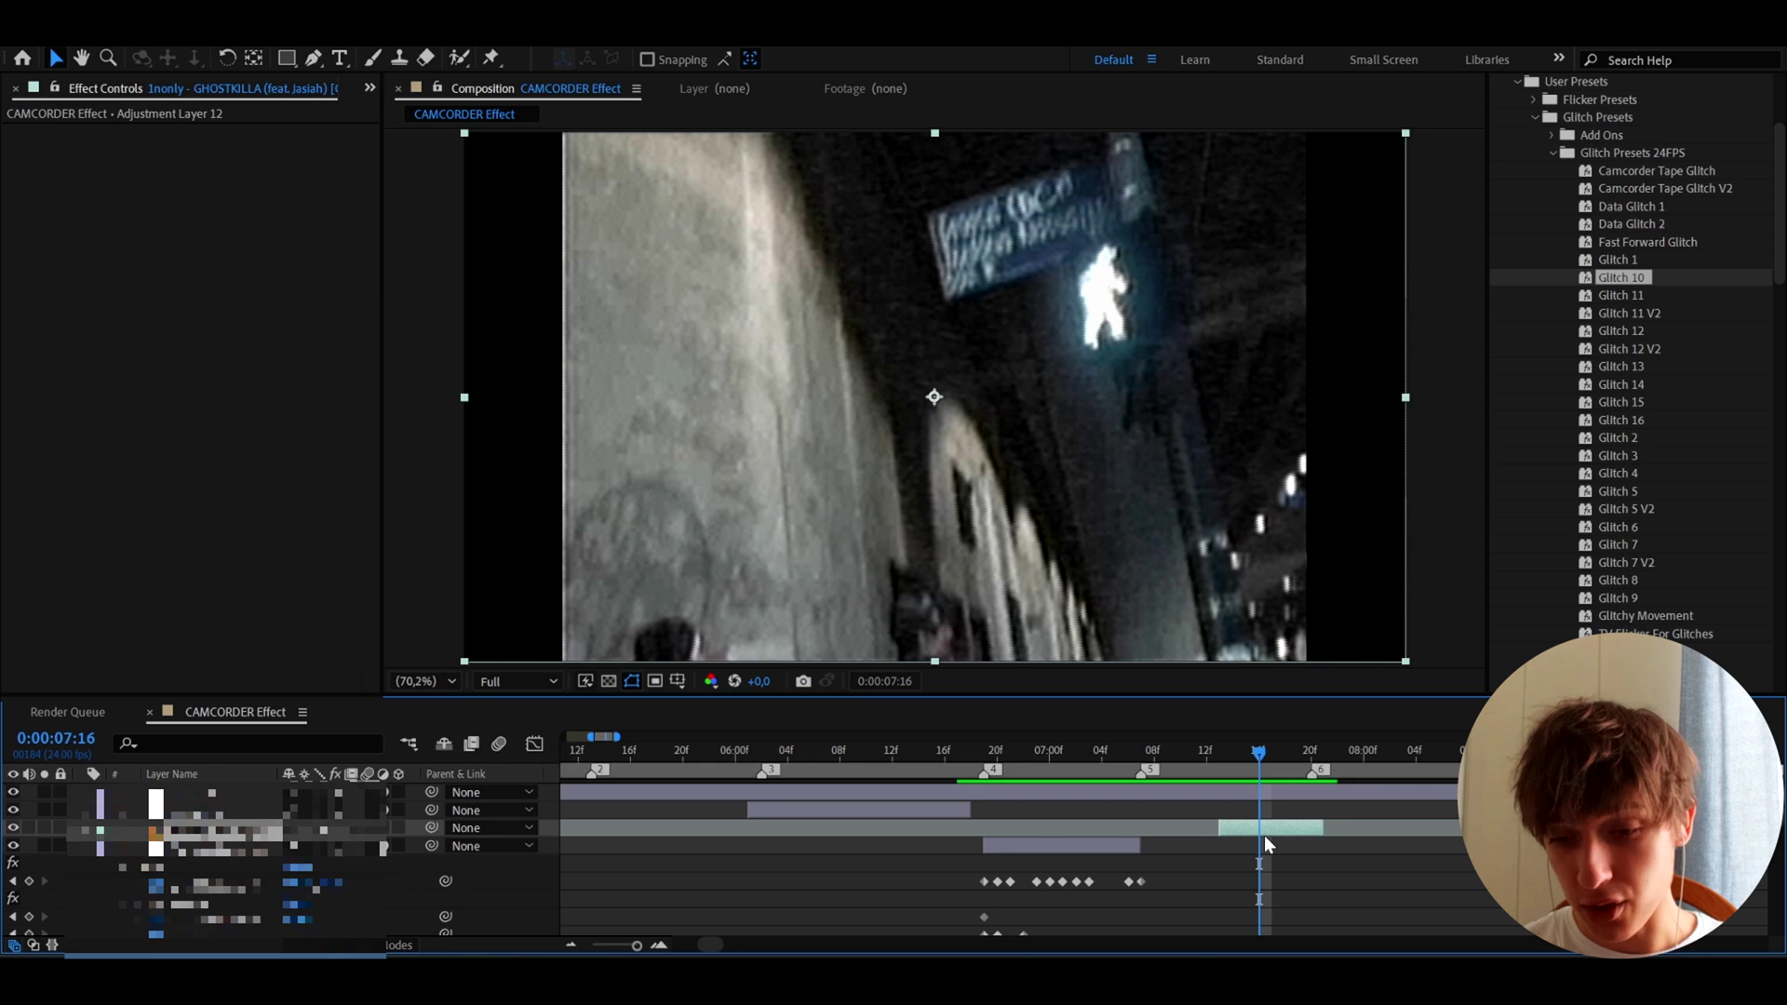
key(ctrl+alt+y)
key(alt+bracketleft)
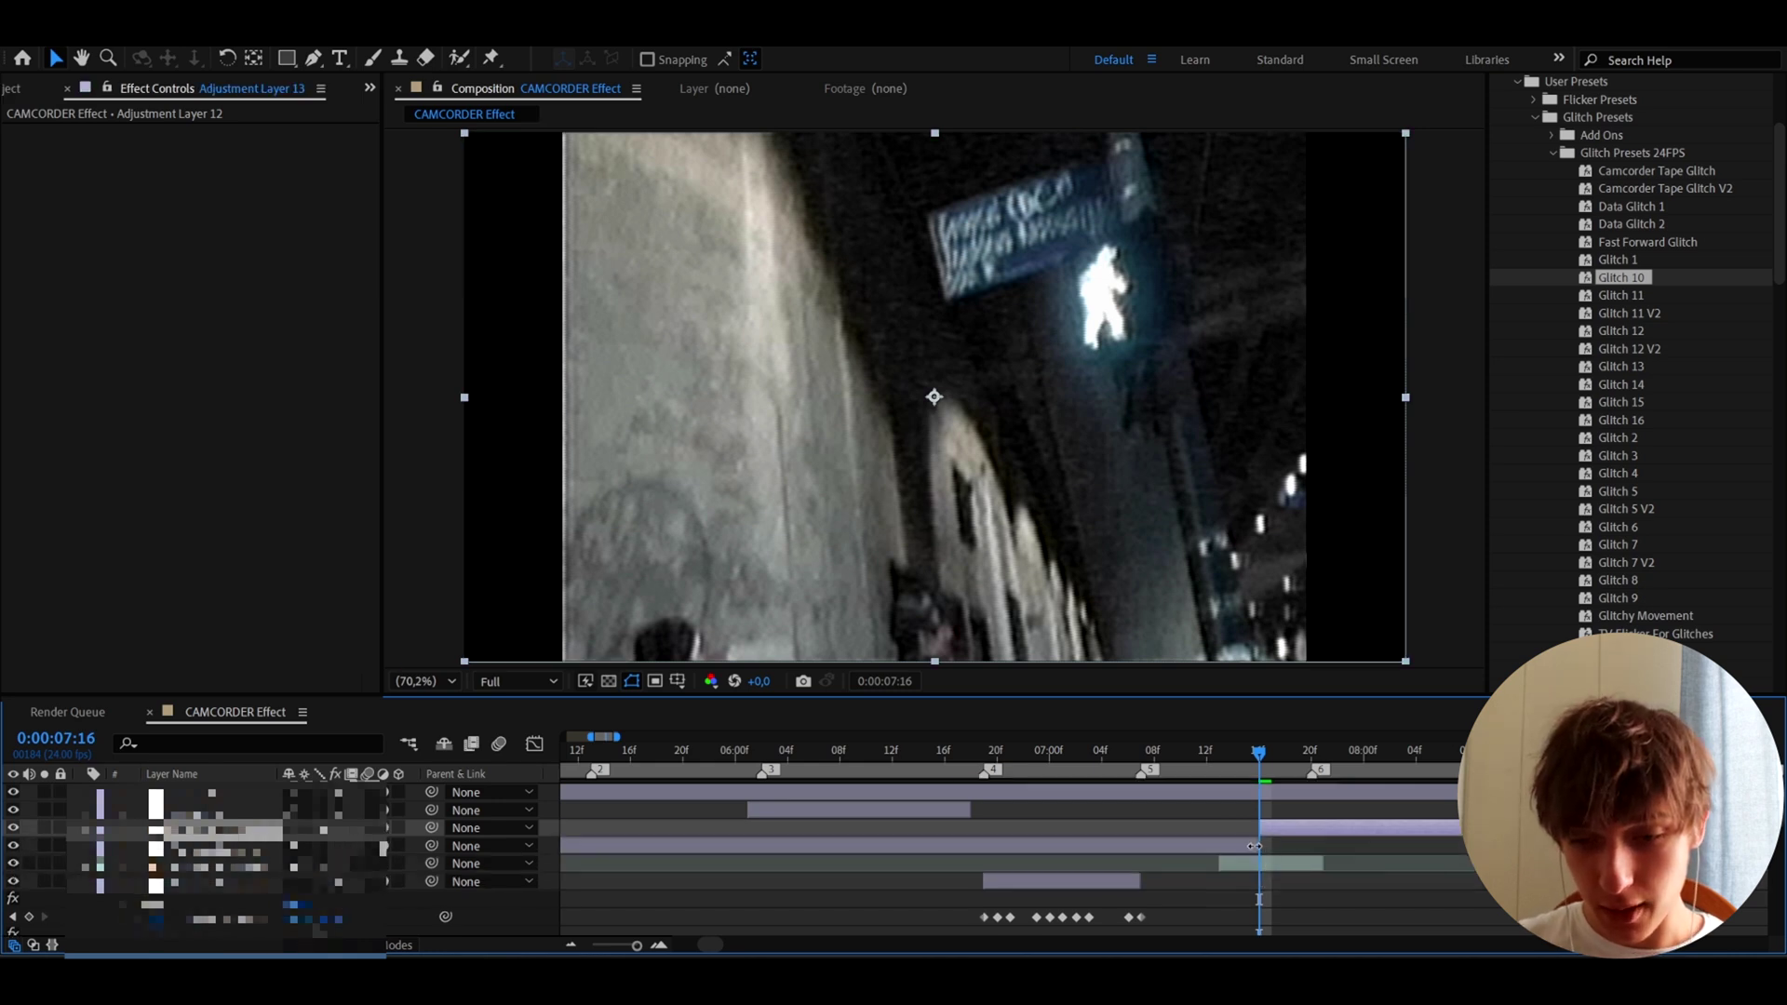
click(1270, 844)
click(1273, 828)
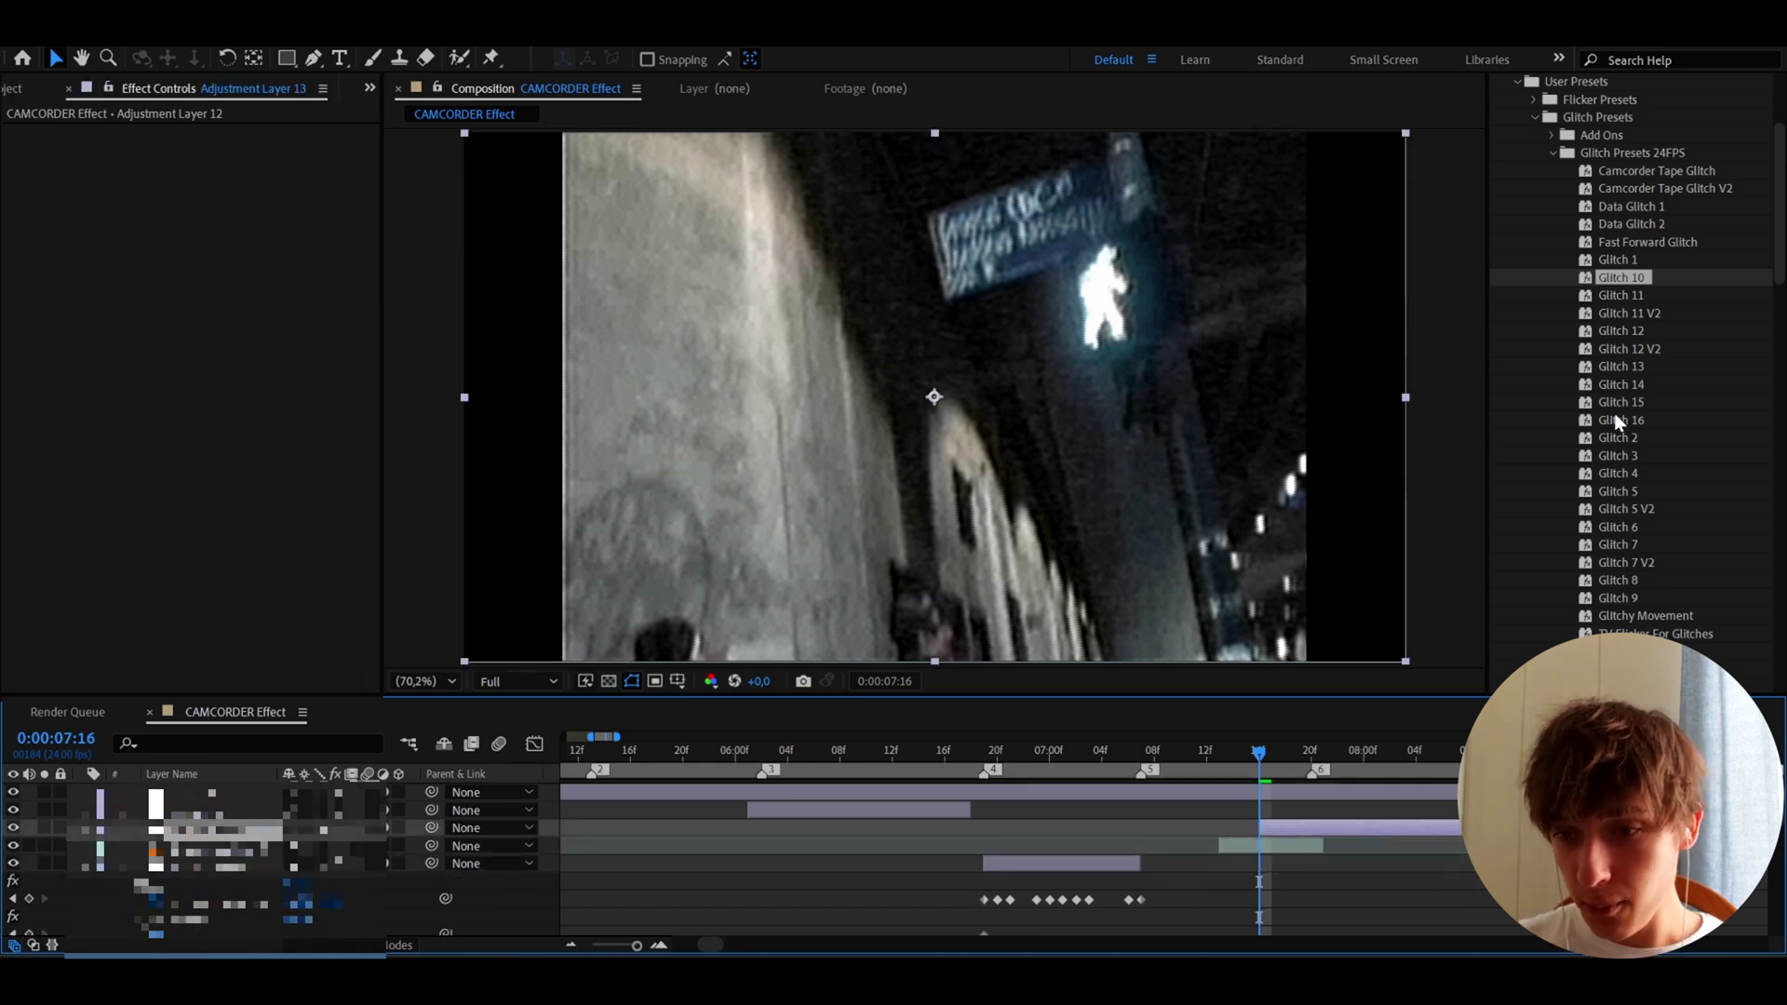
double_click(1607, 579)
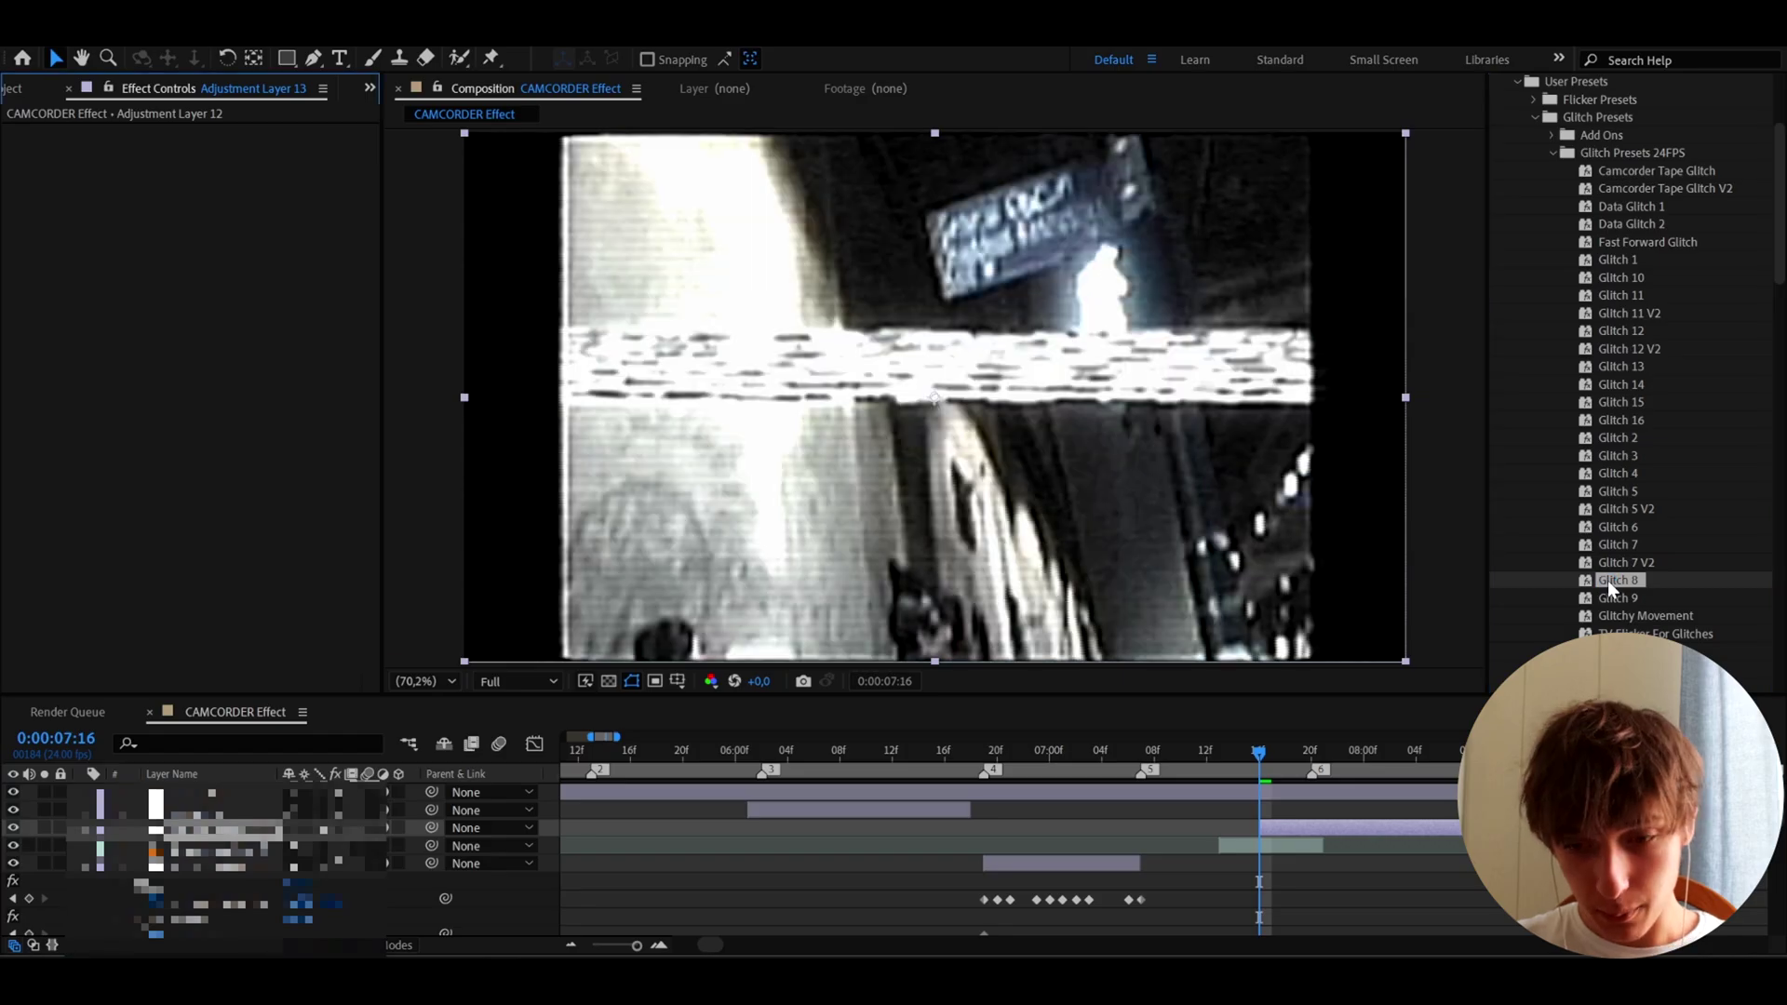
- Trim Adjustment Layer 13 to end at frame 21 (7:21)
key(semicolon)
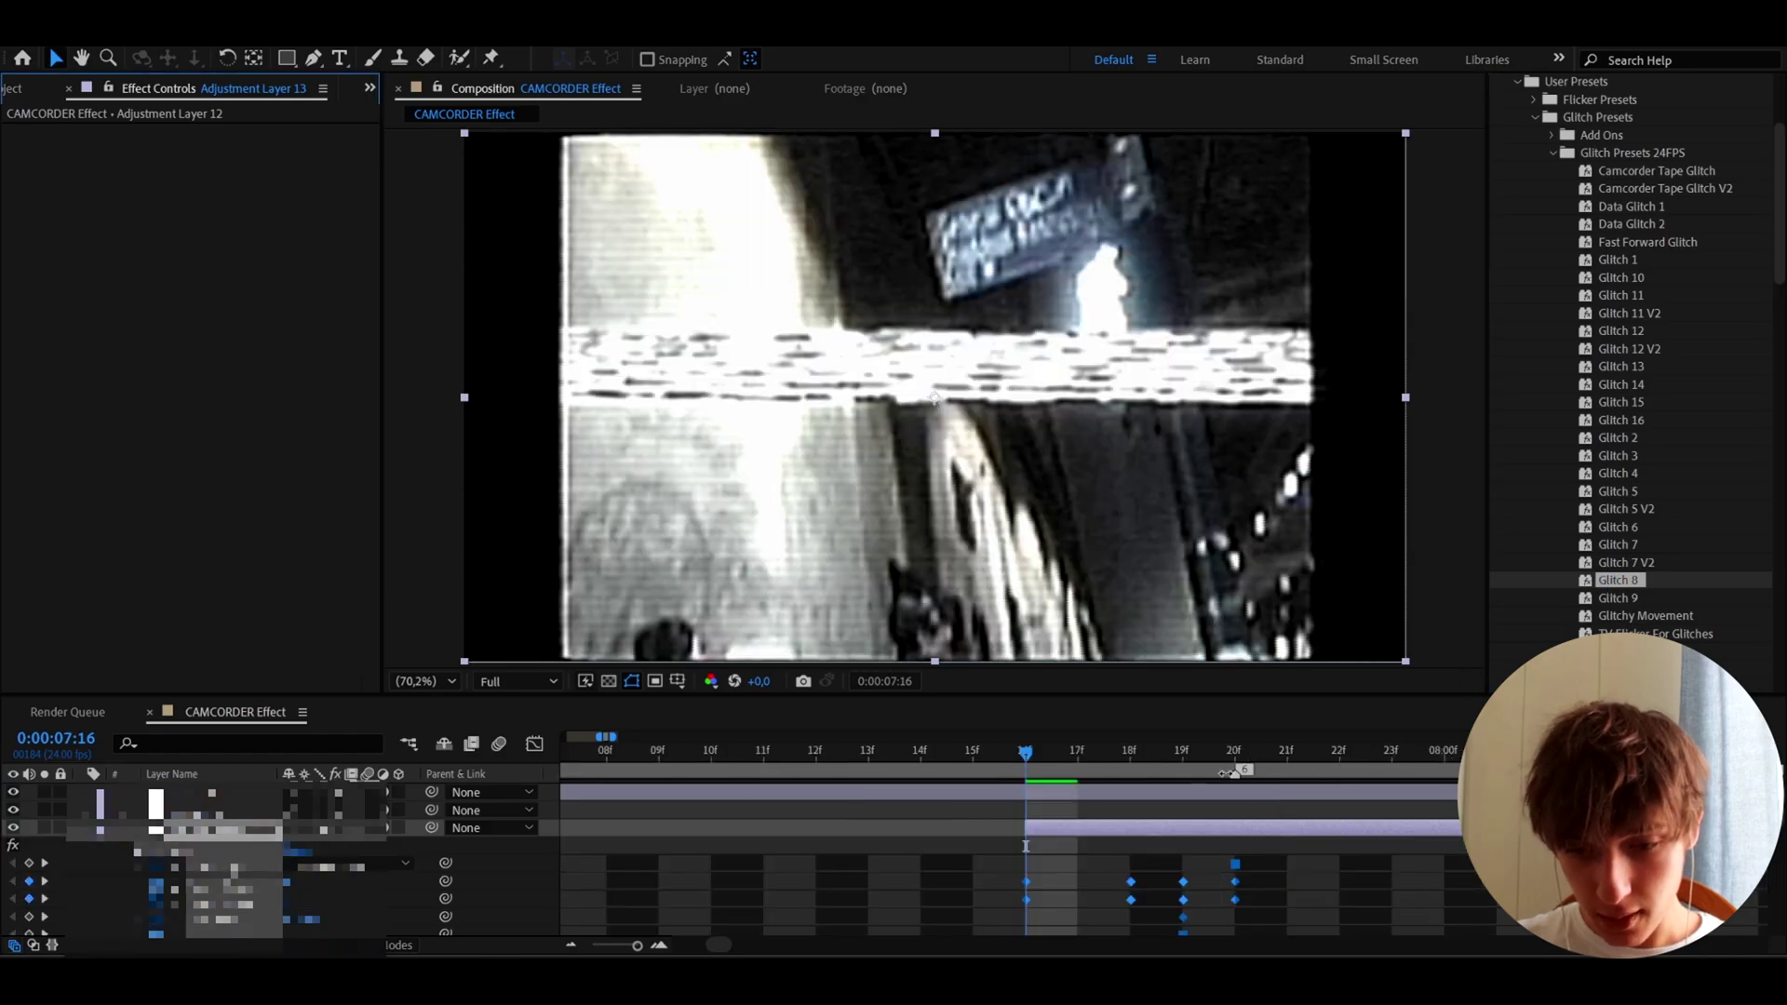
click(1262, 757)
key(alt+bracketright)
key(ctrl+shift+a)
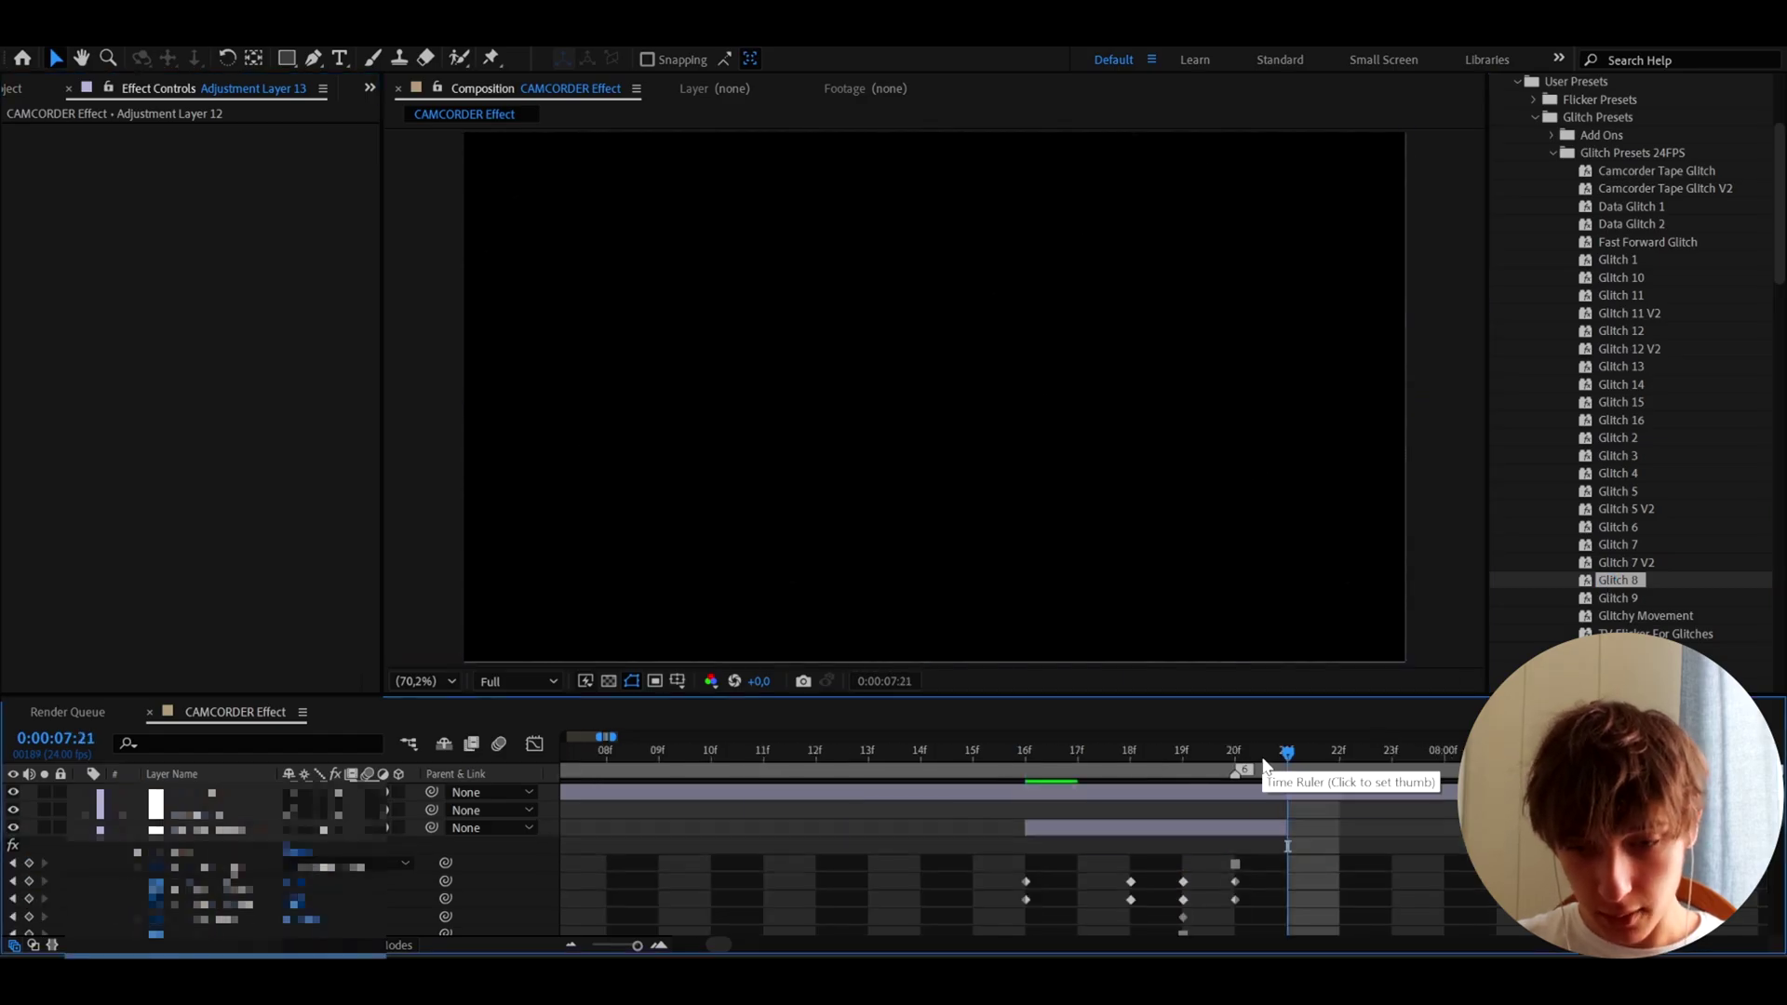
- Preview the Glitch 8 burst and inspect the frames around 7:12
click(867, 756)
key(space)
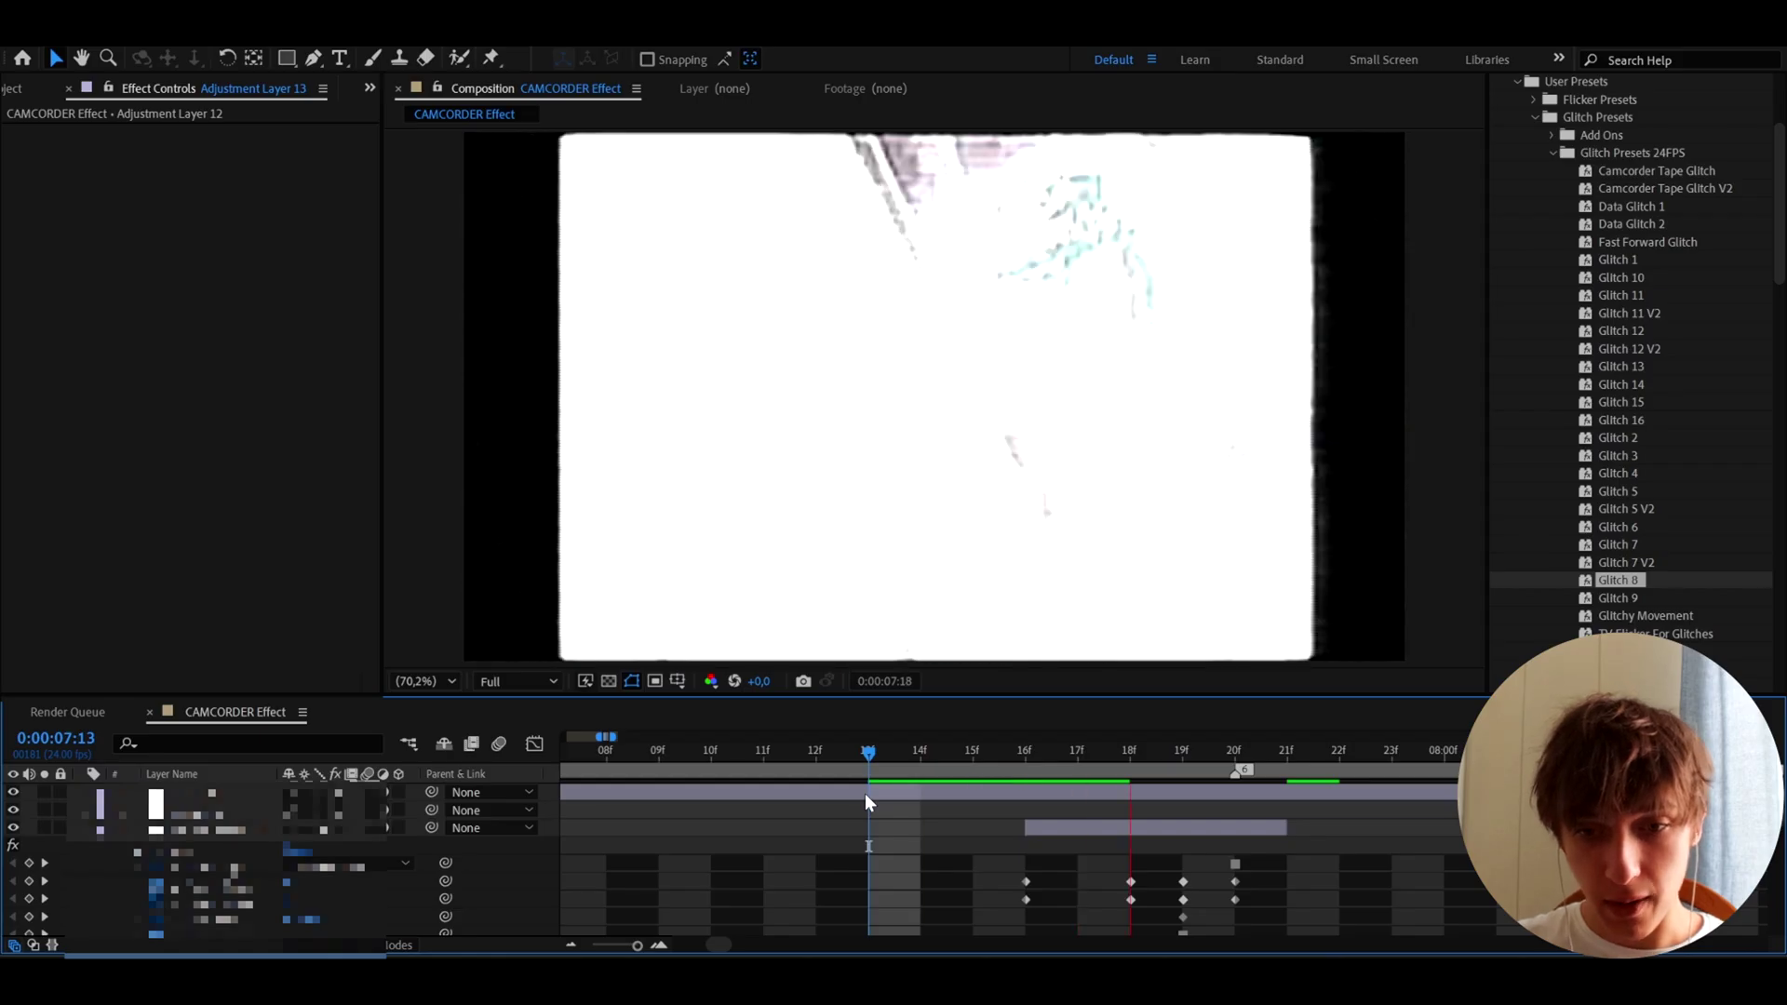
key(minus)
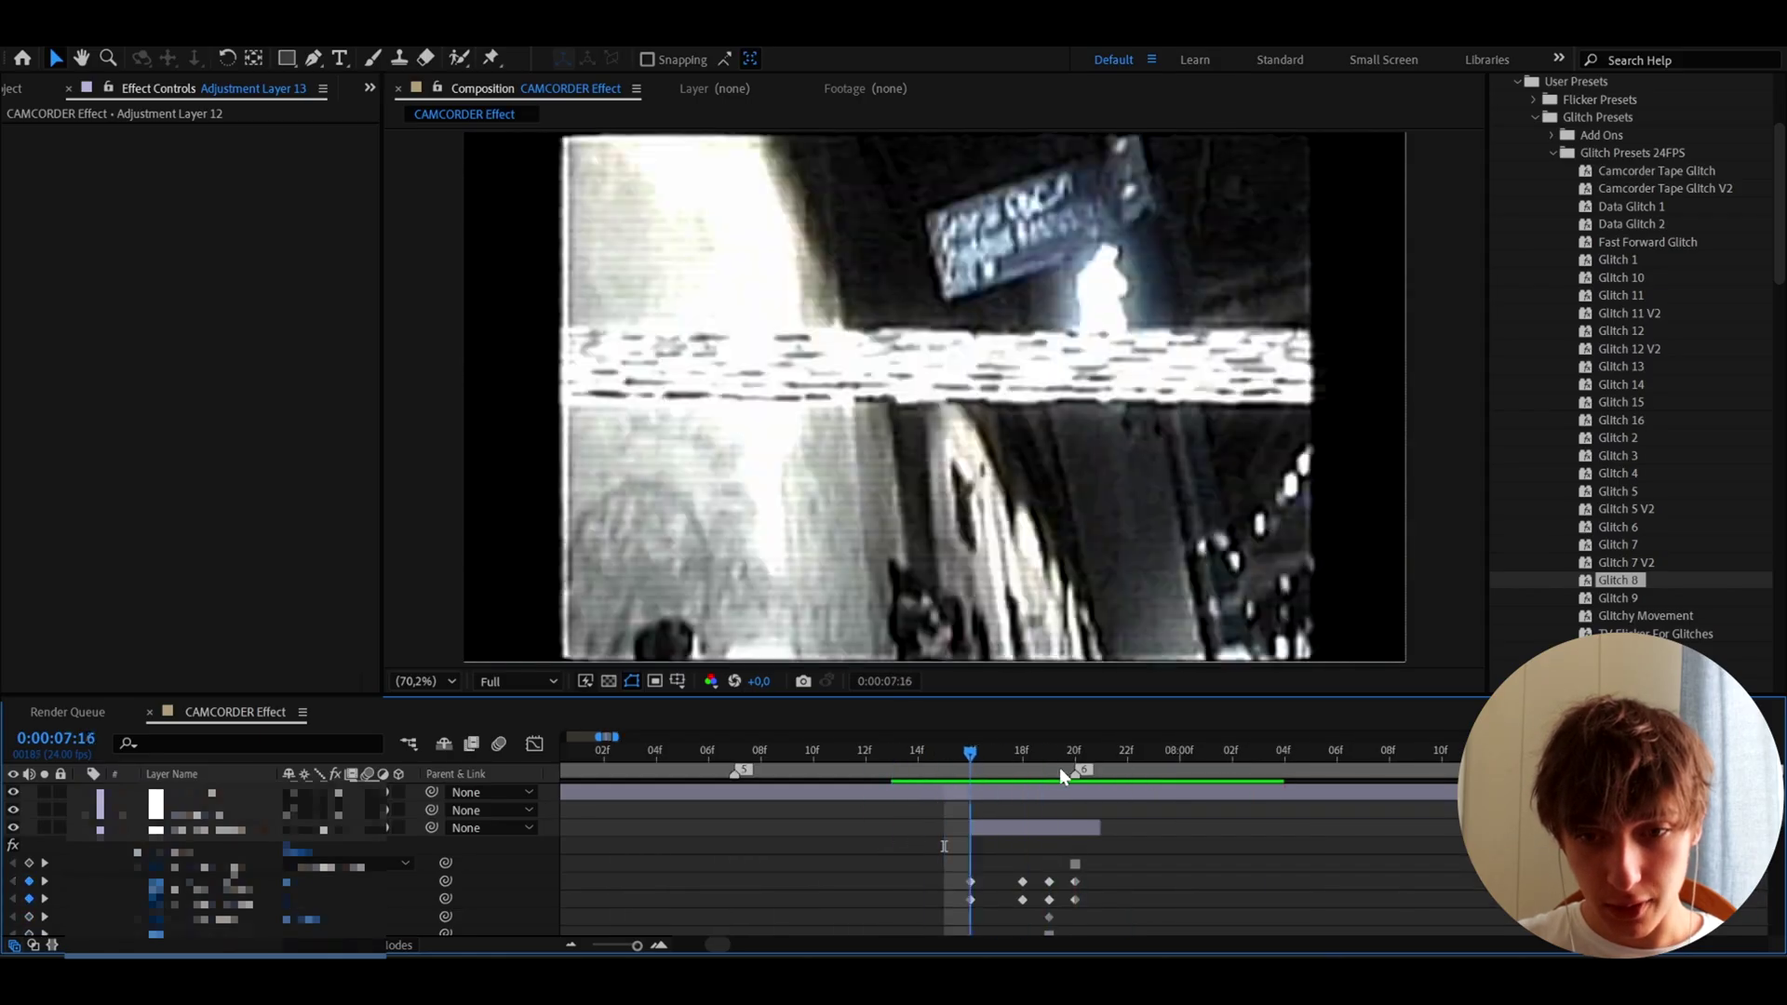
key(space)
drag(941, 772, 869, 776)
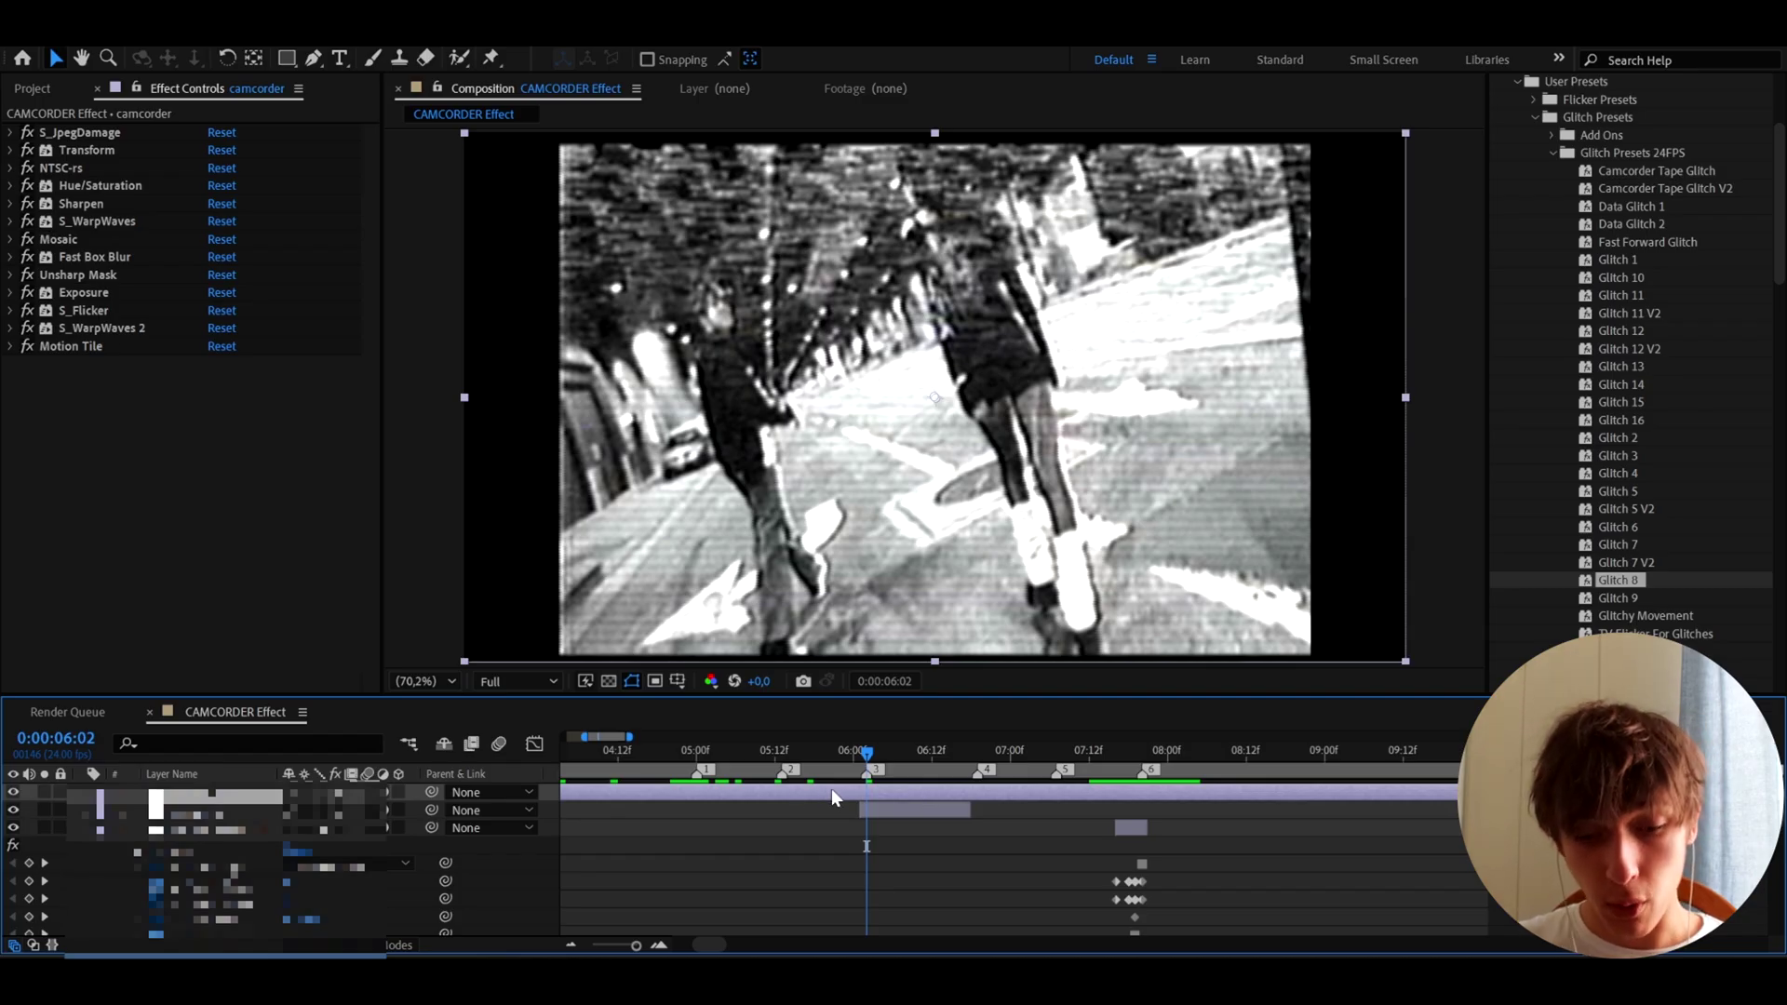
key(ctrl+space)
text(sig)
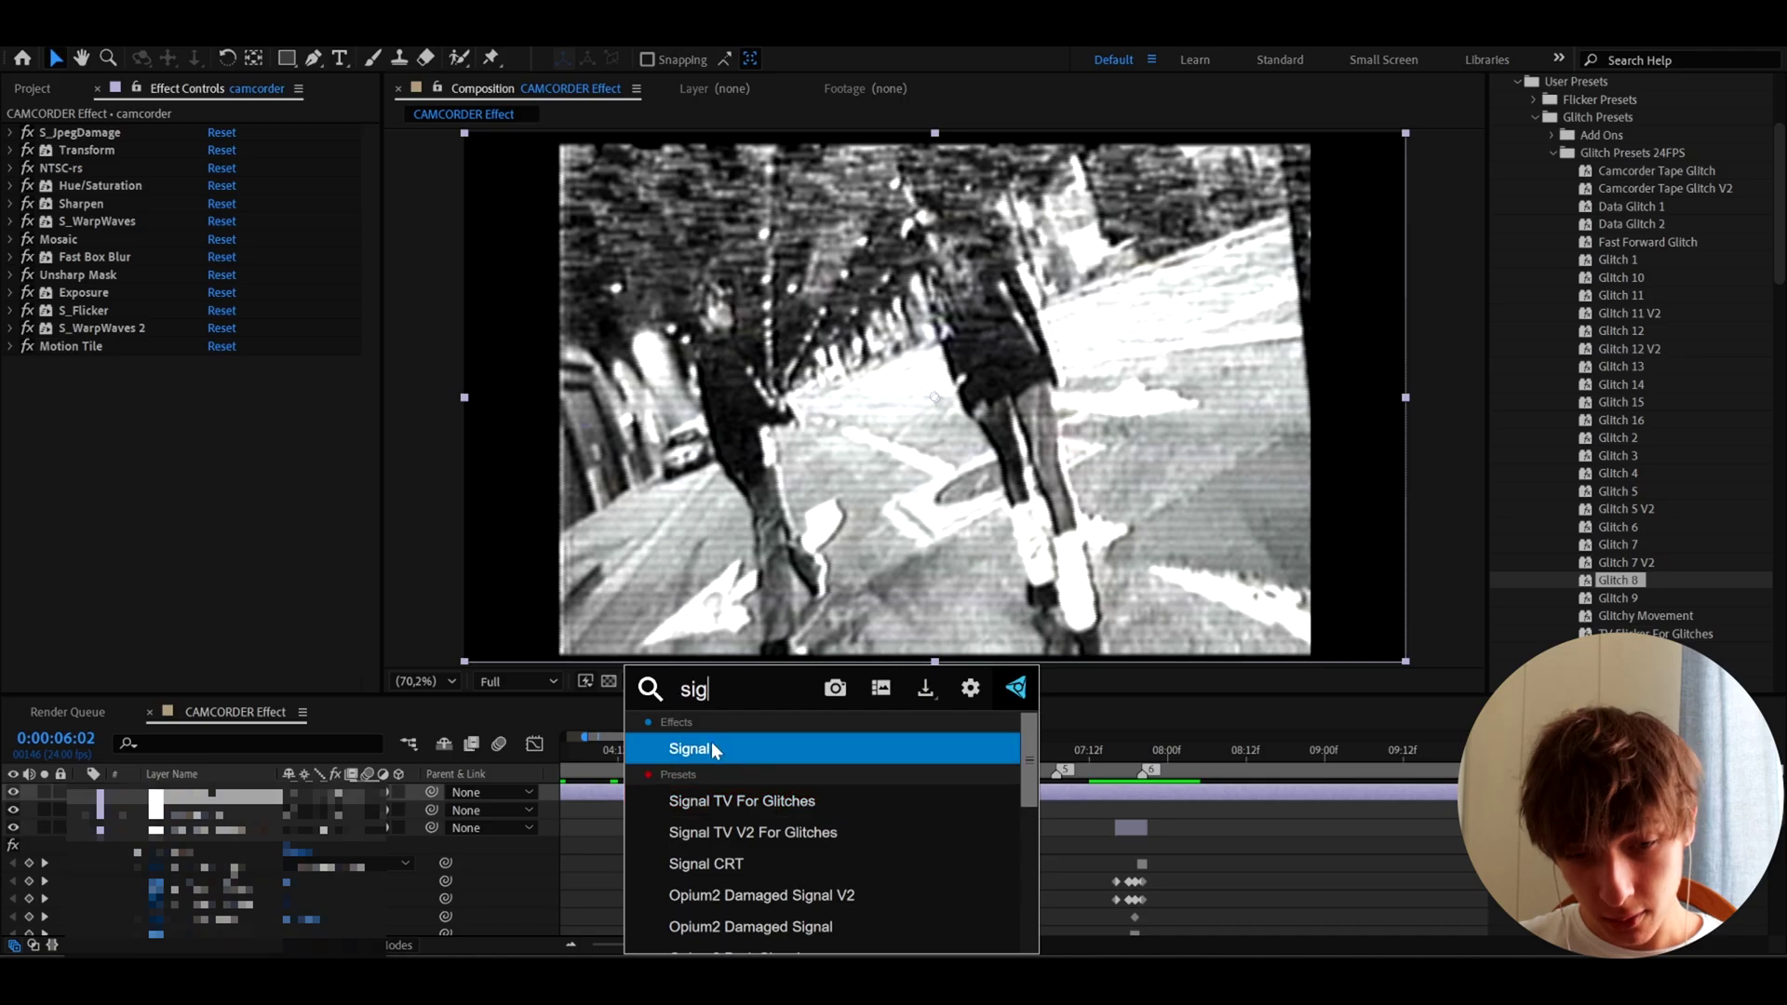
click(711, 744)
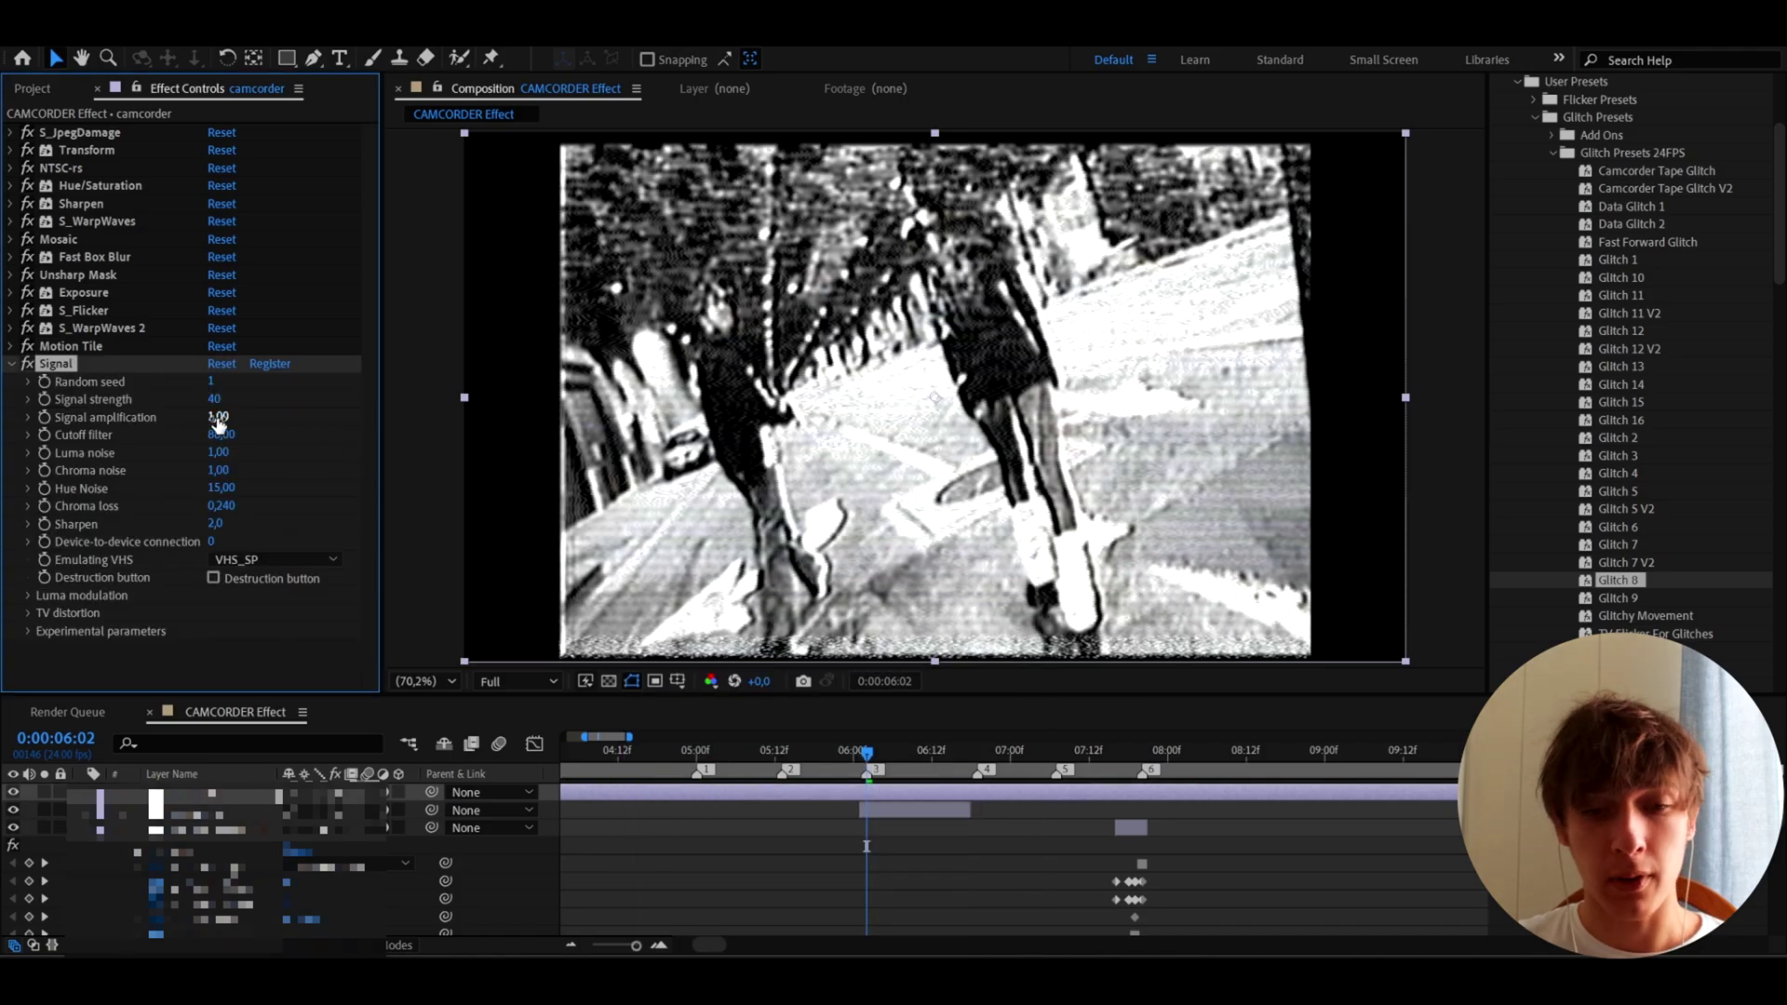
click(62, 365)
key(Delete)
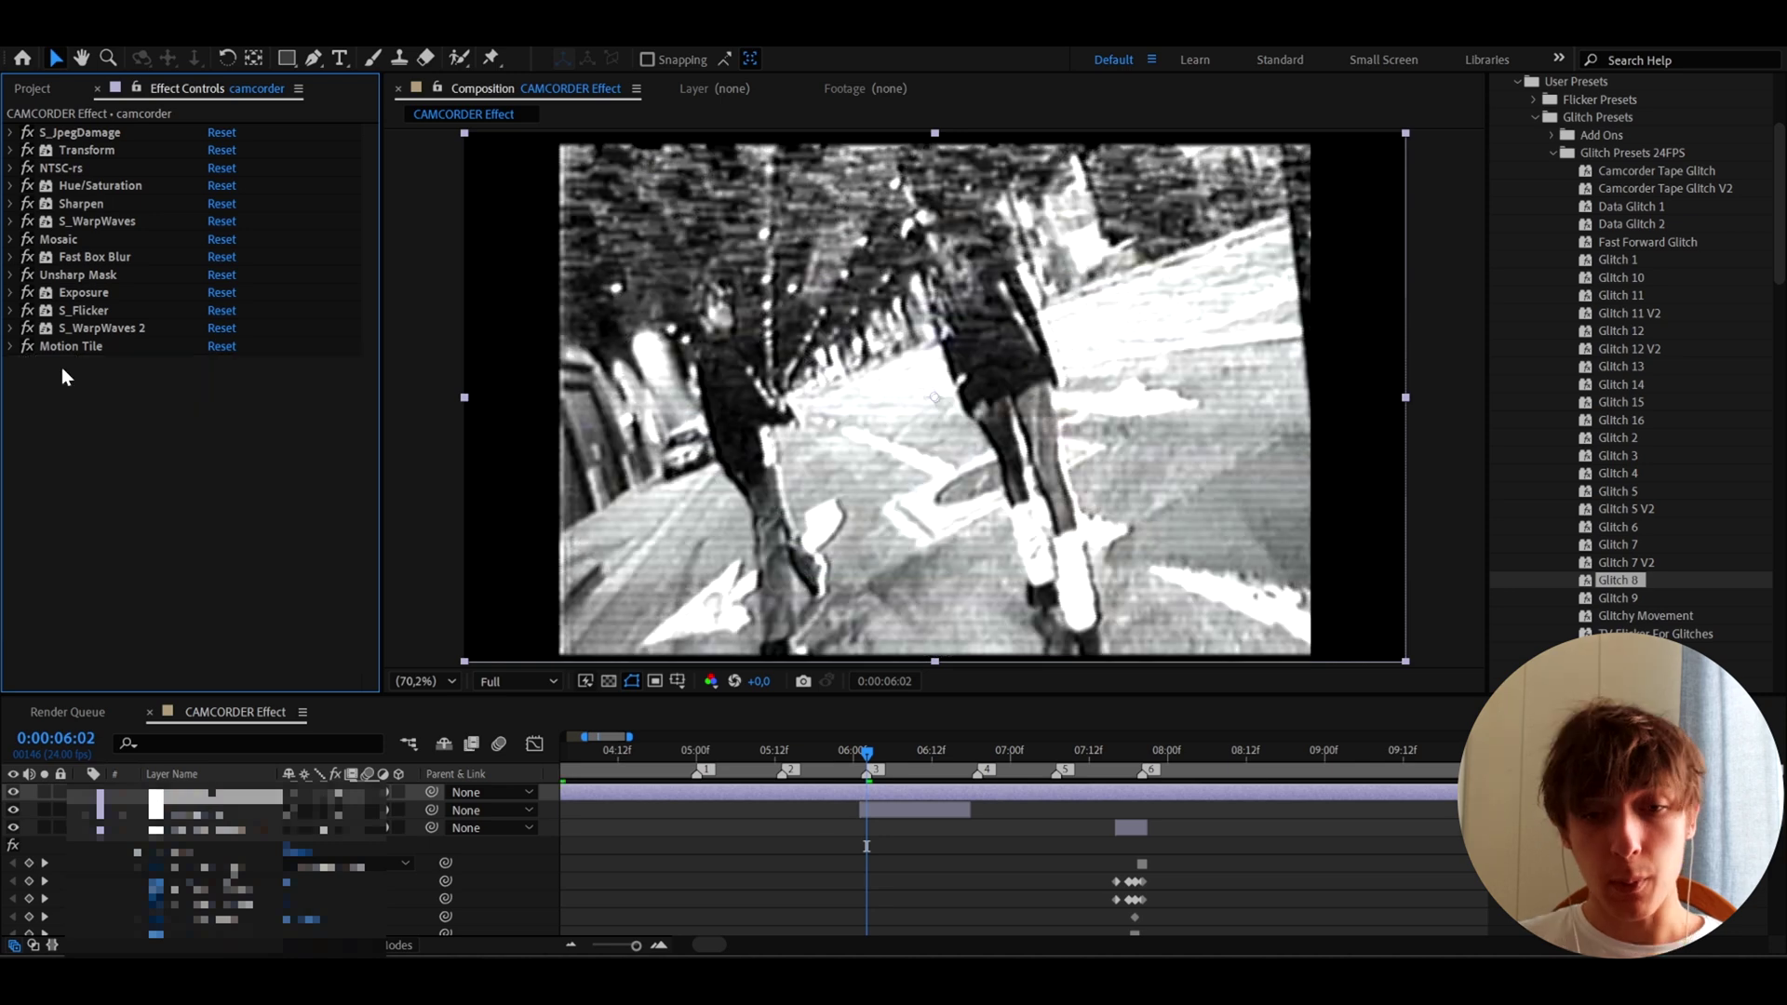